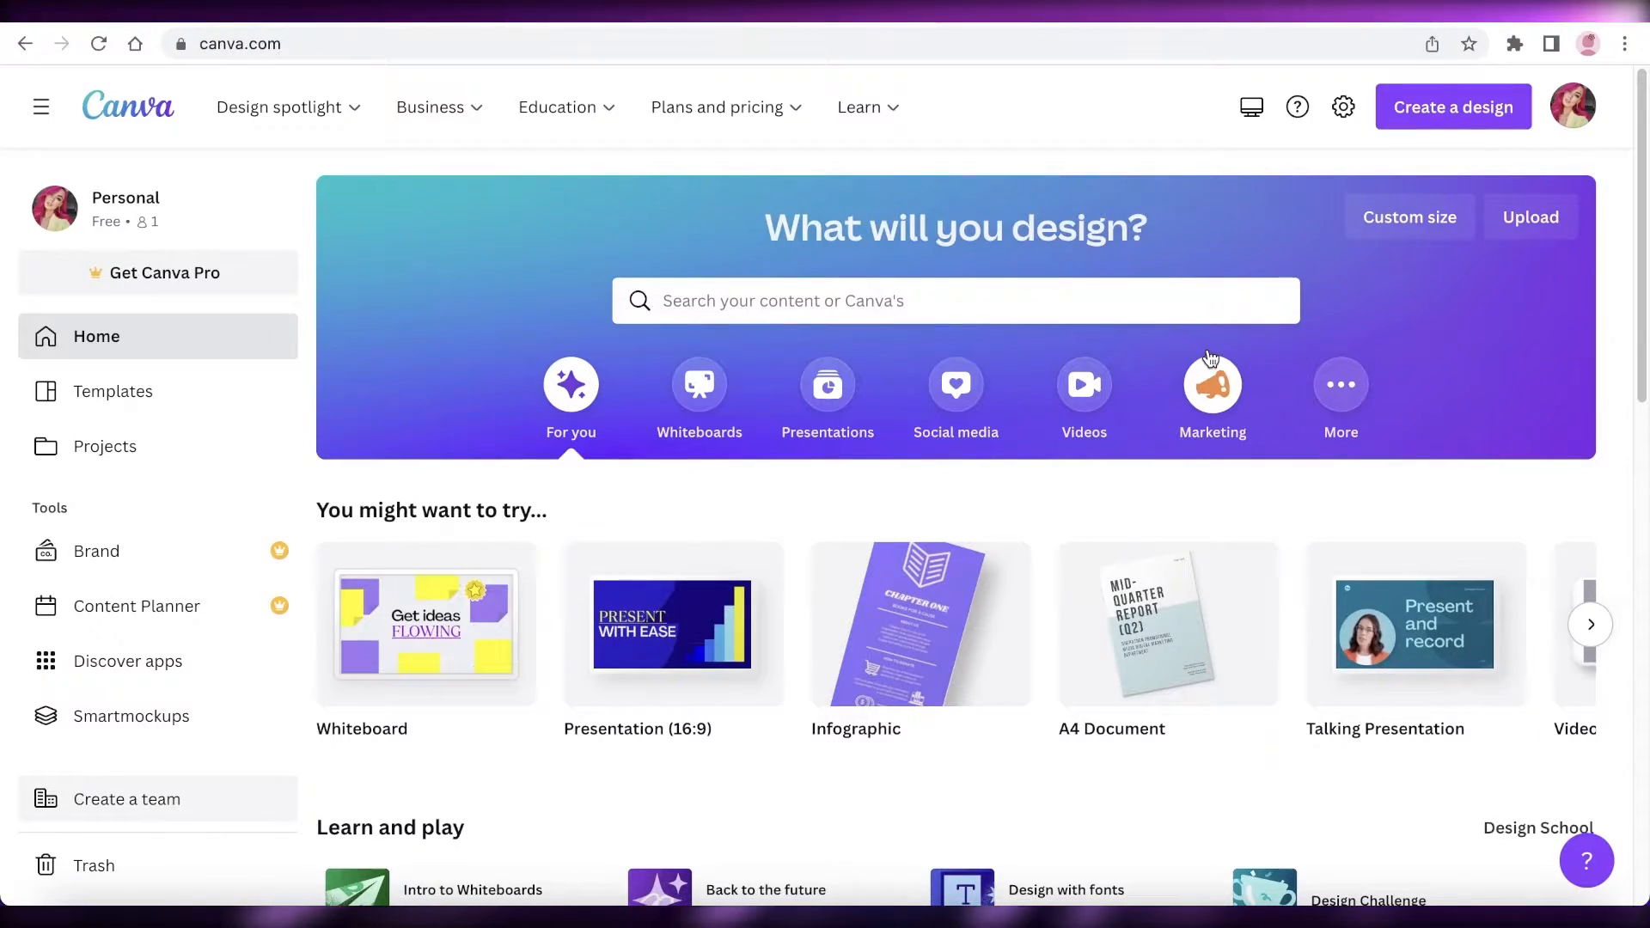
{"action": "left_click", "coordinate": [1573, 105]}
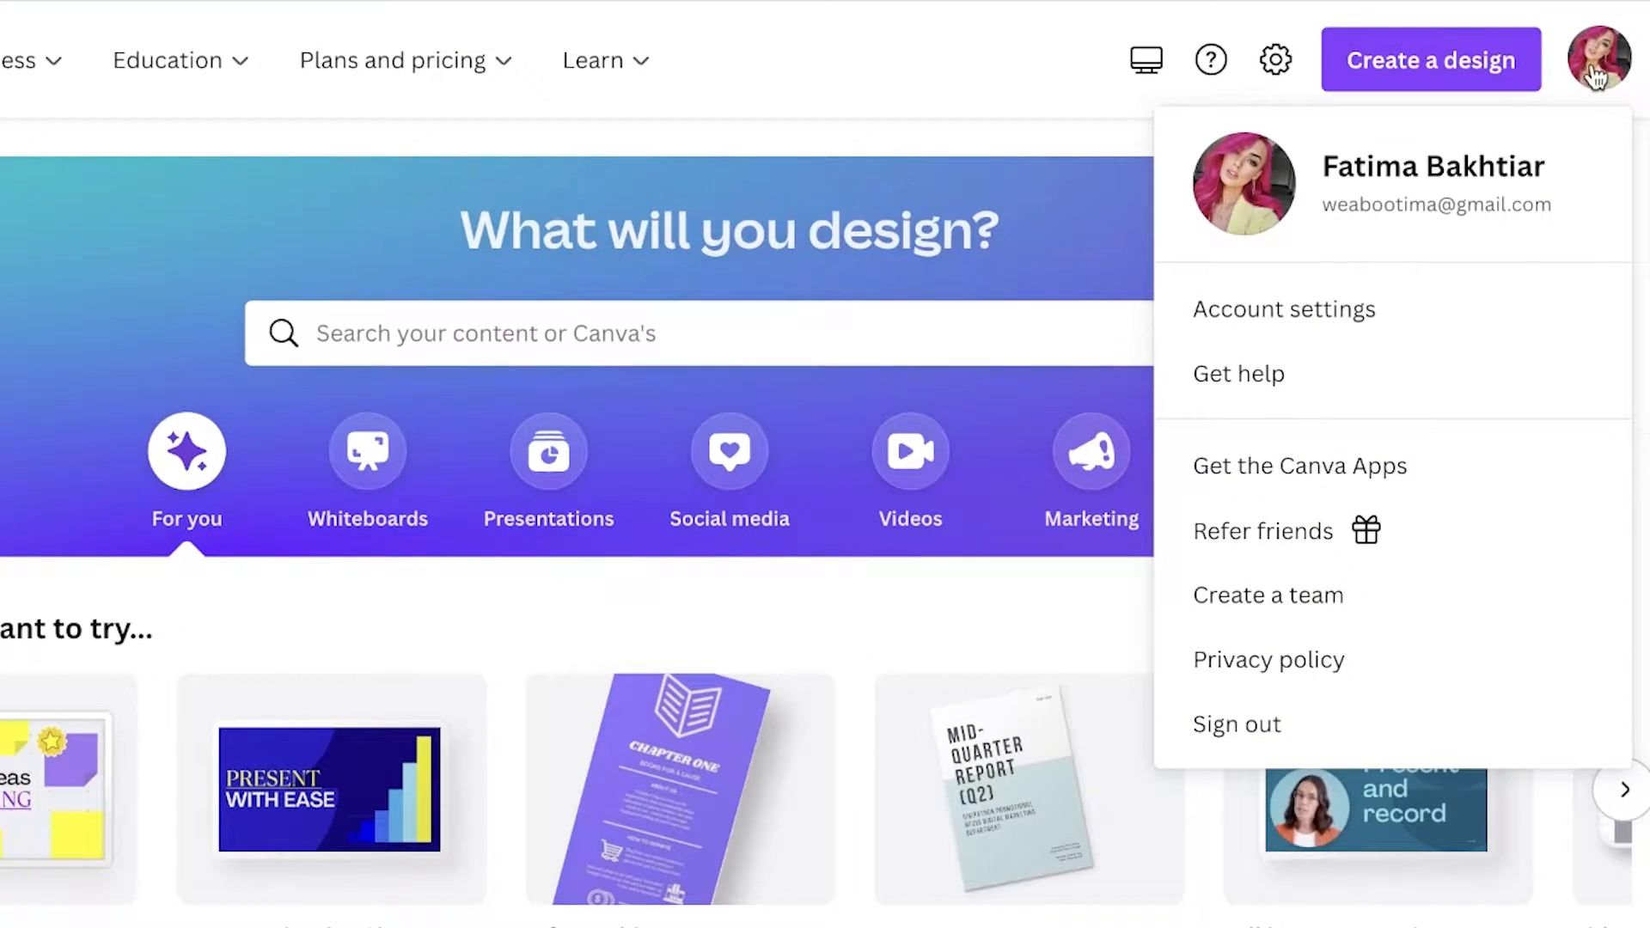
{"action": "left_click", "coordinate": [1594, 79]}
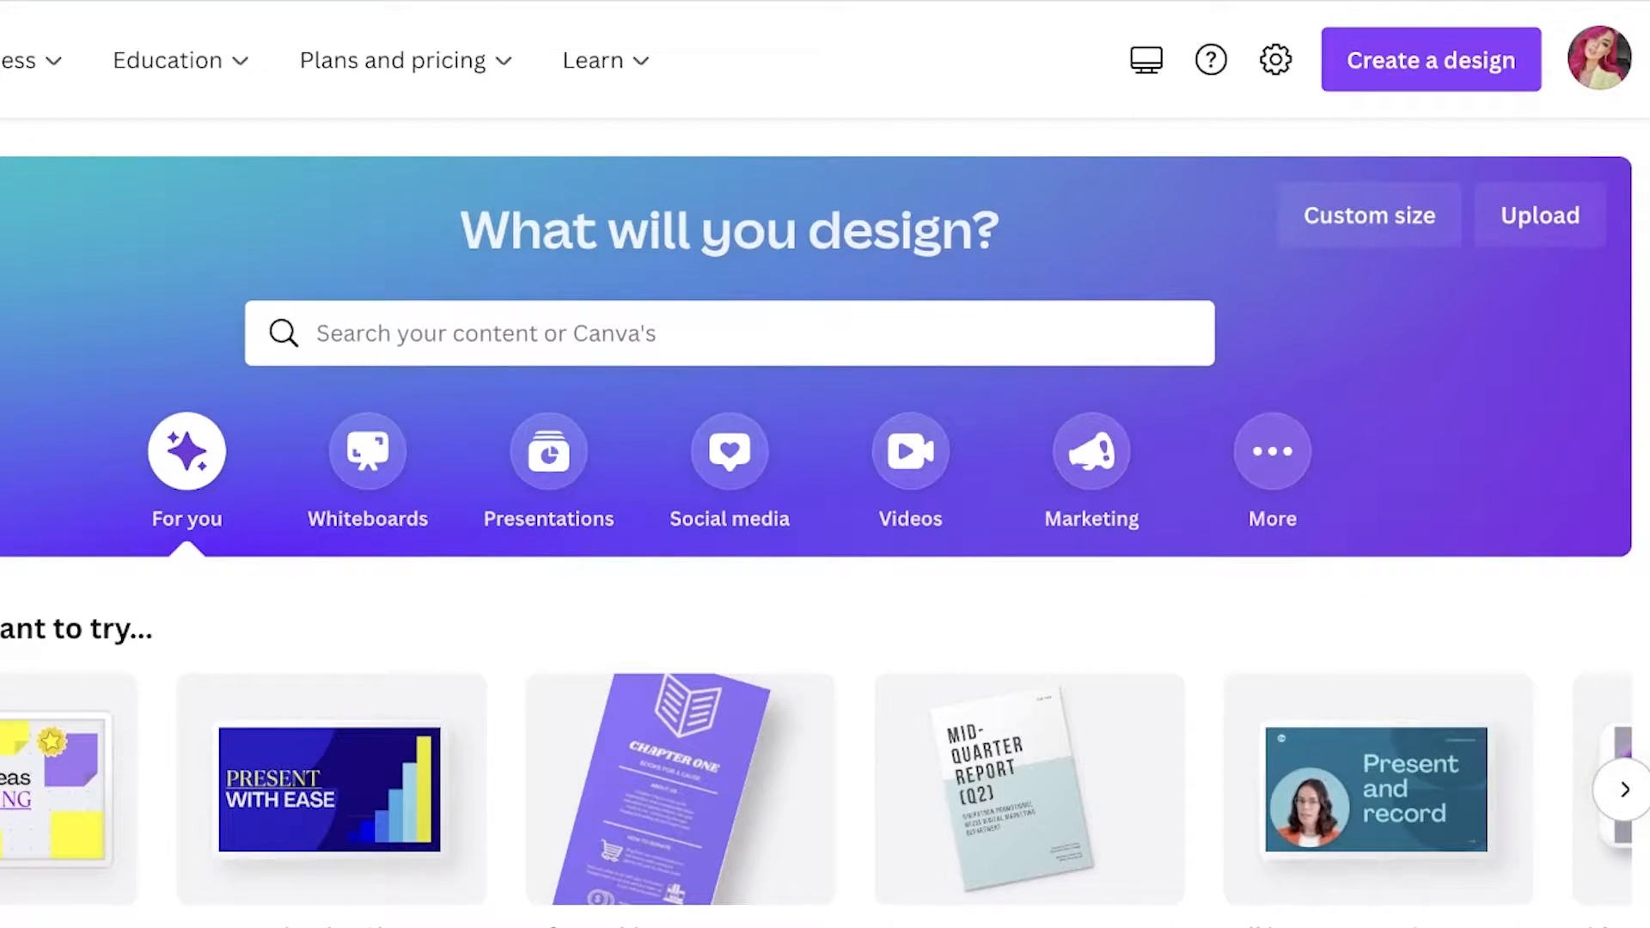
{"action": "scroll", "coordinate": [1584, 449], "scroll_direction": "down", "scroll_amount": 4}
{"action": "scroll", "coordinate": [1252, 405], "scroll_direction": "up", "scroll_amount": 4}
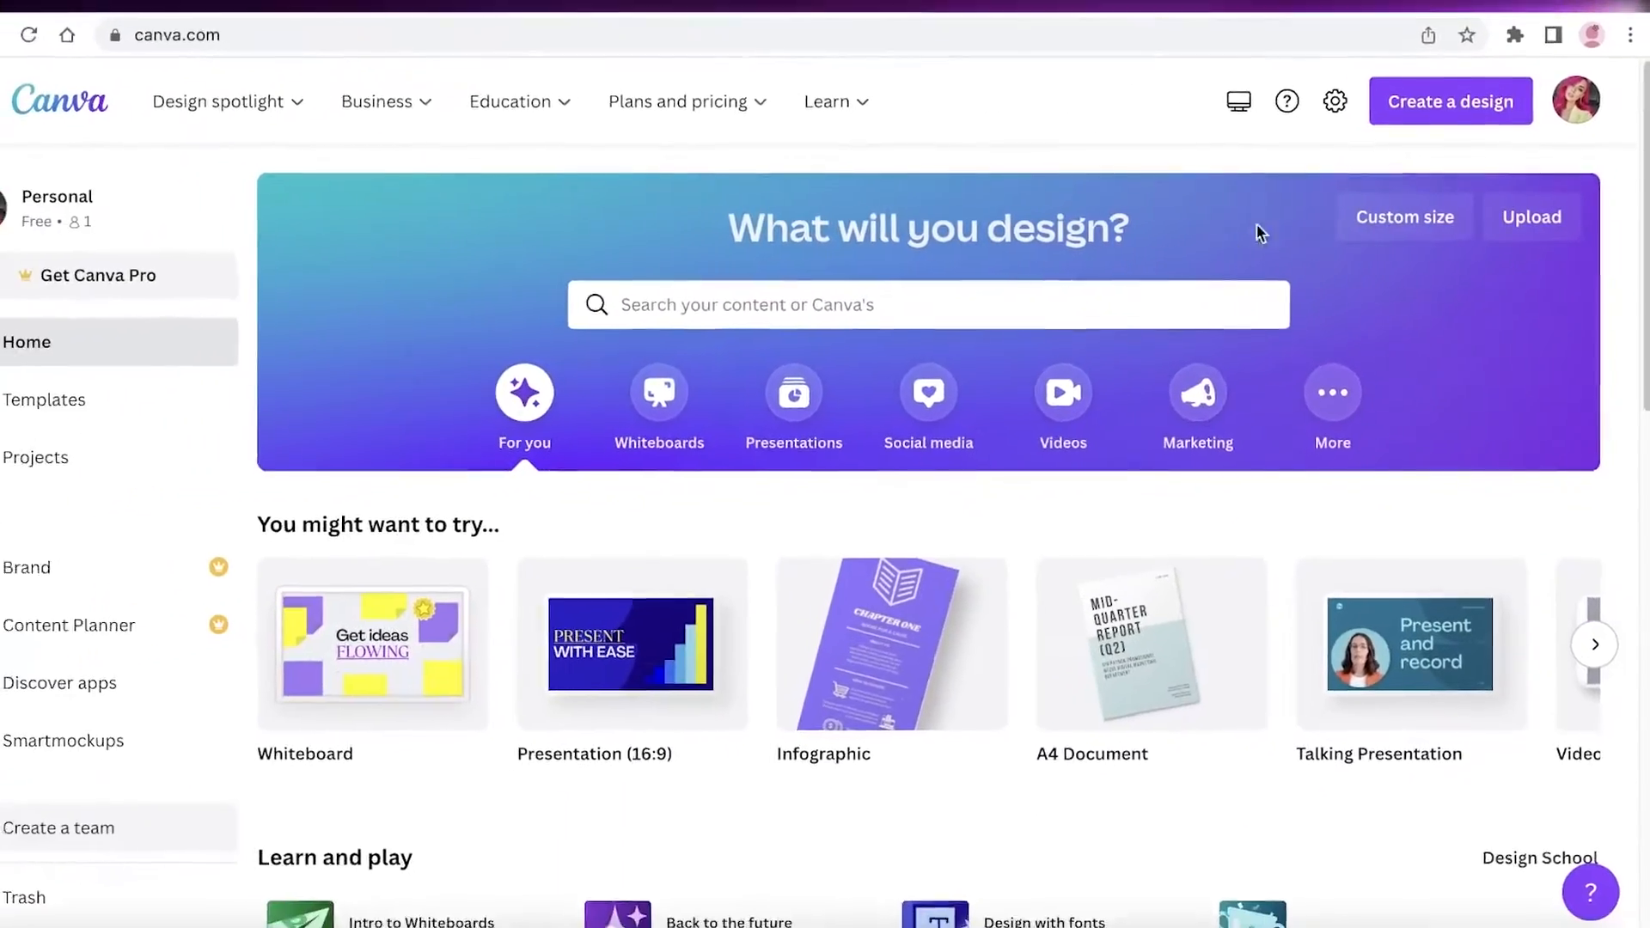
Search for "logo" and open the results for the Logo template category.
{"action": "left_click", "coordinate": [988, 315]}
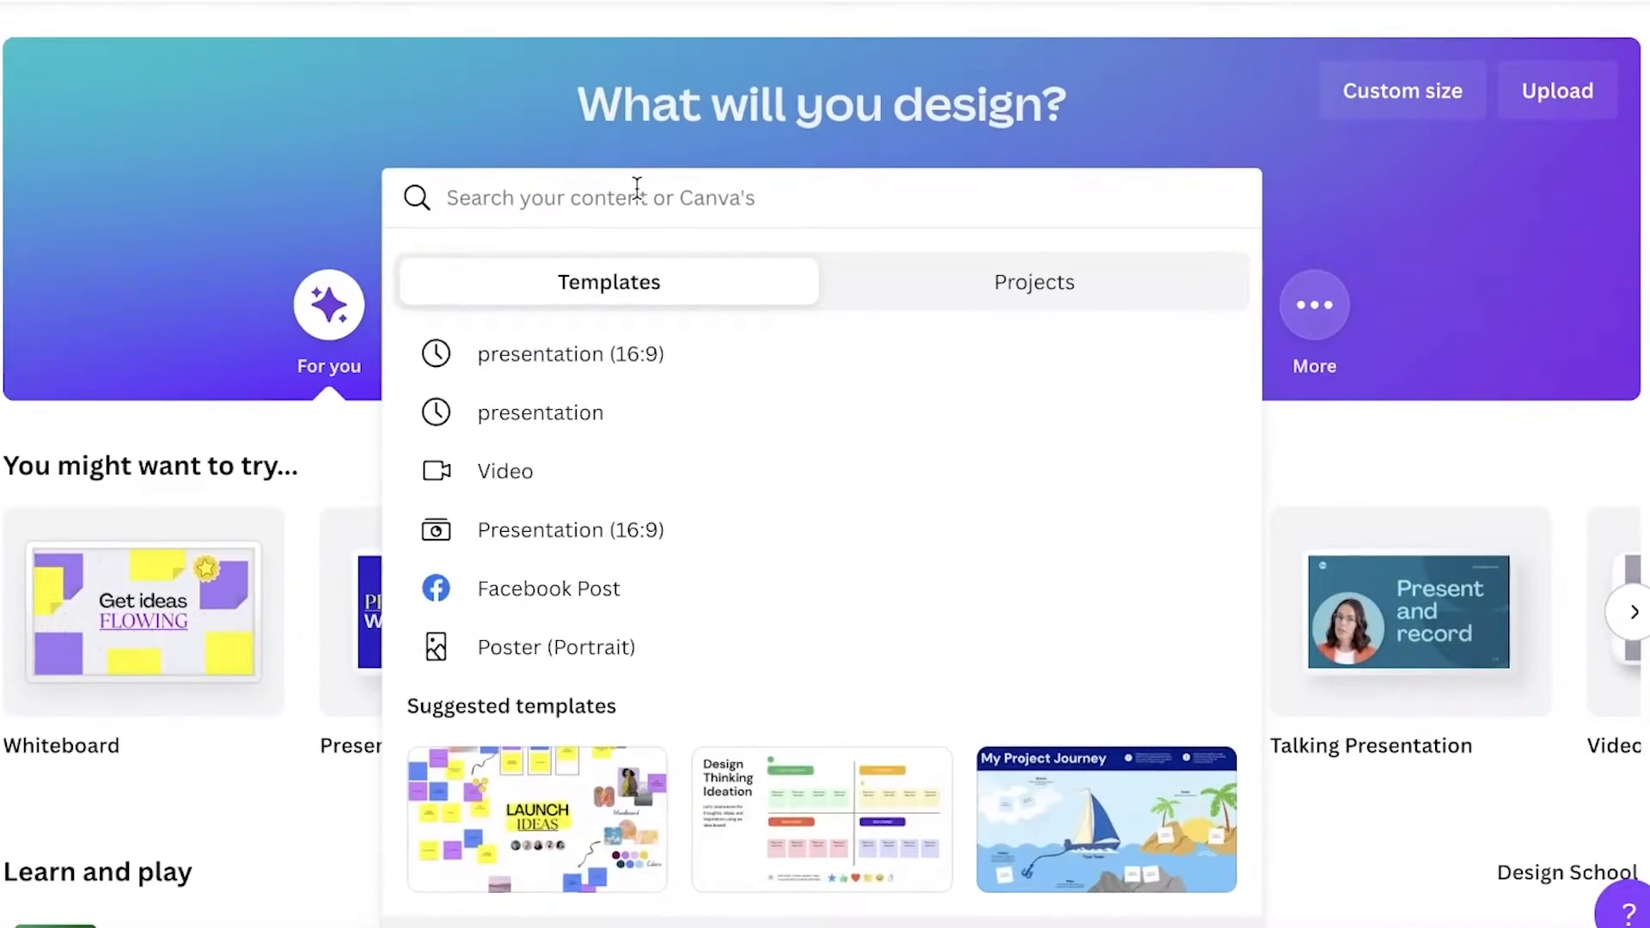
{"action": "type", "text": "l"}
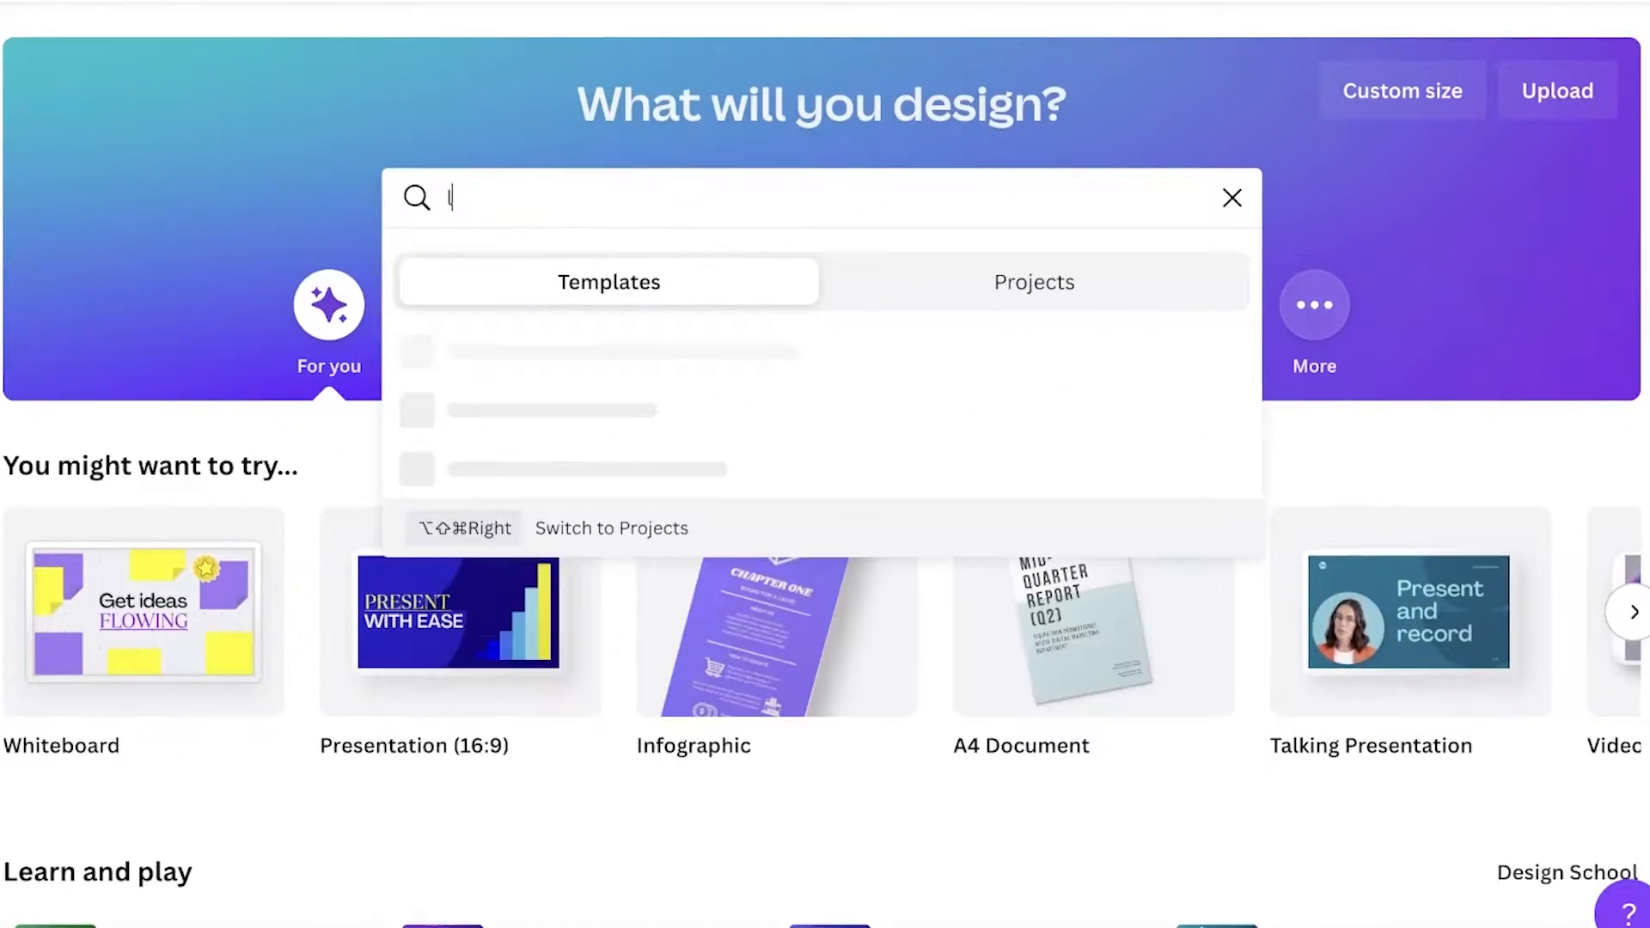
{"action": "type", "text": "ogo"}
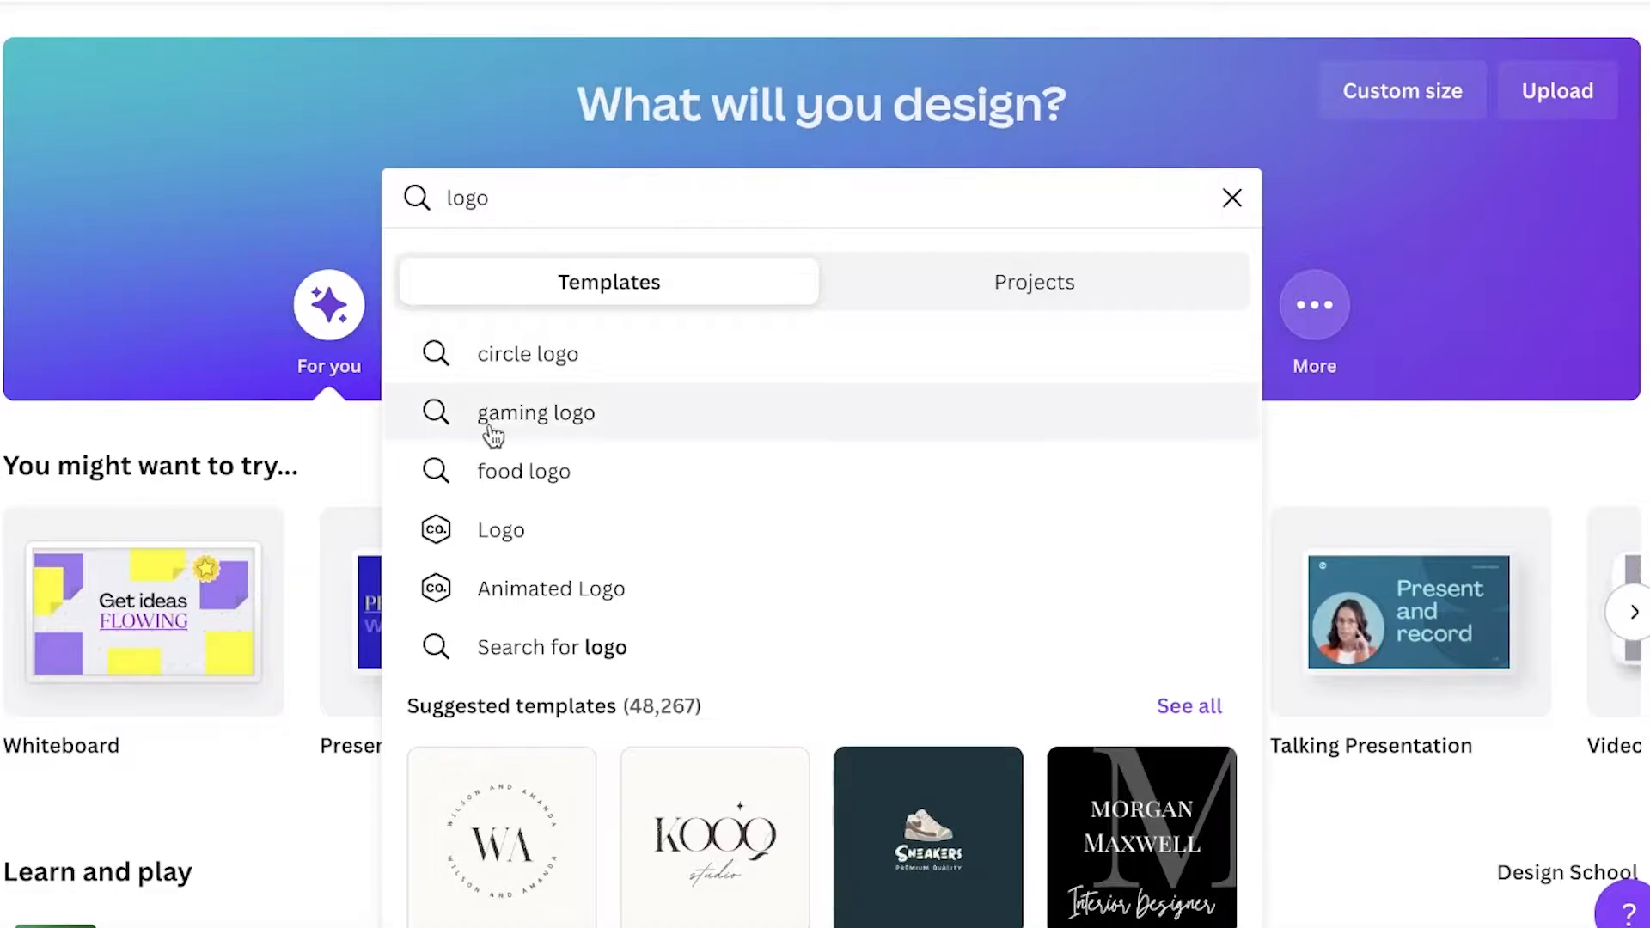
{"action": "left_click", "coordinate": [613, 539]}
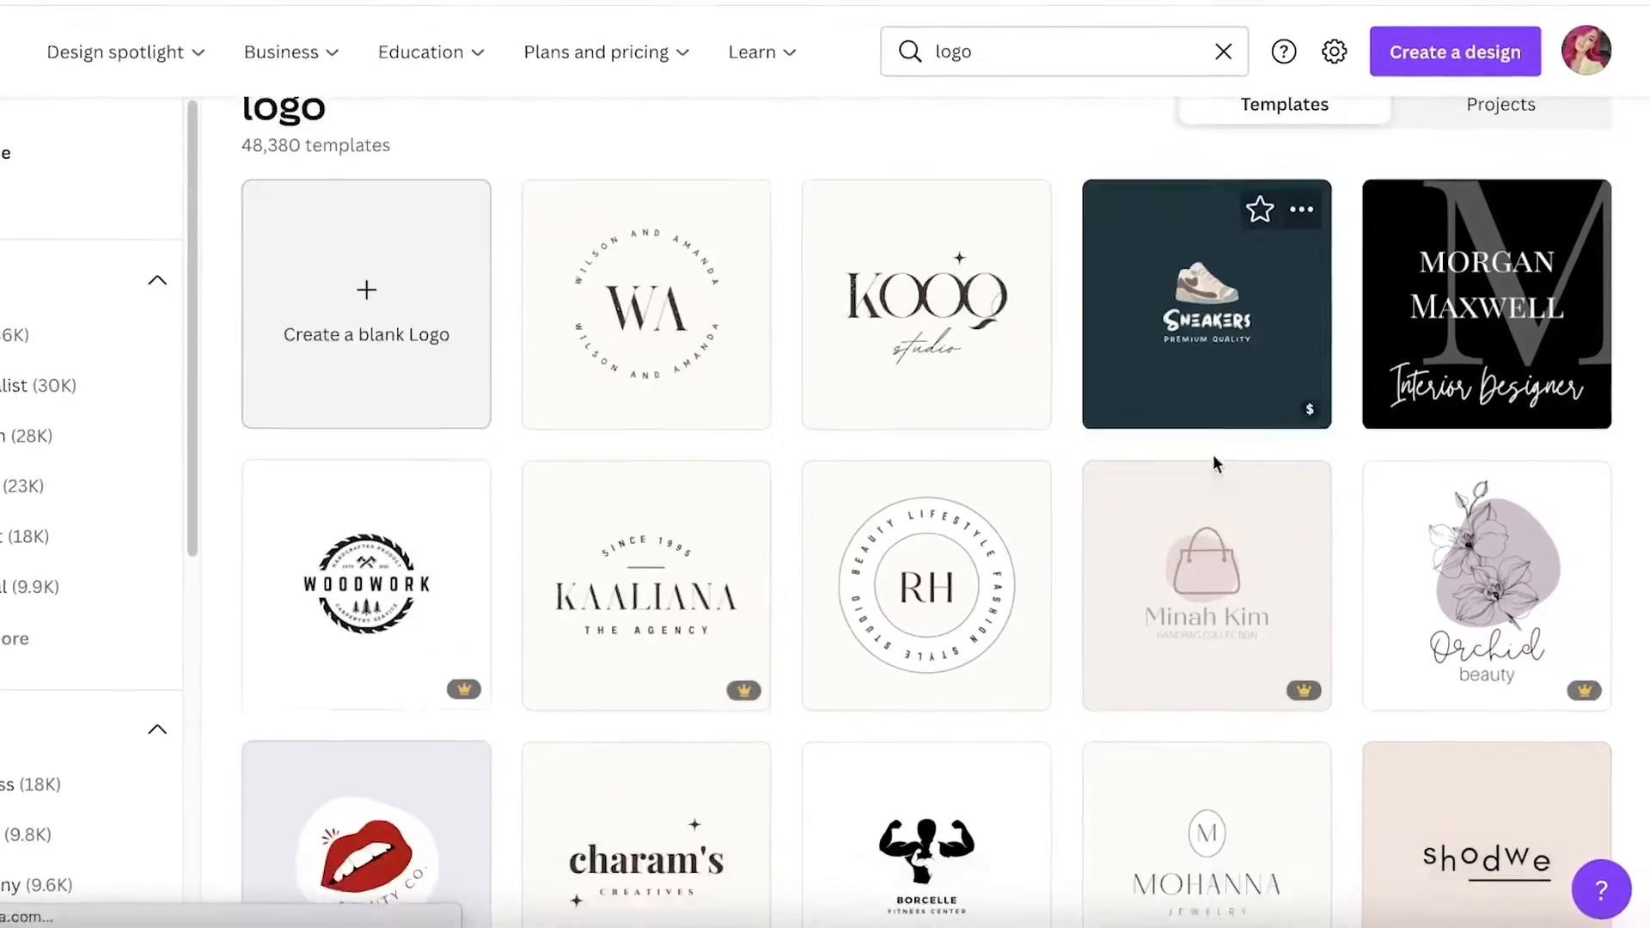
Browse the logo template results and review the available Style, Theme, Price and Color filters.
{"action": "scroll", "coordinate": [1216, 477], "scroll_direction": "down", "scroll_amount": 3}
{"action": "scroll", "coordinate": [1578, 396], "scroll_direction": "down", "scroll_amount": 6}
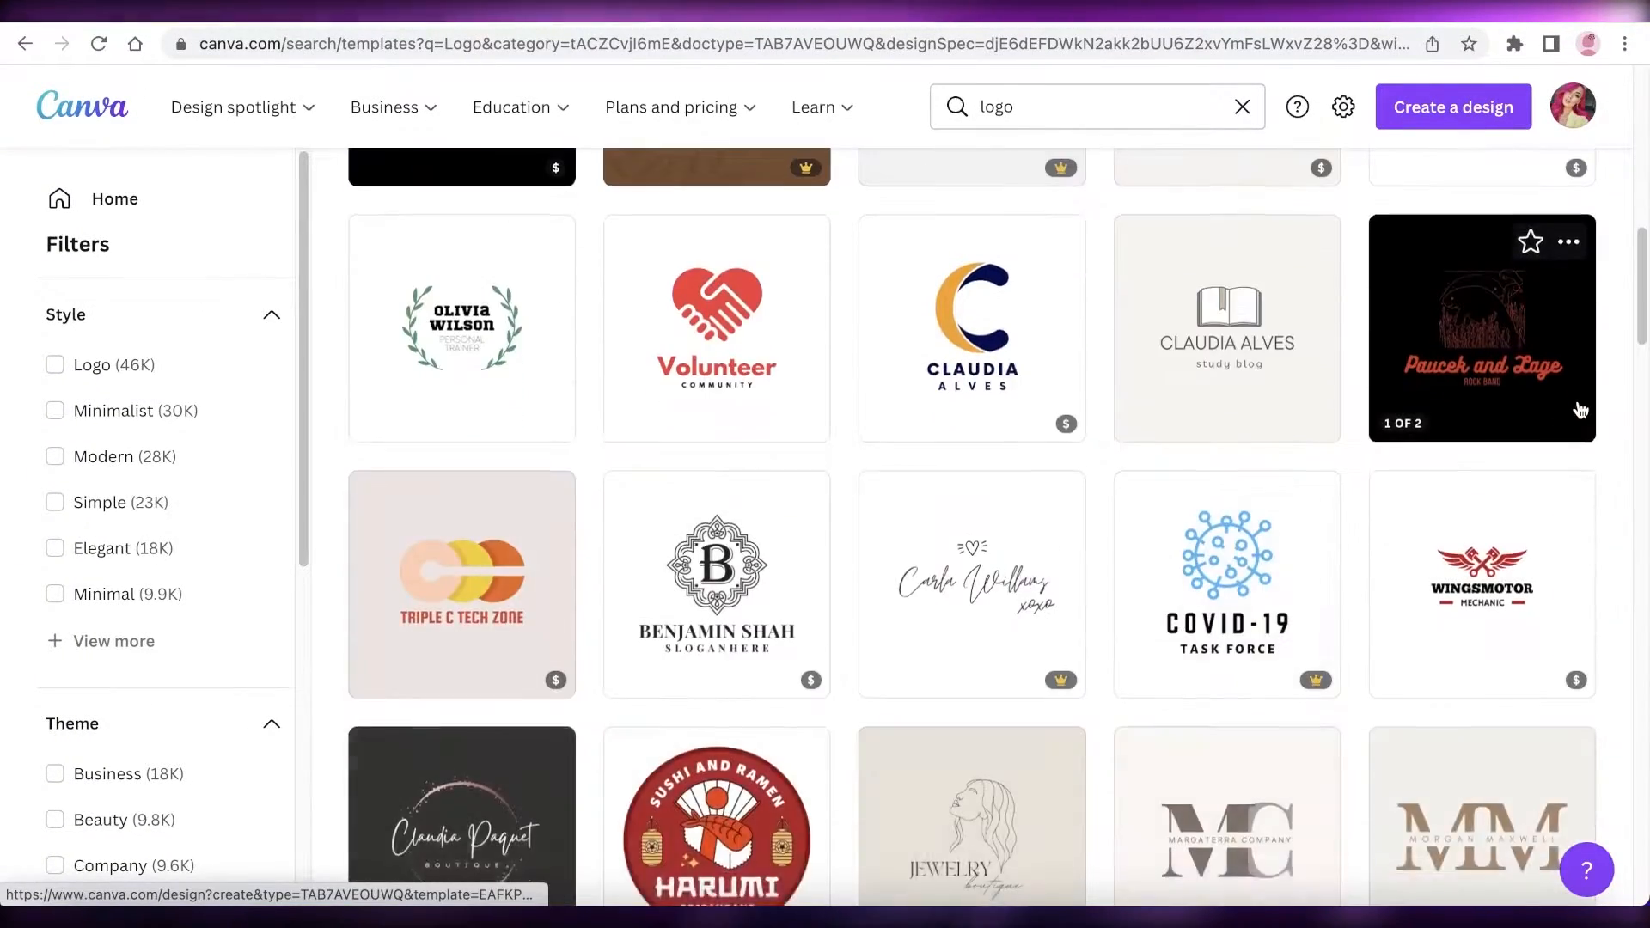
{"action": "scroll", "coordinate": [1578, 406], "scroll_direction": "up", "scroll_amount": 6}
{"action": "scroll", "coordinate": [1580, 410], "scroll_direction": "down", "scroll_amount": 6}
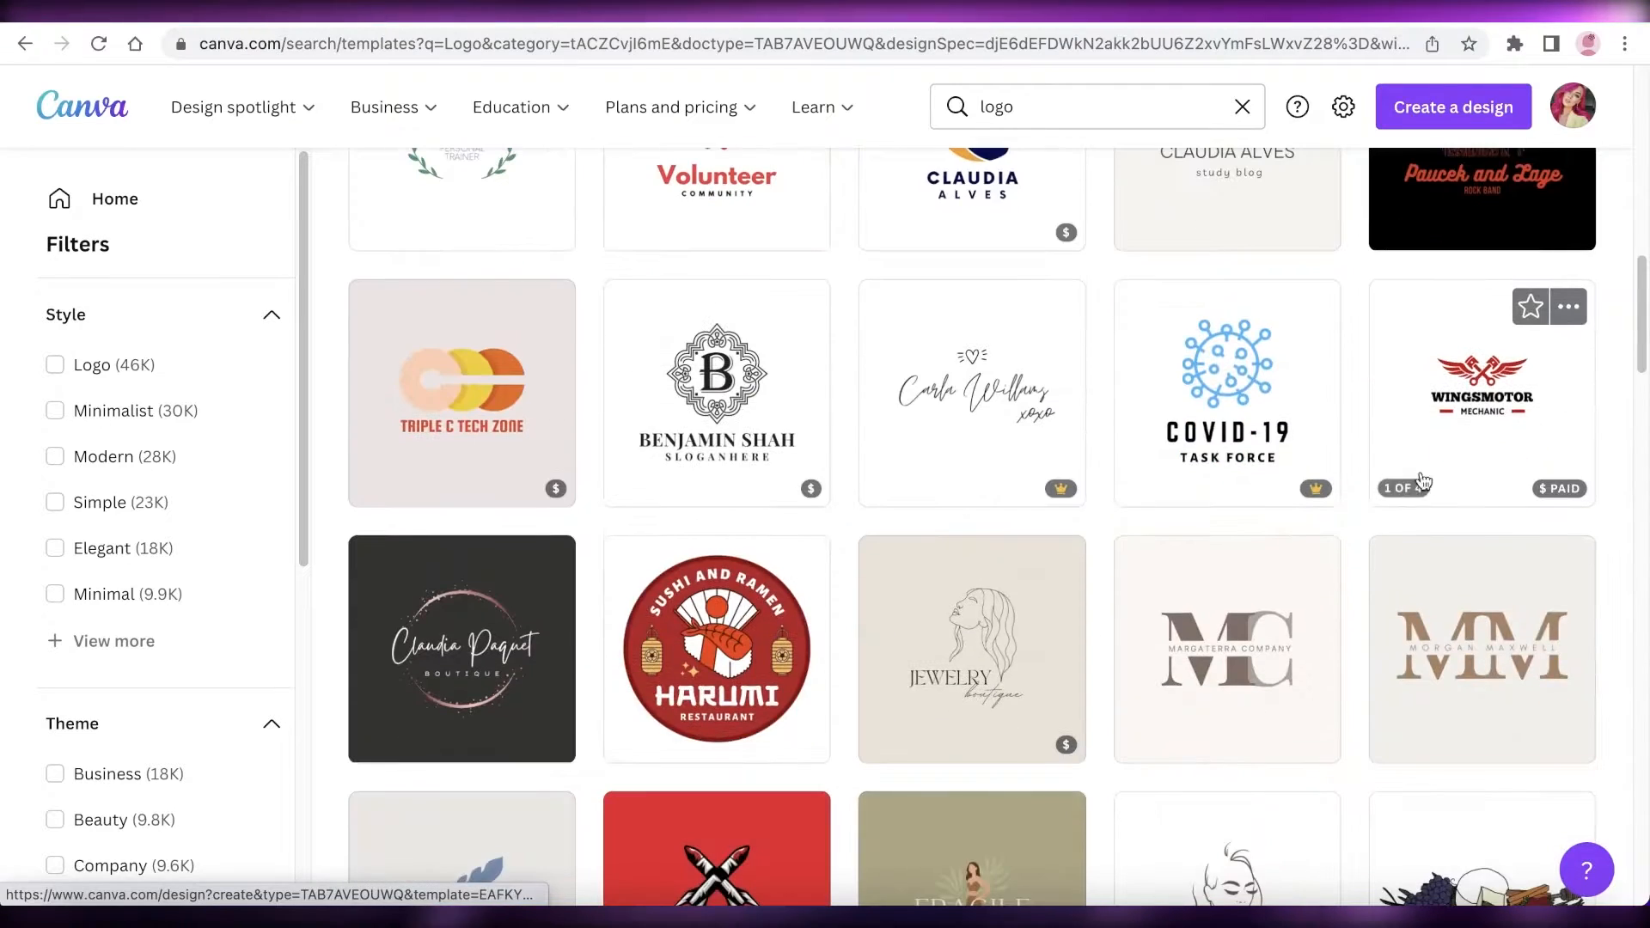
{"action": "scroll", "coordinate": [1477, 361], "scroll_direction": "down", "scroll_amount": 3}
{"action": "scroll", "coordinate": [1616, 396], "scroll_direction": "up", "scroll_amount": 9}
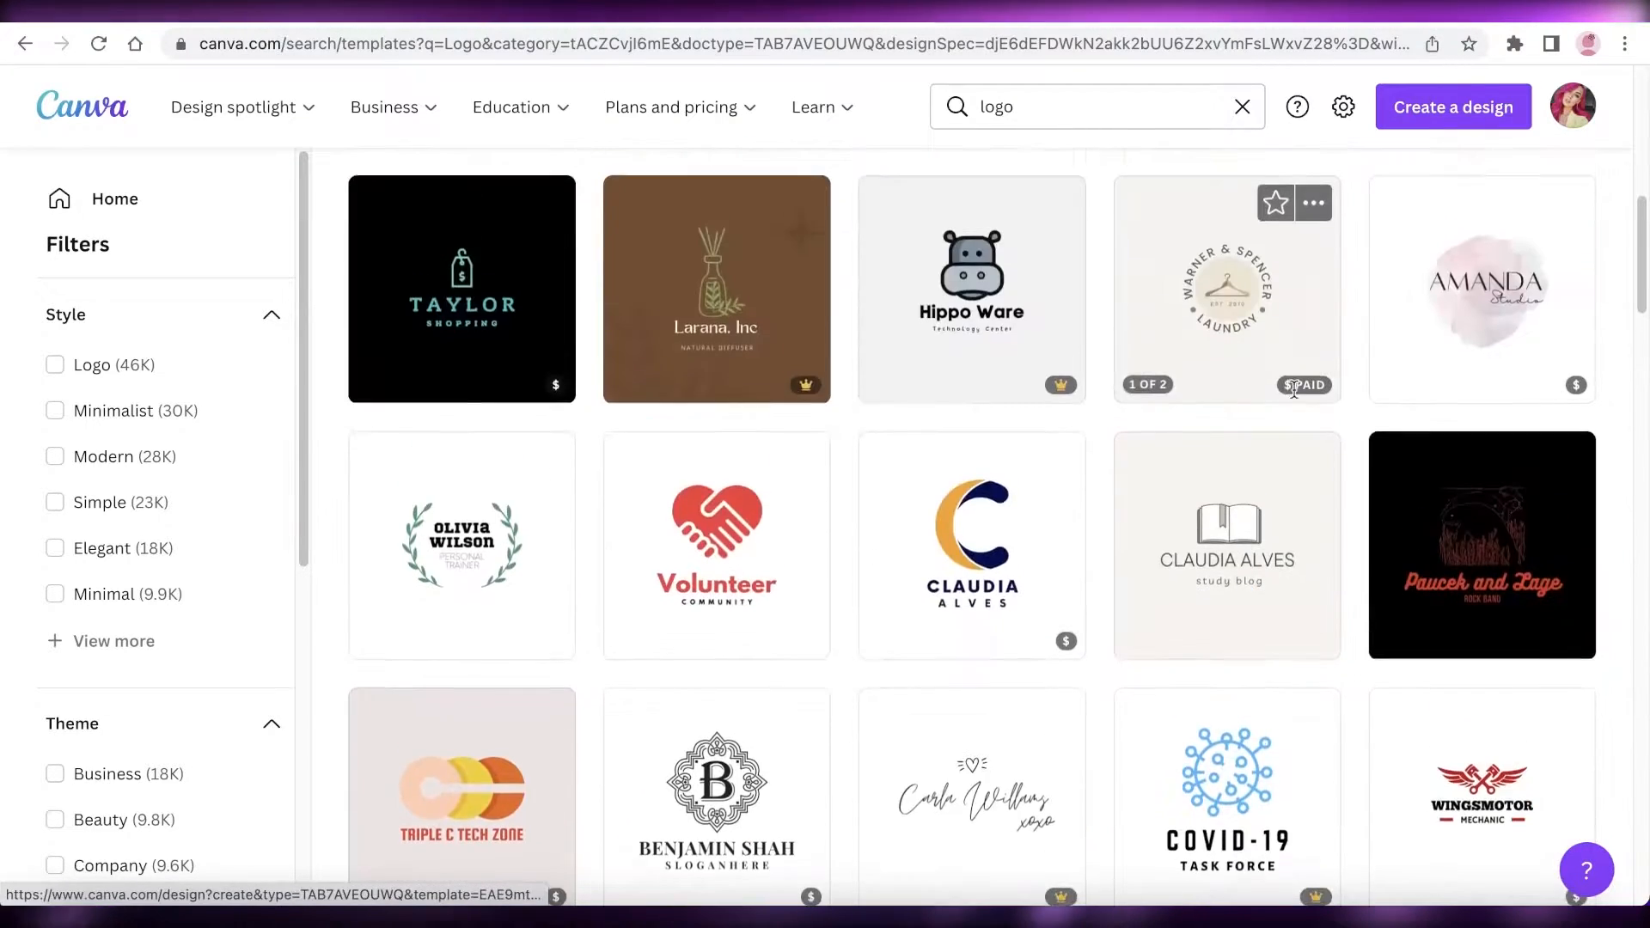
{"action": "scroll", "coordinate": [863, 358], "scroll_direction": "down", "scroll_amount": 15}
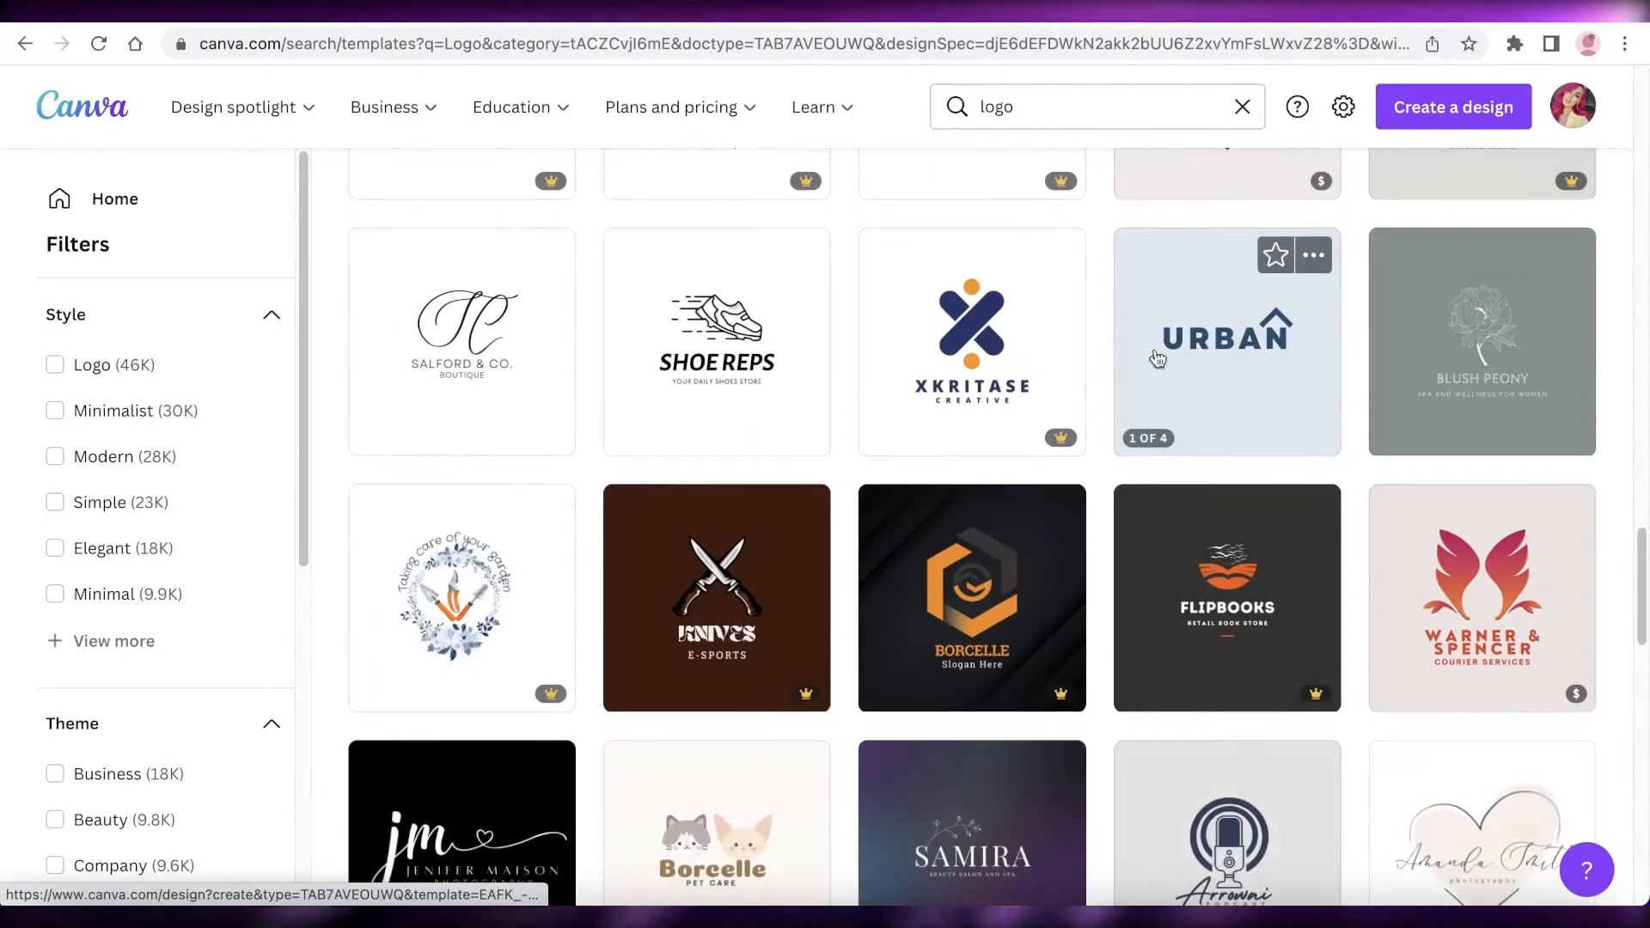
{"action": "scroll", "coordinate": [737, 404], "scroll_direction": "down", "scroll_amount": 3}
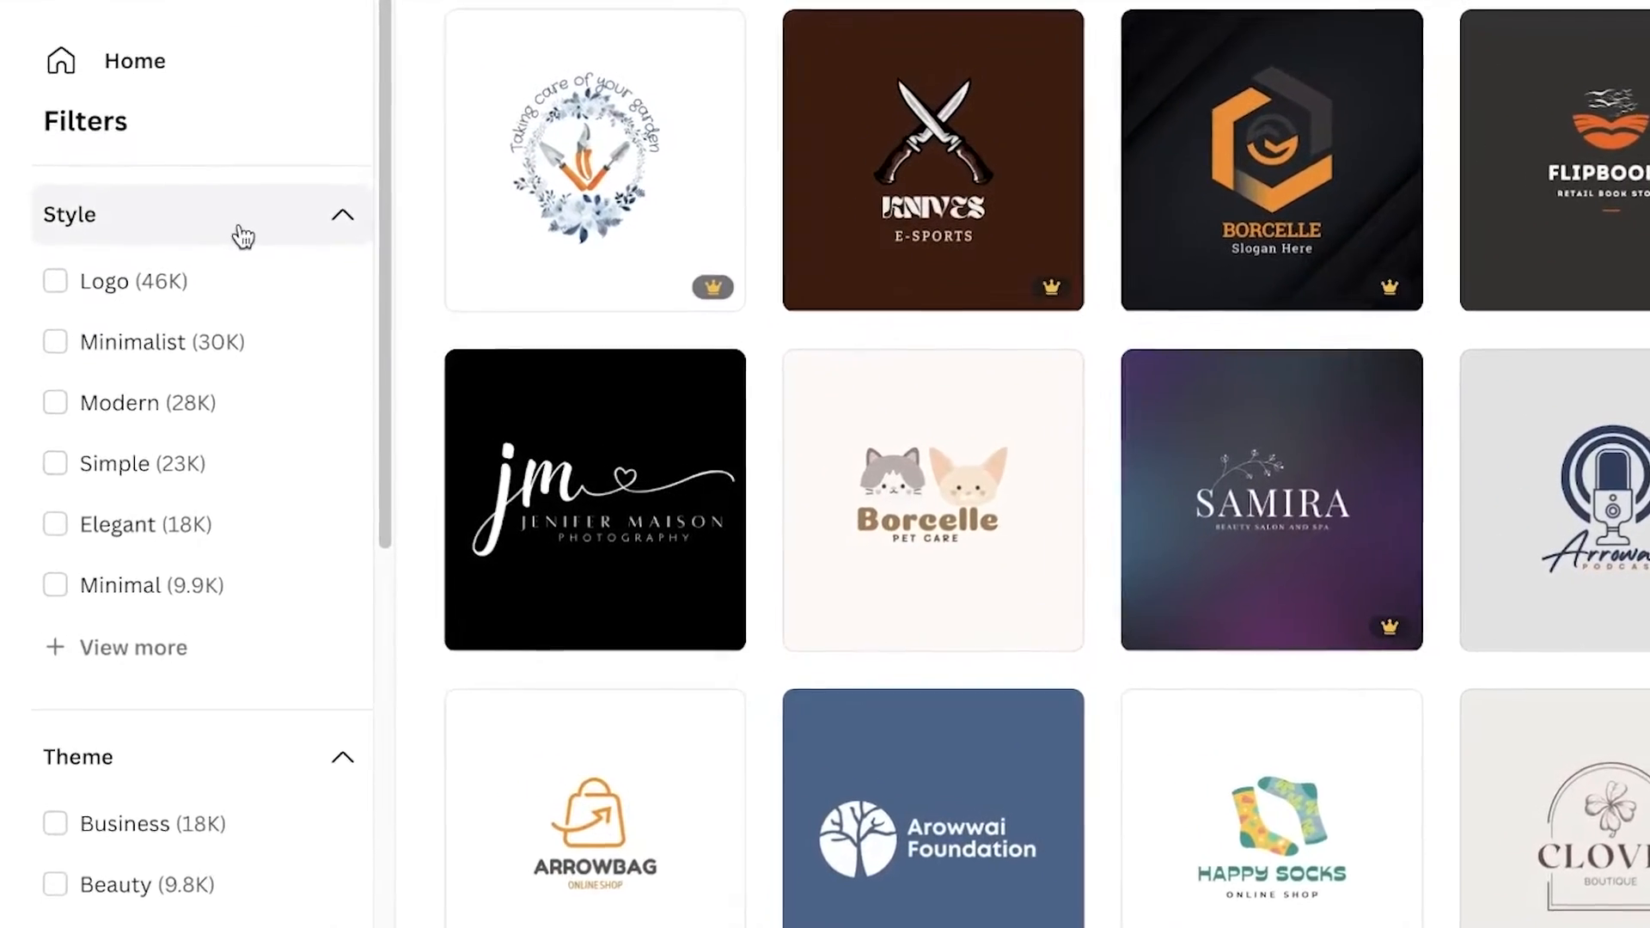
{"action": "scroll", "coordinate": [232, 250], "scroll_direction": "down", "scroll_amount": 9}
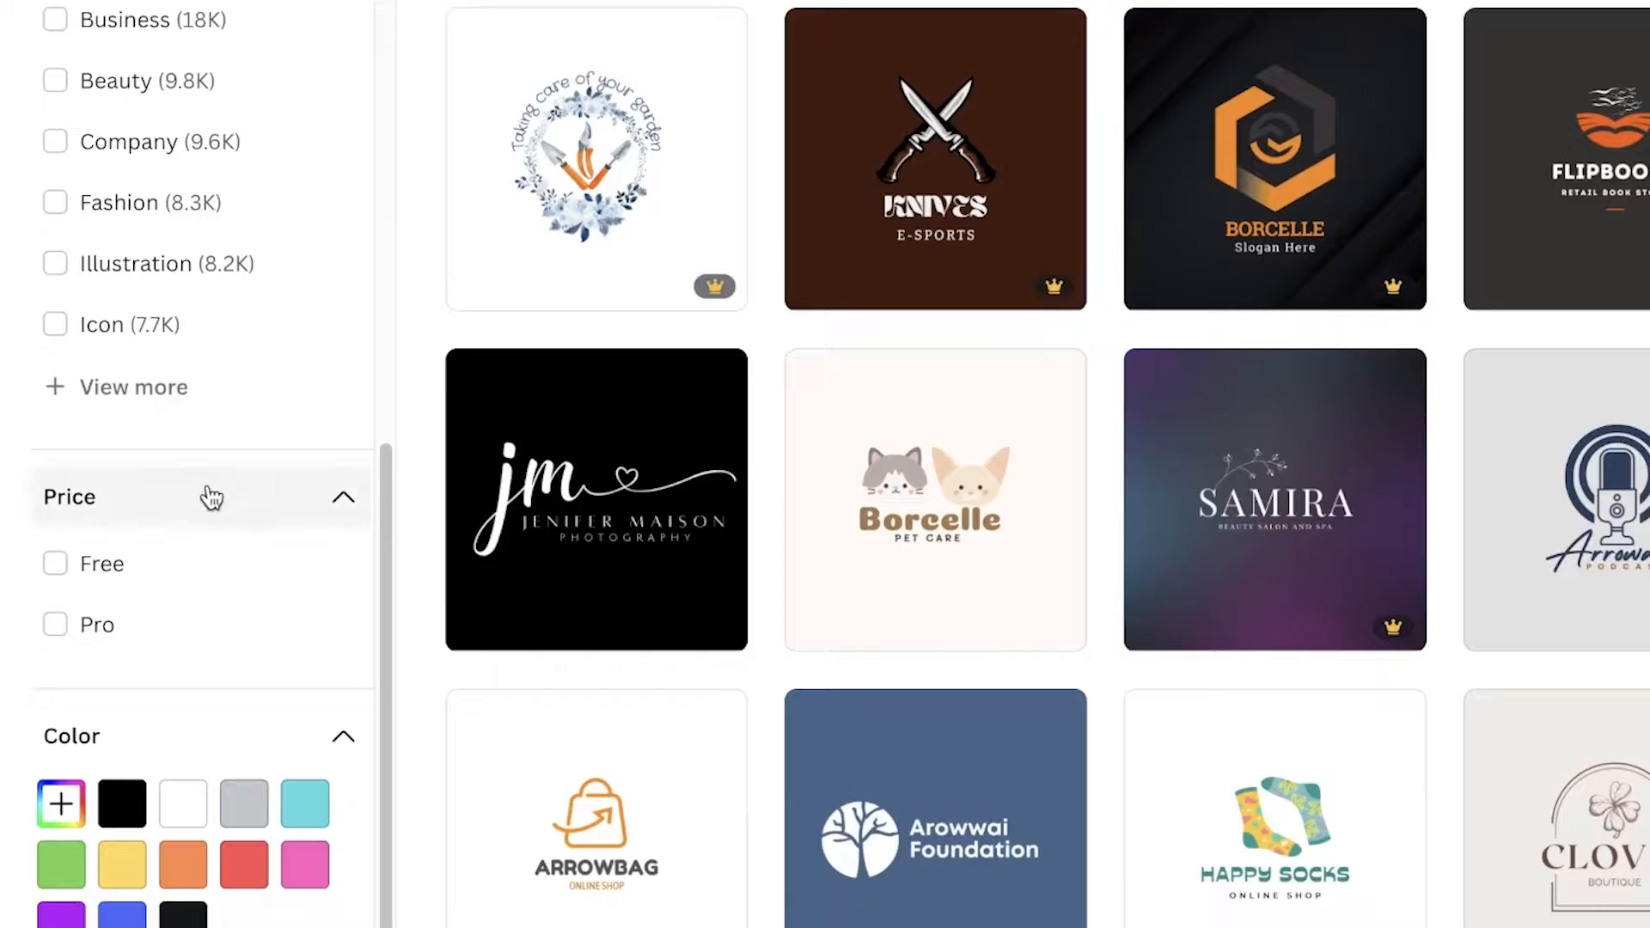
{"action": "scroll", "coordinate": [210, 498], "scroll_direction": "up", "scroll_amount": 4}
{"action": "scroll", "coordinate": [125, 502], "scroll_direction": "up", "scroll_amount": 6}
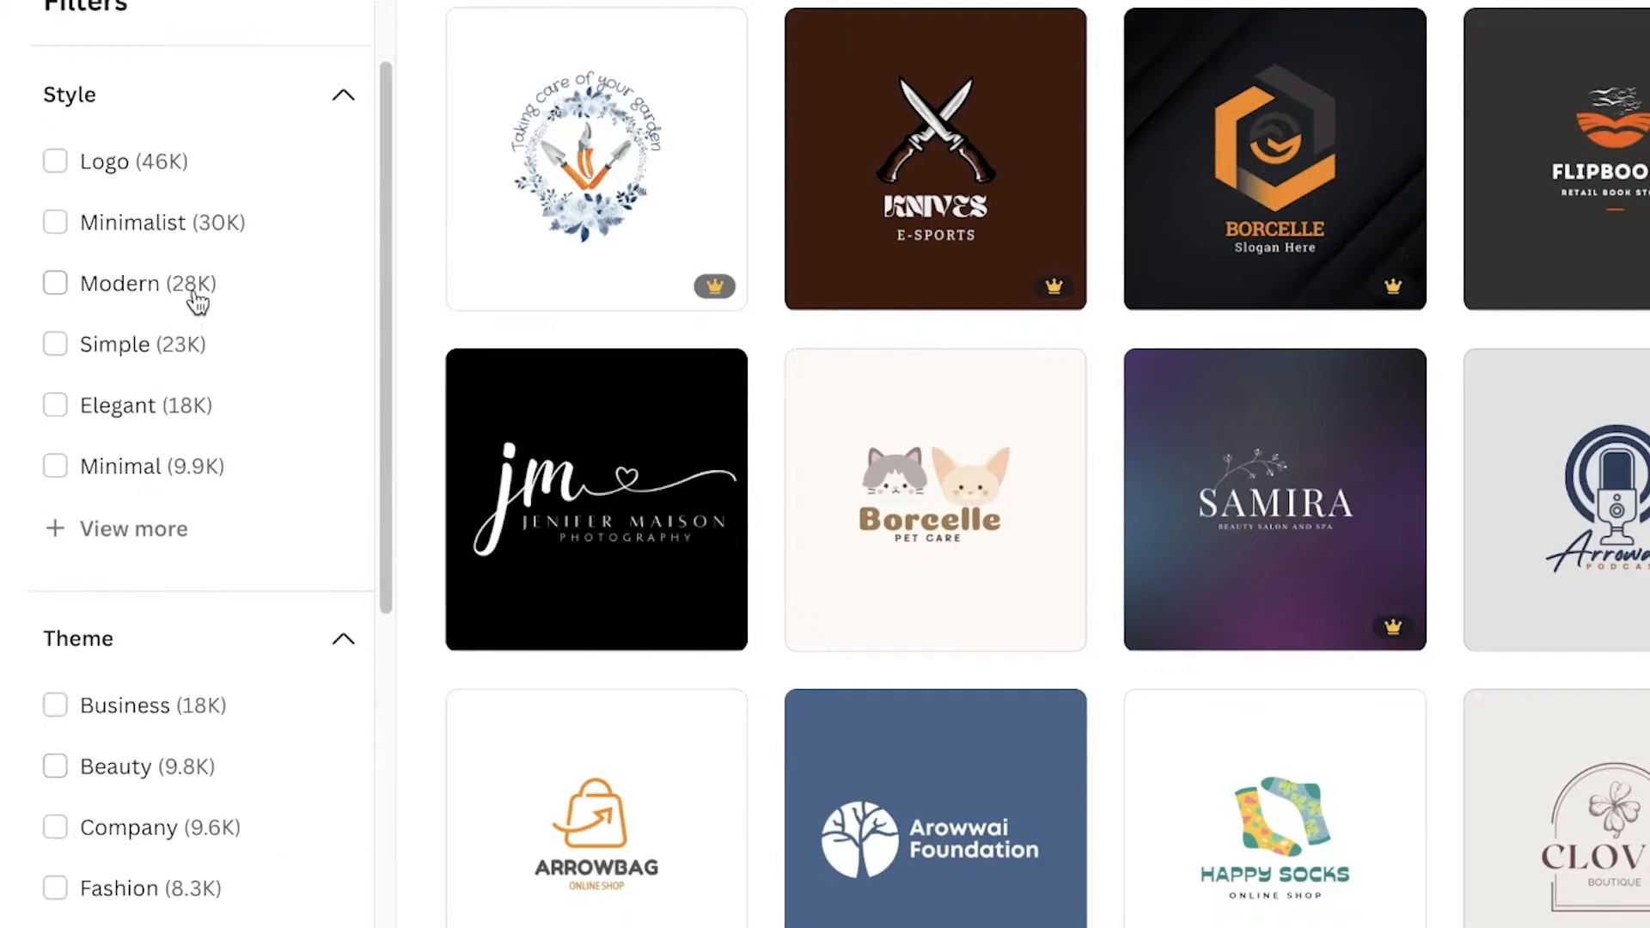
Find the Minimalist Elegant Lash Lifting Logo template further down the results and open it for editing.
{"action": "scroll", "coordinate": [1470, 498], "scroll_direction": "down", "scroll_amount": 8}
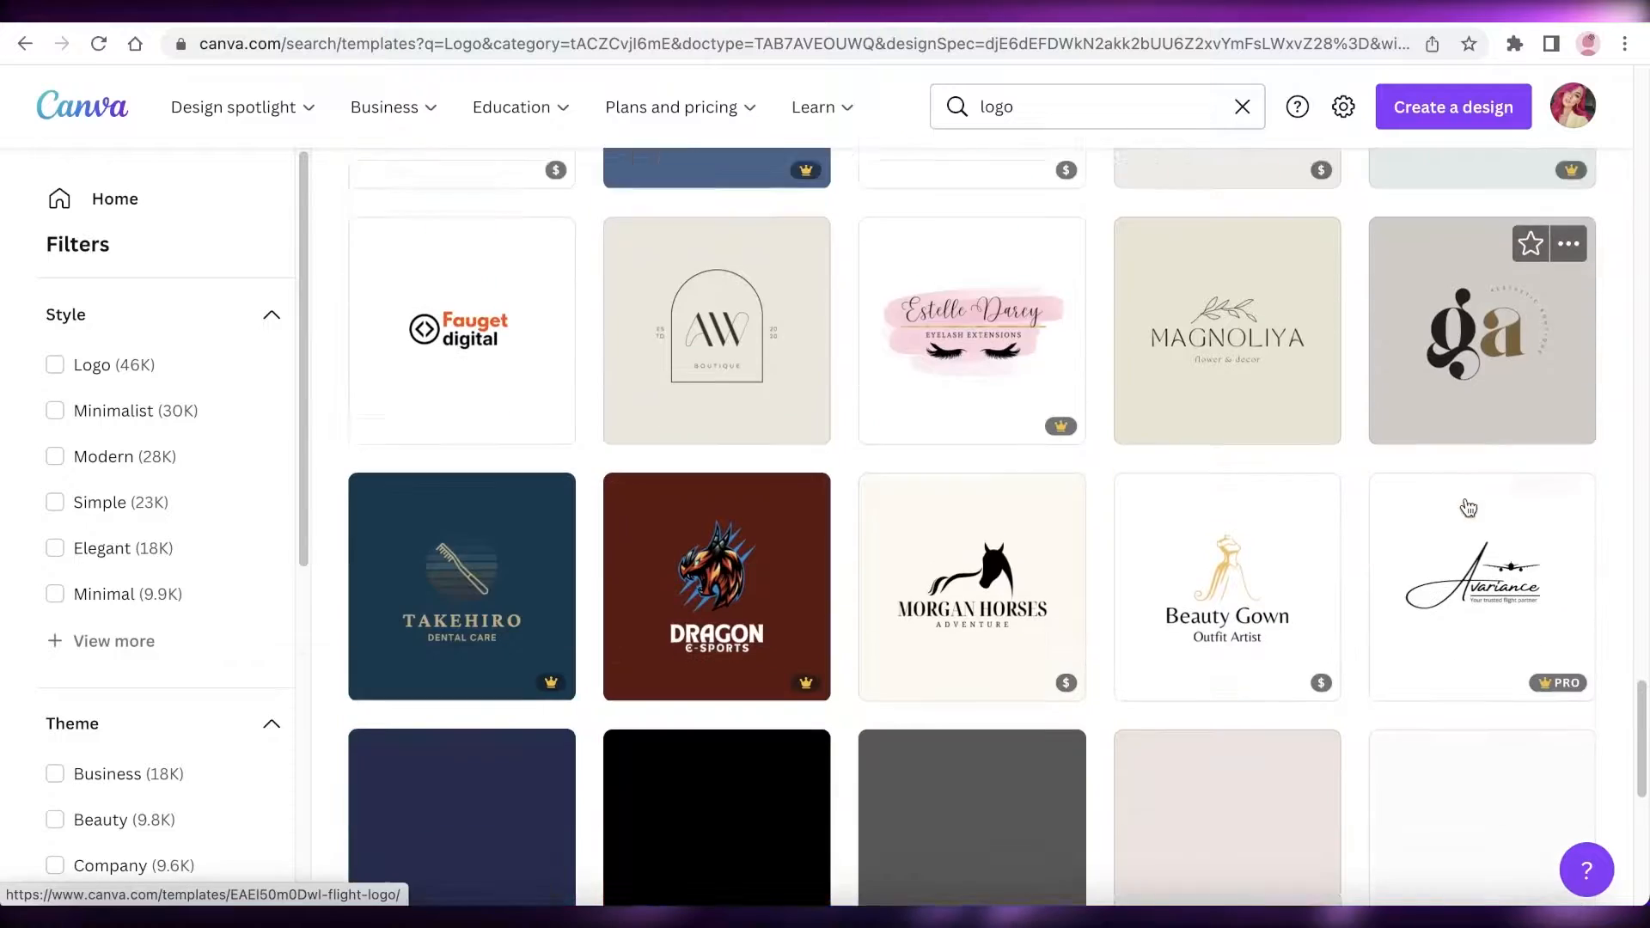
{"action": "scroll", "coordinate": [1469, 508], "scroll_direction": "down", "scroll_amount": 8}
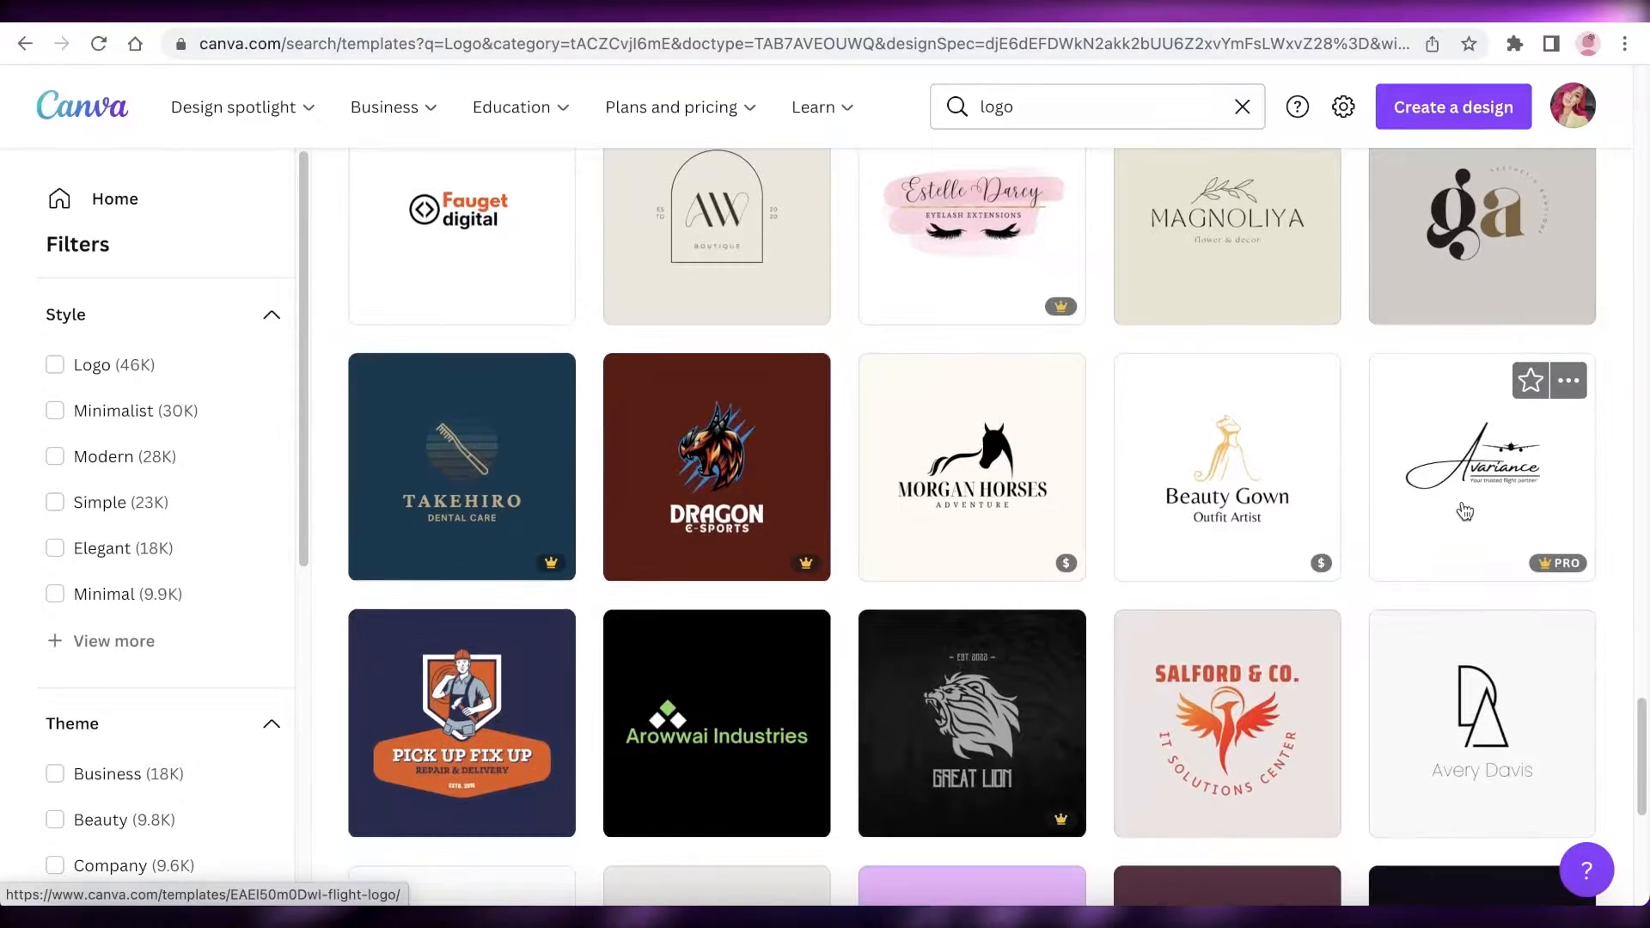
{"action": "scroll", "coordinate": [1462, 513], "scroll_direction": "down", "scroll_amount": 8}
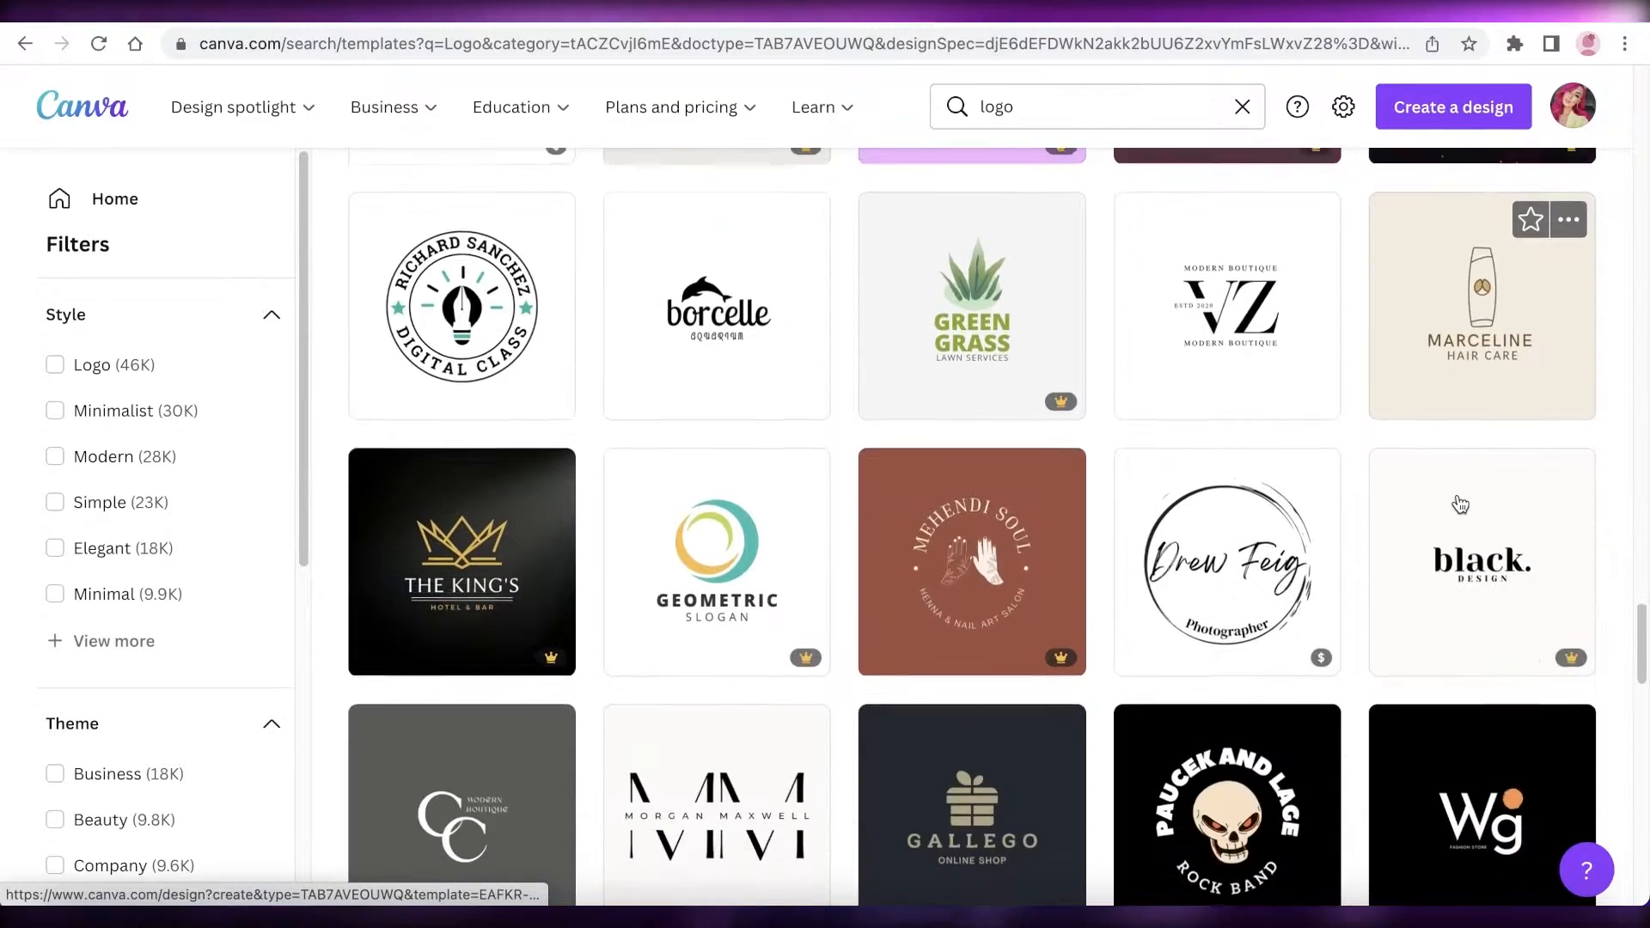
{"action": "scroll", "coordinate": [1459, 510], "scroll_direction": "down", "scroll_amount": 8}
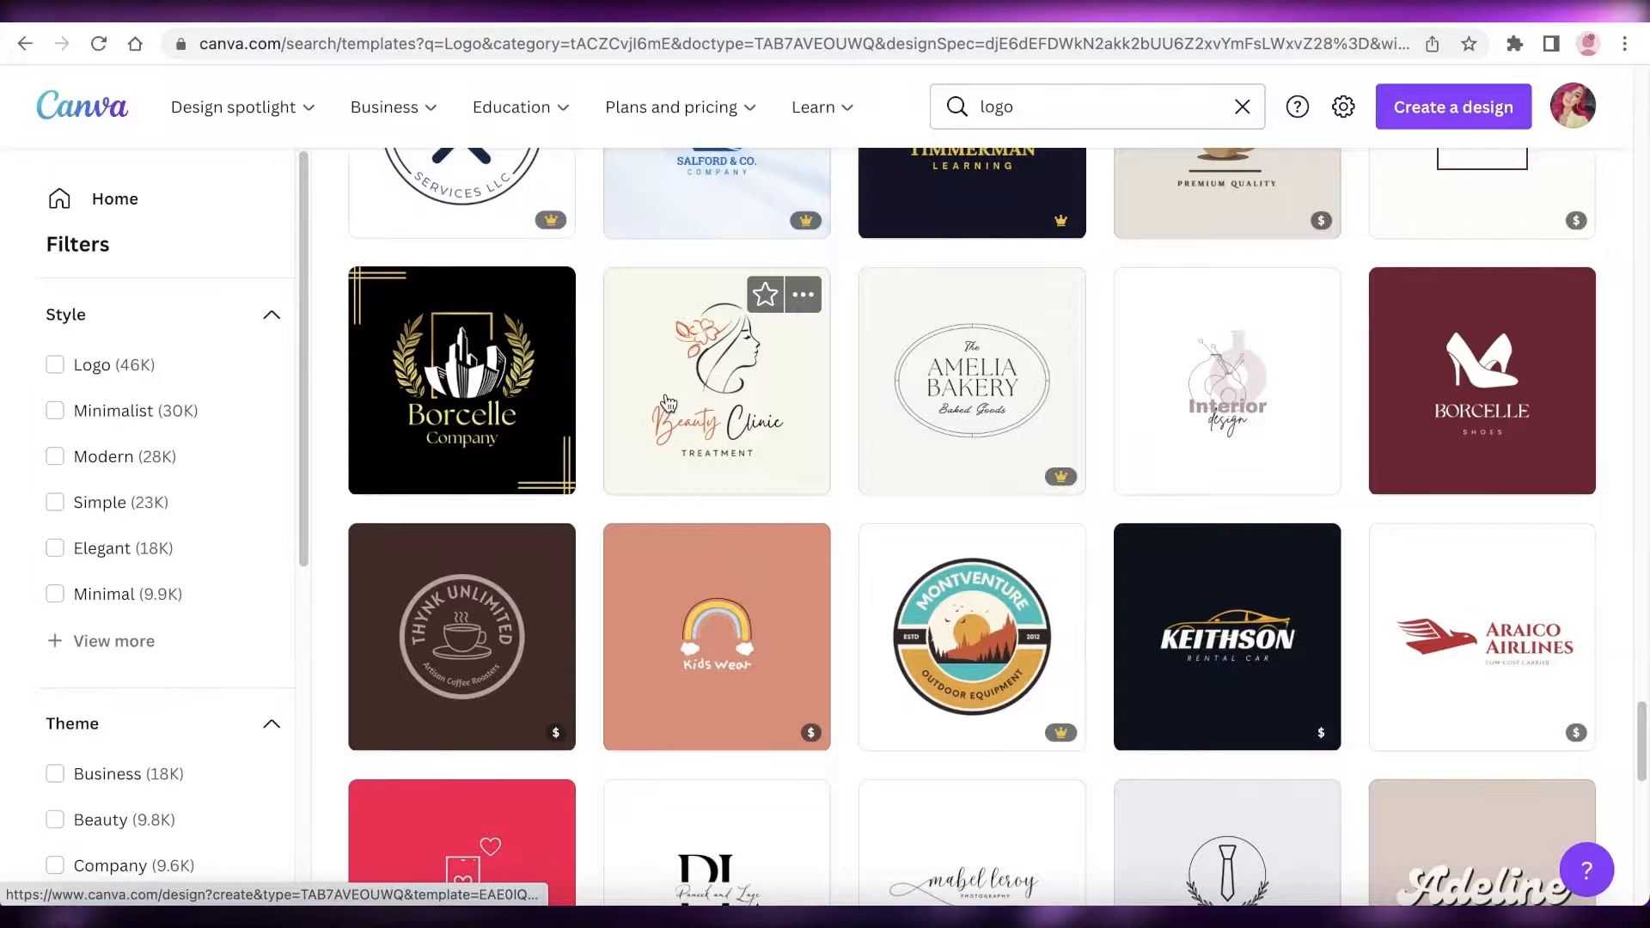
{"action": "scroll", "coordinate": [724, 406], "scroll_direction": "down", "scroll_amount": 3}
{"action": "scroll", "coordinate": [724, 405], "scroll_direction": "down", "scroll_amount": 7}
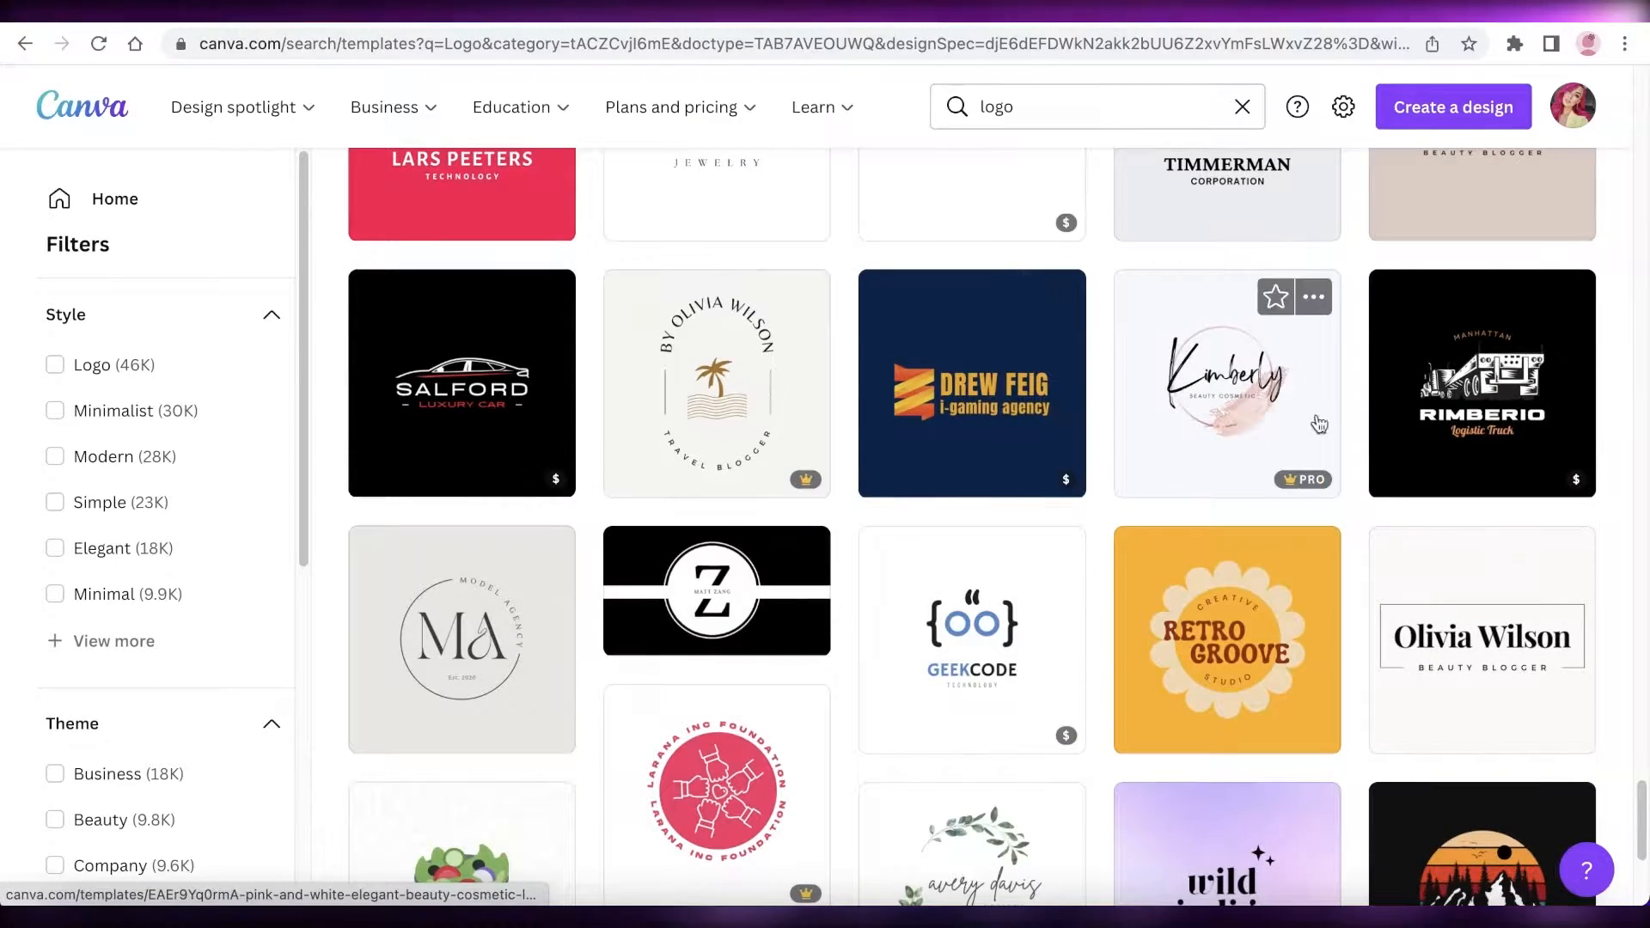
{"action": "scroll", "coordinate": [1226, 413], "scroll_direction": "down", "scroll_amount": 5}
{"action": "scroll", "coordinate": [1226, 414], "scroll_direction": "down", "scroll_amount": 10}
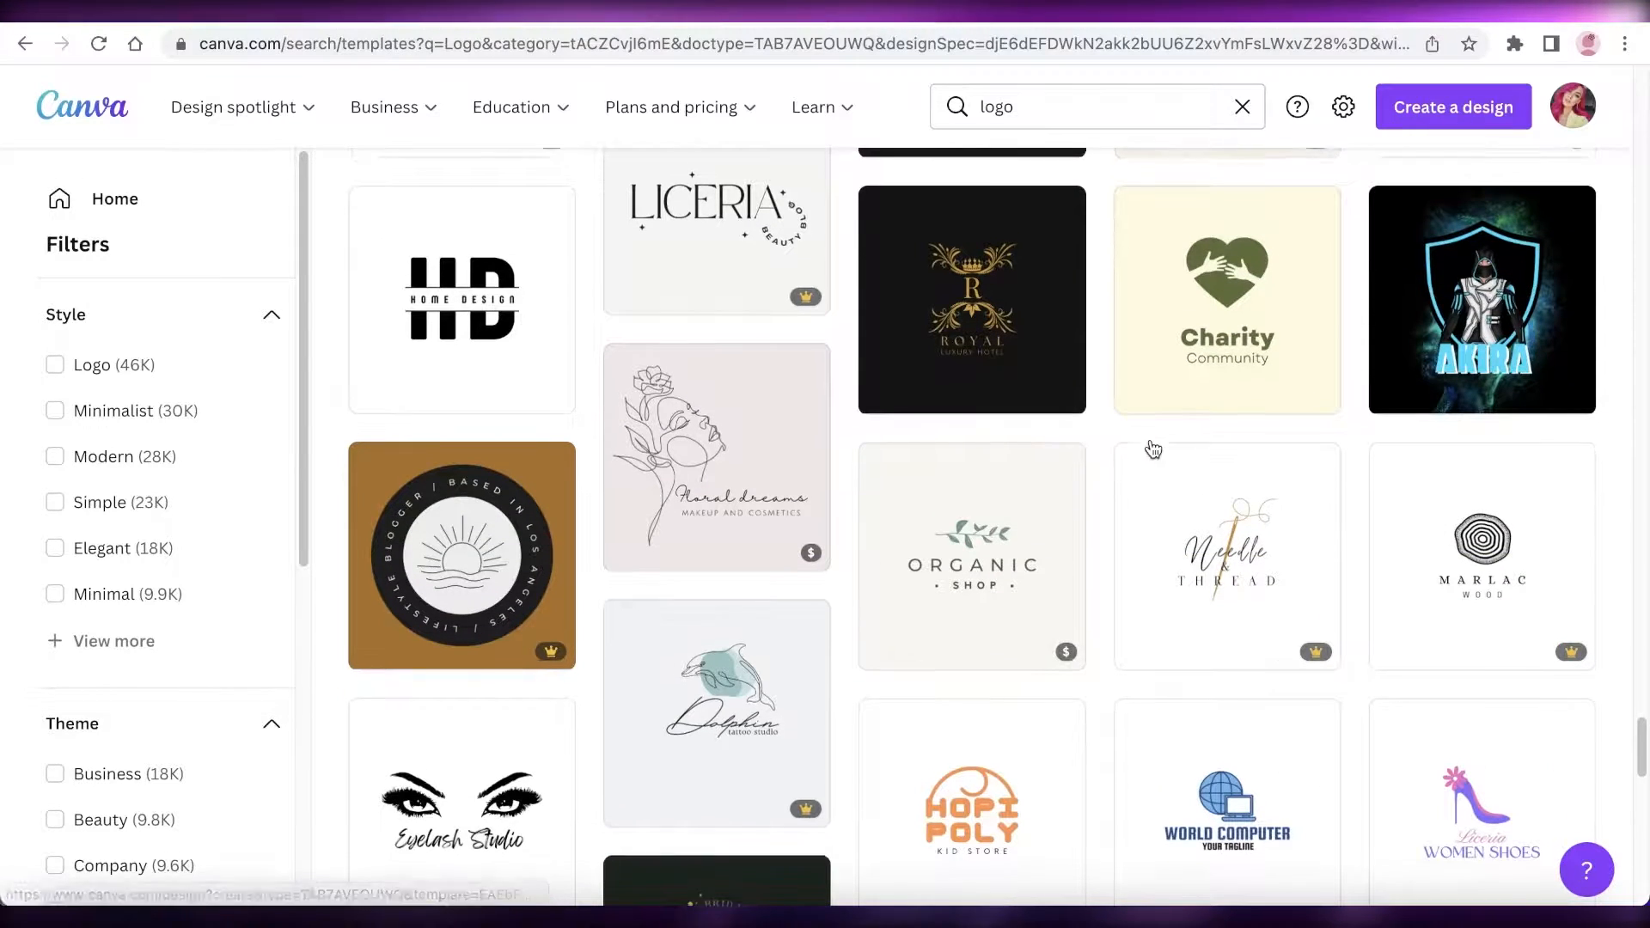
{"action": "scroll", "coordinate": [1471, 442], "scroll_direction": "down", "scroll_amount": 8}
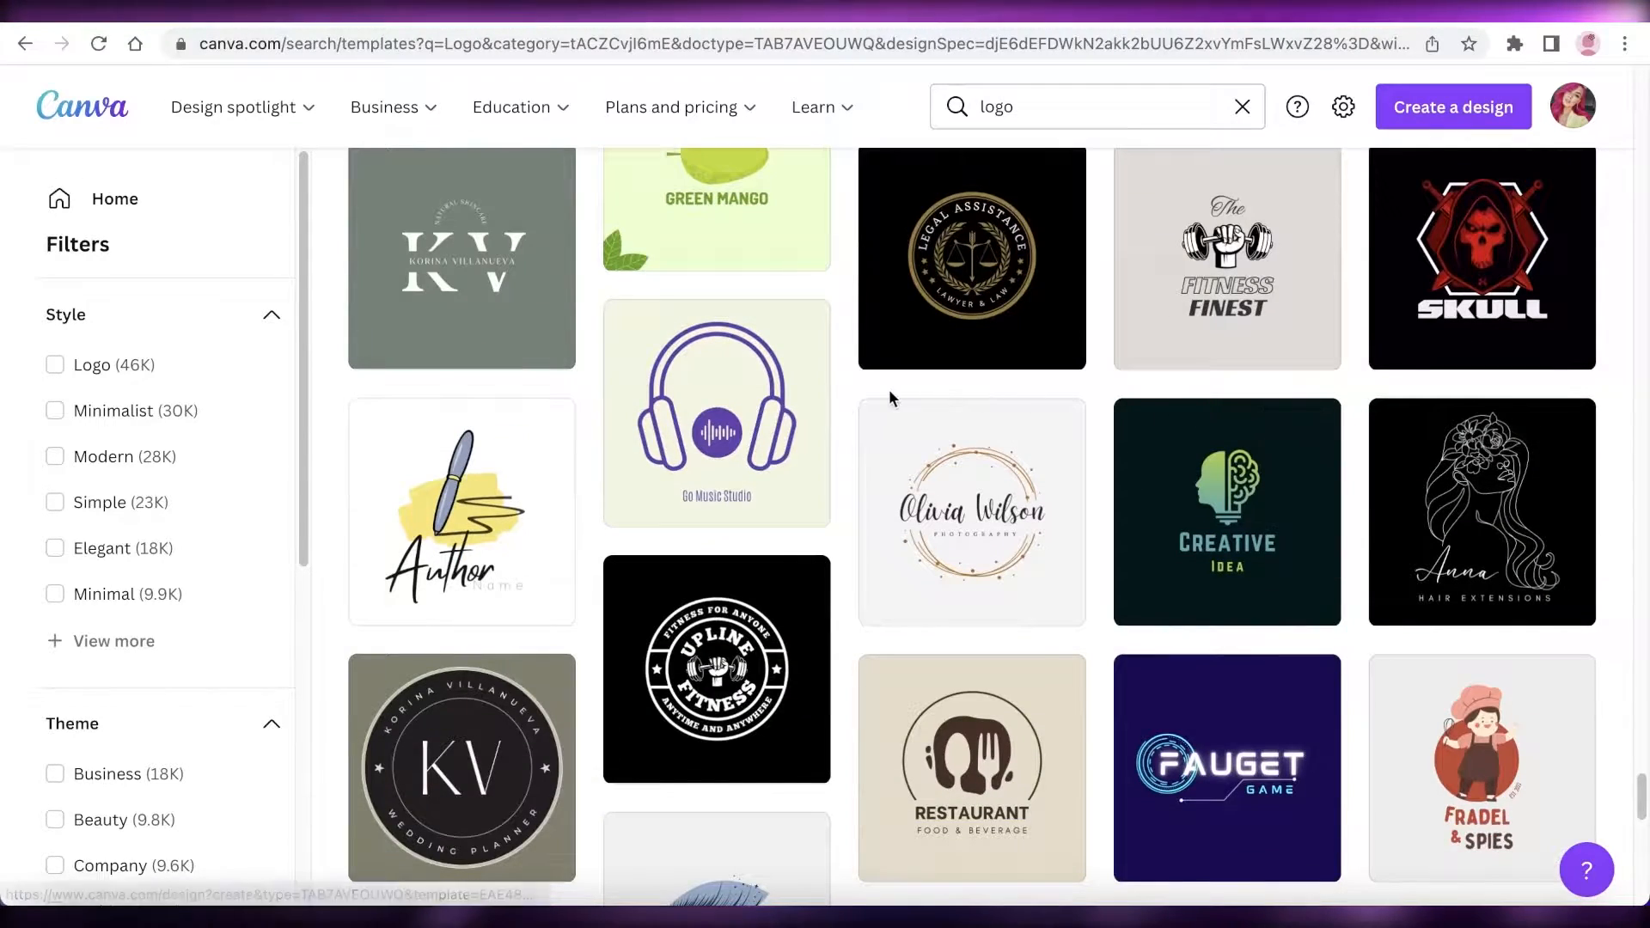
{"action": "scroll", "coordinate": [889, 388], "scroll_direction": "down", "scroll_amount": 7}
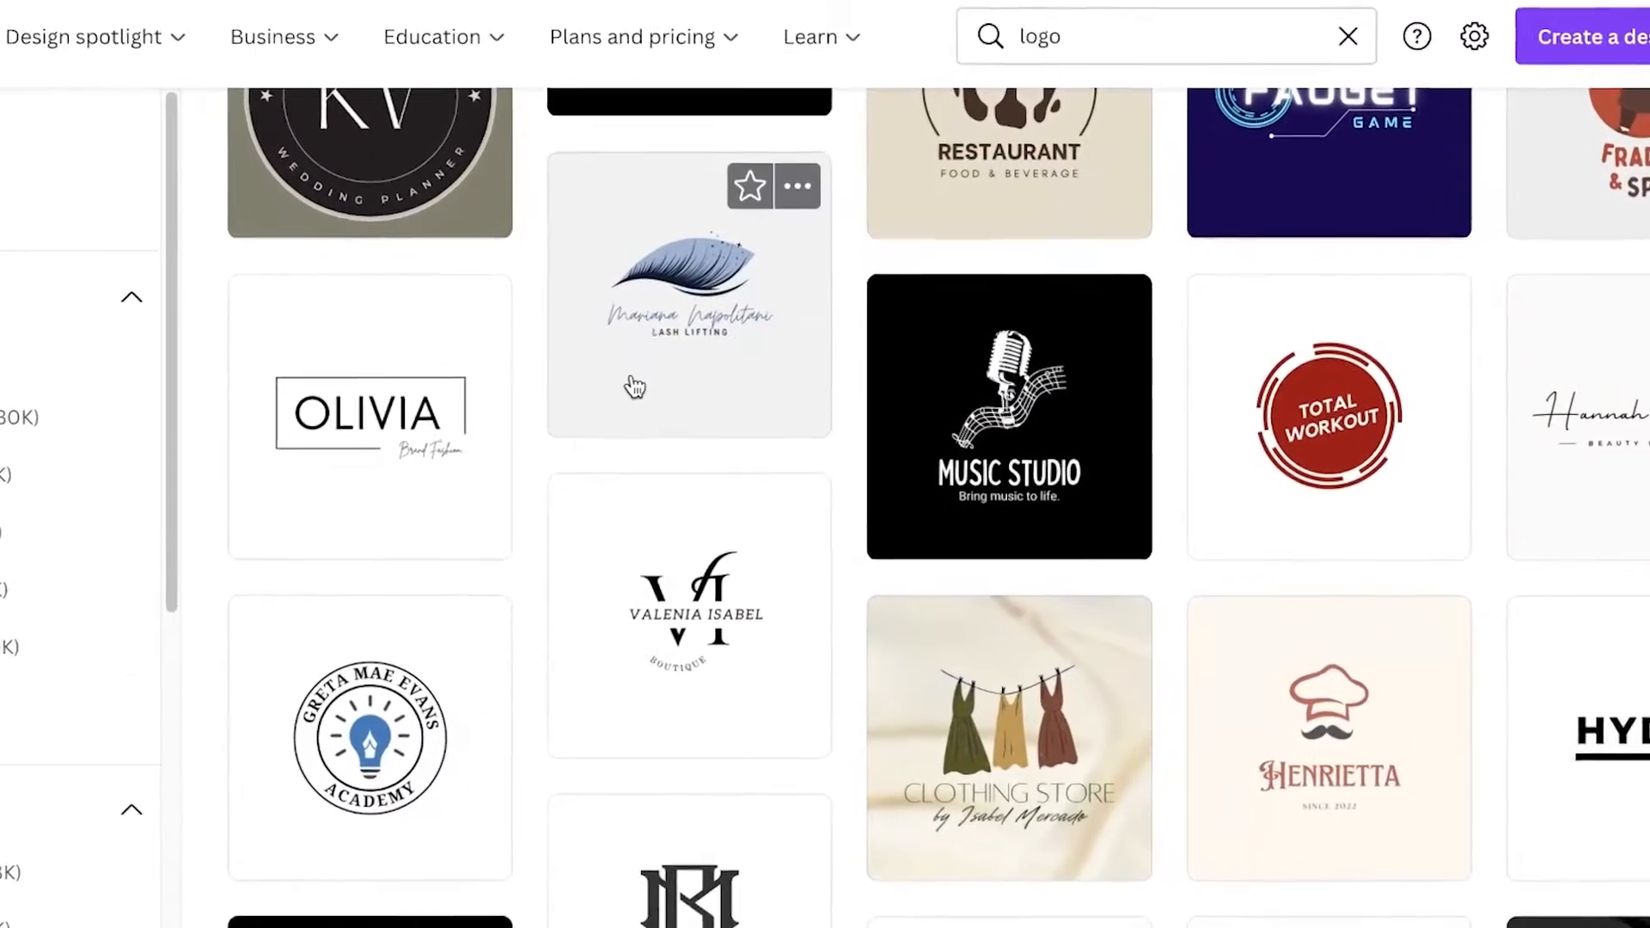
{"action": "left_click", "coordinate": [725, 337]}
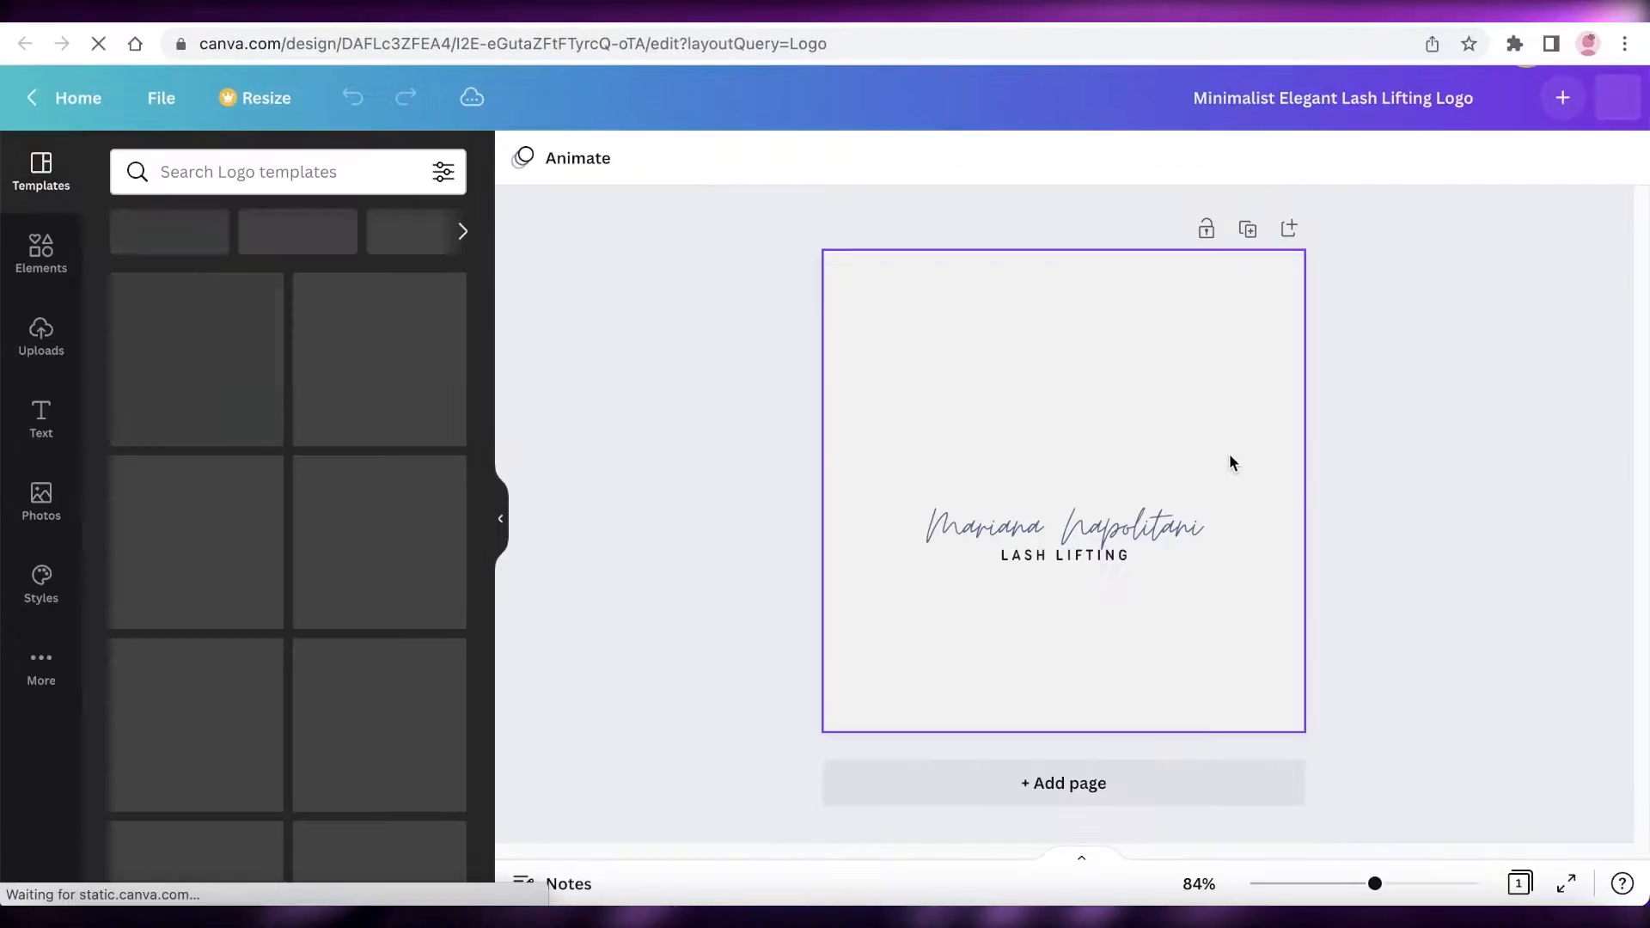
Recolor the logo's square background shape to the custom pale pink #FFE9FA.
{"action": "left_click_drag", "start_coordinate": [1376, 884], "coordinate": [1386, 884]}
{"action": "left_click", "coordinate": [1210, 268]}
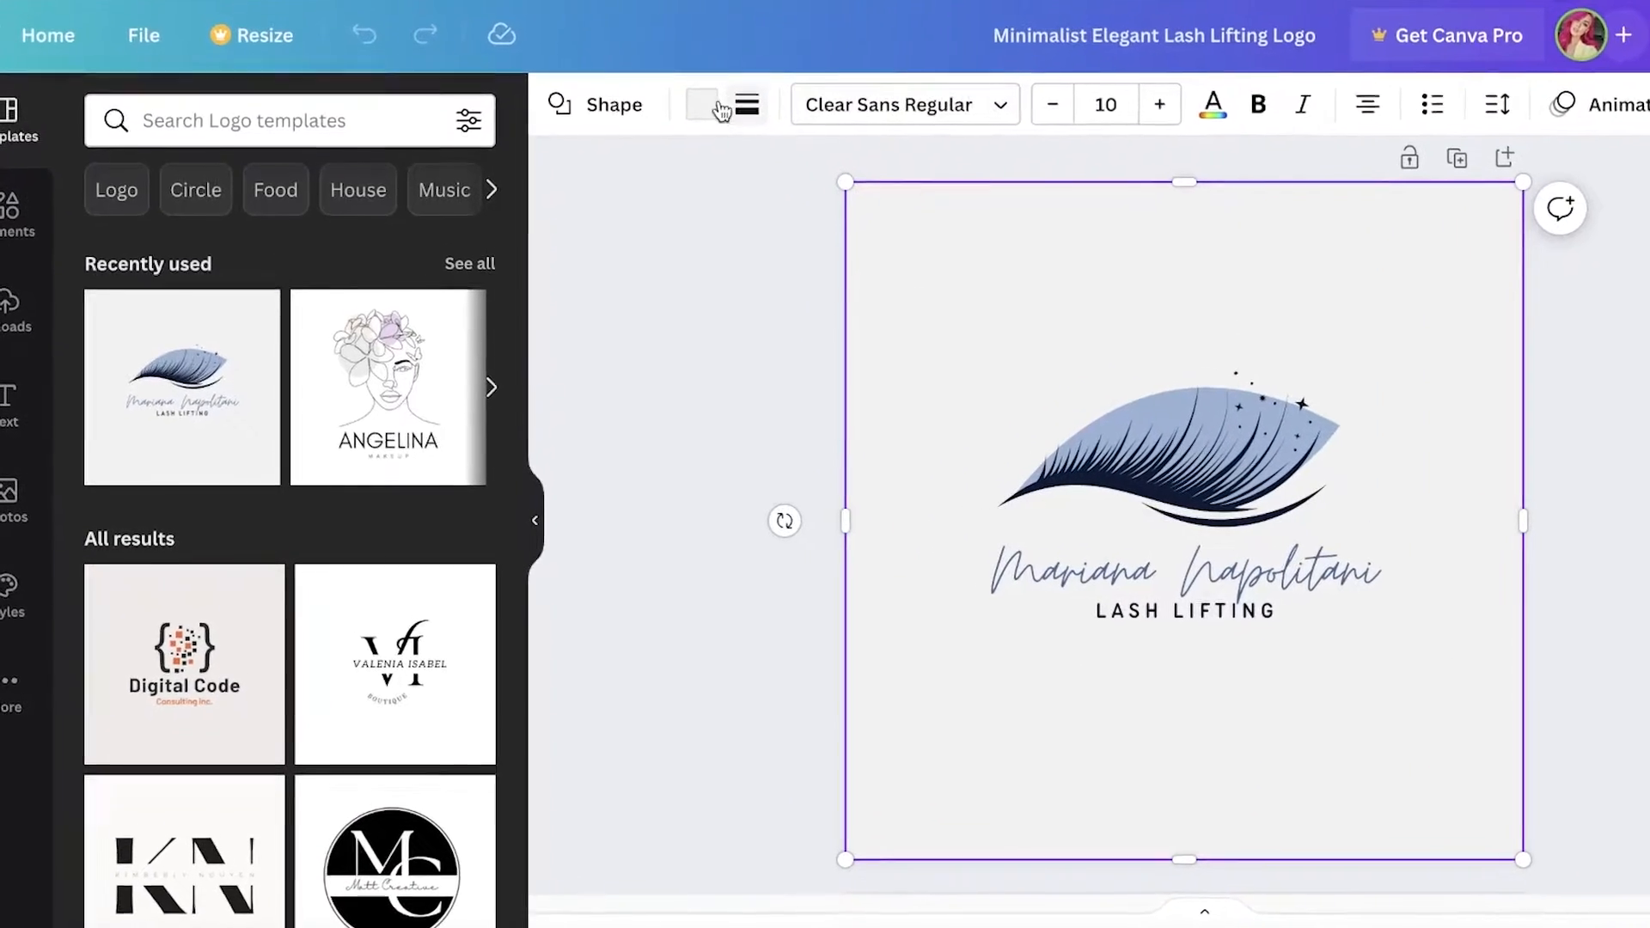
{"action": "left_click", "coordinate": [647, 160]}
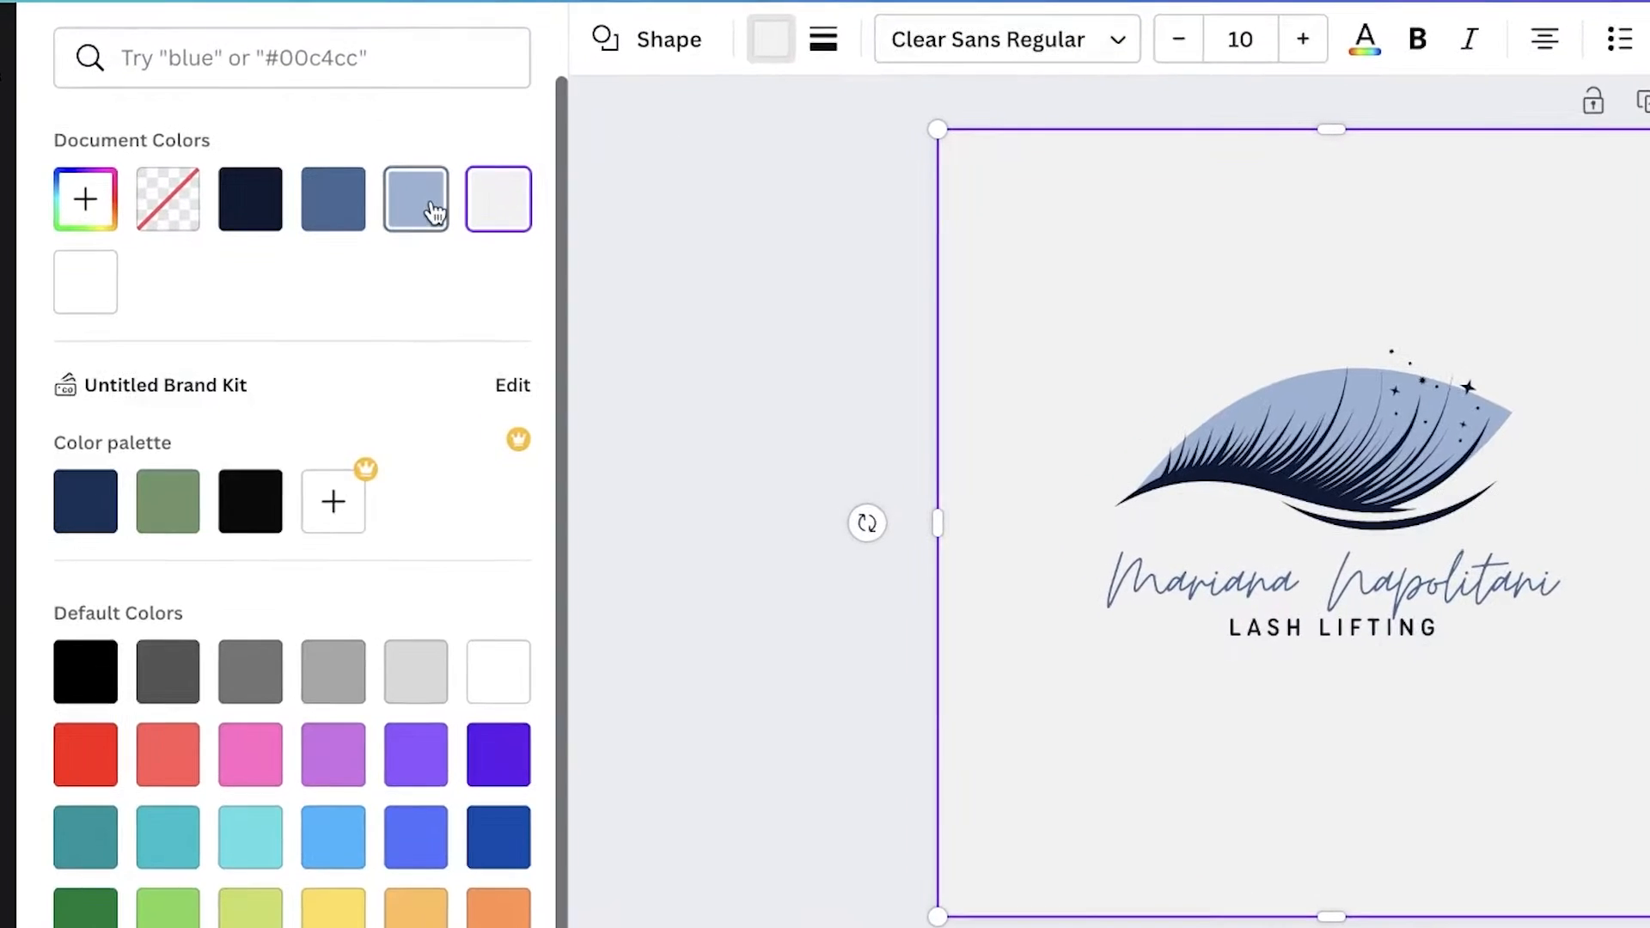
{"action": "left_click", "coordinate": [430, 223]}
{"action": "left_click", "coordinate": [491, 225]}
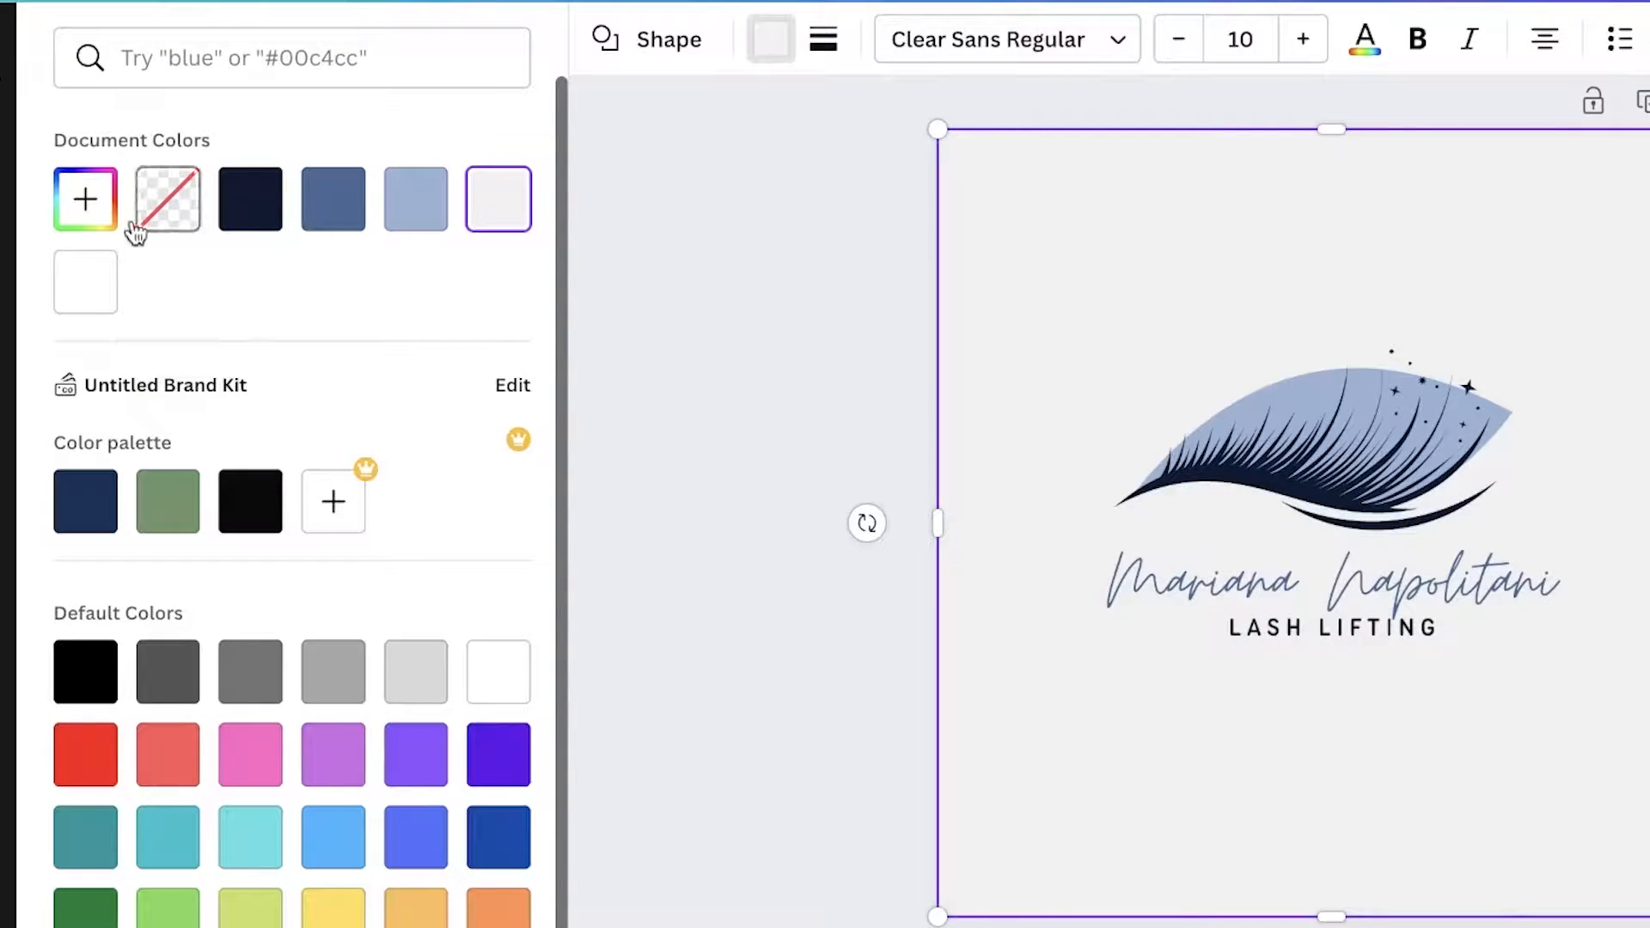
{"action": "left_click", "coordinate": [342, 690]}
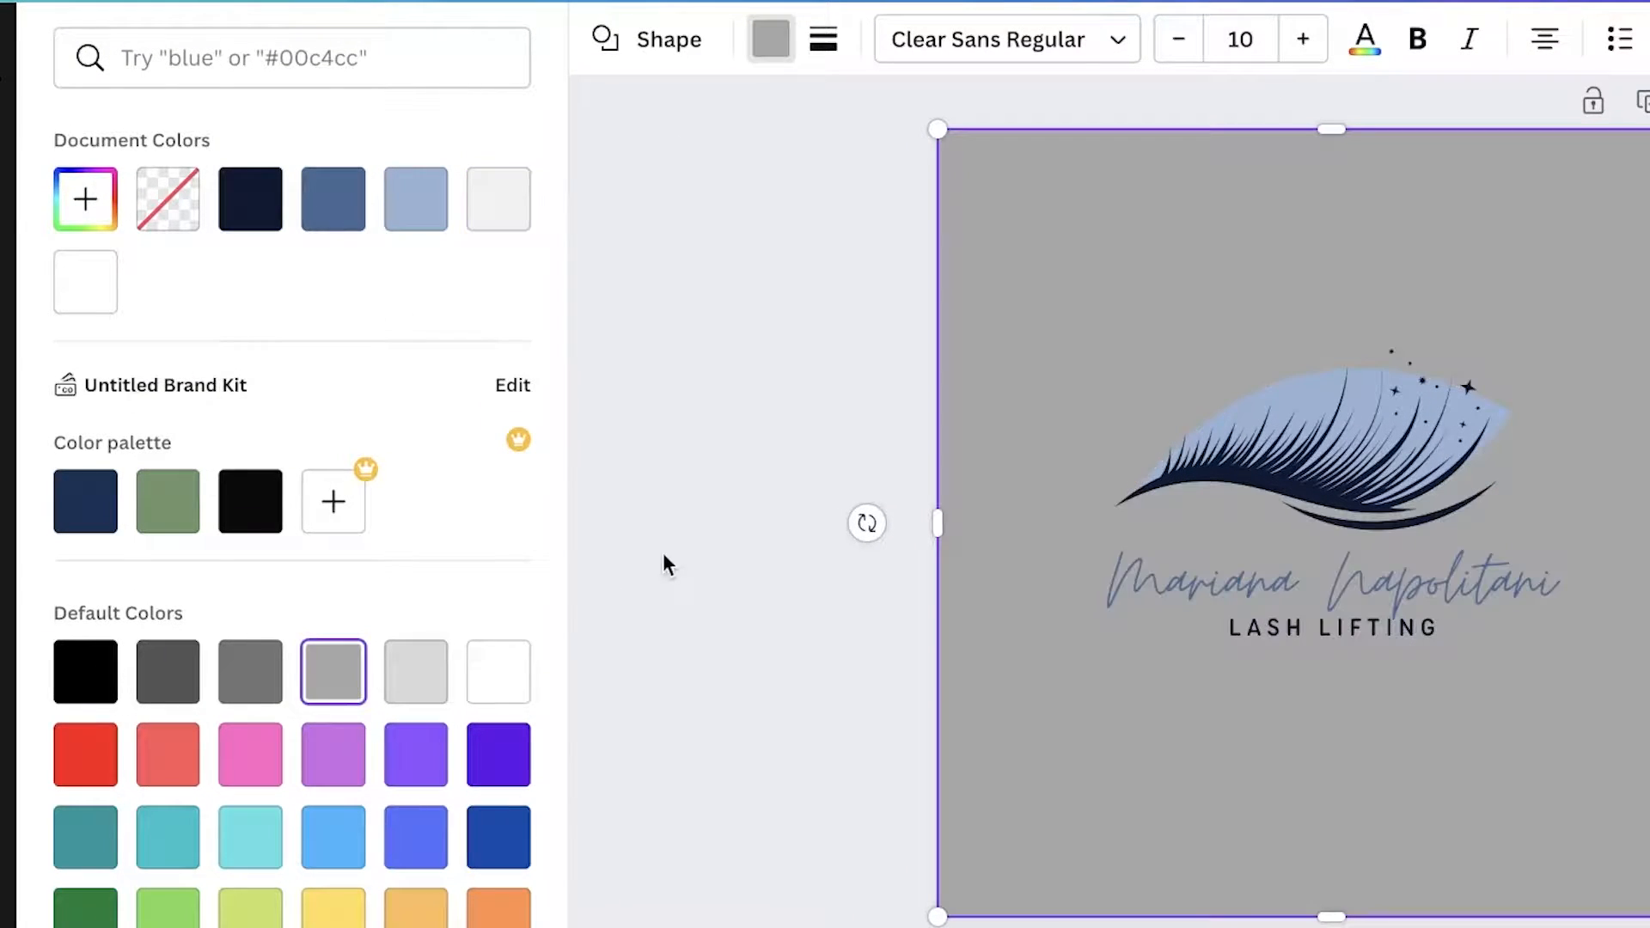
{"action": "scroll", "coordinate": [404, 679], "scroll_direction": "down", "scroll_amount": 1}
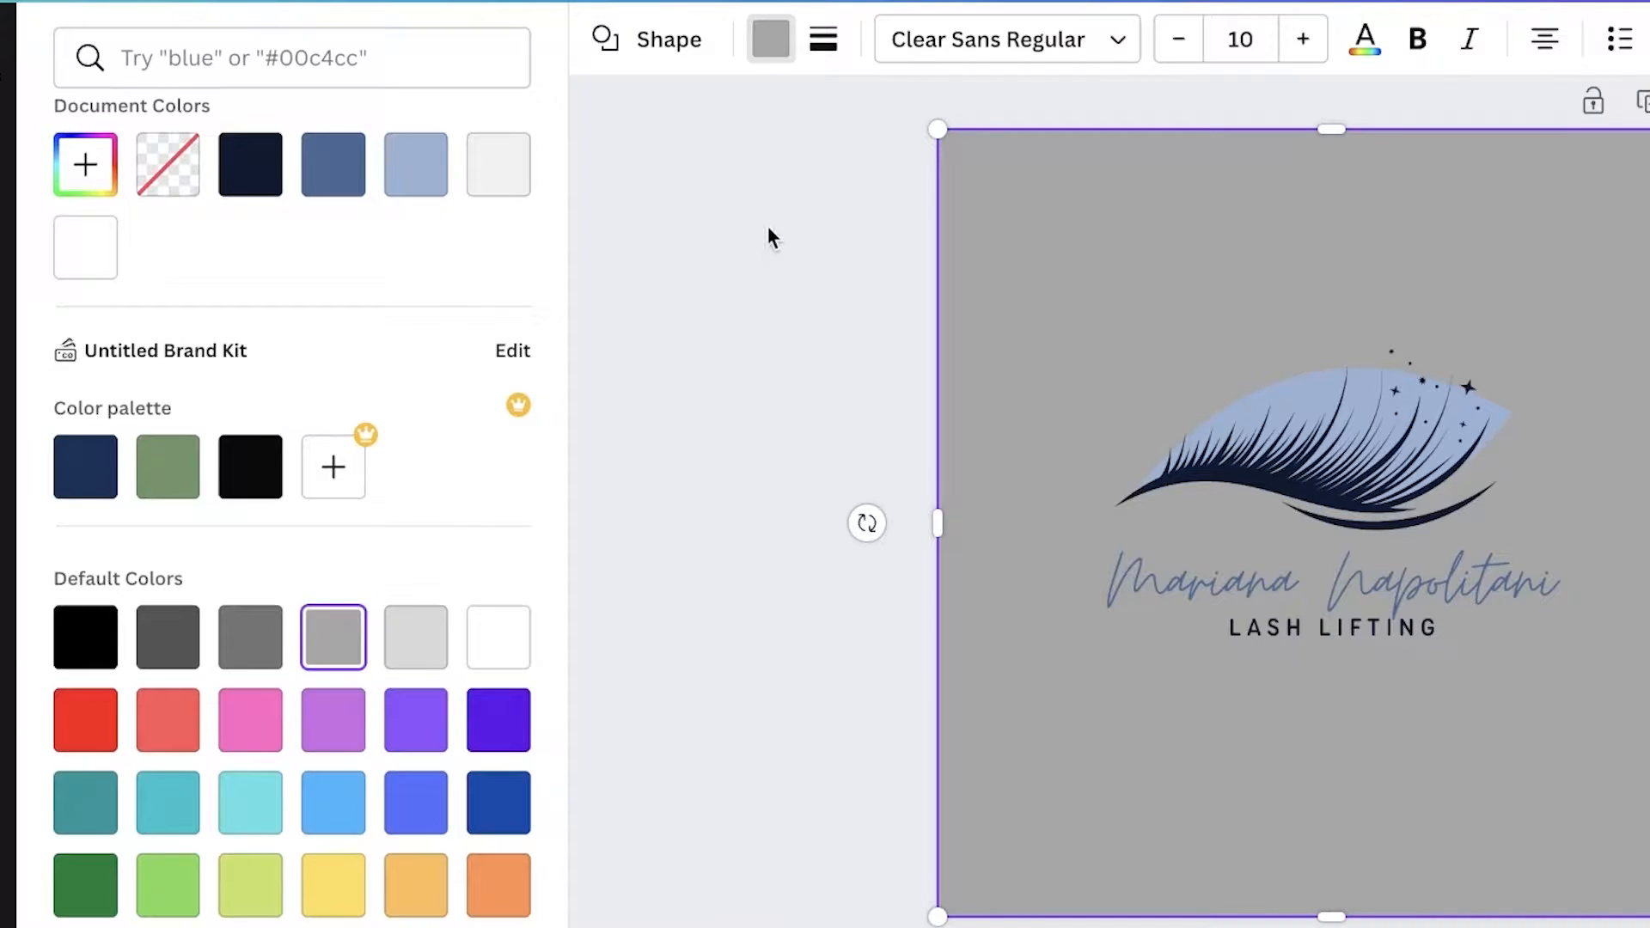
{"action": "left_click", "coordinate": [62, 166]}
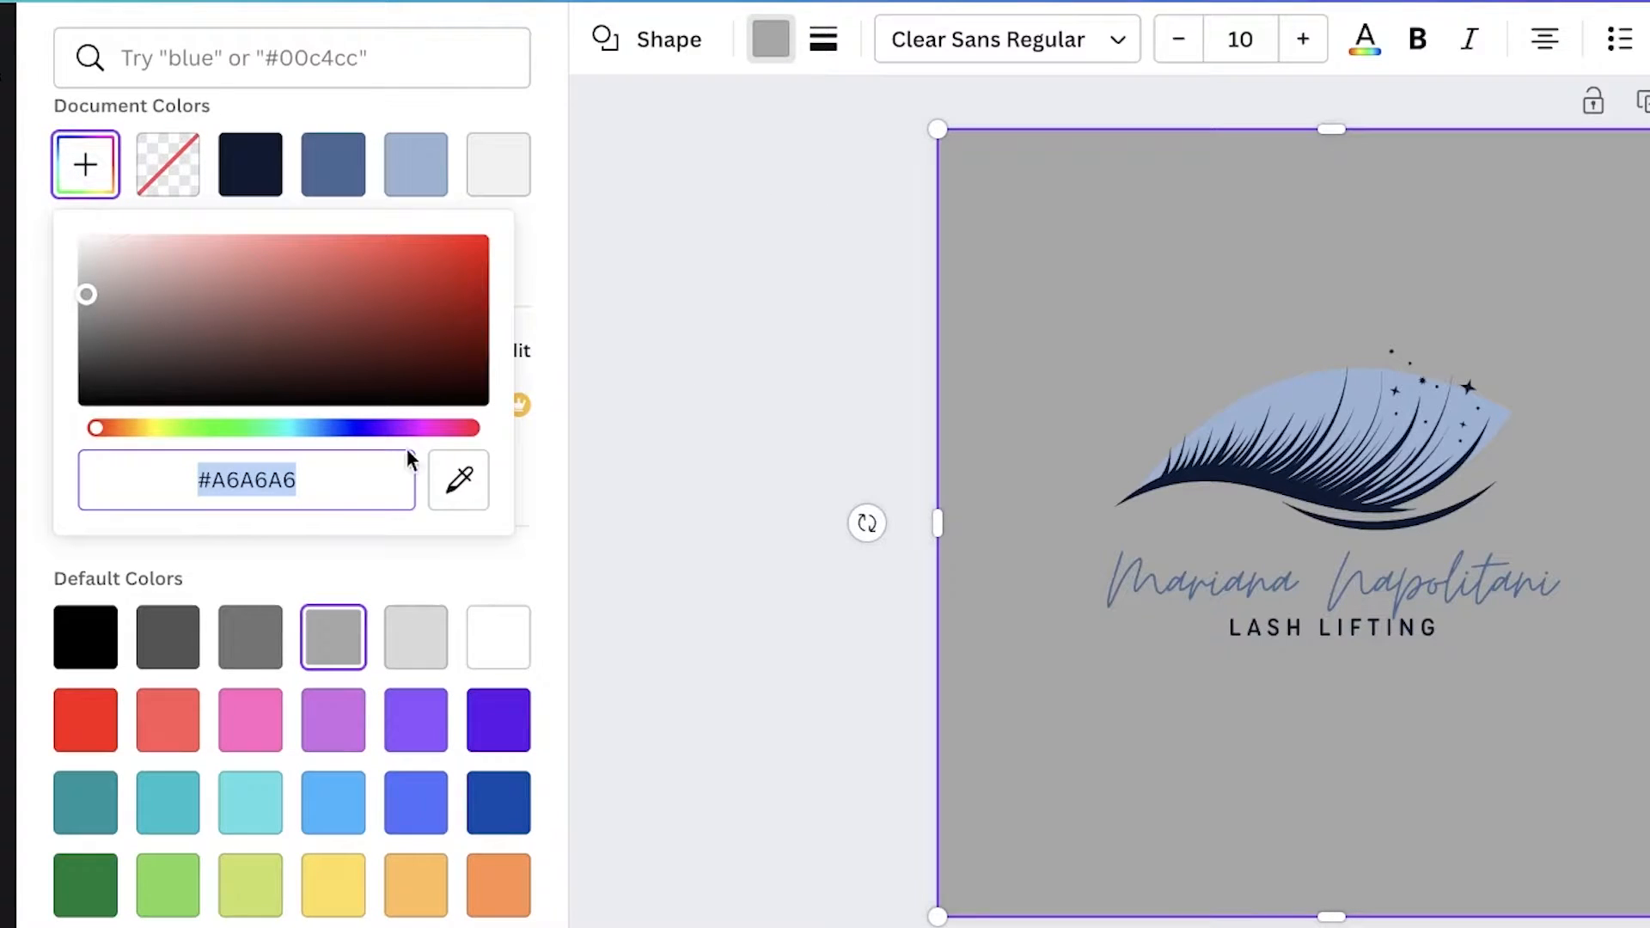
{"action": "left_click_drag", "start_coordinate": [110, 290], "coordinate": [108, 244]}
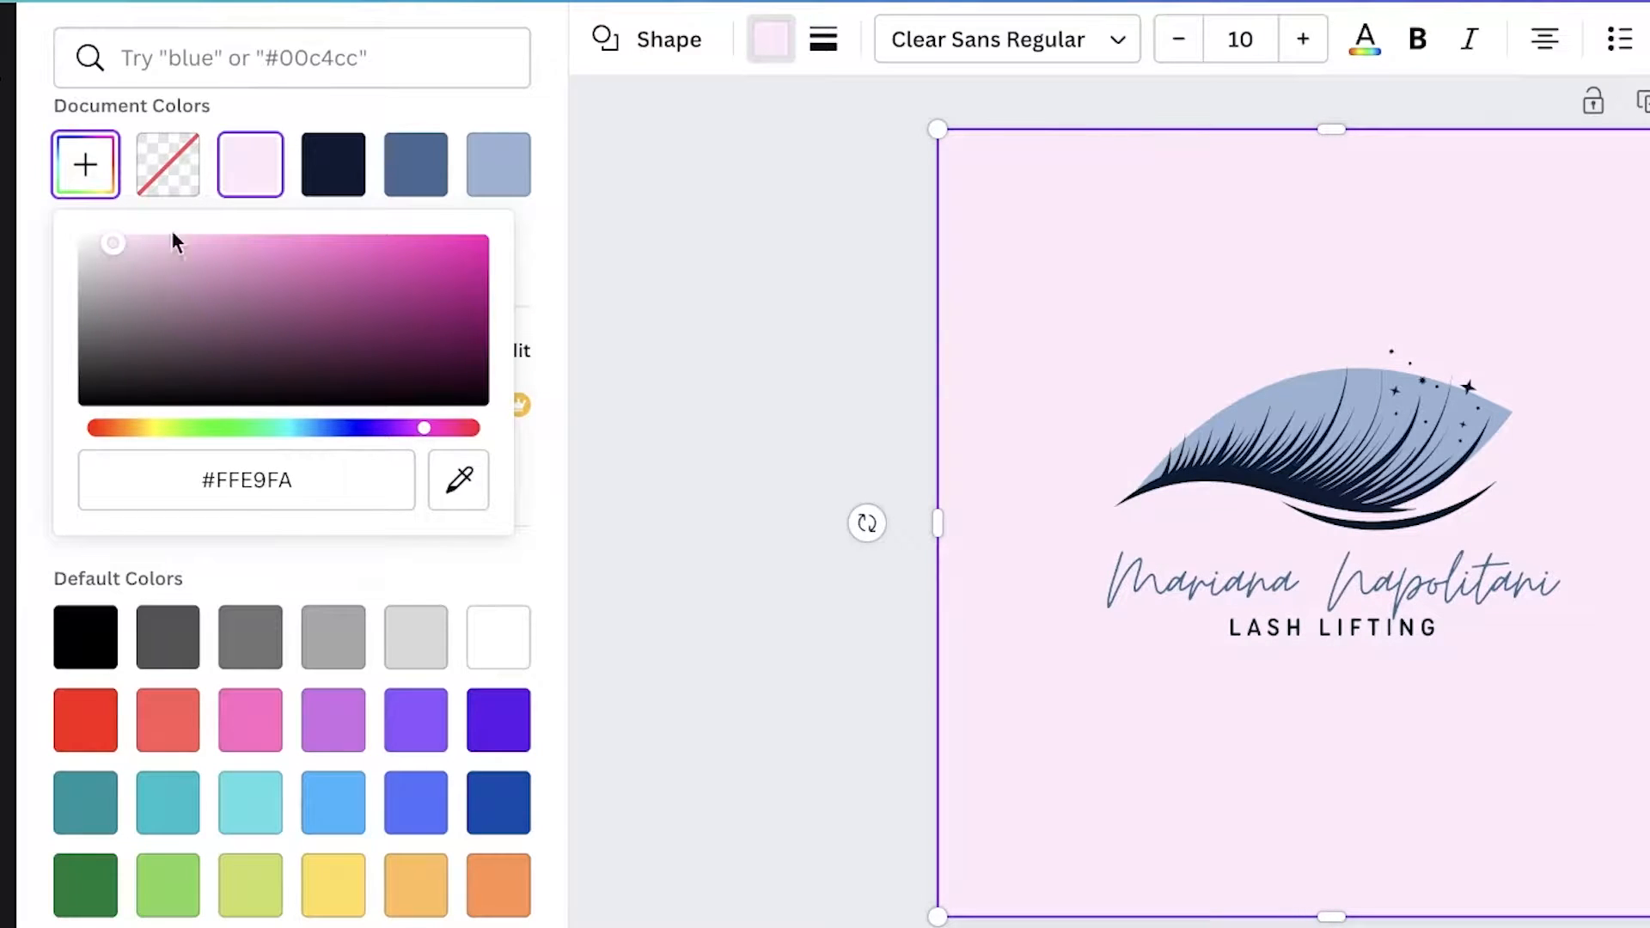
{"action": "left_click", "coordinate": [650, 247]}
Change the light blue eyelid area of the eyelash graphic to a custom pink slightly stronger than the background.
{"action": "left_click", "coordinate": [1306, 421]}
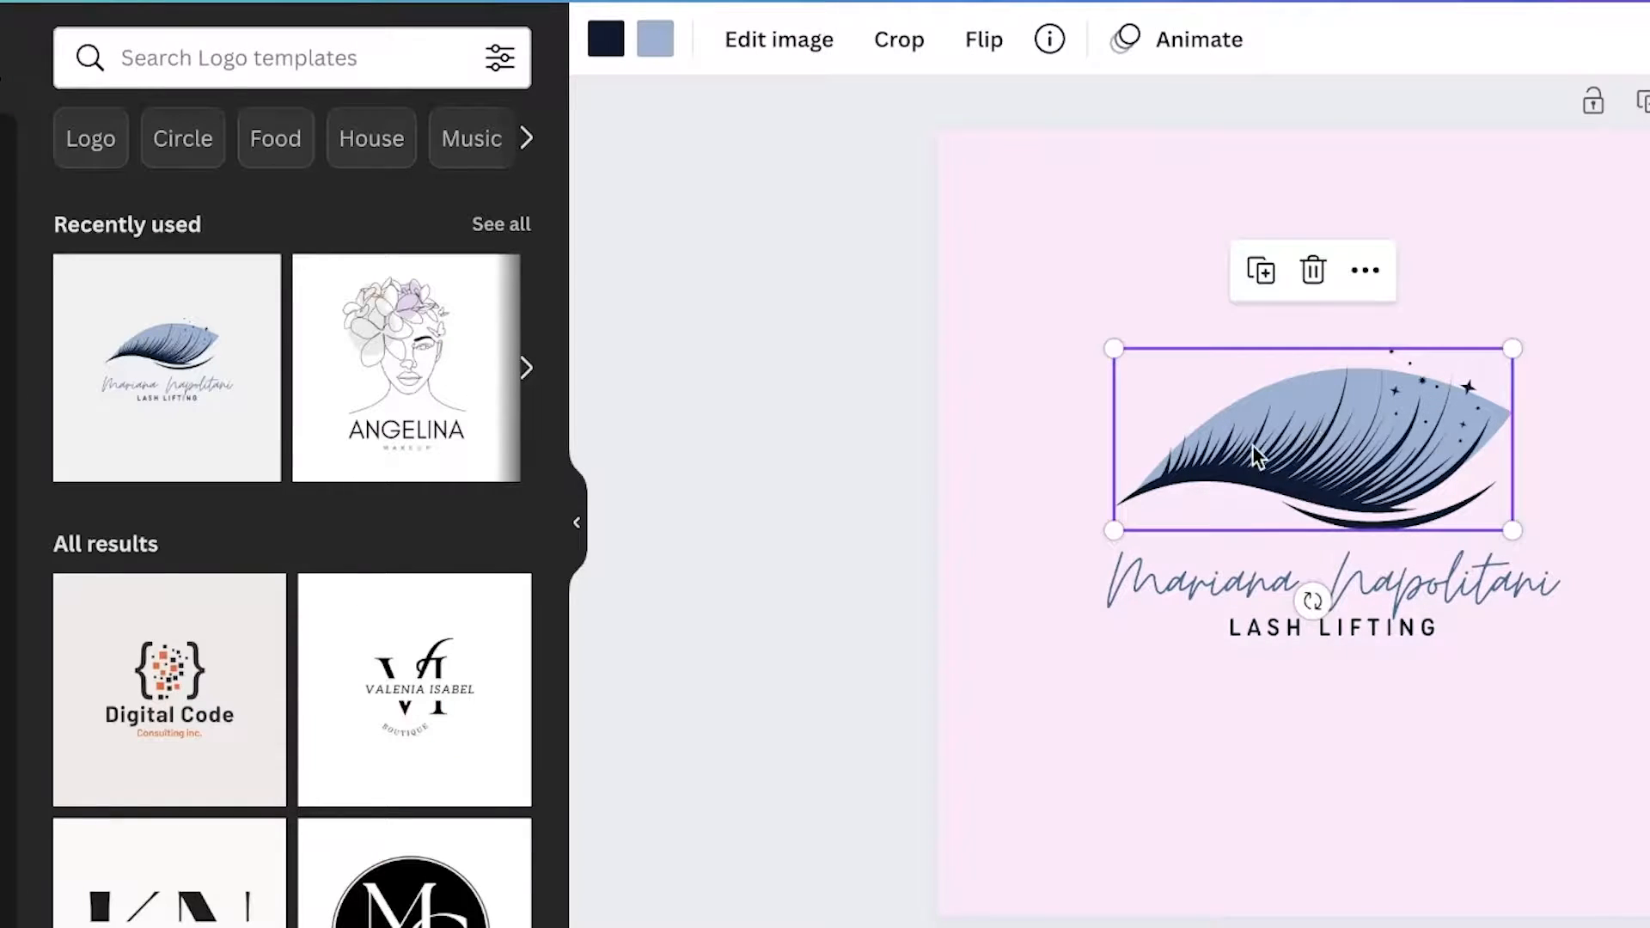
{"action": "left_click", "coordinate": [606, 40]}
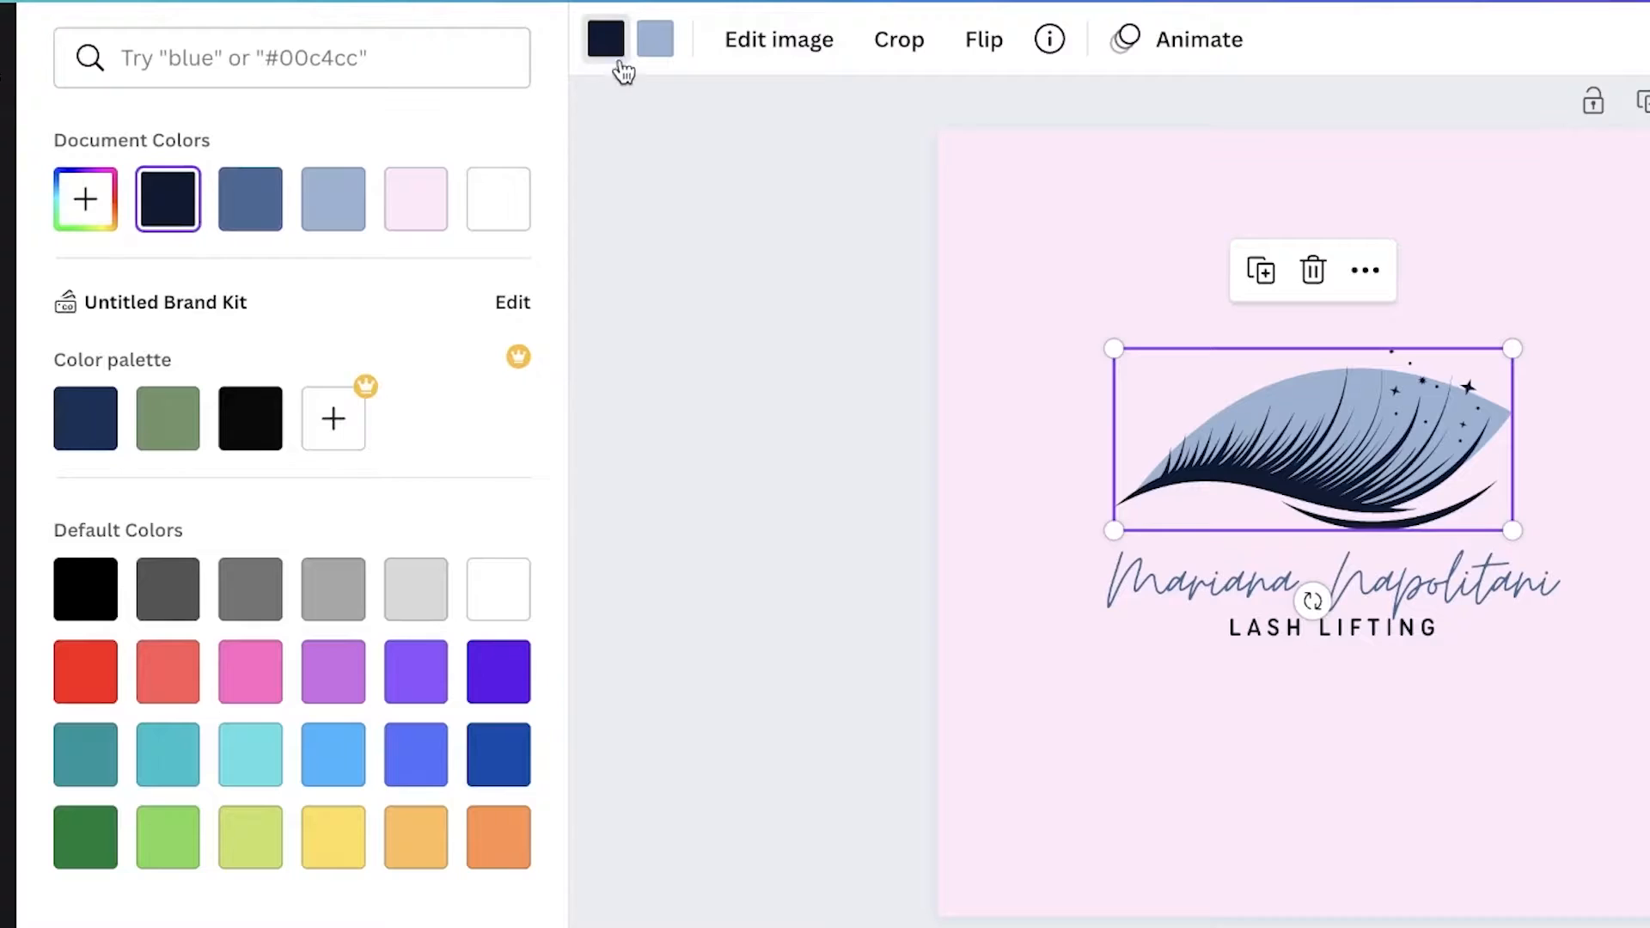
{"action": "left_click", "coordinate": [430, 206]}
{"action": "left_click", "coordinate": [103, 220]}
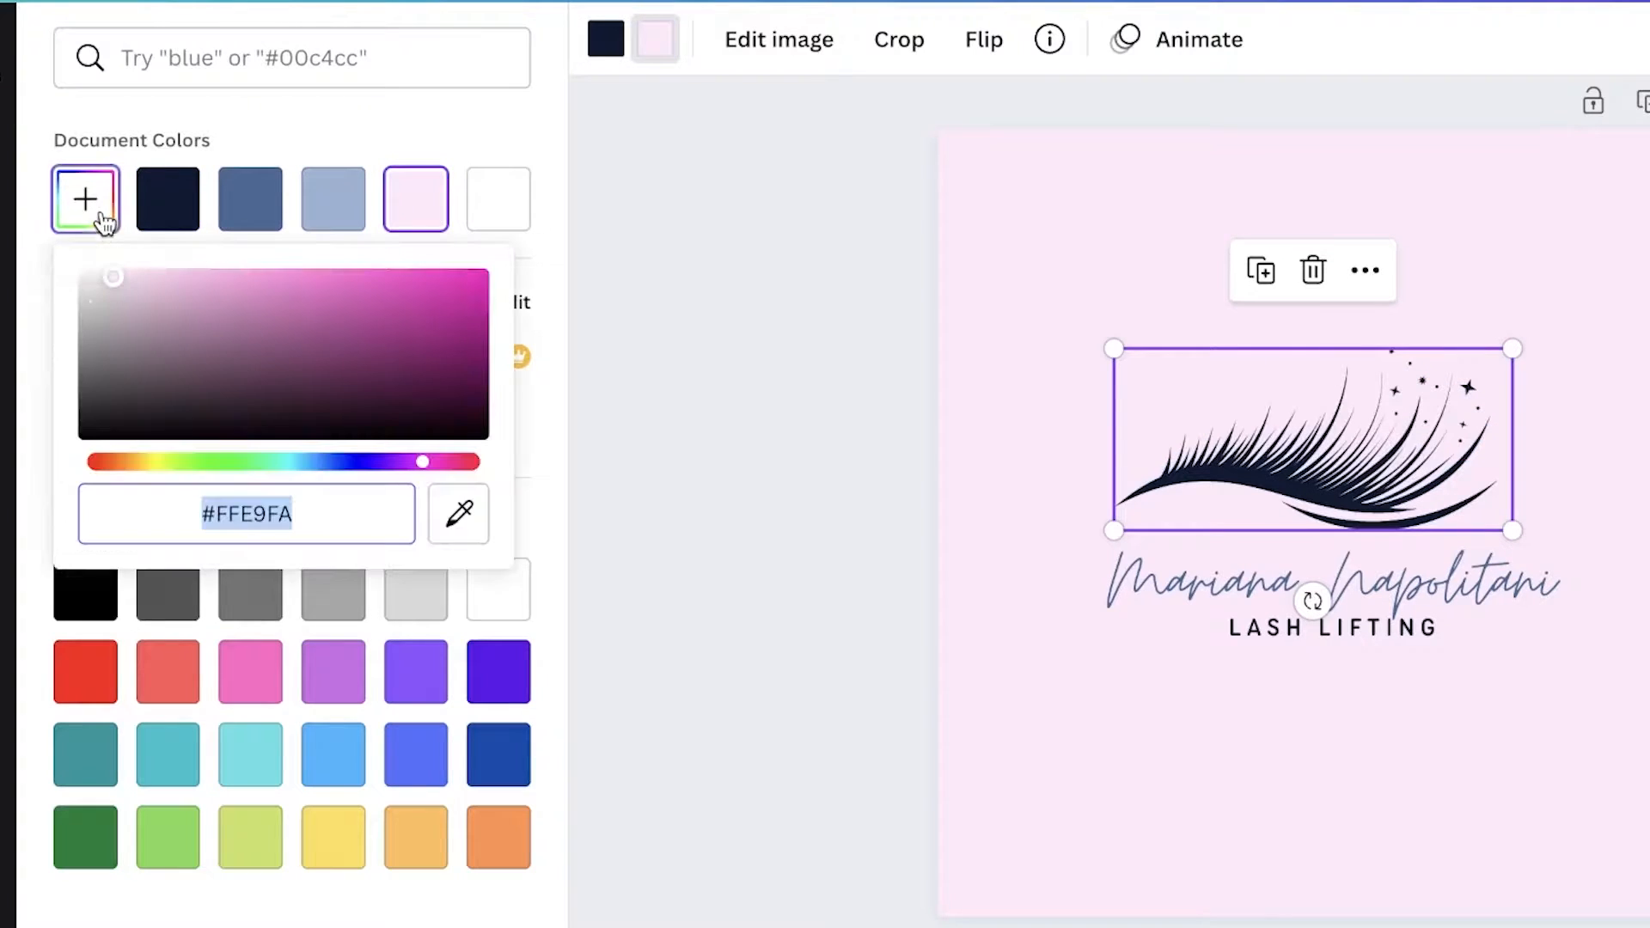
{"action": "mouse_move", "coordinate": [190, 268]}
{"action": "left_mouse_down"}
{"action": "mouse_move", "coordinate": [186, 319]}
{"action": "mouse_move", "coordinate": [206, 276]}
{"action": "left_mouse_up"}
{"action": "left_click", "coordinate": [792, 349]}
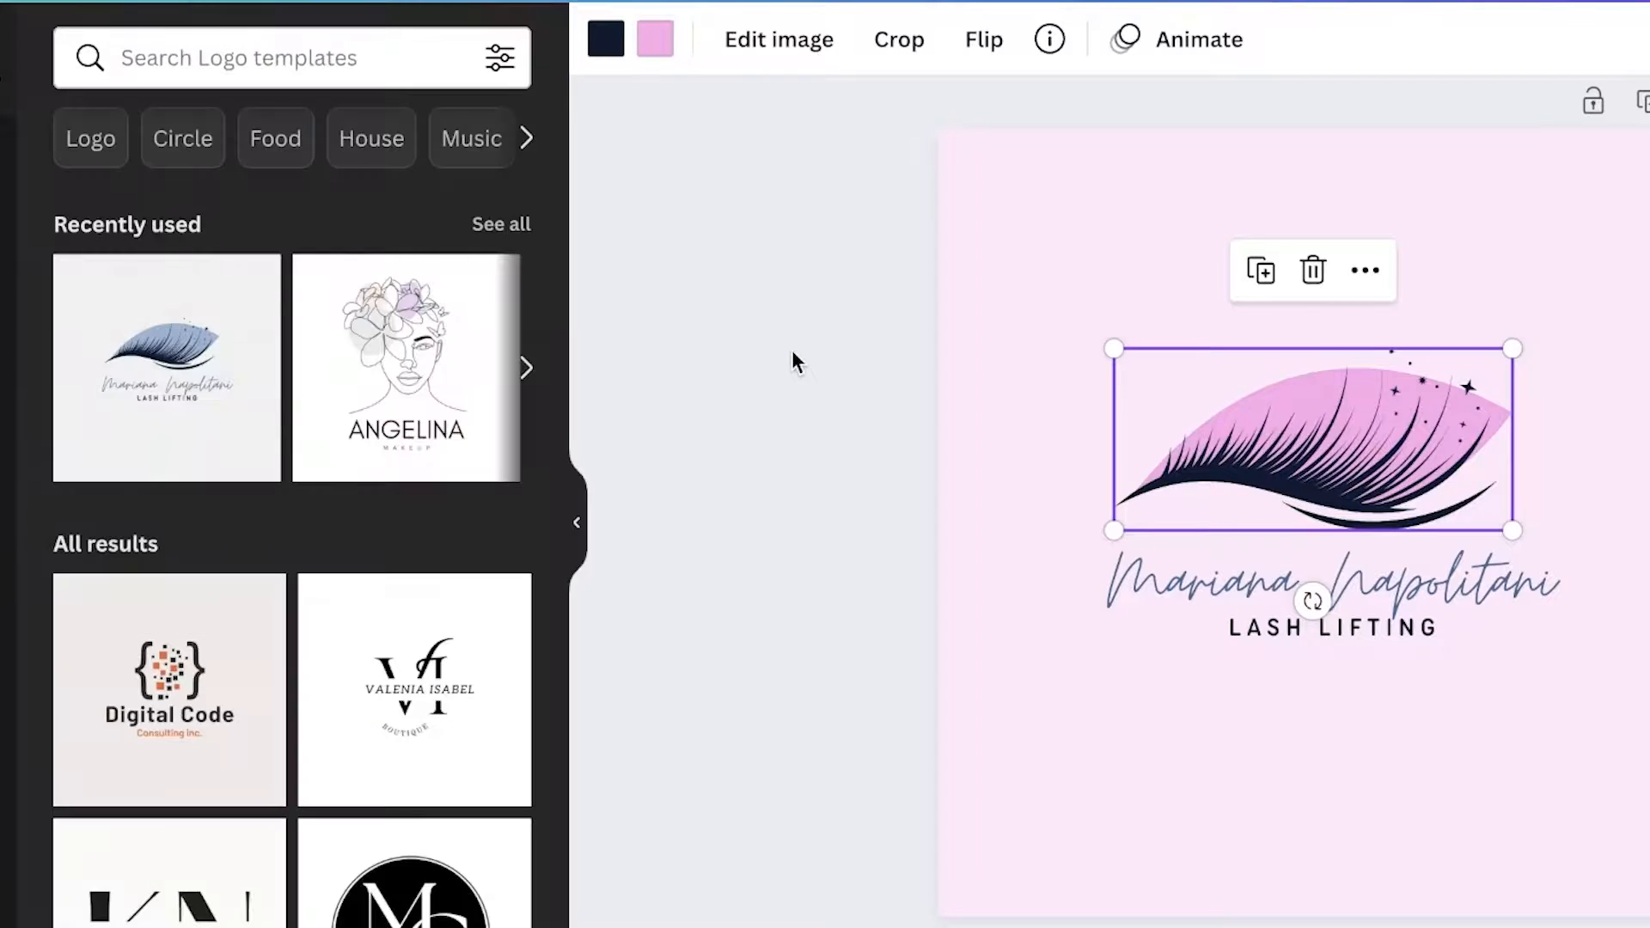
Replace the handwritten-style name above "LASH LIFTING" with "Fashion Boutique".
{"action": "double_click", "coordinate": [1355, 588]}
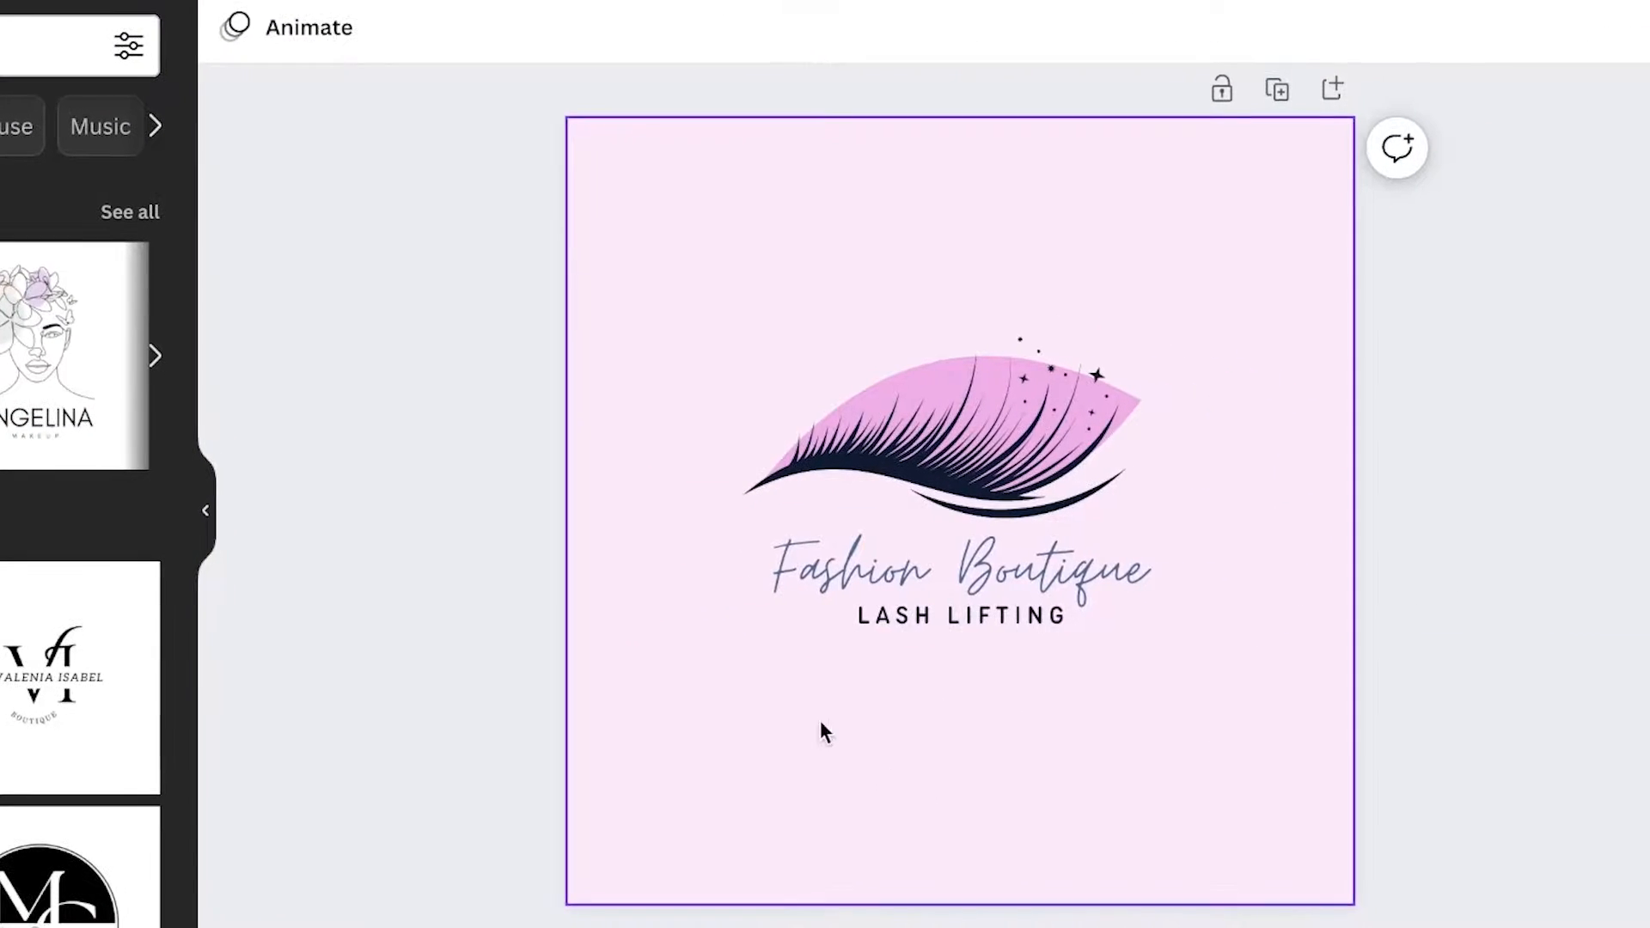
Clear the "LASH LIFTING" subtitle below "Fashion Boutique".
{"action": "left_click", "coordinate": [1143, 627]}
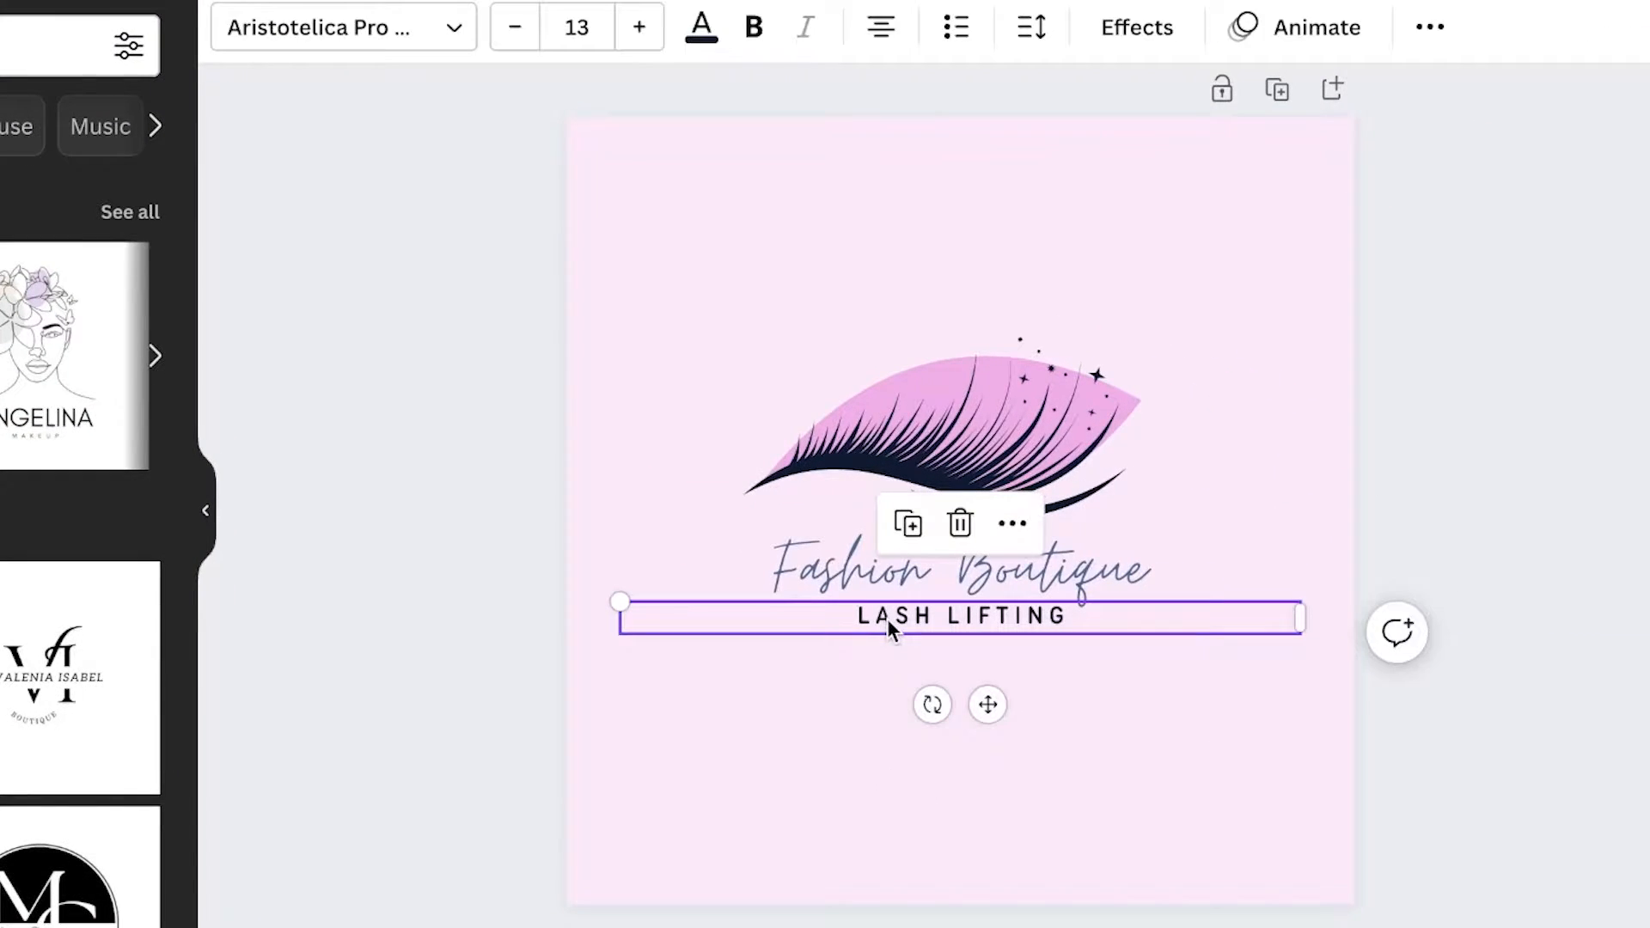
{"action": "double_click", "coordinate": [887, 619]}
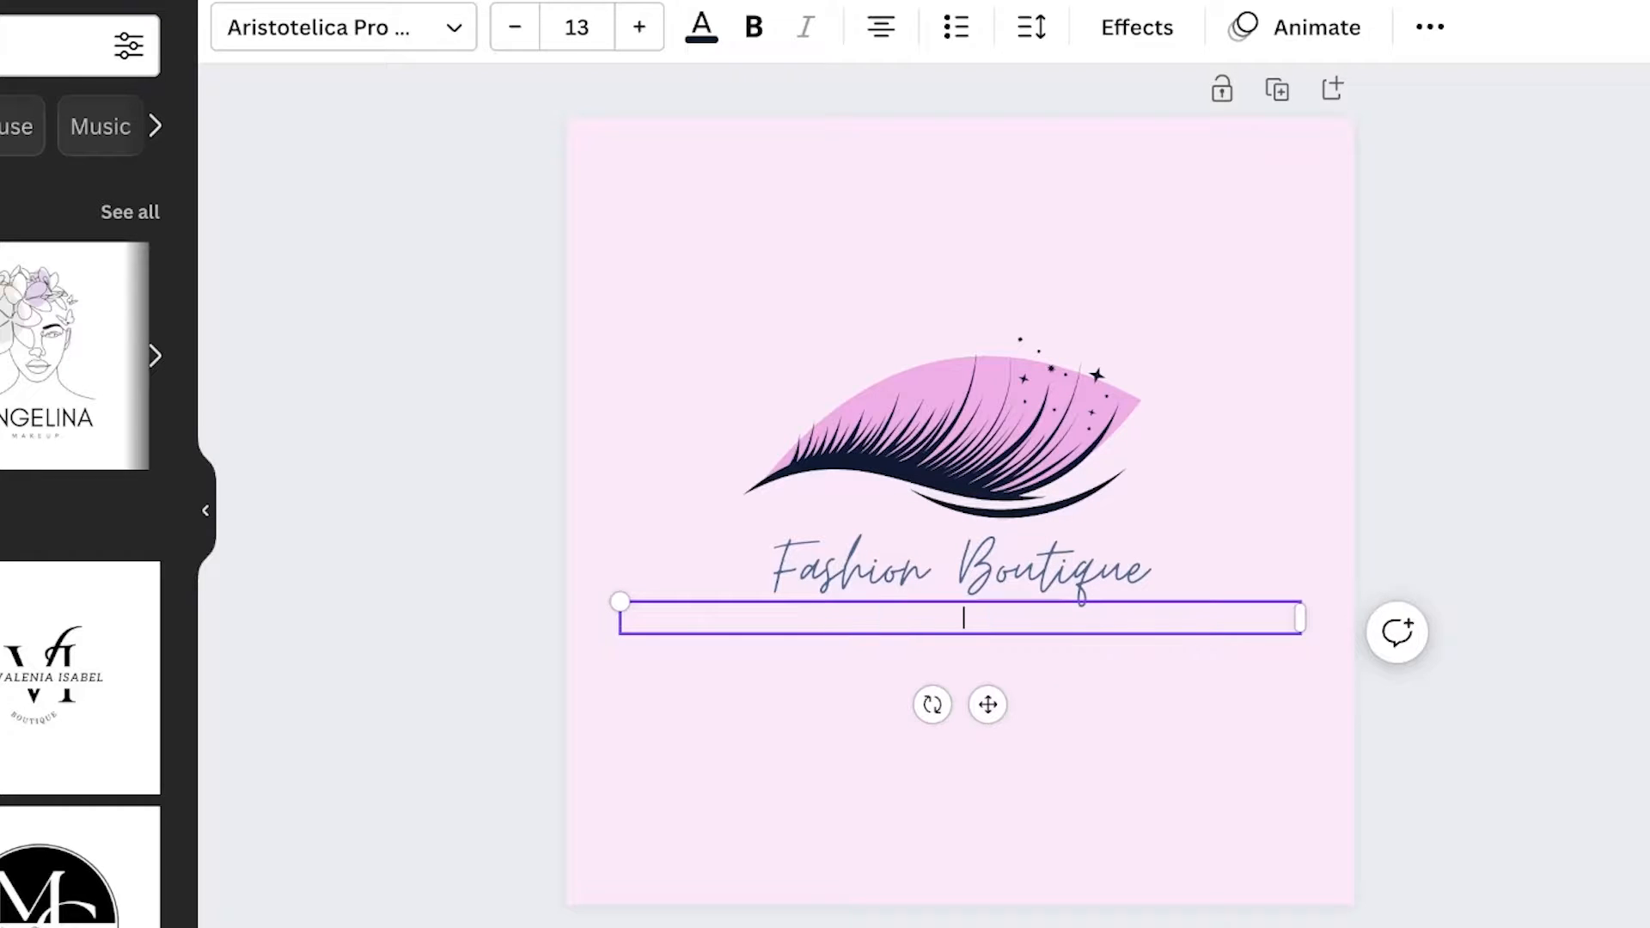
{"action": "key", "text": "Escape"}
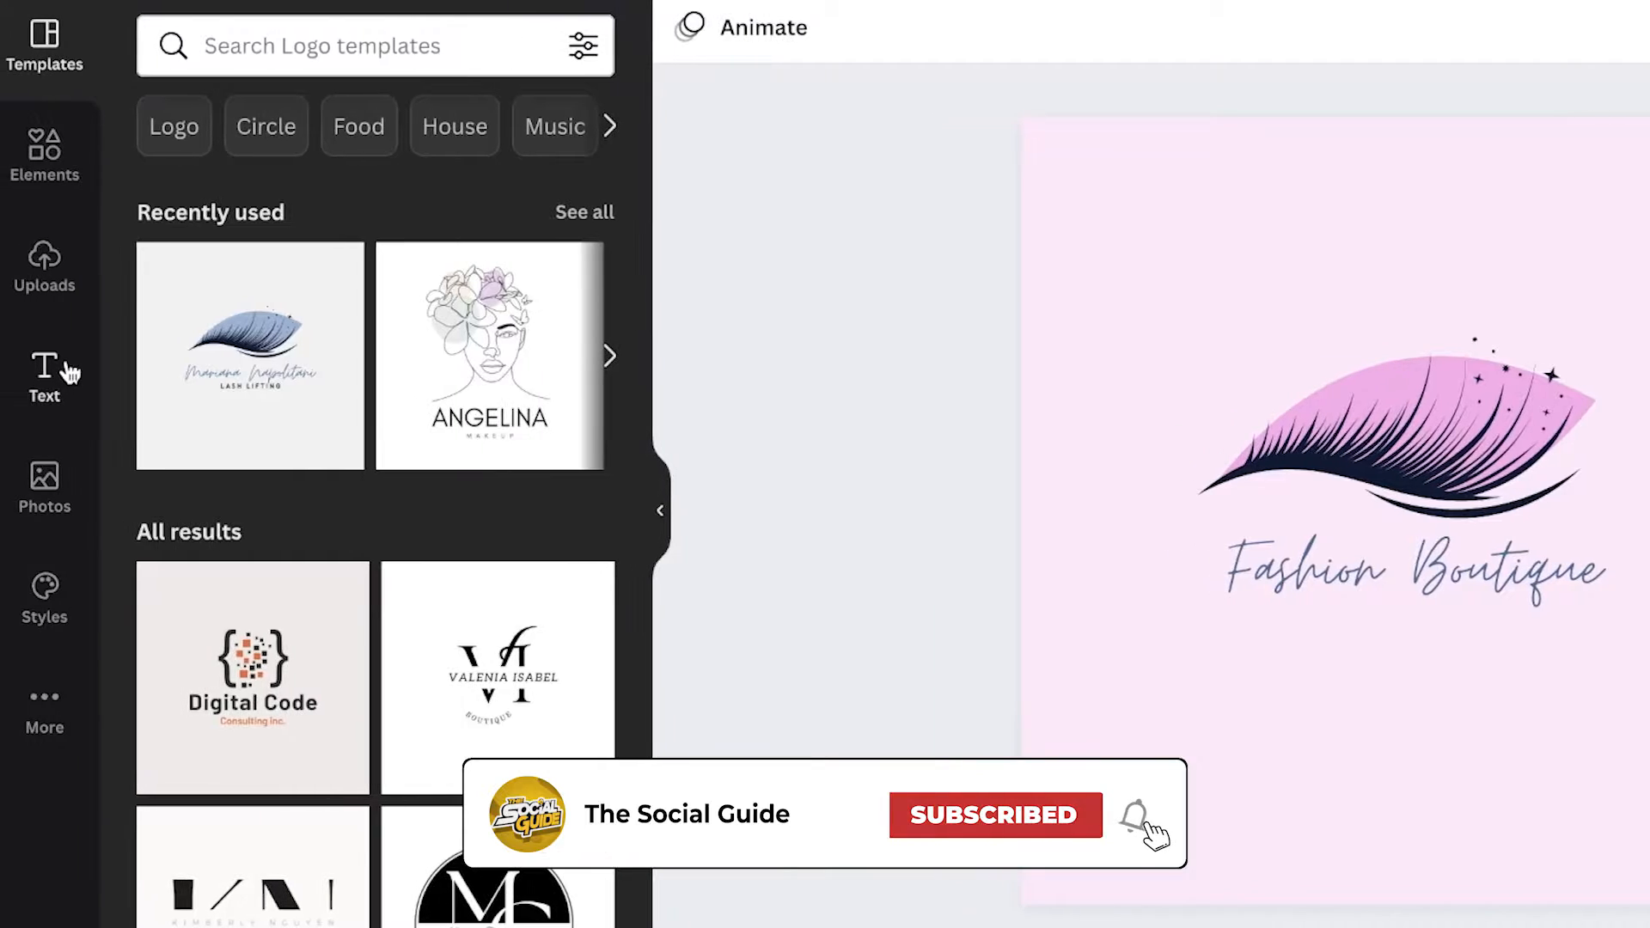
Browse the ready-made text styles and font combinations available for the logo.
{"action": "left_click", "coordinate": [67, 370]}
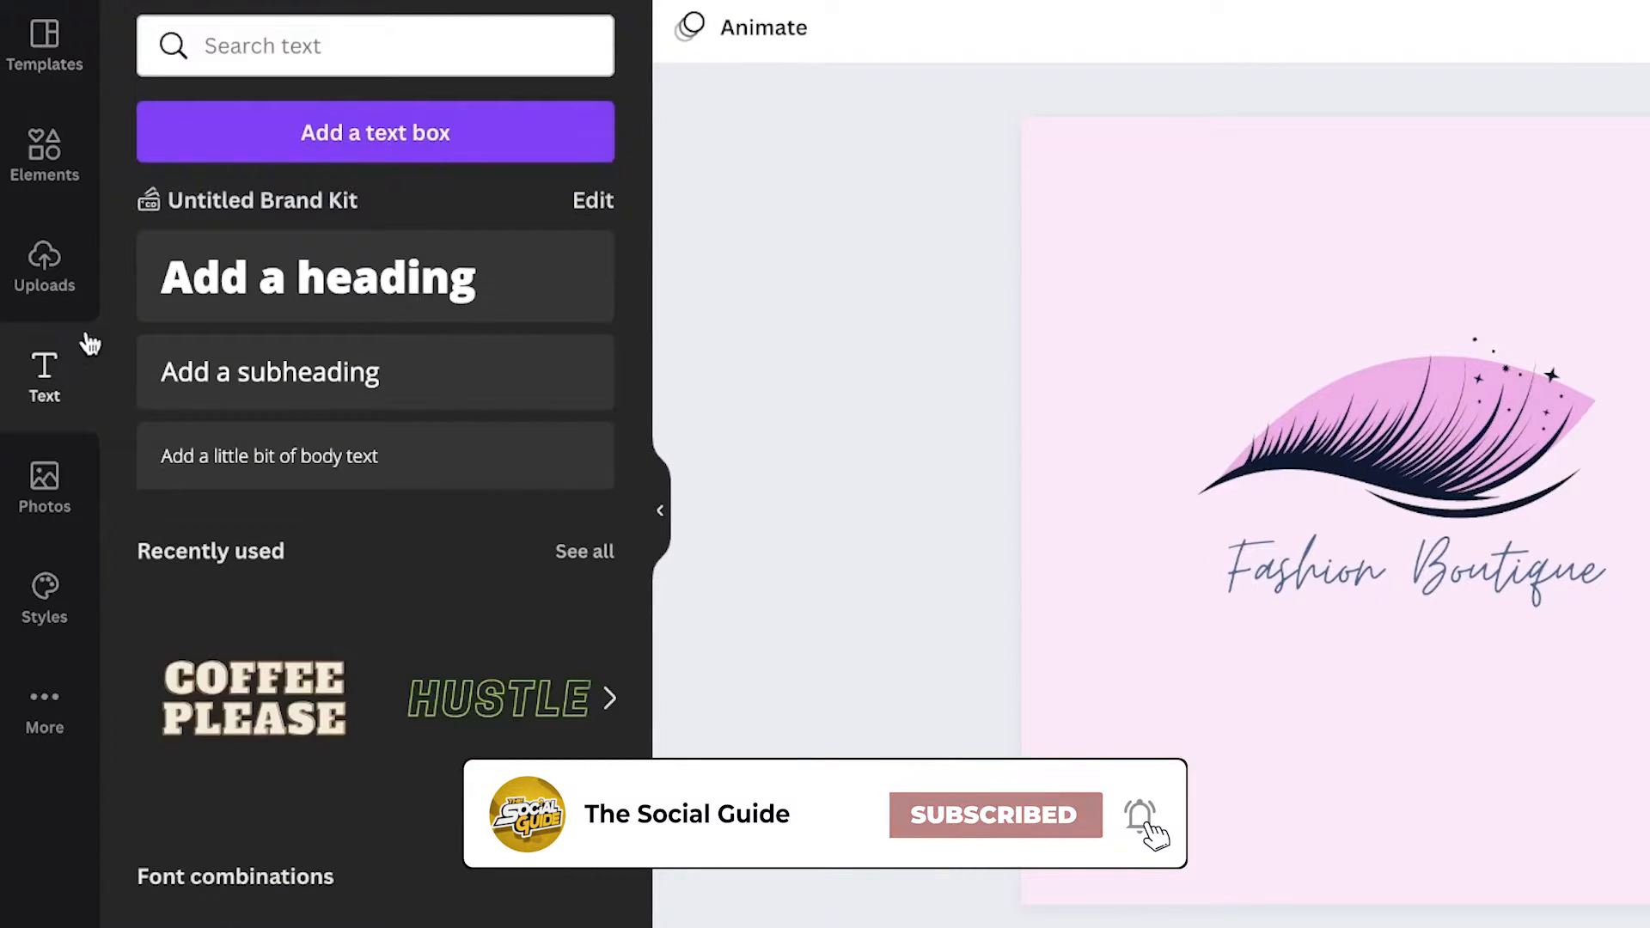
{"action": "scroll", "coordinate": [276, 564], "scroll_direction": "down", "scroll_amount": 8}
{"action": "scroll", "coordinate": [501, 582], "scroll_direction": "down", "scroll_amount": 8}
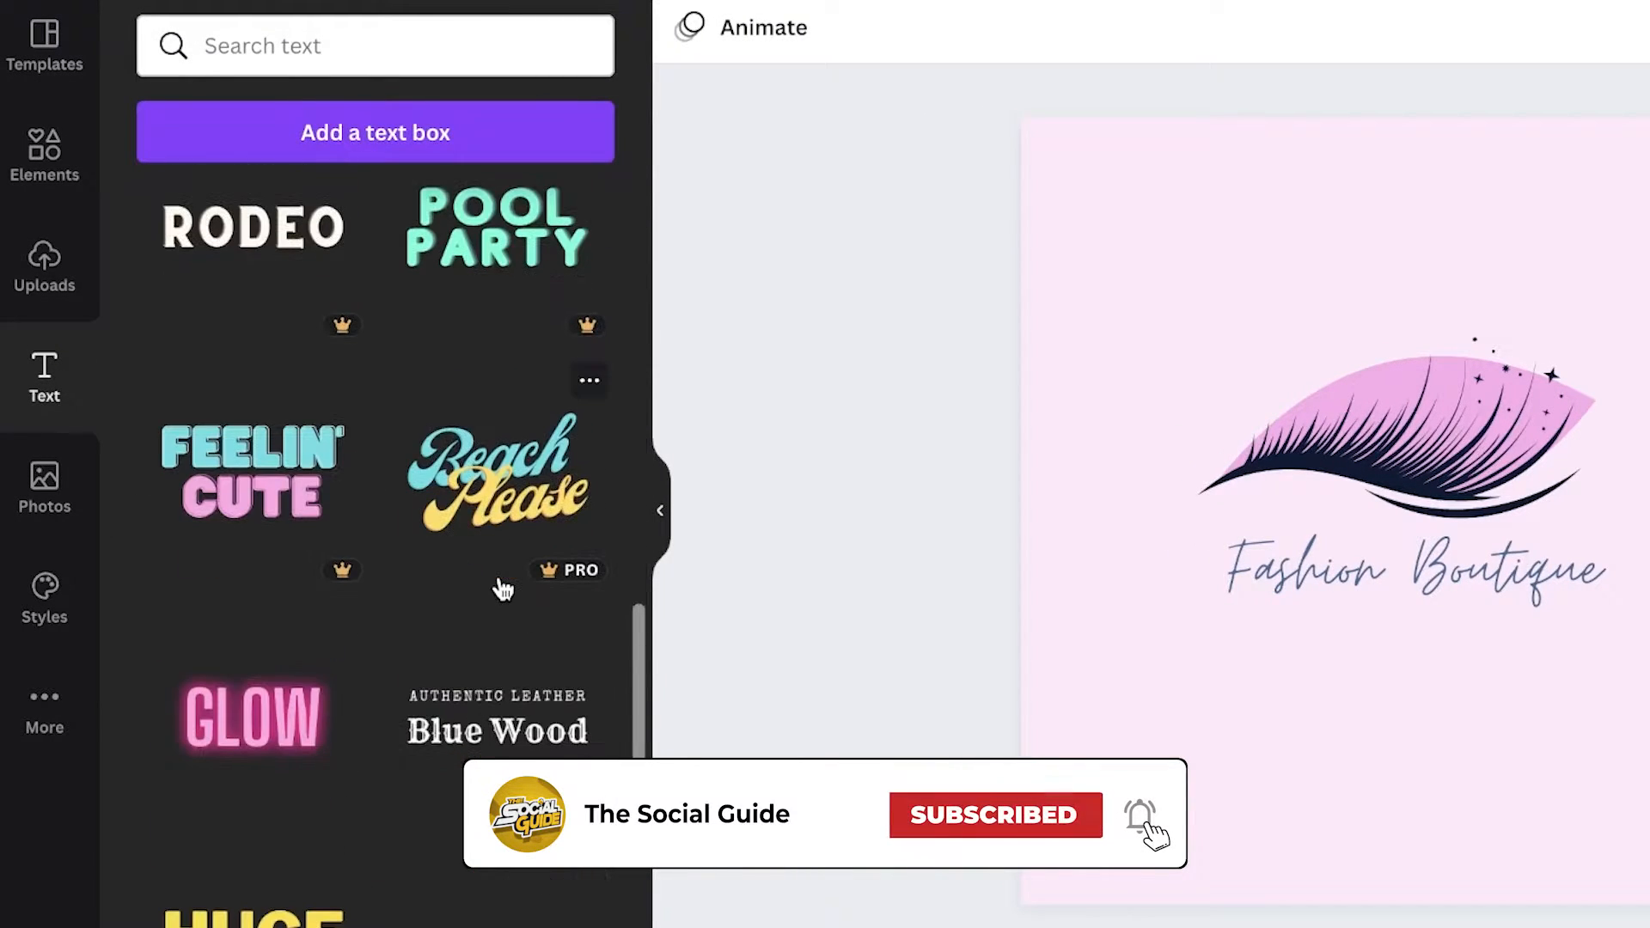
{"action": "scroll", "coordinate": [221, 722], "scroll_direction": "up", "scroll_amount": 4}
{"action": "scroll", "coordinate": [203, 744], "scroll_direction": "down", "scroll_amount": 4}
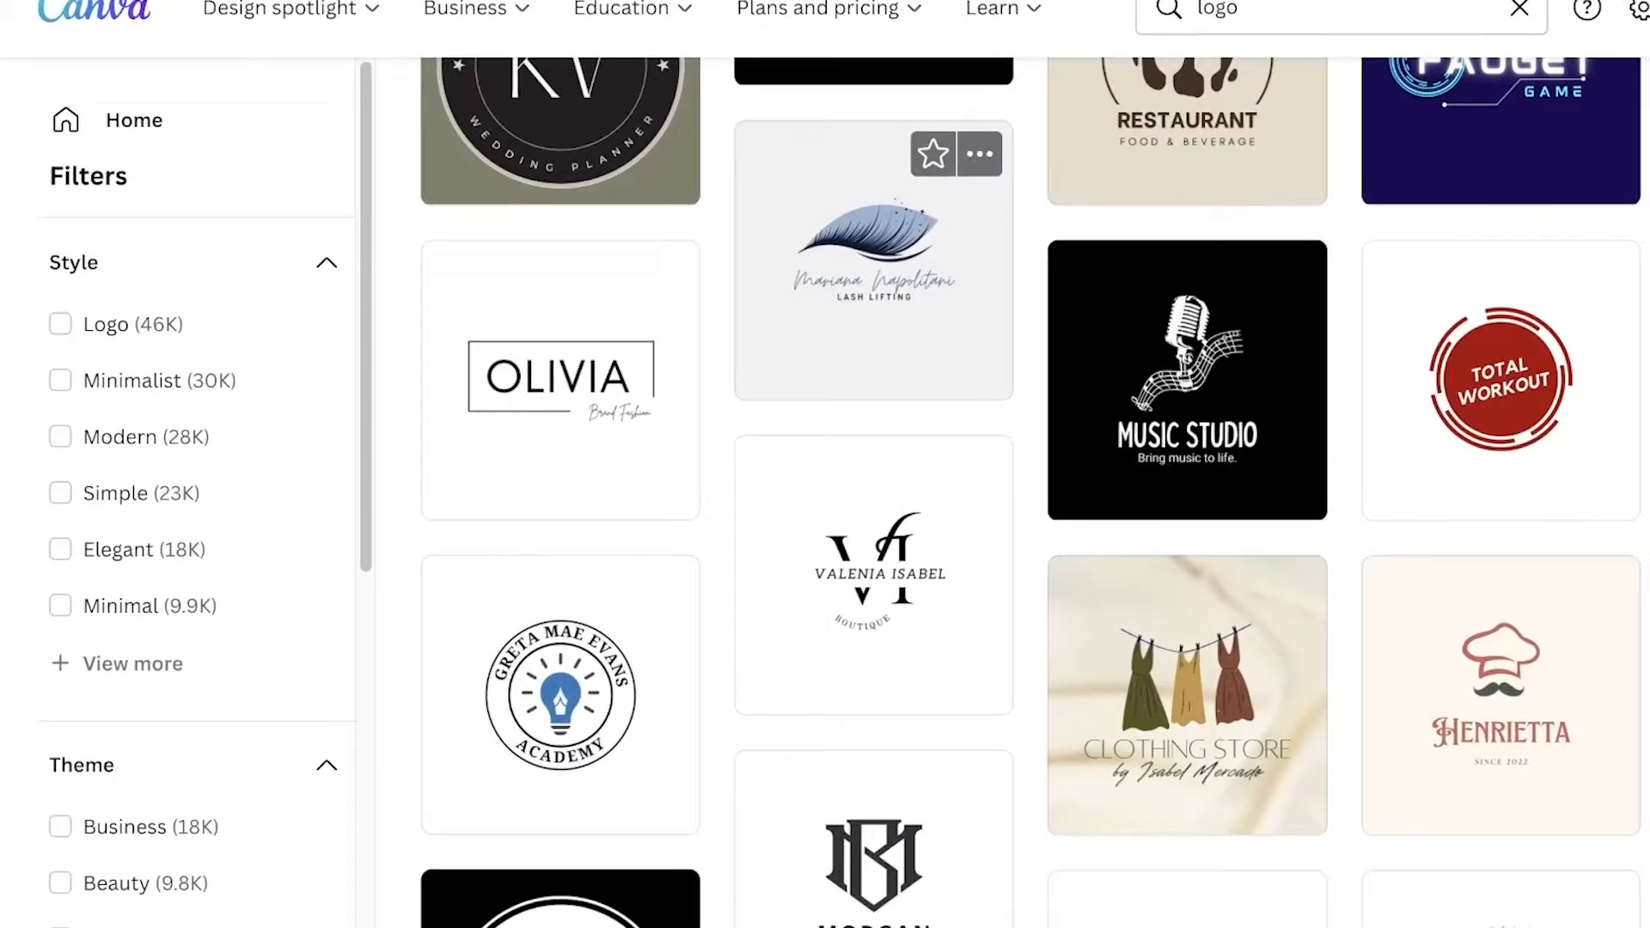
Return to the start of the logo template results and create a blank logo design.
{"action": "scroll", "coordinate": [669, 606], "scroll_direction": "down", "scroll_amount": 10}
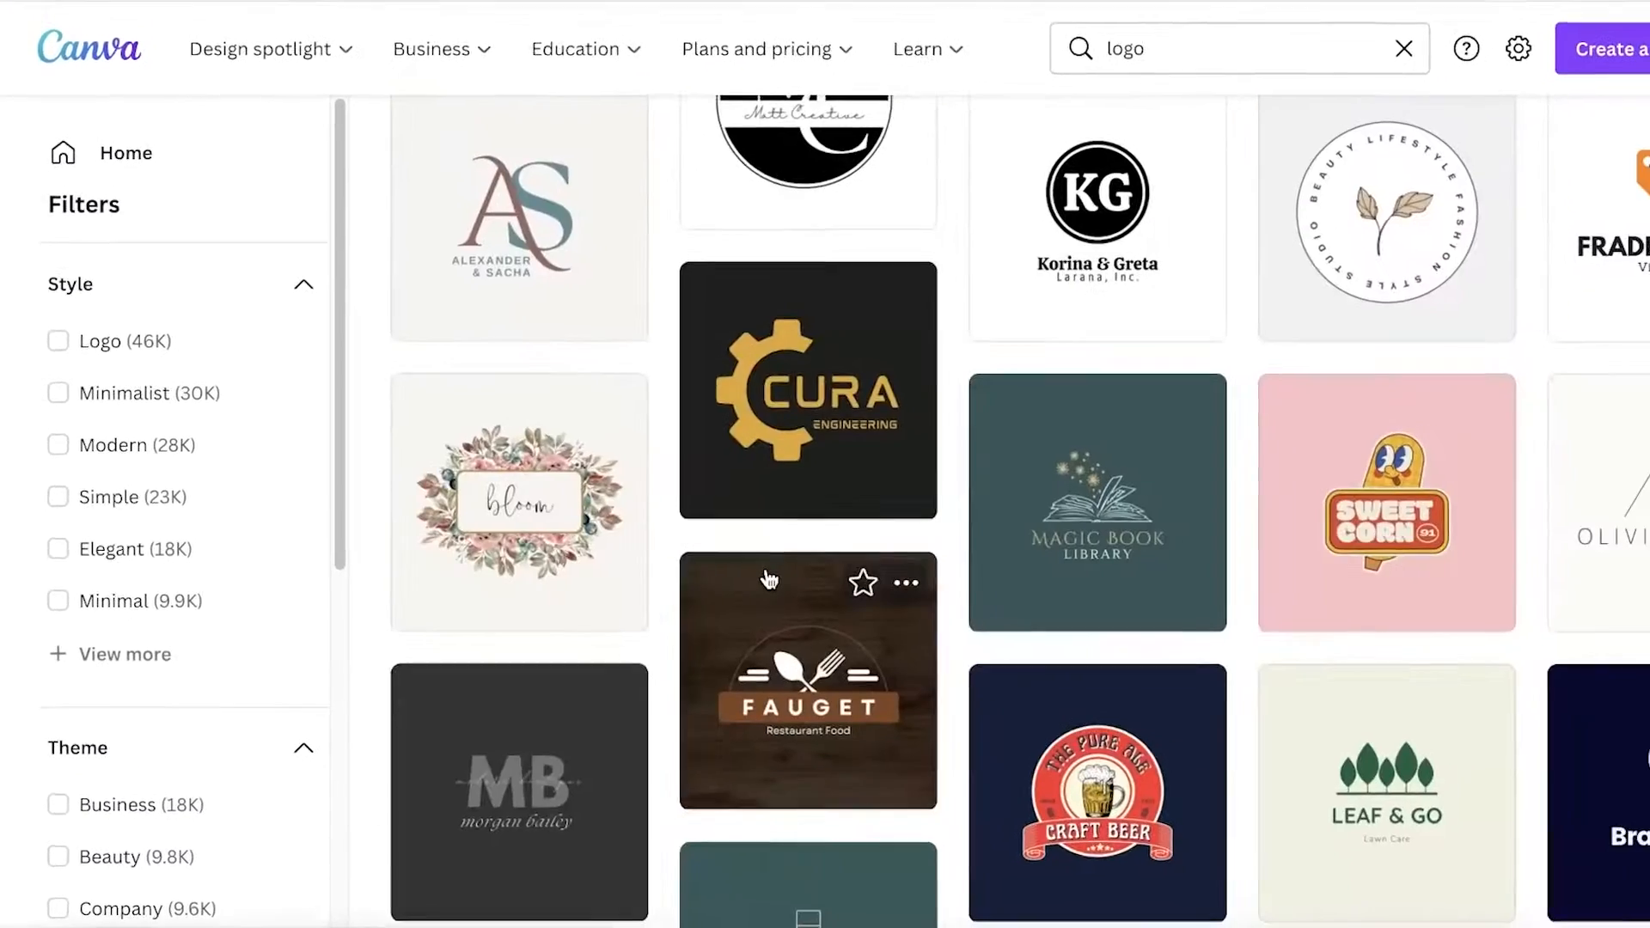
{"action": "scroll", "coordinate": [614, 637], "scroll_direction": "up", "scroll_amount": 15}
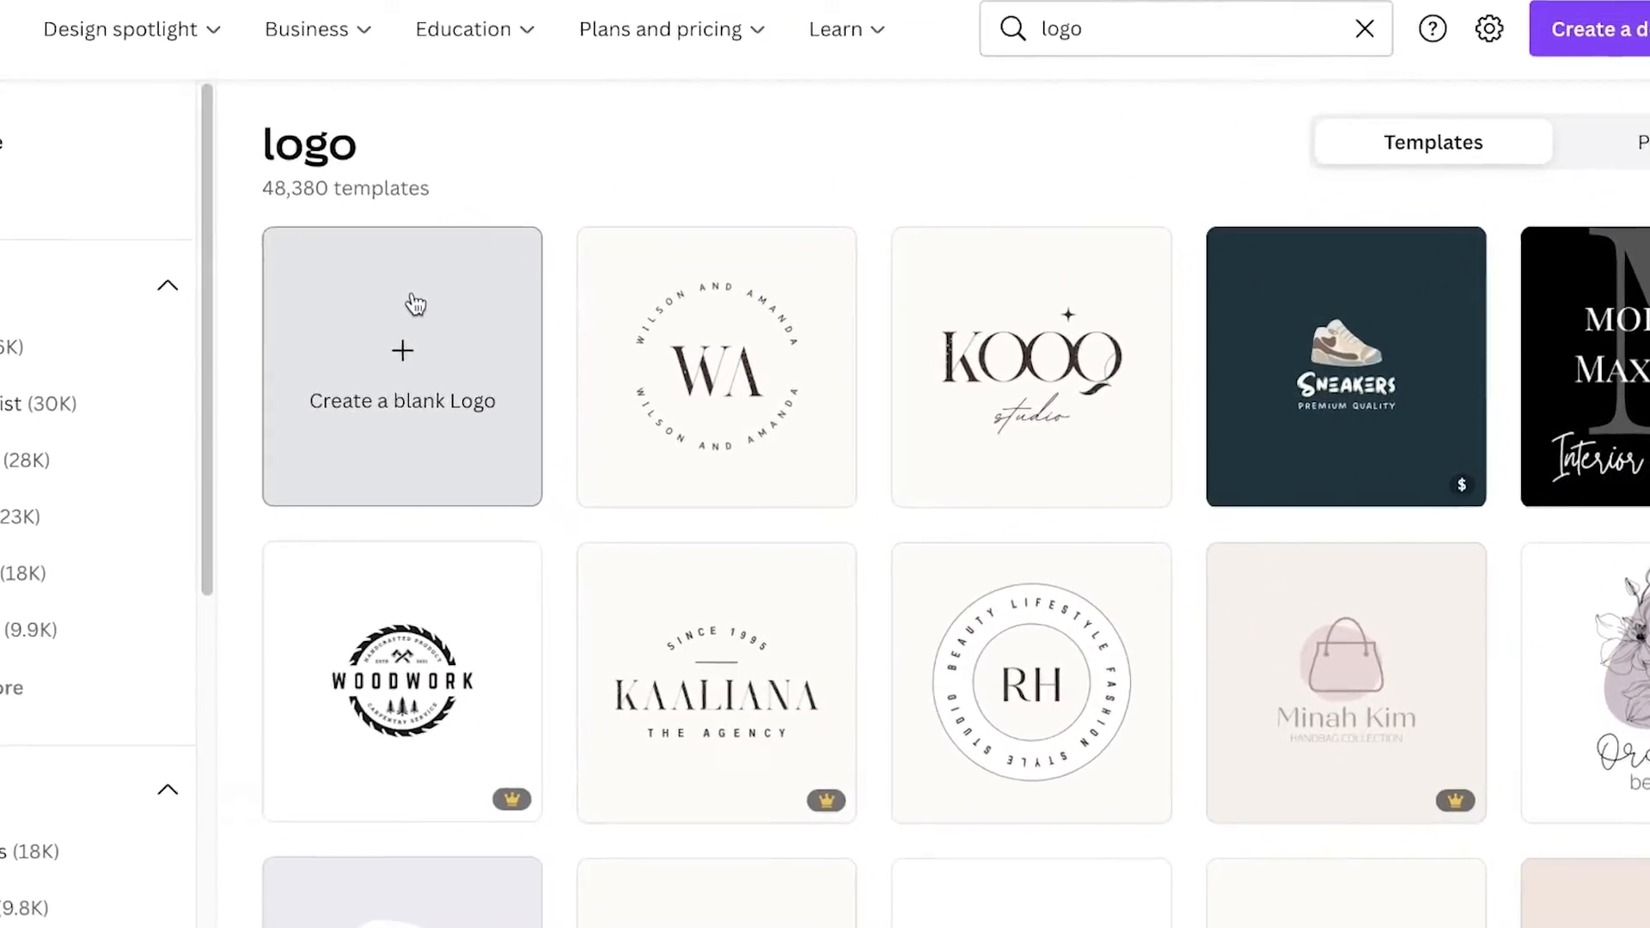
{"action": "left_click", "coordinate": [472, 330]}
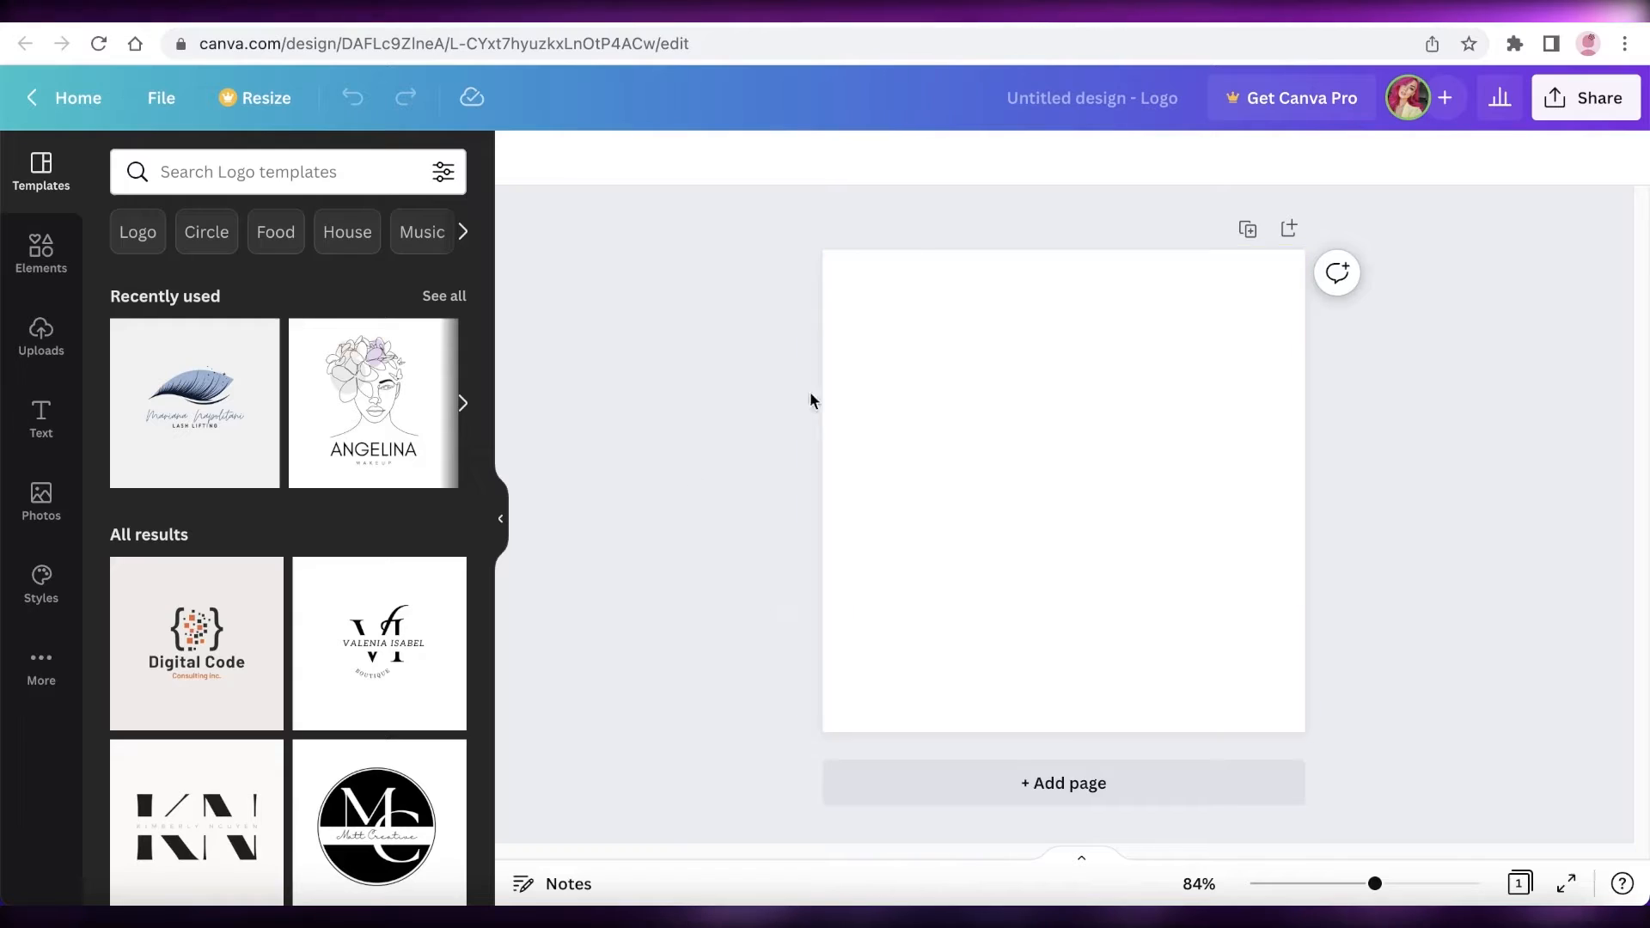
{"action": "scroll", "coordinate": [306, 342], "scroll_direction": "down", "scroll_amount": 5}
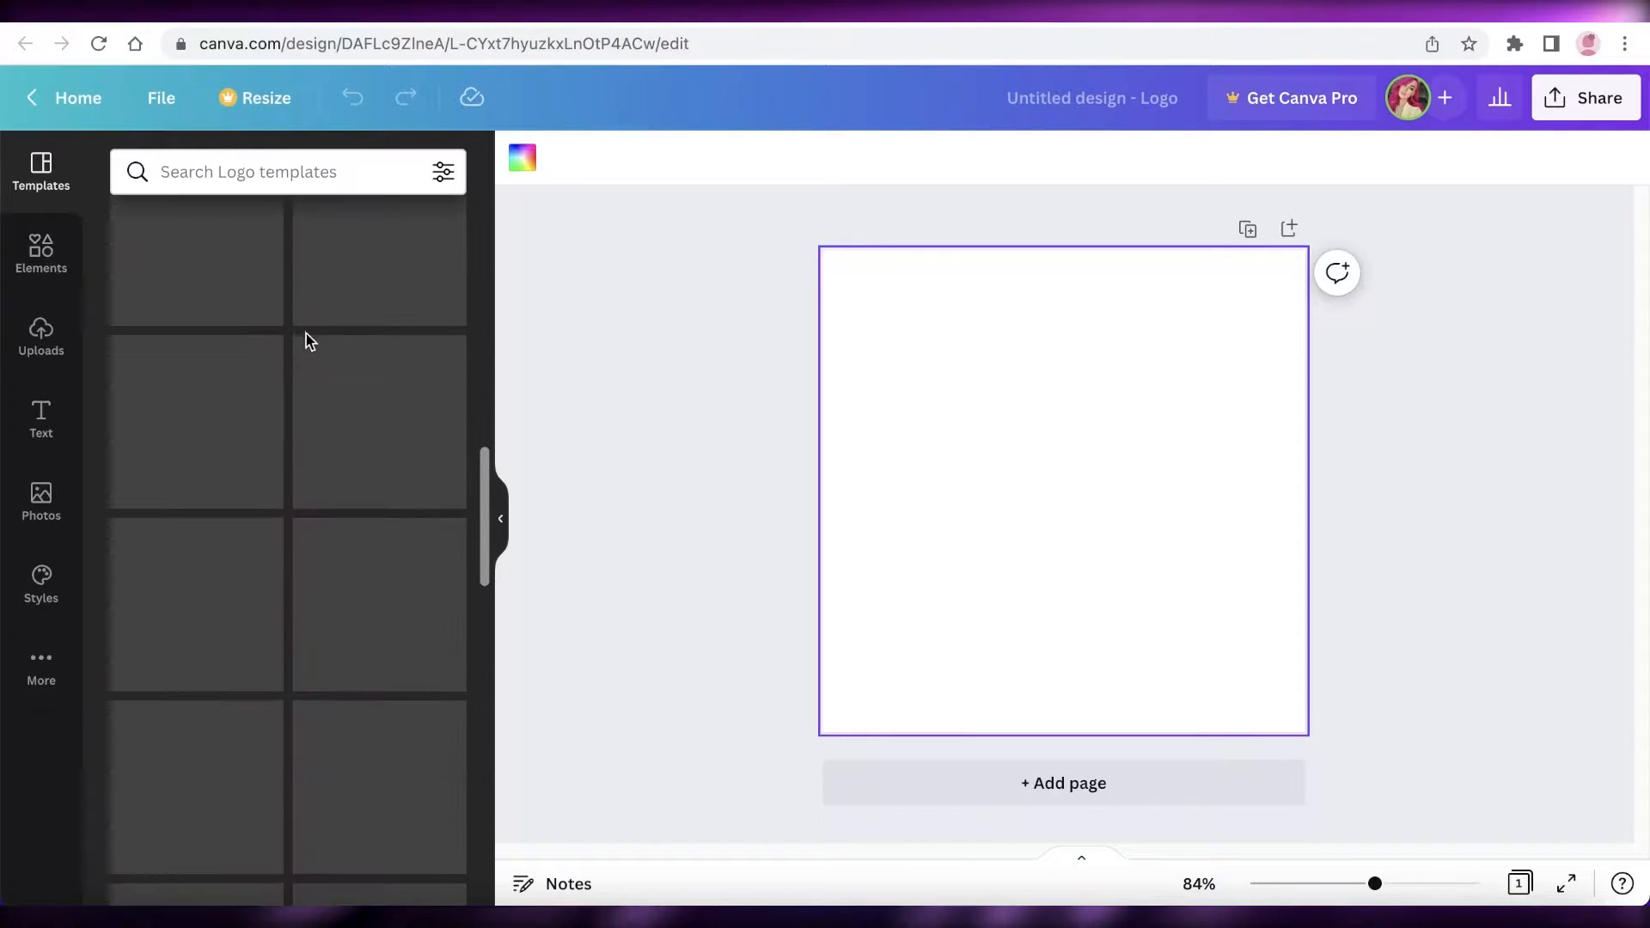
{"action": "scroll", "coordinate": [499, 526], "scroll_direction": "up", "scroll_amount": 5}
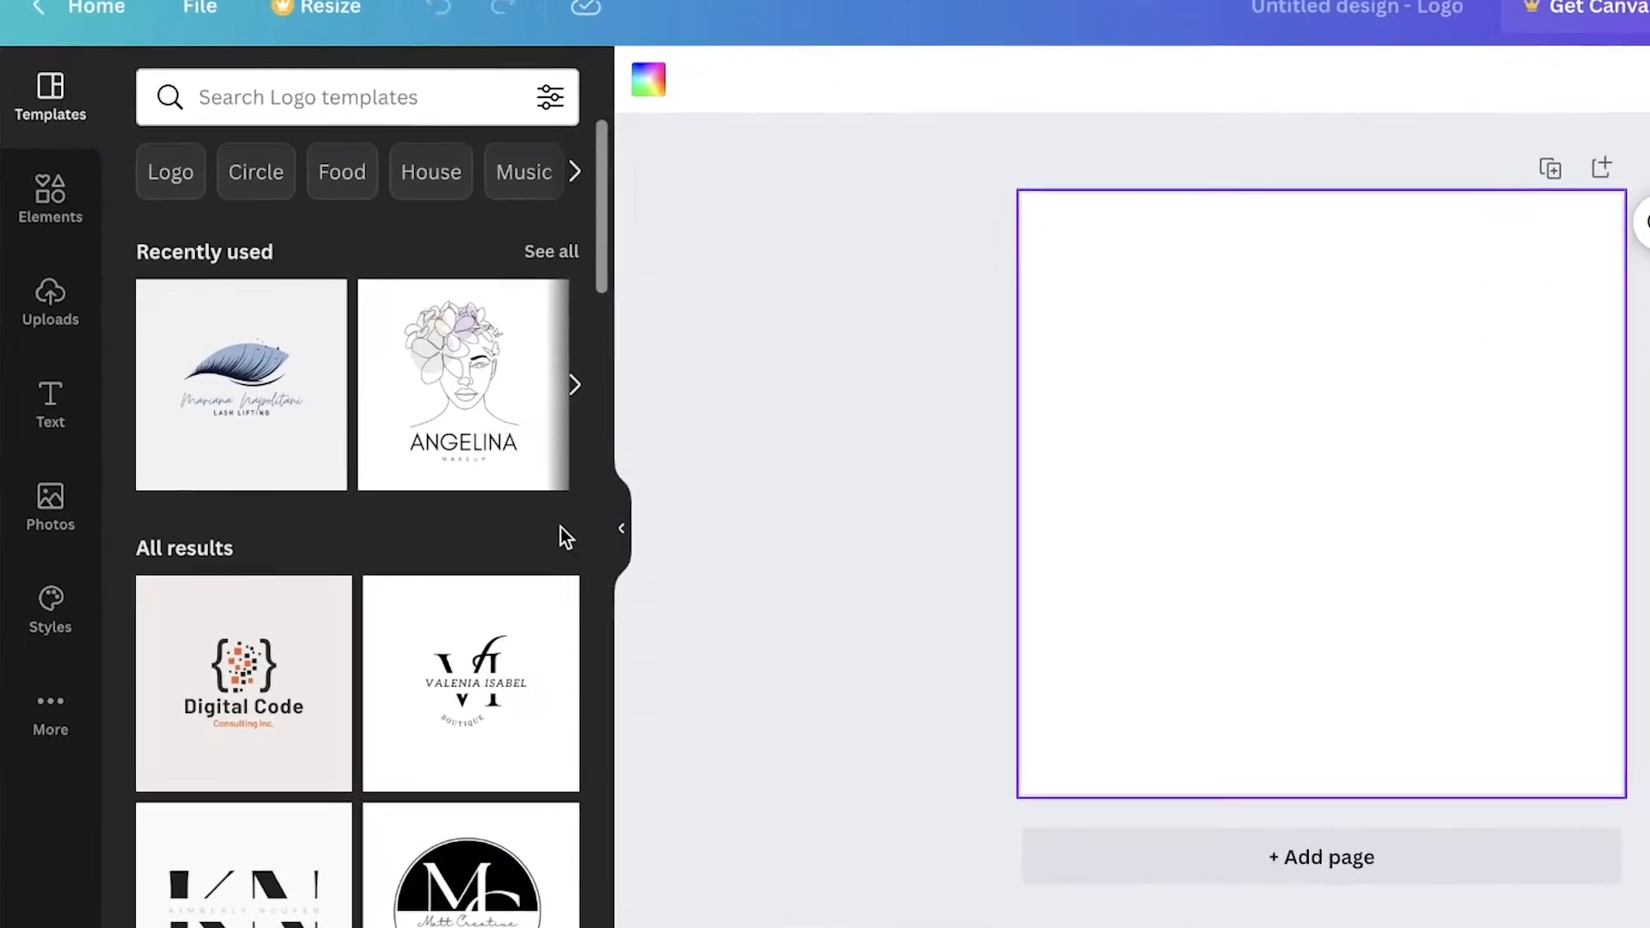
{"action": "left_click", "coordinate": [45, 228]}
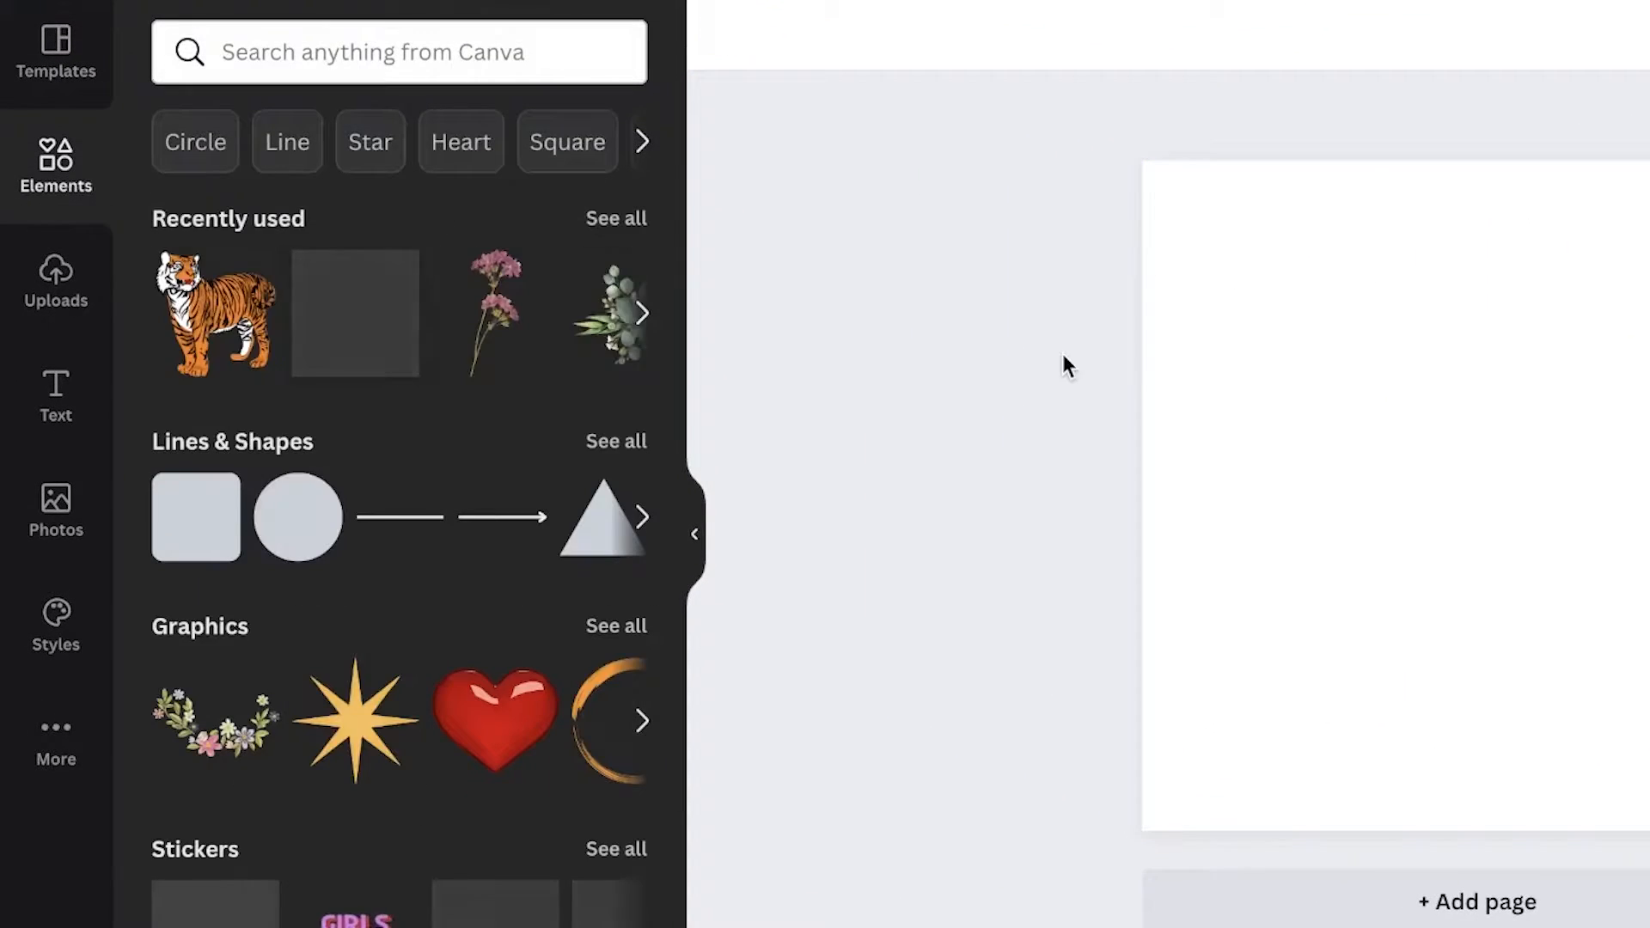
{"action": "left_click", "coordinate": [695, 531]}
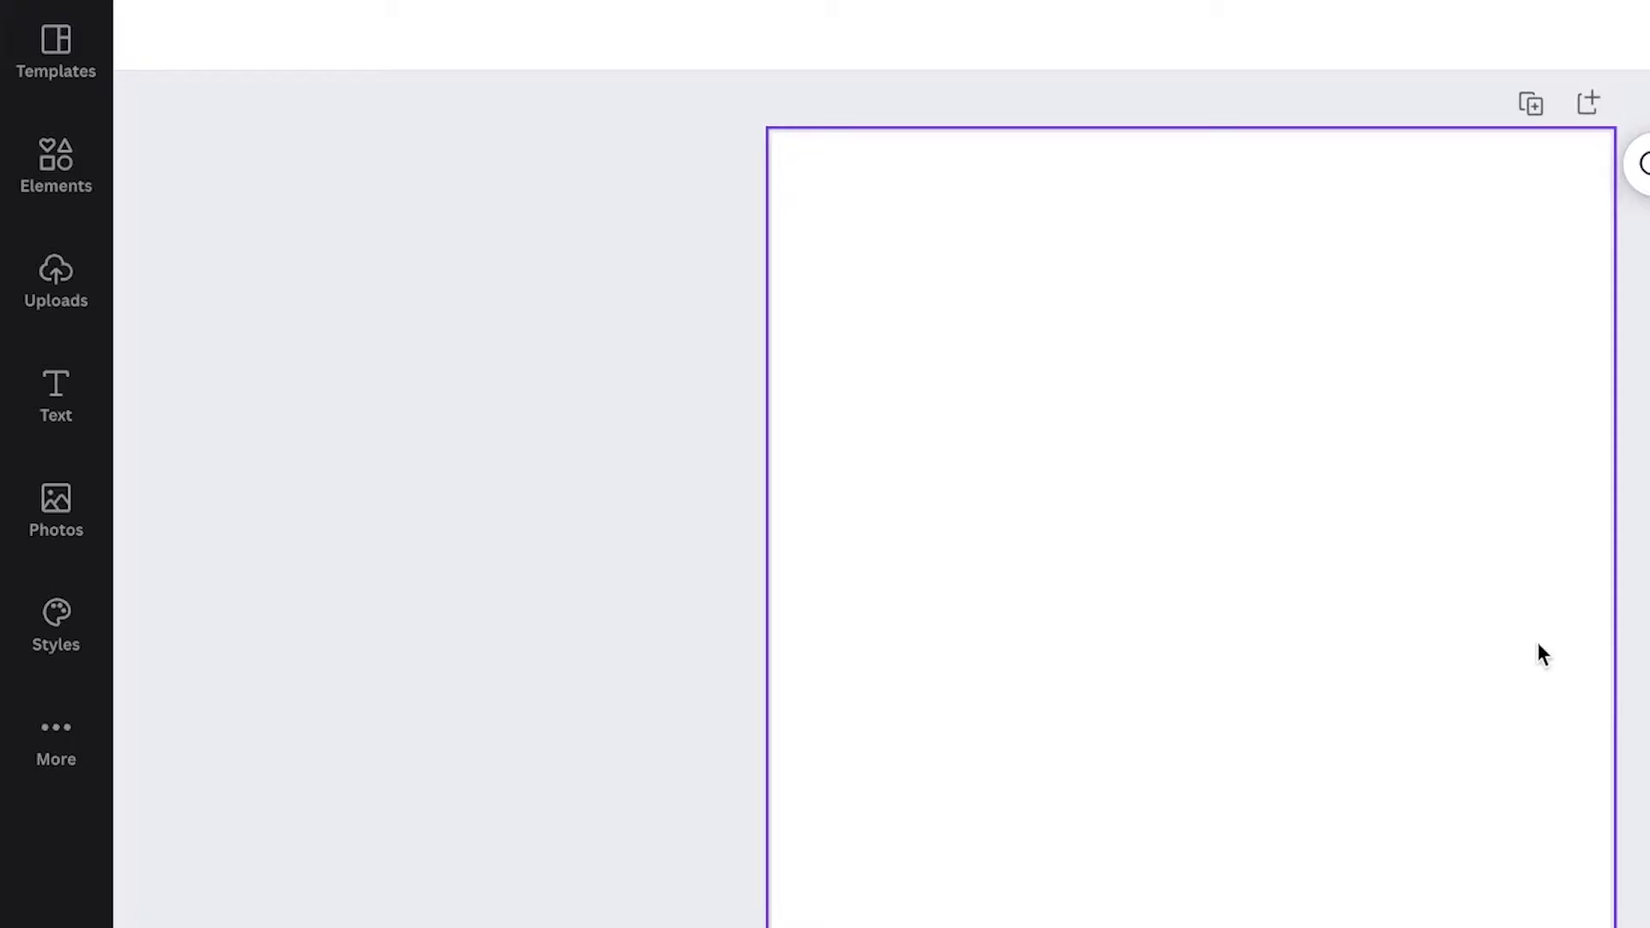
Search the elements for "buildings" and add the wide full-color city skyline photo to the blank page.
{"action": "left_click", "coordinate": [93, 167]}
{"action": "left_click", "coordinate": [1445, 351]}
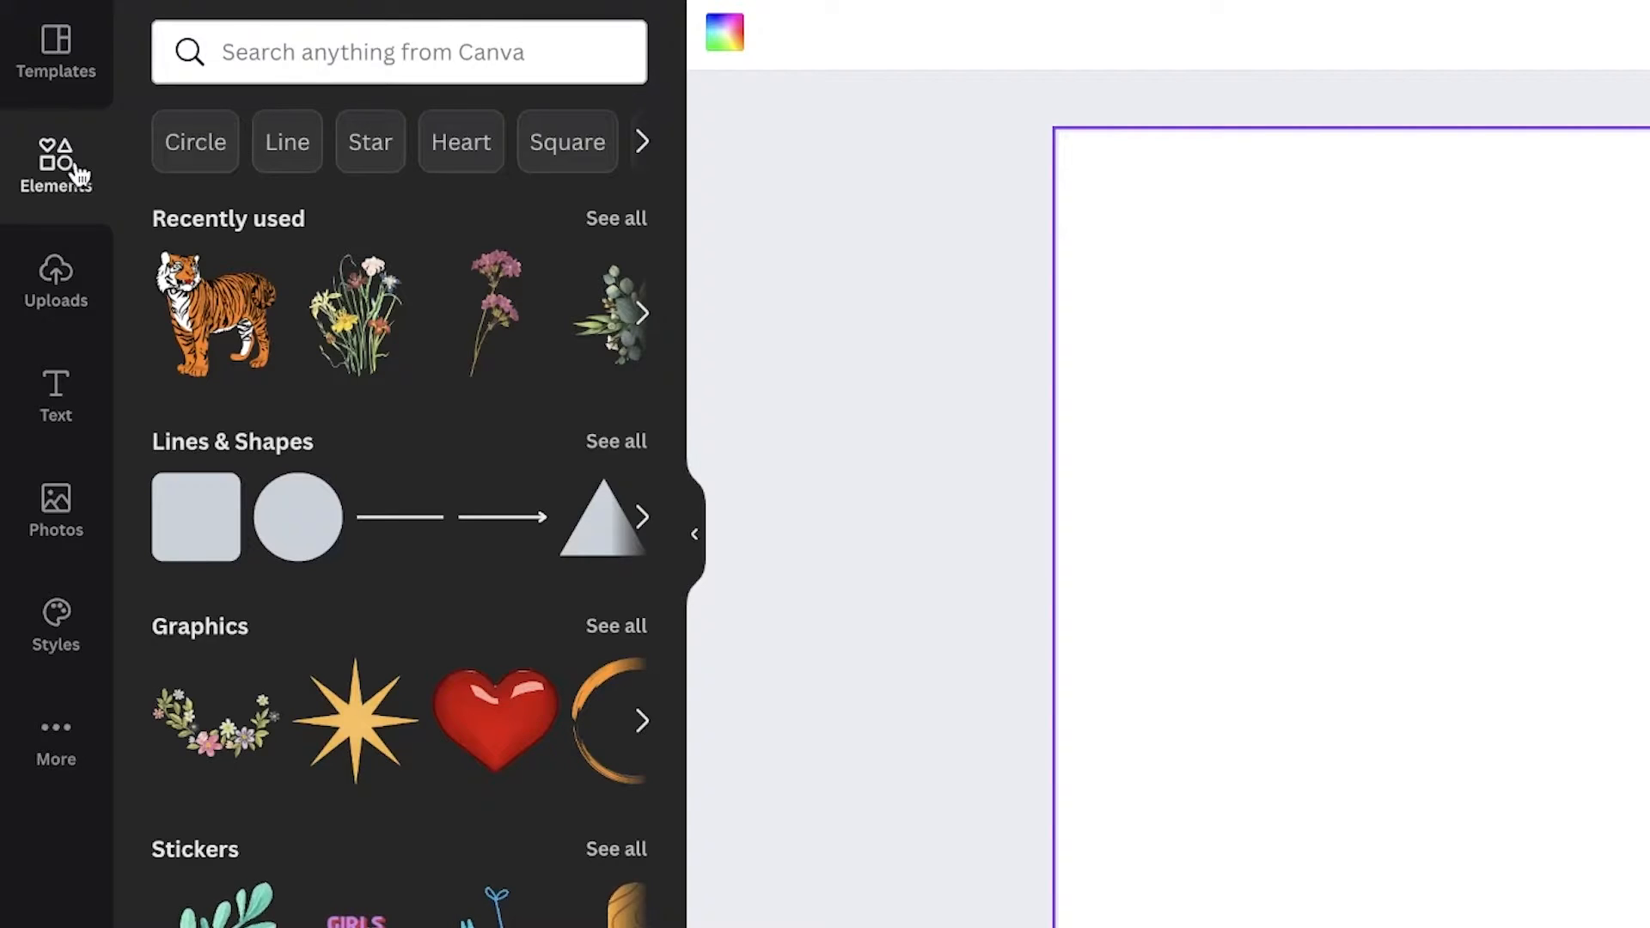
{"action": "left_click", "coordinate": [333, 49]}
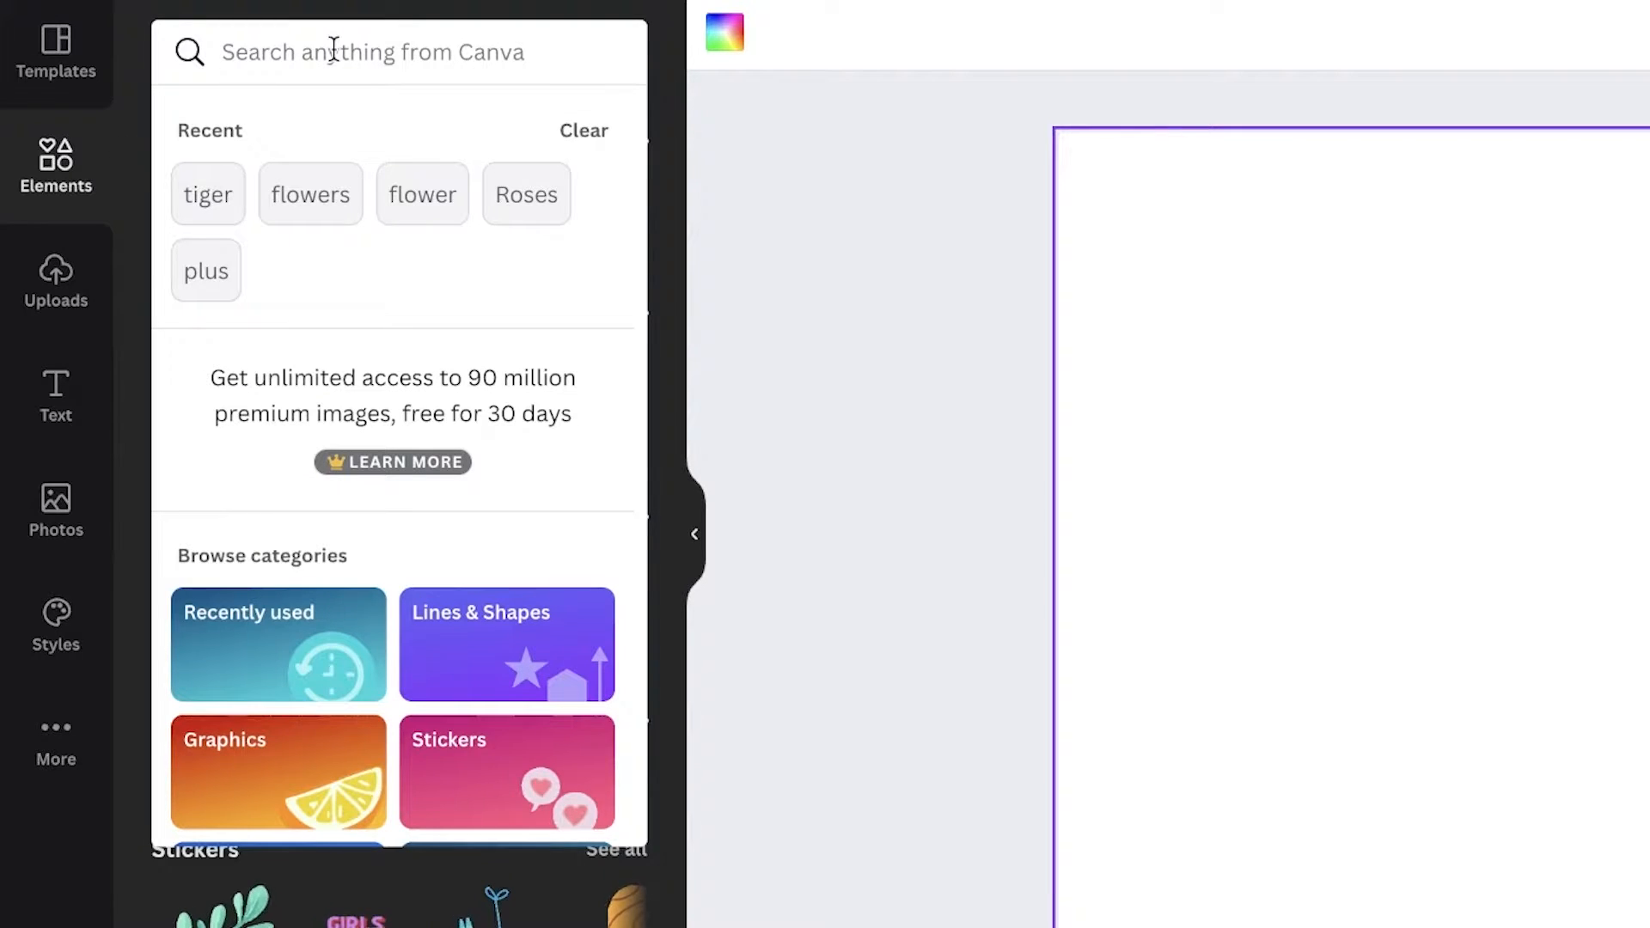
{"action": "type", "text": "buildings"}
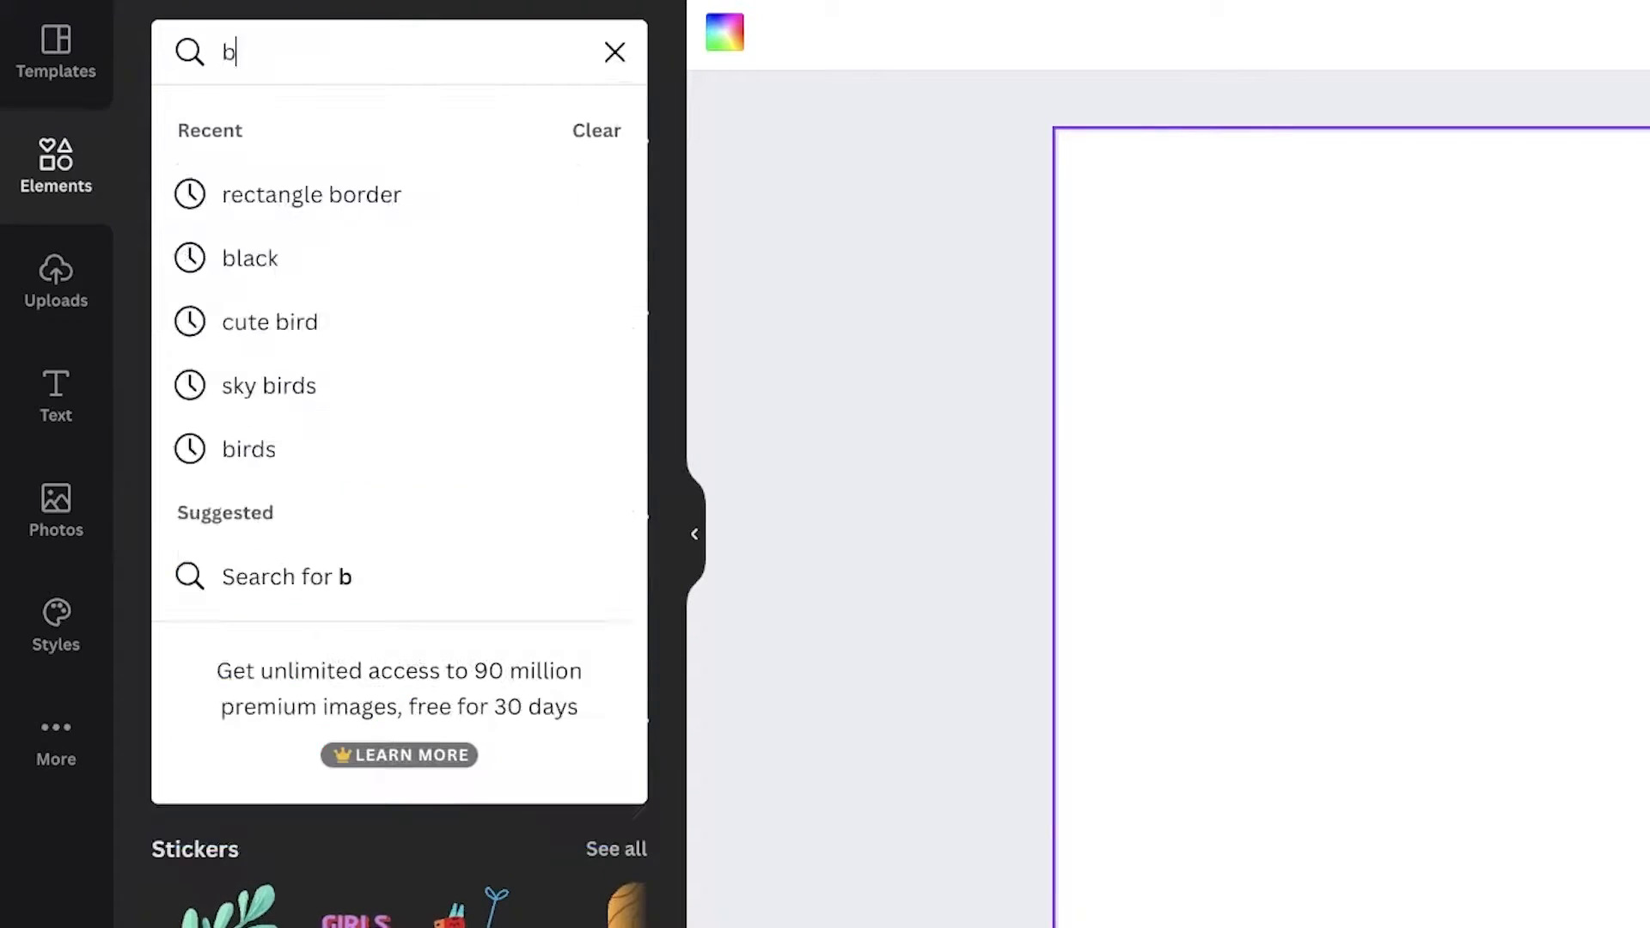
{"action": "key", "text": "Return"}
{"action": "scroll", "coordinate": [400, 516], "scroll_direction": "down", "scroll_amount": 2}
{"action": "scroll", "coordinate": [288, 125], "scroll_direction": "up", "scroll_amount": 2}
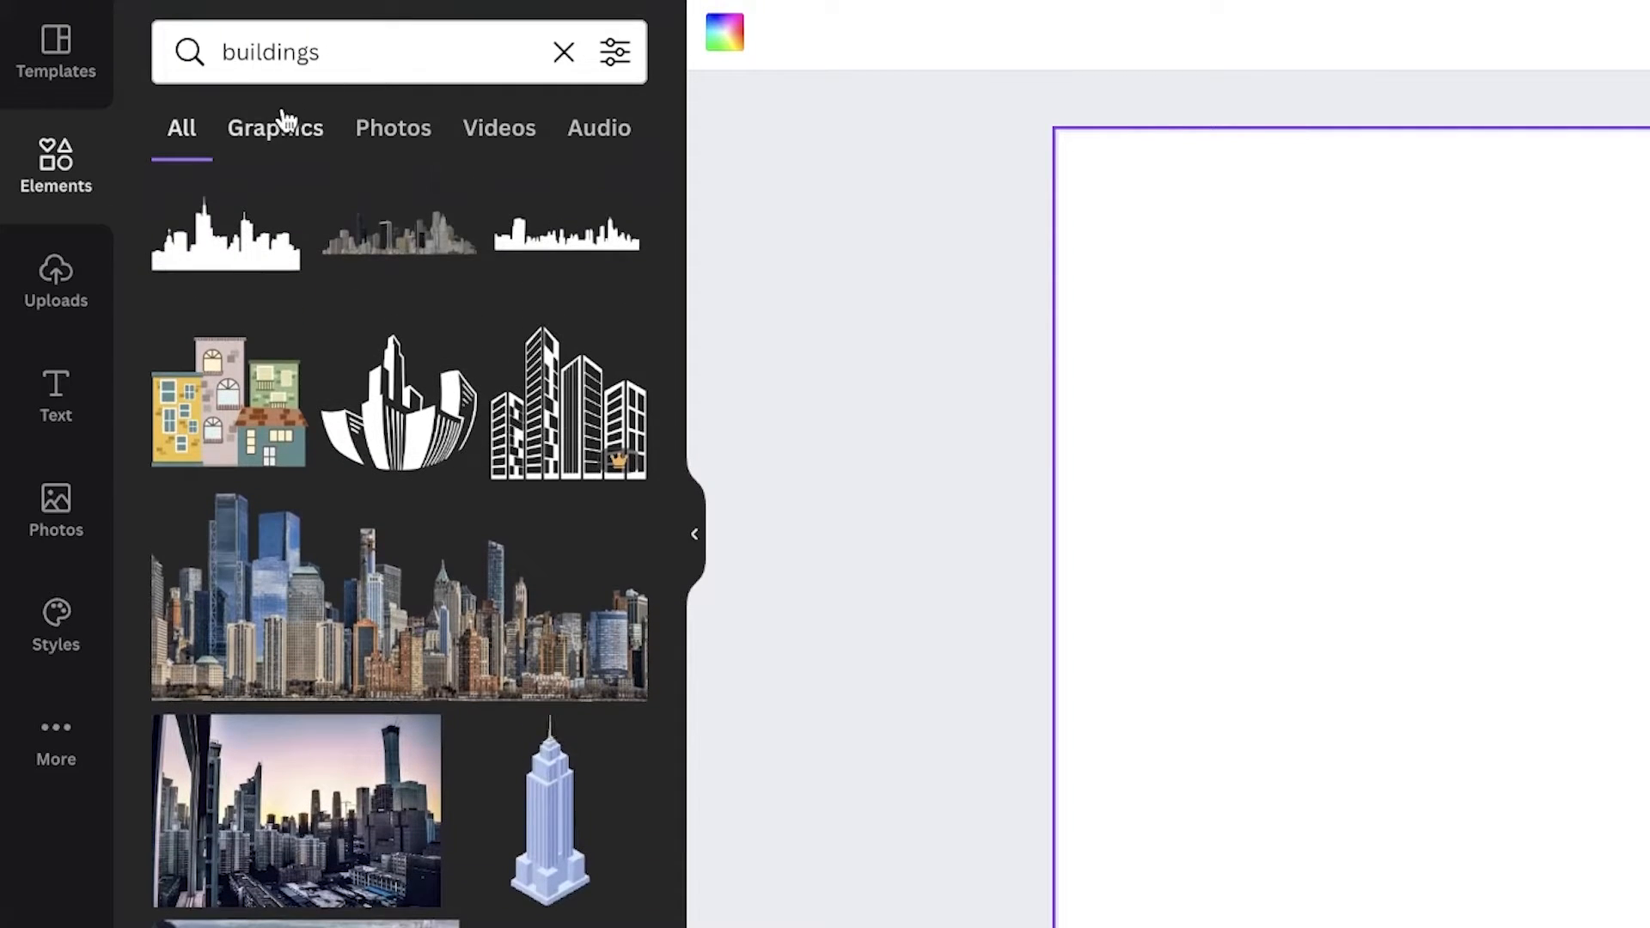
{"action": "left_click", "coordinate": [286, 119]}
{"action": "left_click", "coordinate": [207, 142]}
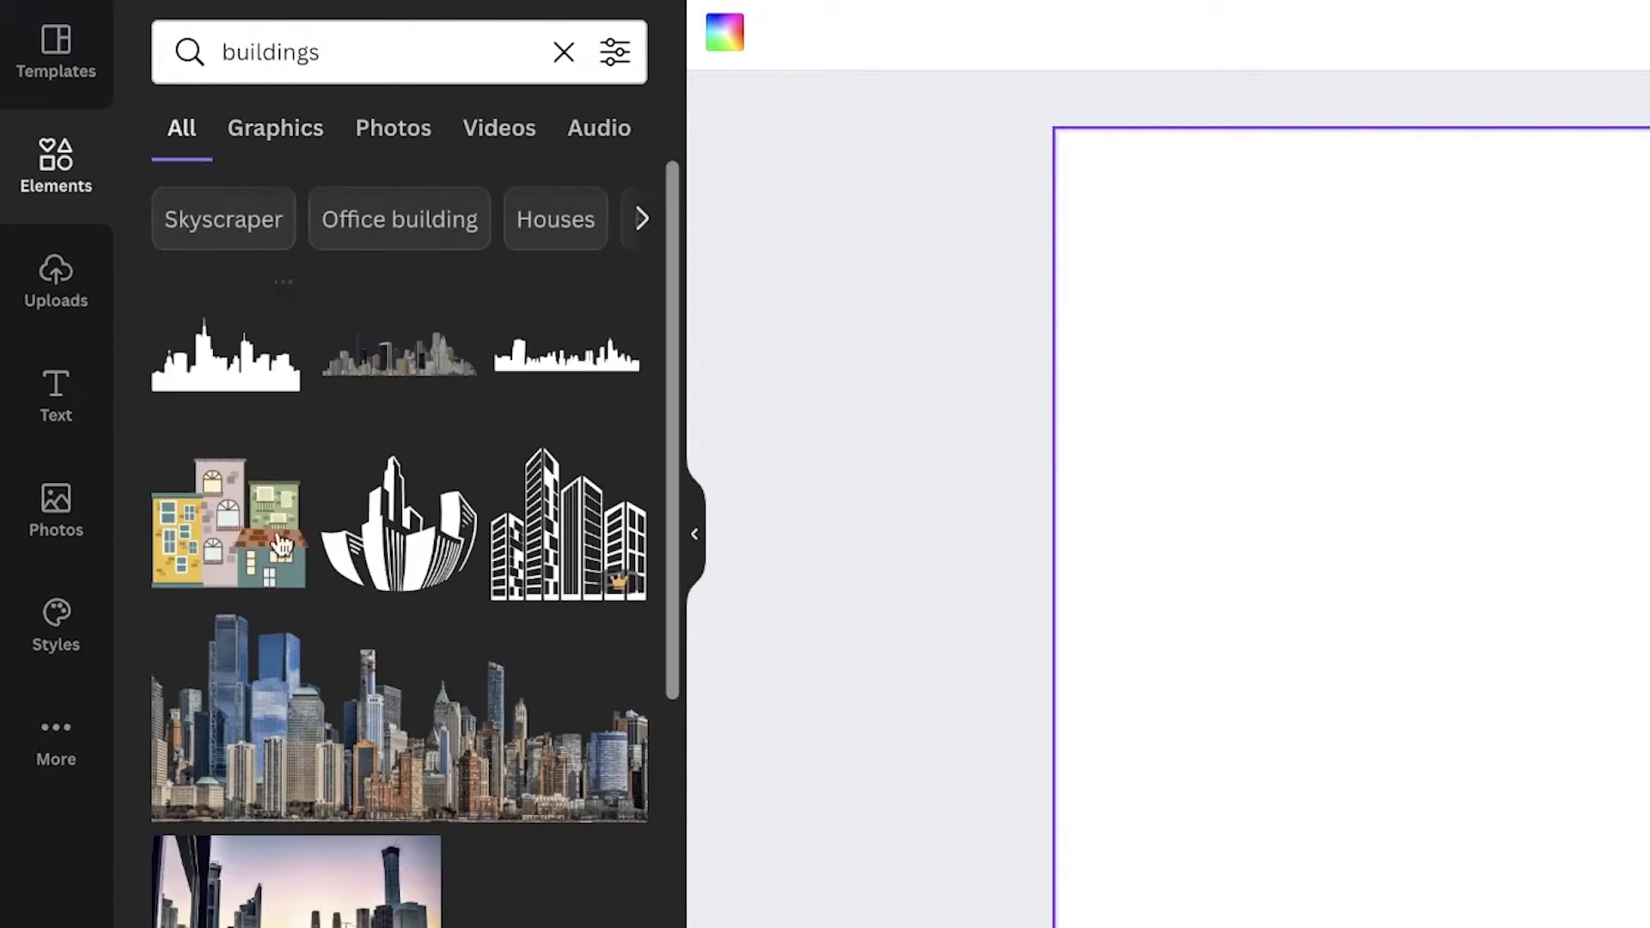
{"action": "left_click", "coordinate": [372, 746]}
Enlarge the skyline photo beyond the page width and place it along the page's bottom edge.
{"action": "left_click_drag", "start_coordinate": [1625, 693], "coordinate": [1444, 666]}
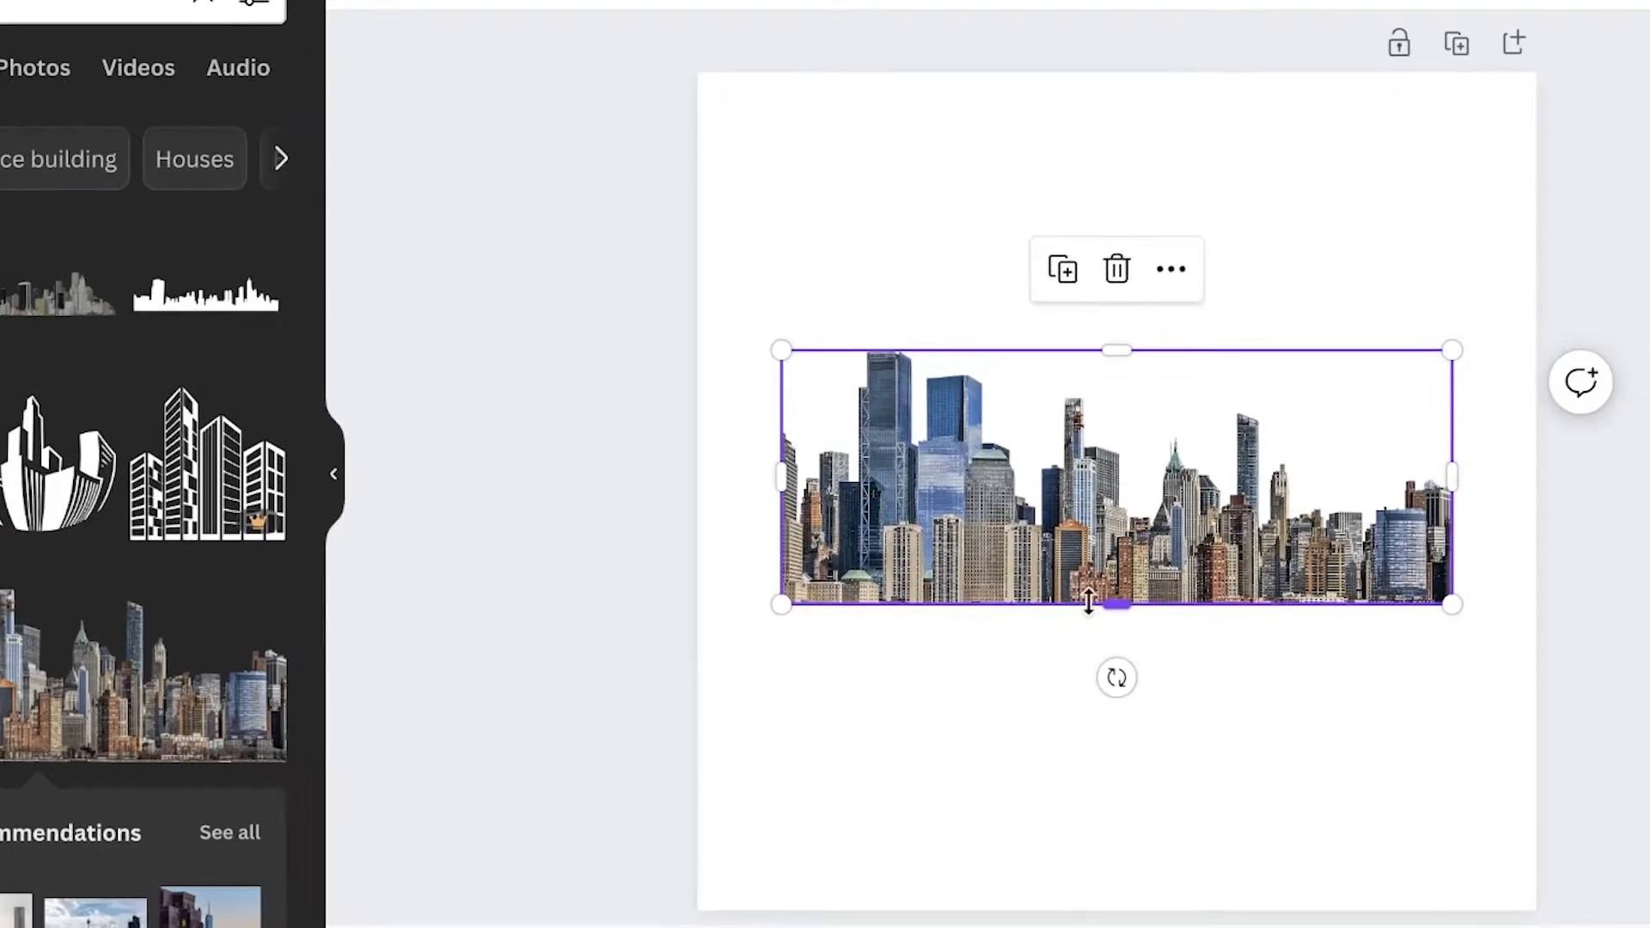
{"action": "mouse_move", "coordinate": [1088, 602]}
{"action": "left_mouse_down"}
{"action": "mouse_move", "coordinate": [1109, 678]}
{"action": "mouse_move", "coordinate": [1098, 630]}
{"action": "left_mouse_up"}
{"action": "left_click_drag", "start_coordinate": [1444, 346], "coordinate": [1642, 176]}
{"action": "left_click_drag", "start_coordinate": [1292, 577], "coordinate": [1112, 843]}
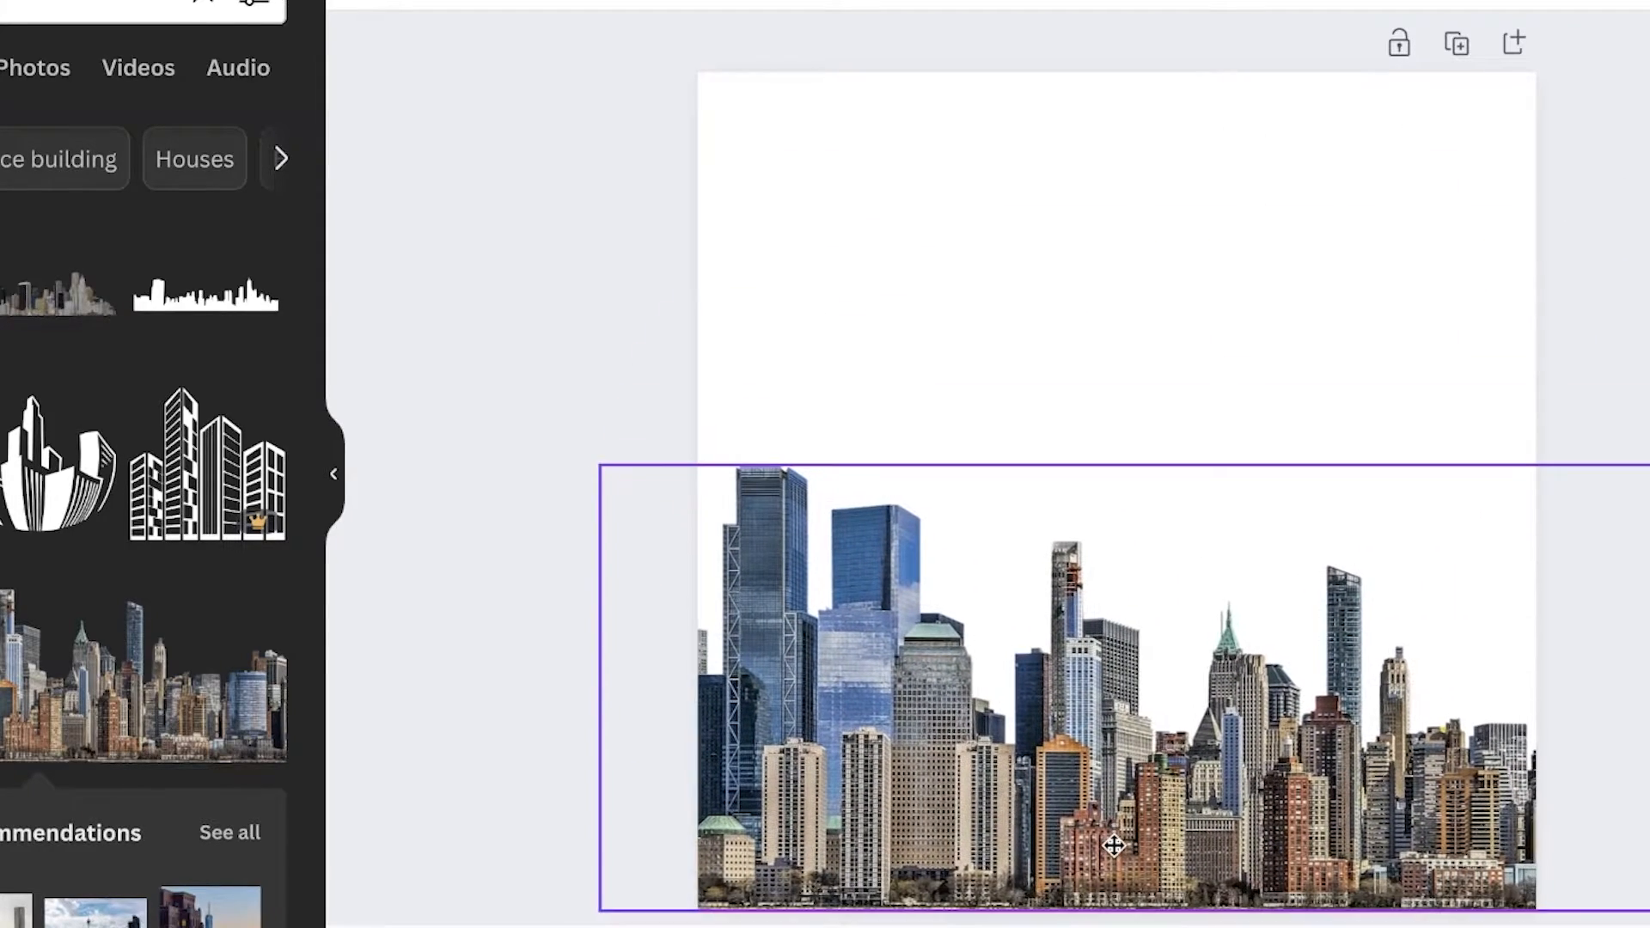
Change the page background behind the skyline to the black of the brand color palette.
{"action": "left_click", "coordinate": [1444, 344]}
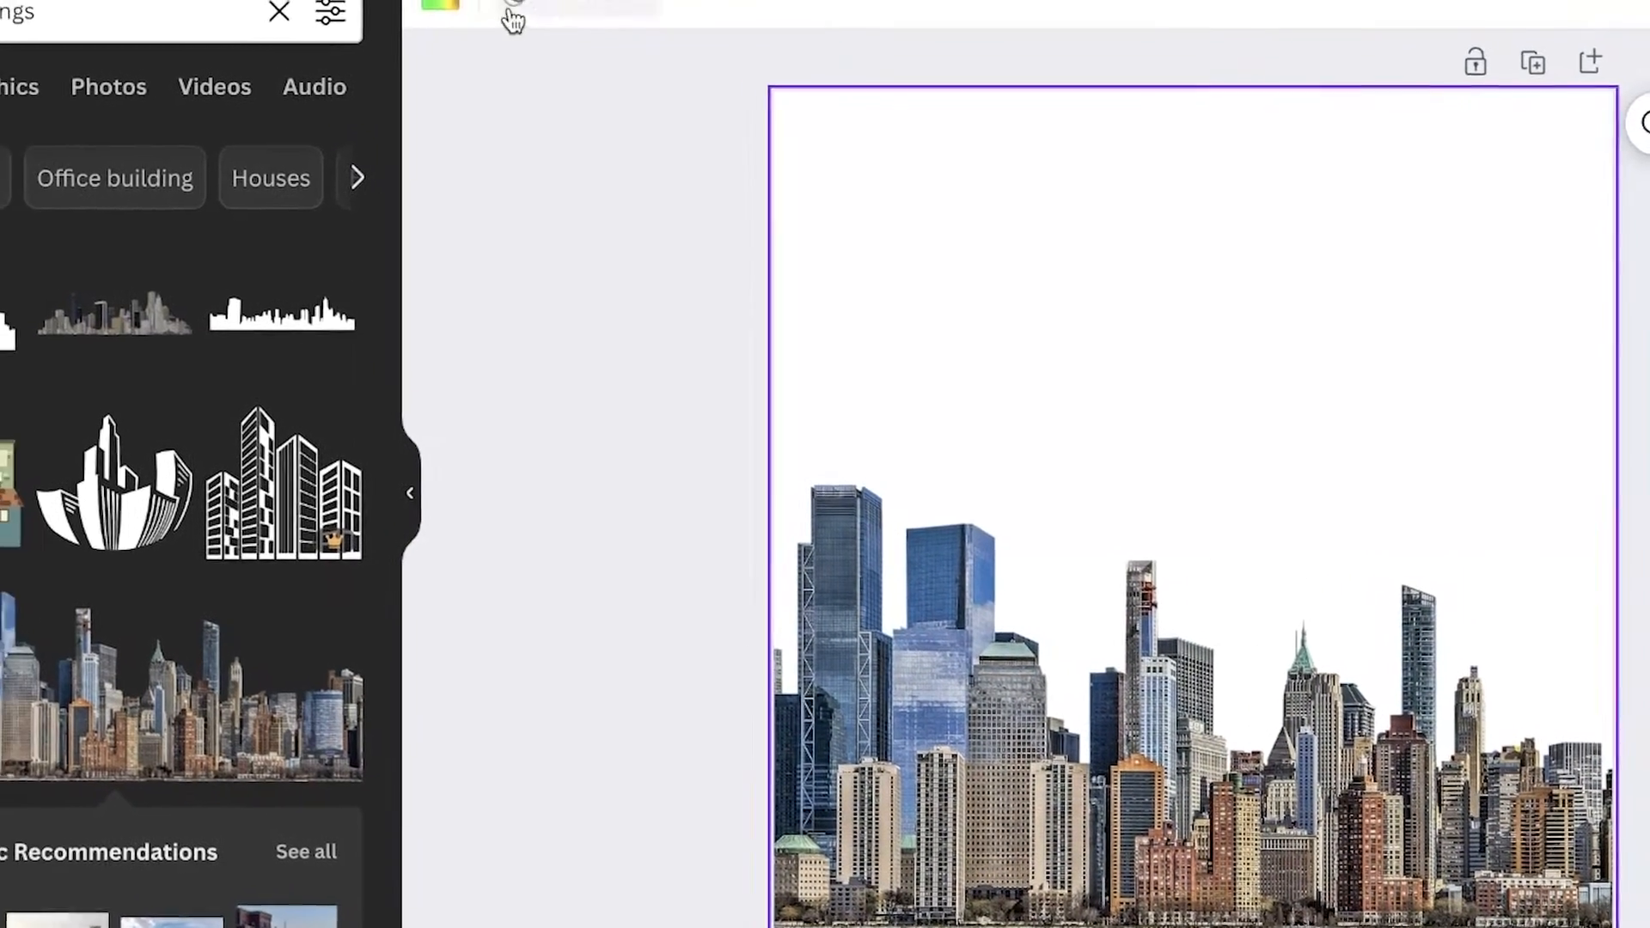
{"action": "left_click", "coordinate": [442, 5]}
{"action": "left_click", "coordinate": [258, 443]}
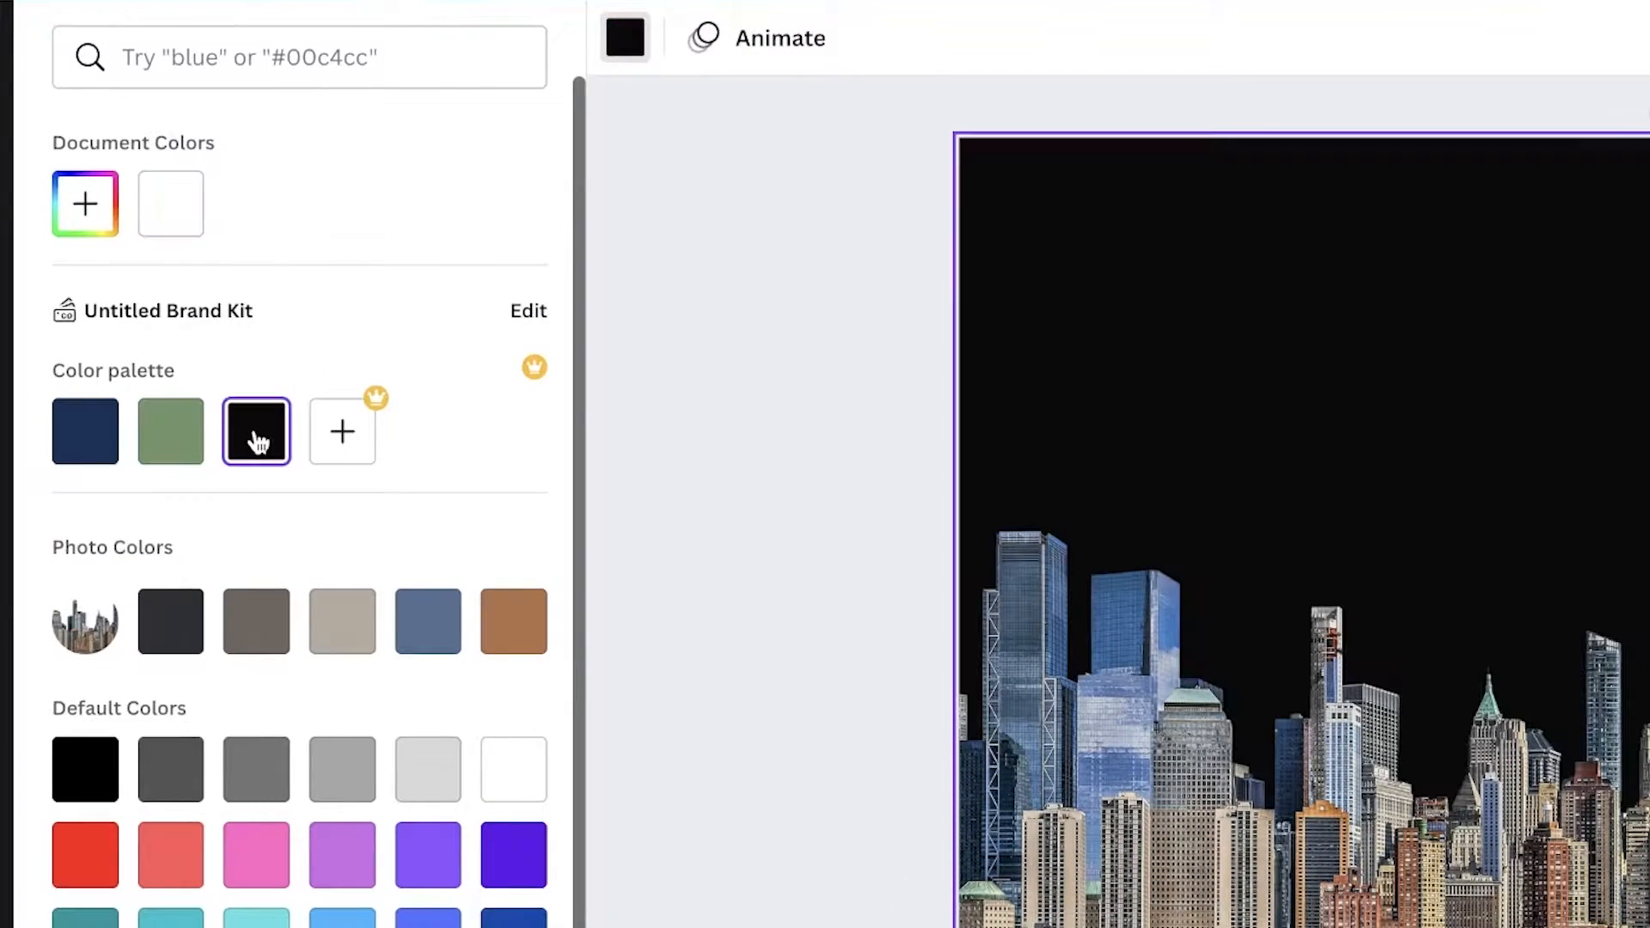
{"action": "left_click", "coordinate": [516, 311]}
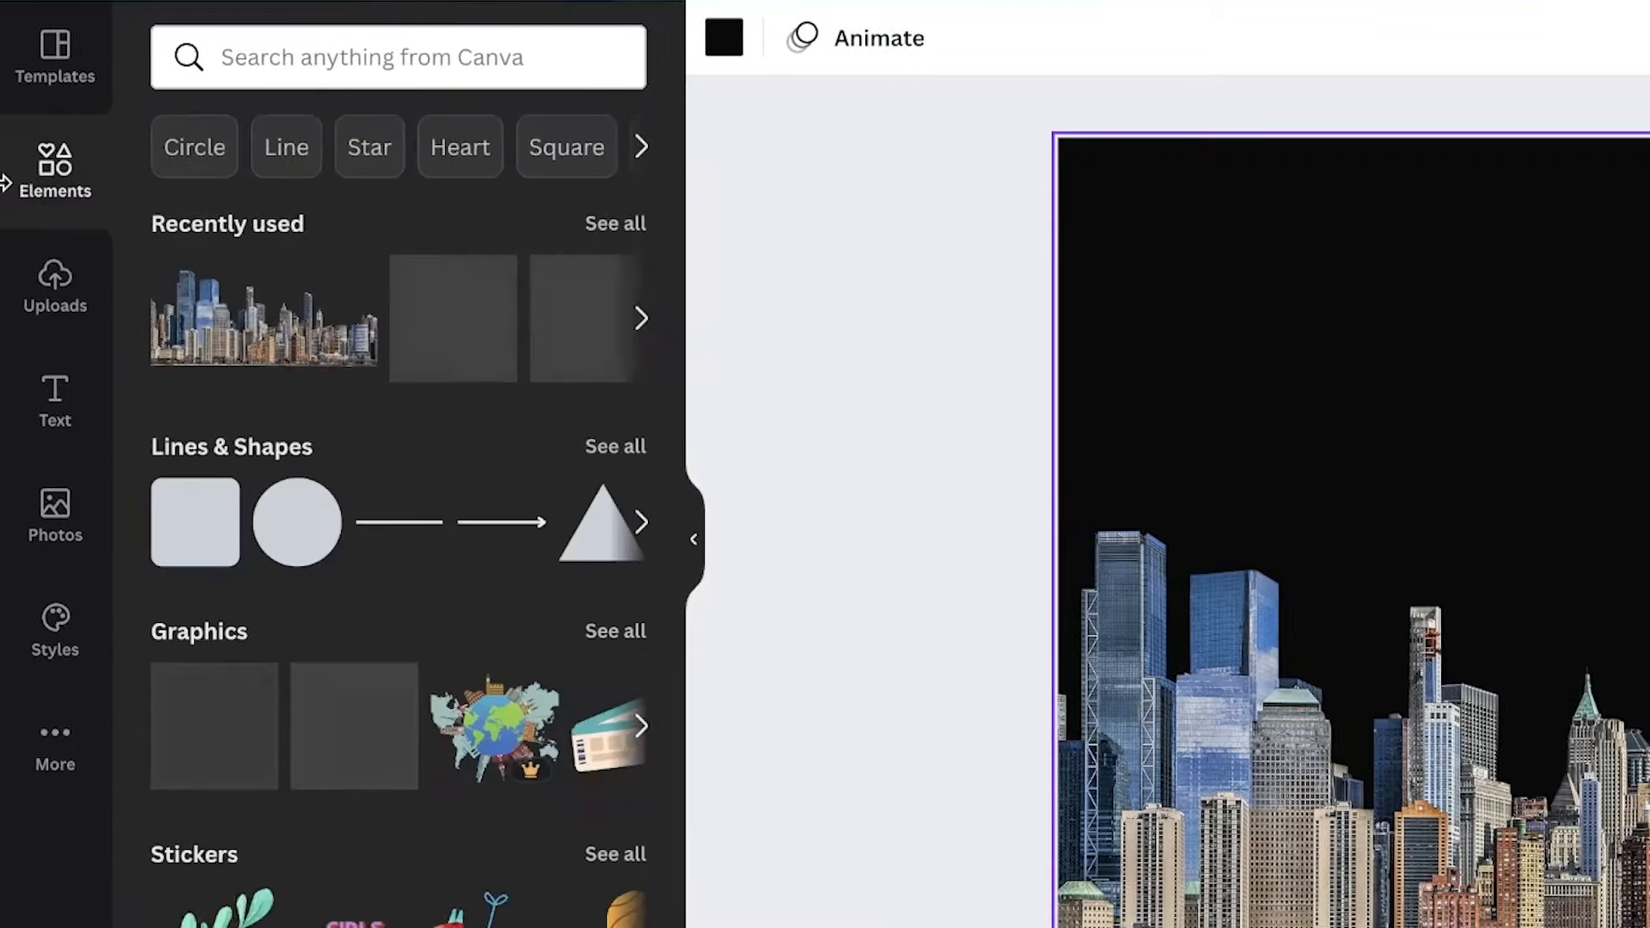
Repeat the "buildings" search and look through the graphics results for other building illustrations.
{"action": "left_click", "coordinate": [325, 47]}
{"action": "left_click", "coordinate": [277, 170]}
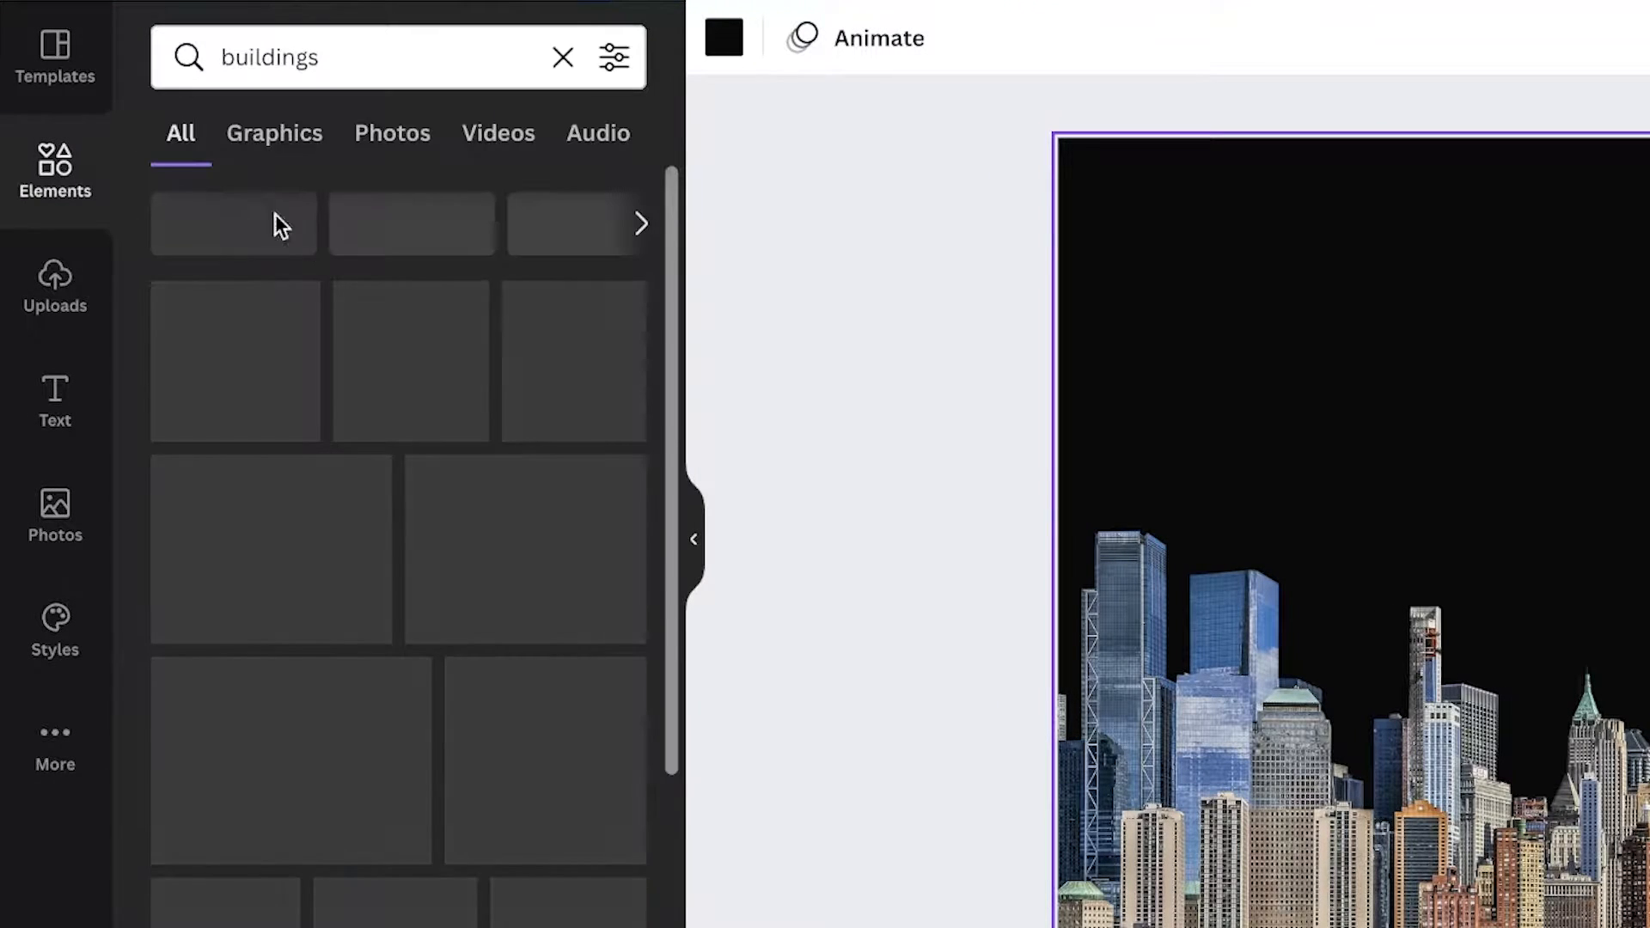
{"action": "left_click", "coordinate": [288, 138]}
{"action": "scroll", "coordinate": [533, 619], "scroll_direction": "down", "scroll_amount": 3}
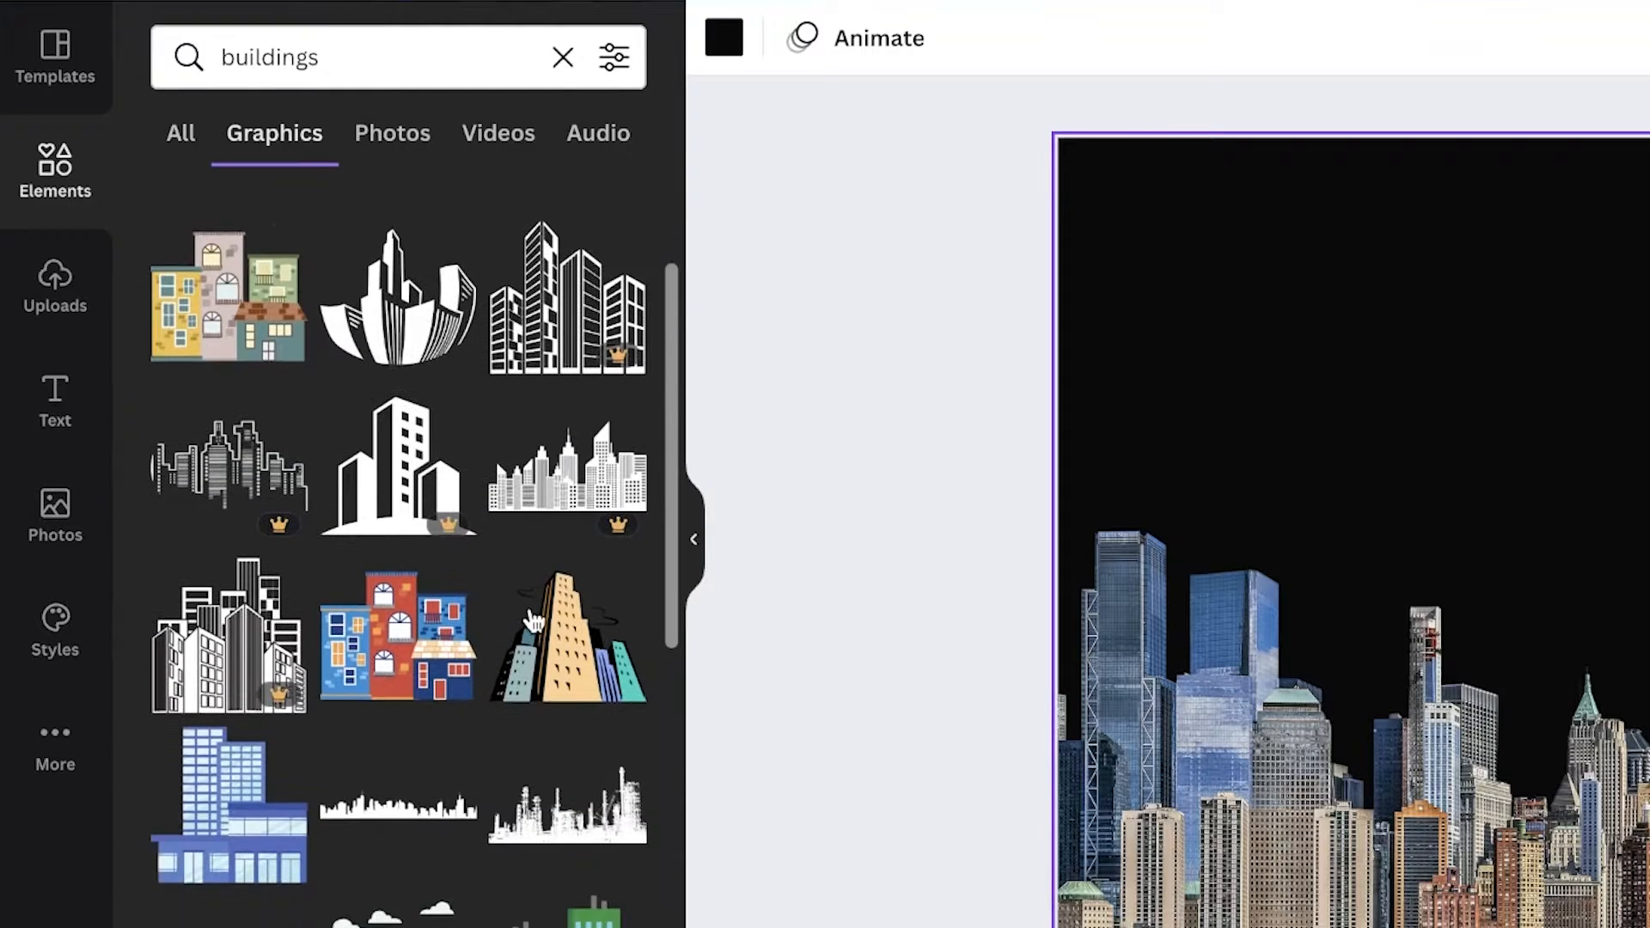
{"action": "scroll", "coordinate": [533, 619], "scroll_direction": "down", "scroll_amount": 10}
{"action": "scroll", "coordinate": [545, 492], "scroll_direction": "down", "scroll_amount": 10}
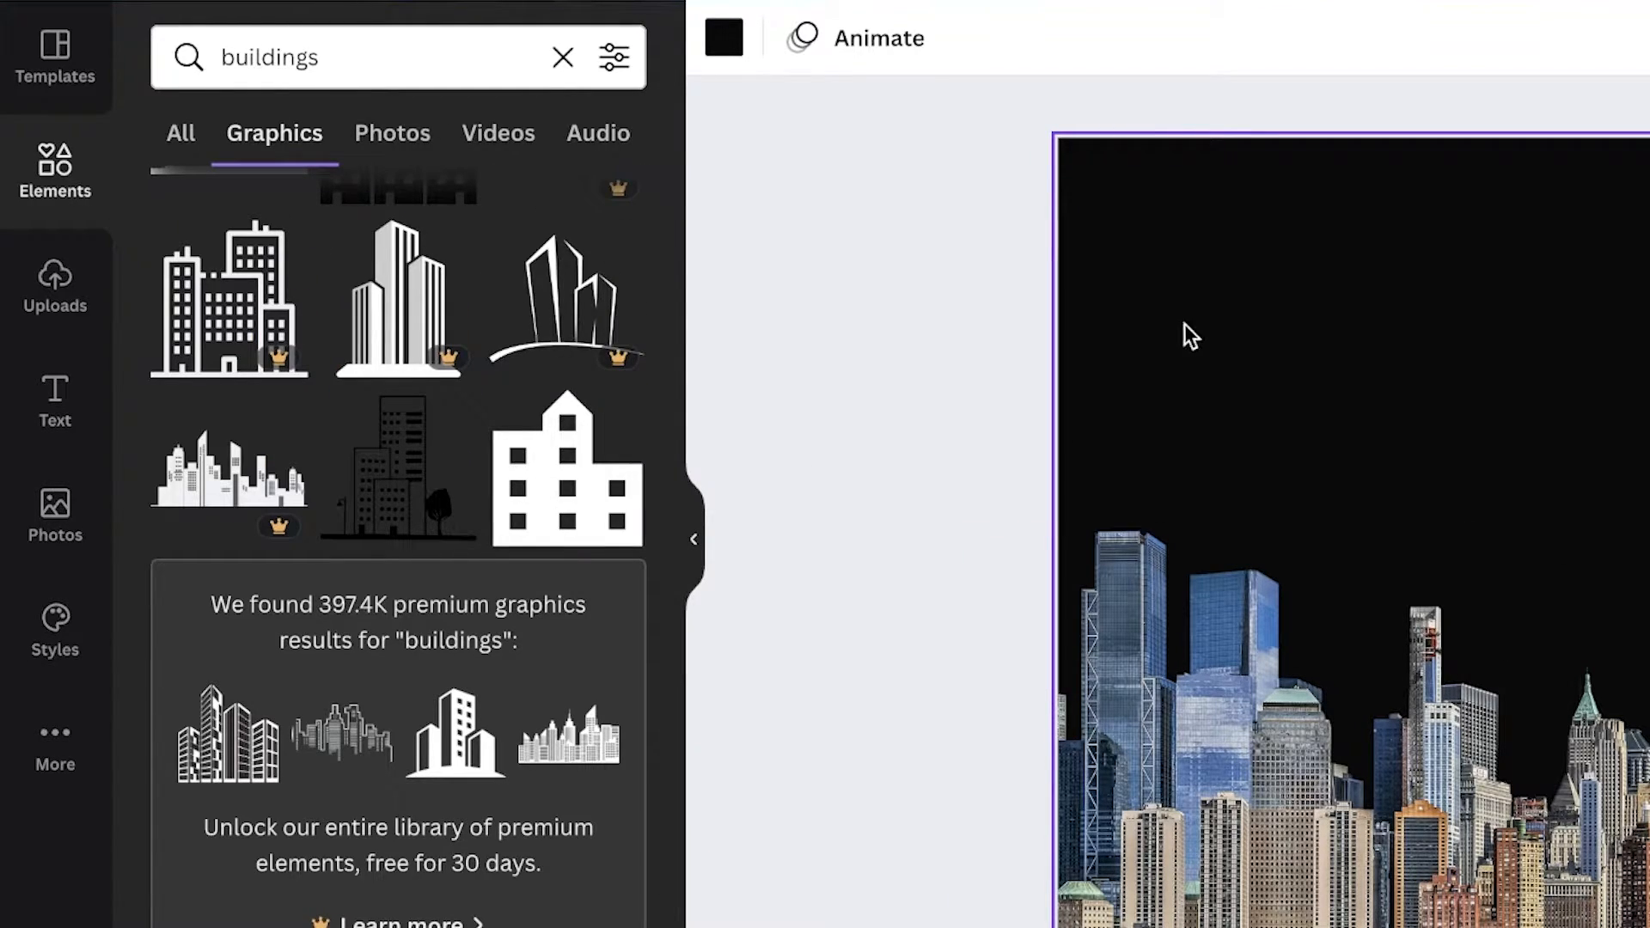
{"action": "scroll", "coordinate": [529, 514], "scroll_direction": "down", "scroll_amount": 5}
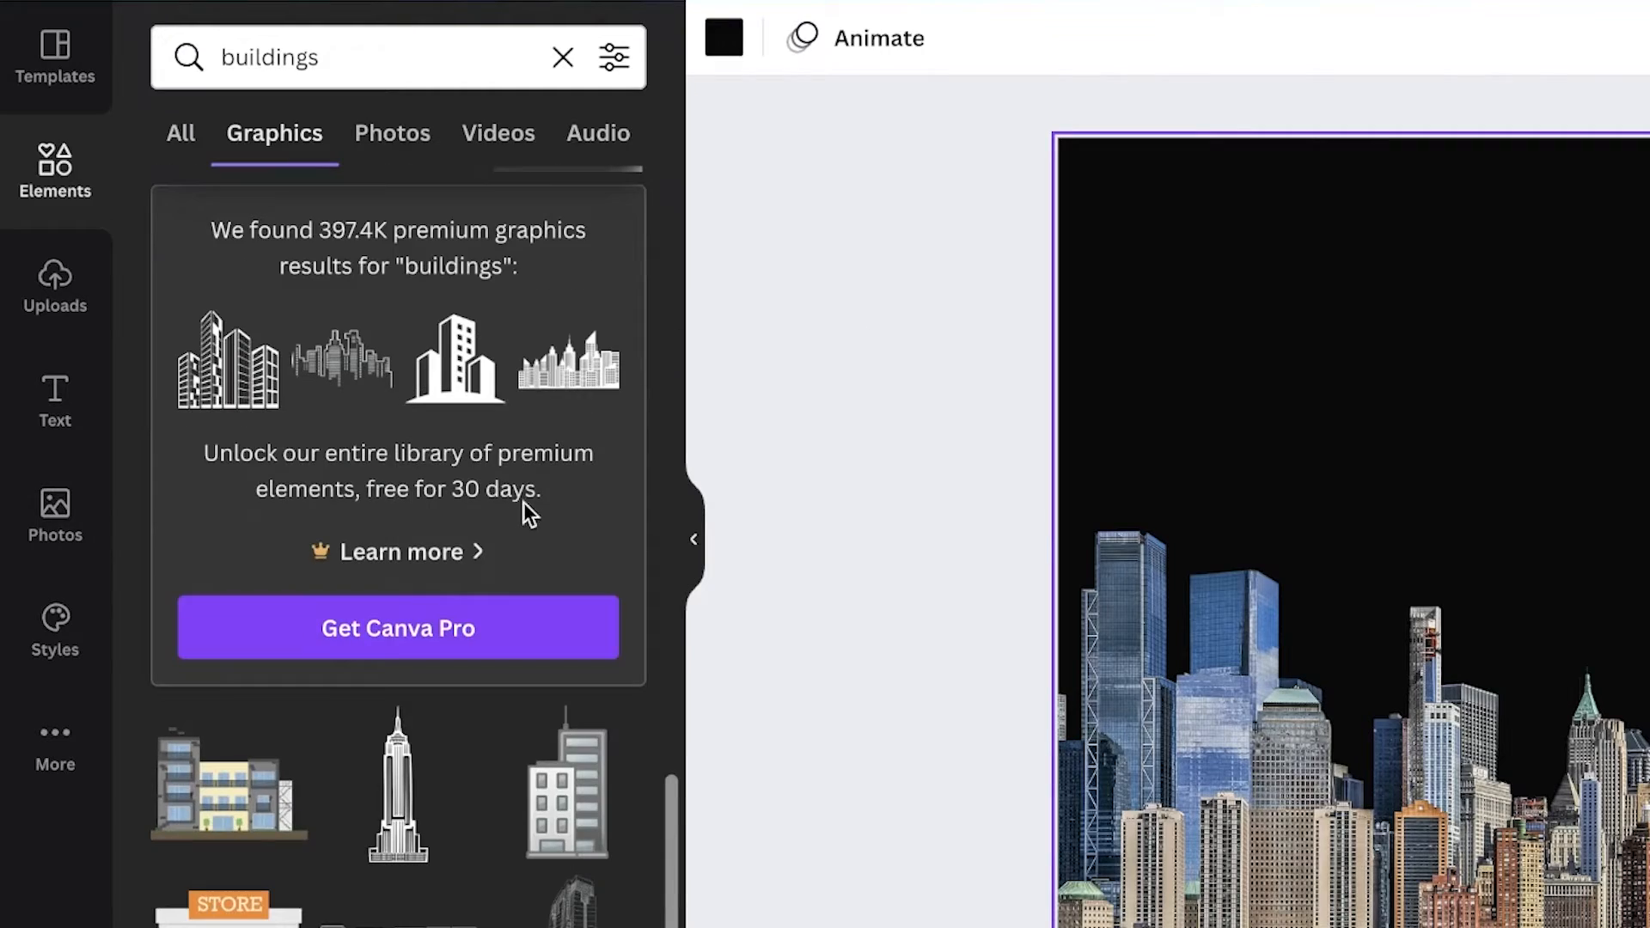
Search the elements for "stars" and place the scattered white dots graphic, reduced in size, in the page's upper-right corner.
{"action": "left_click", "coordinate": [111, 180]}
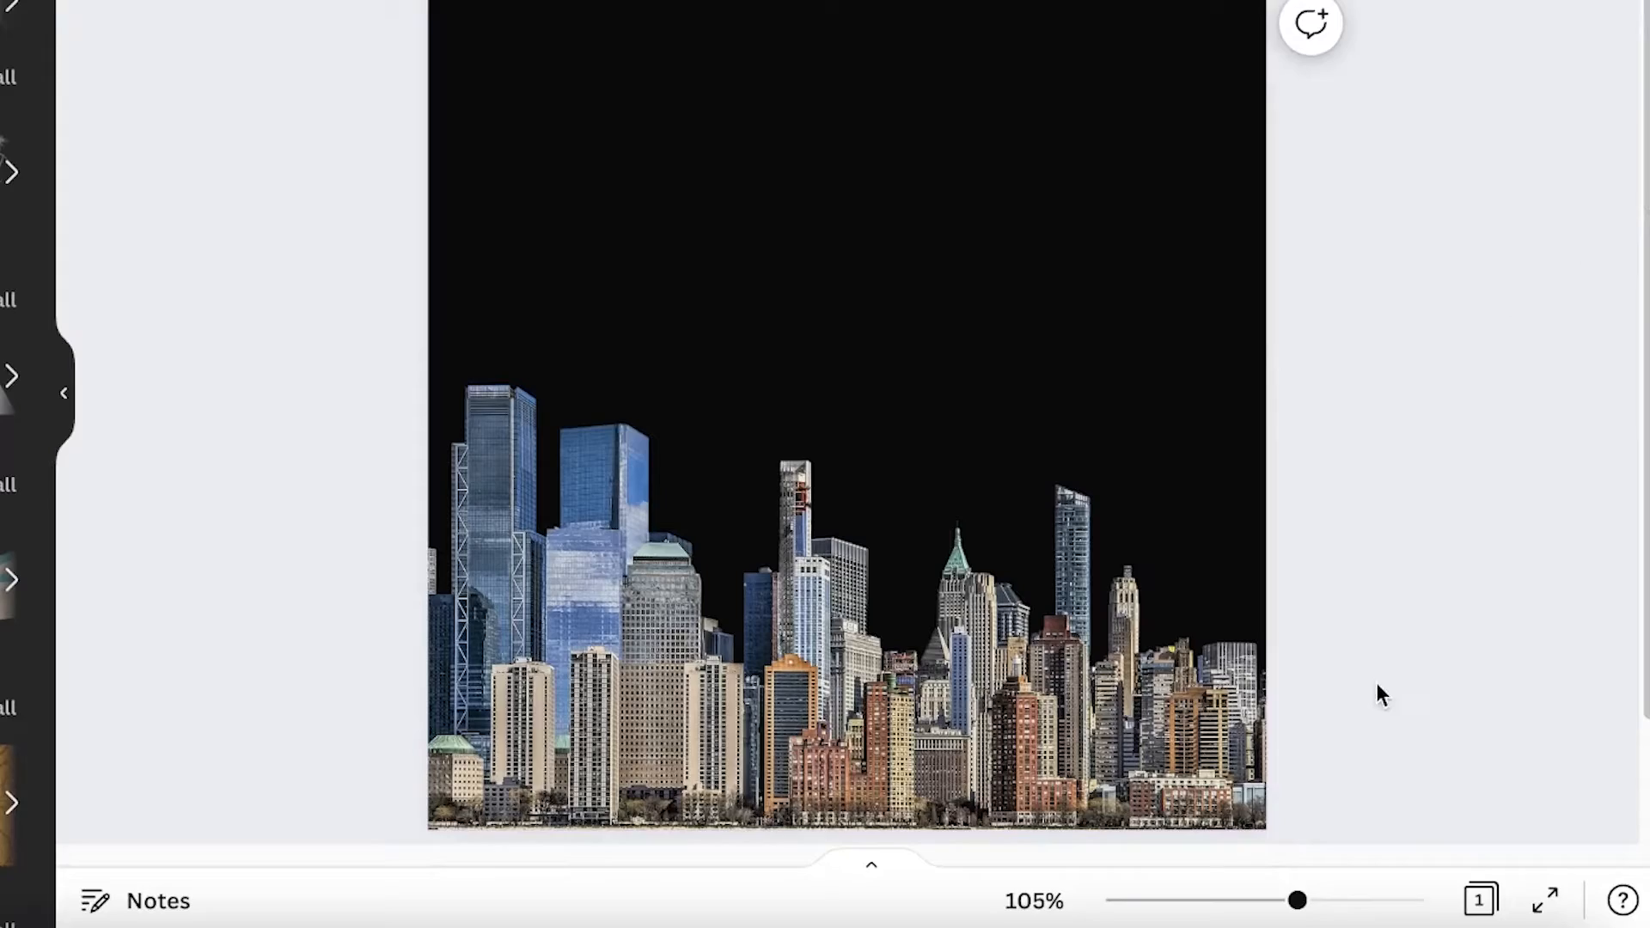
{"action": "left_click_drag", "start_coordinate": [1286, 898], "coordinate": [1321, 909]}
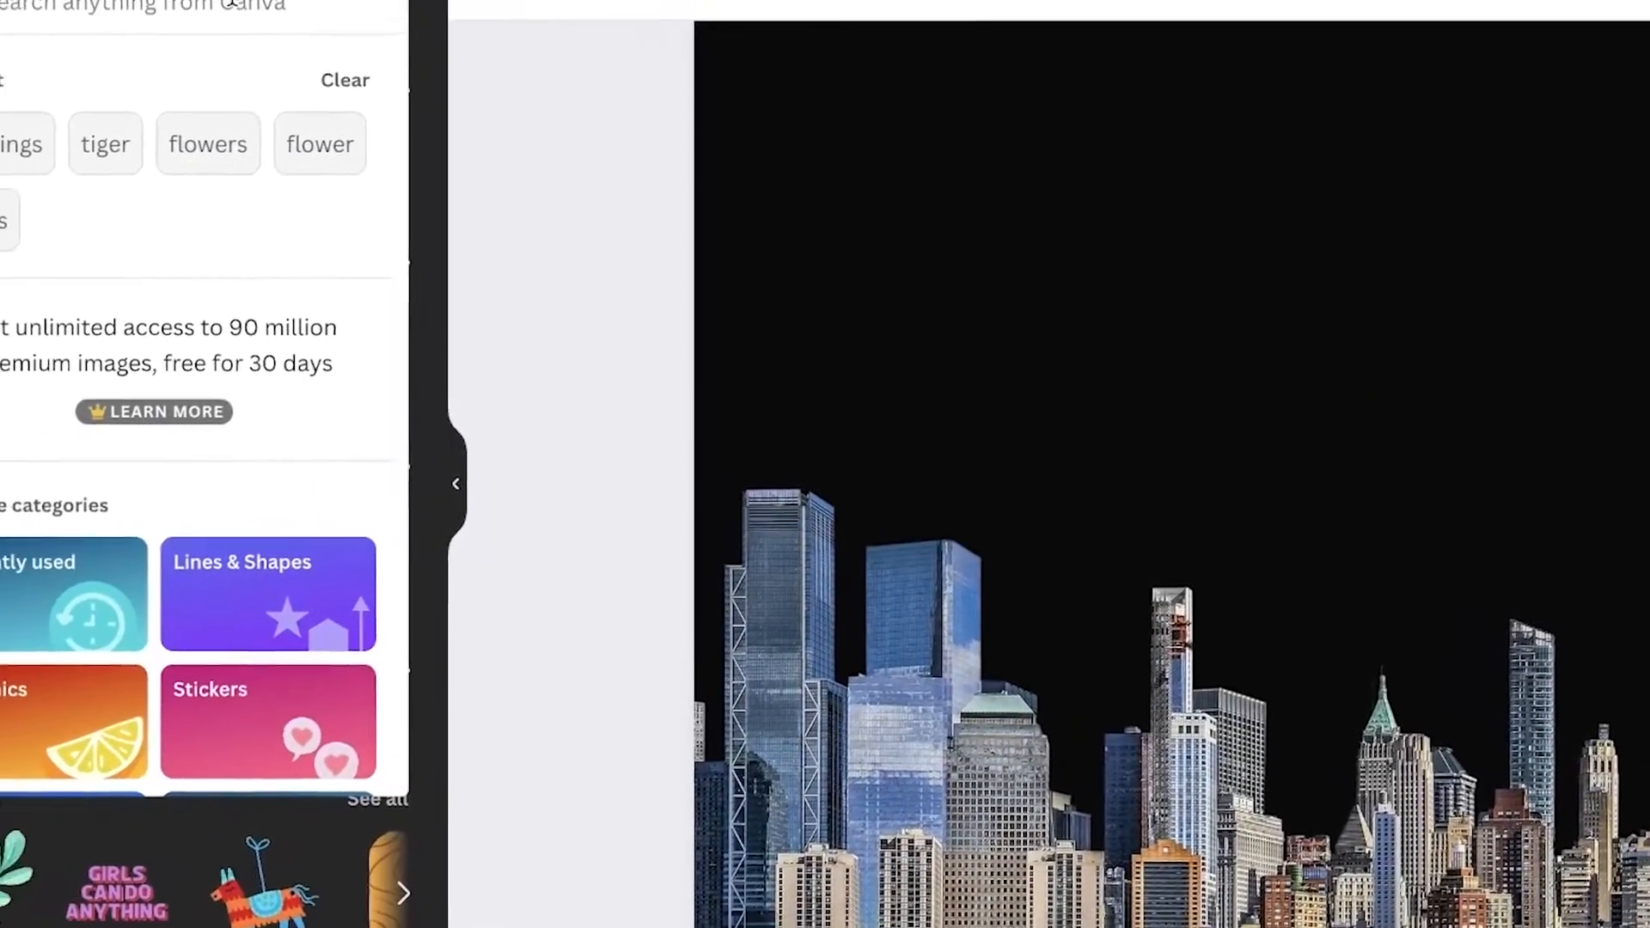
{"action": "type", "text": "stars"}
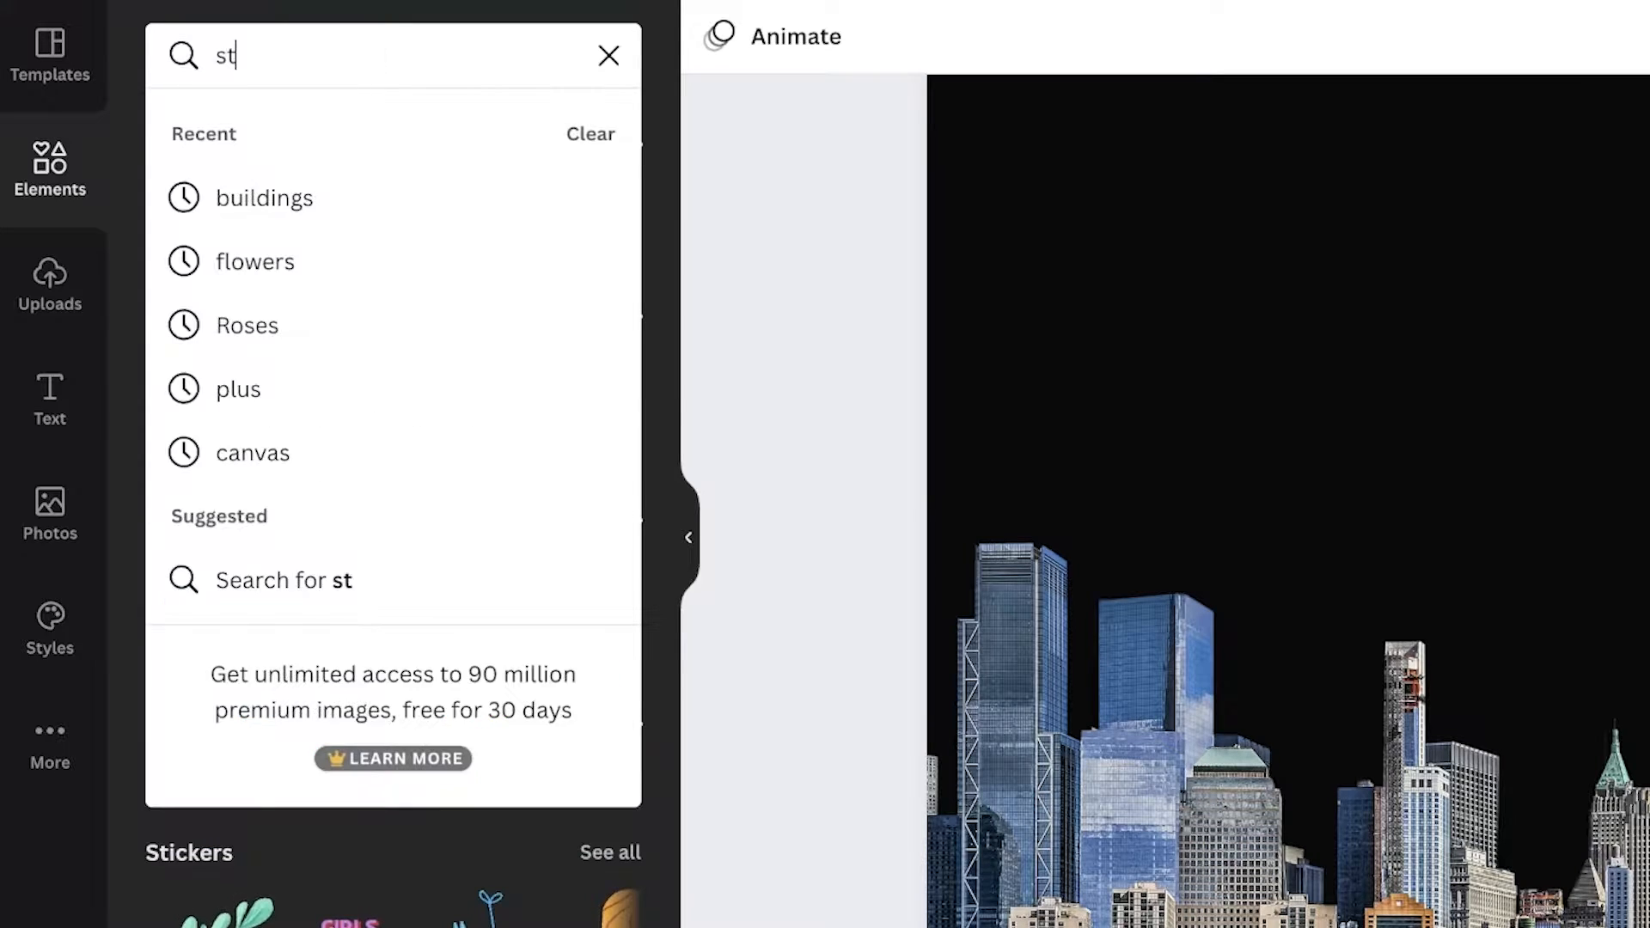
{"action": "key", "text": "Return"}
{"action": "left_click", "coordinate": [560, 358]}
{"action": "left_click_drag", "start_coordinate": [1385, 534], "coordinate": [1649, 262]}
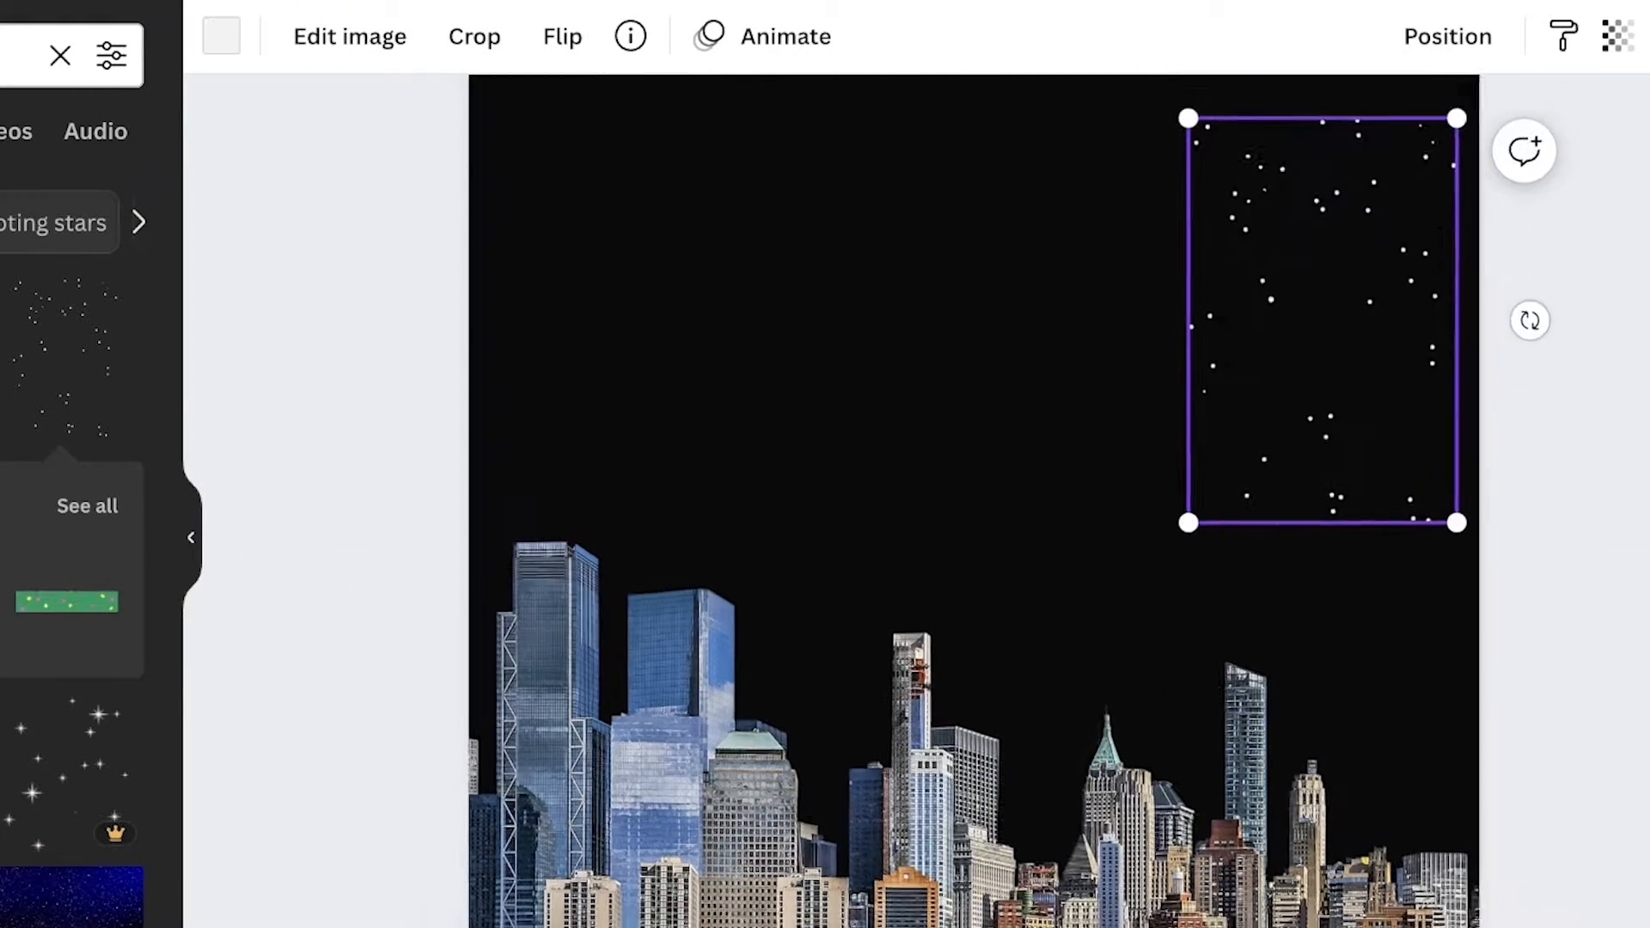
{"action": "left_click_drag", "start_coordinate": [1349, 324], "coordinate": [1340, 246]}
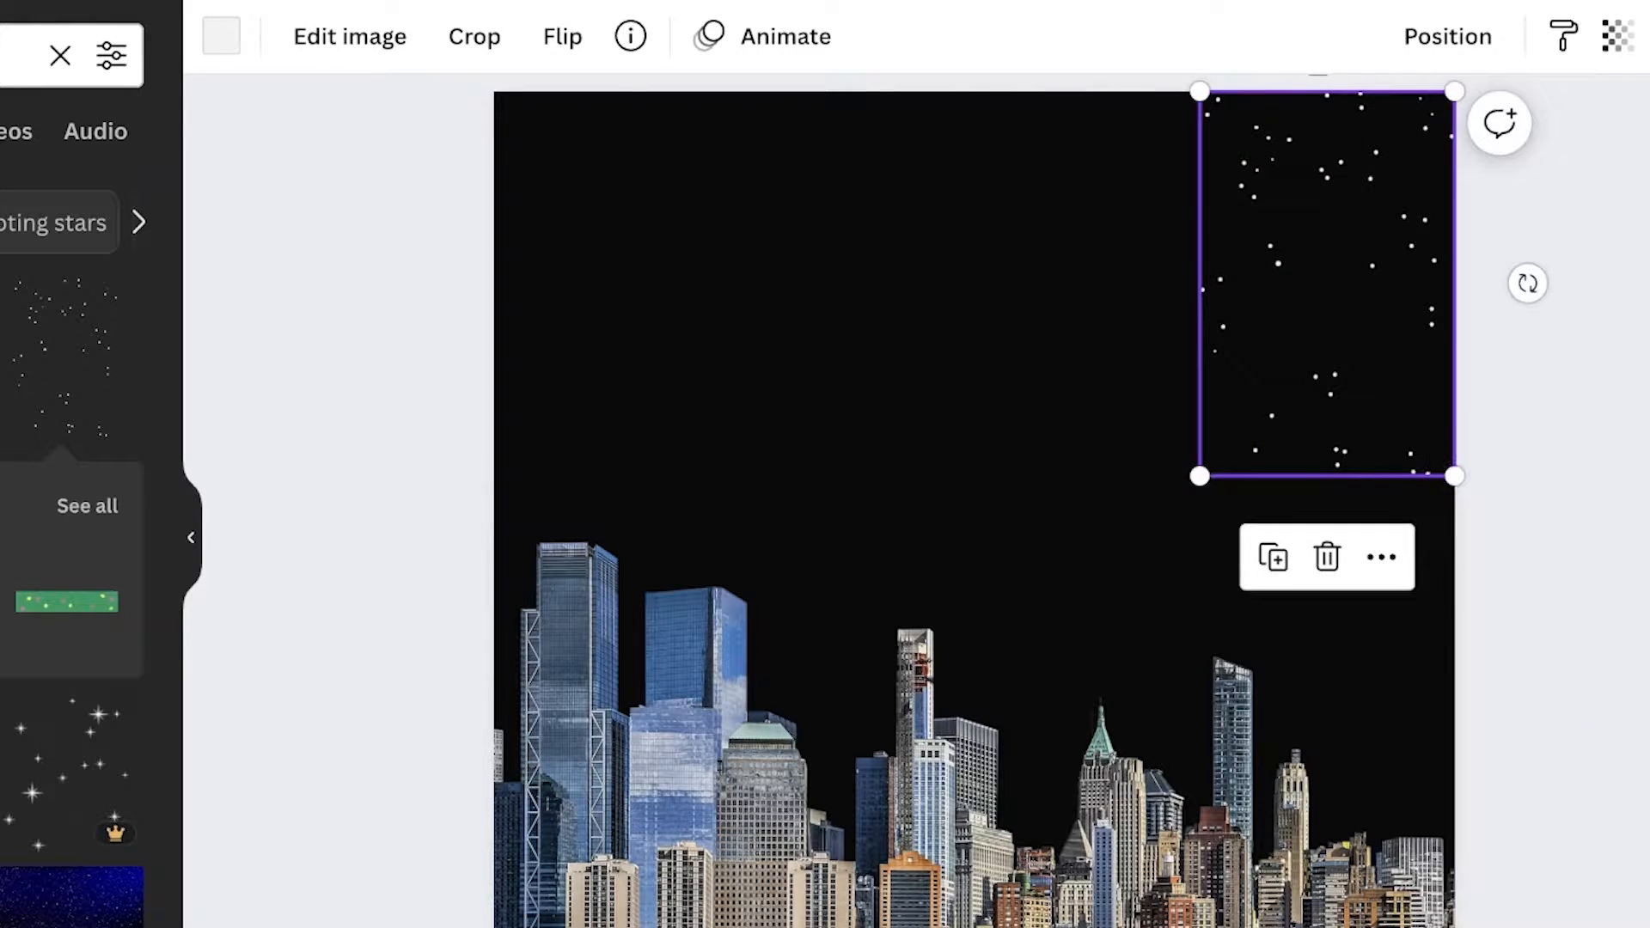
Duplicate the star graphic twice and rotate the copies, placing one in the middle of the sky and one in the page's upper-left corner.
{"action": "left_click_drag", "start_coordinate": [1330, 336], "coordinate": [1056, 387]}
{"action": "left_click_drag", "start_coordinate": [1255, 340], "coordinate": [1065, 214]}
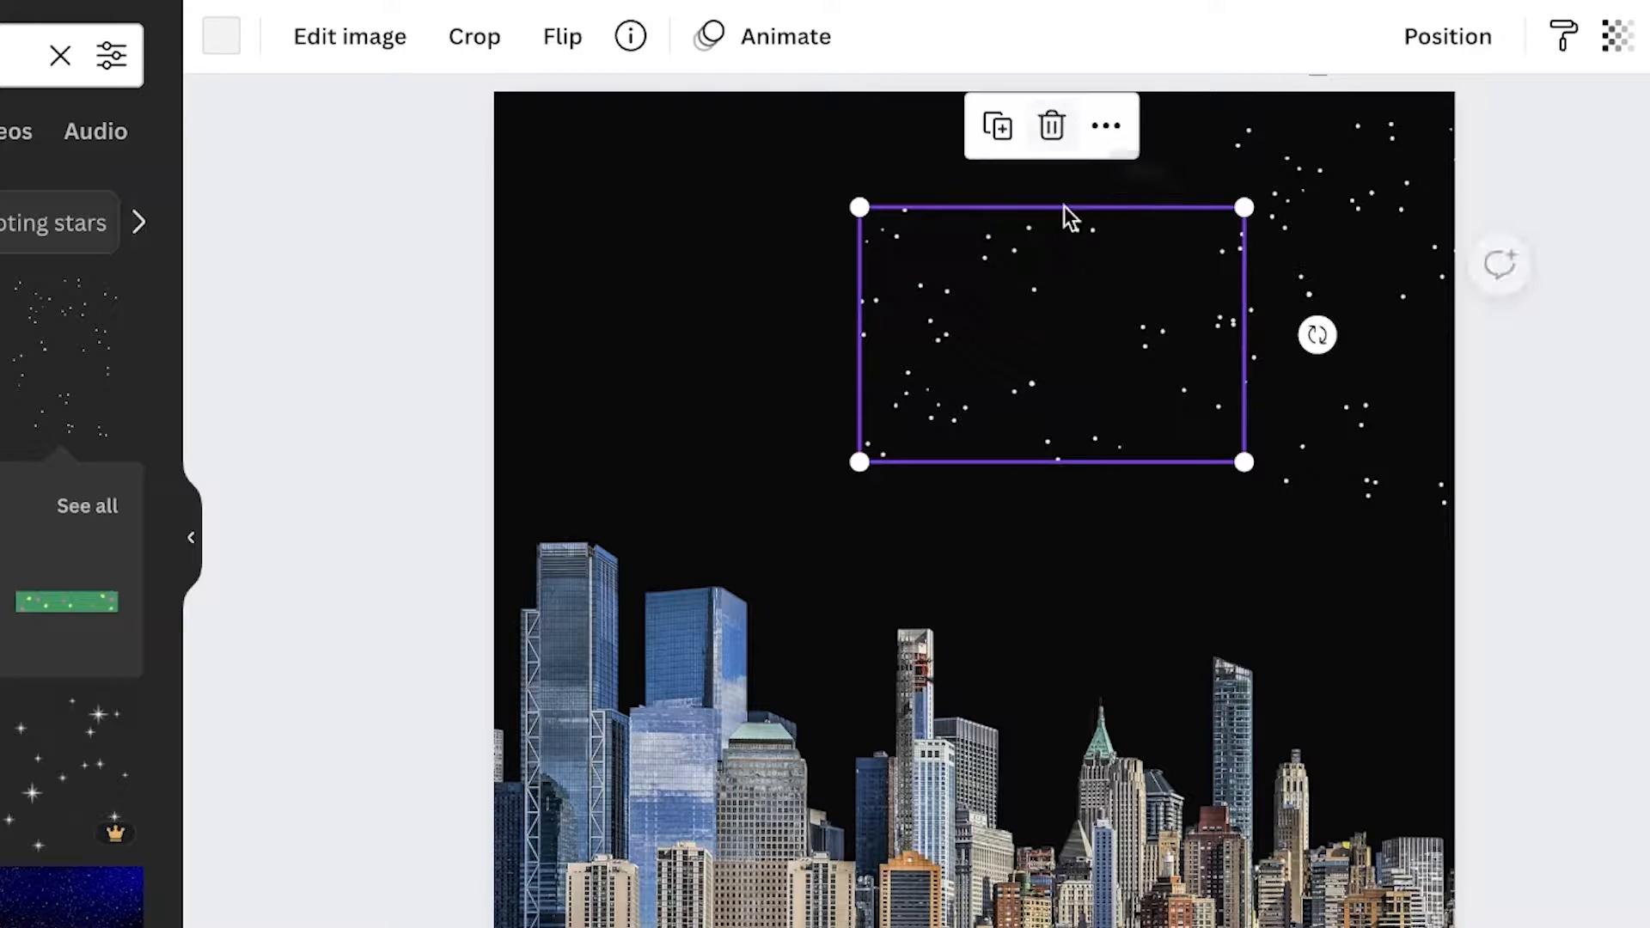
{"action": "left_click", "coordinate": [996, 351]}
{"action": "left_click_drag", "start_coordinate": [969, 303], "coordinate": [611, 214]}
{"action": "left_click", "coordinate": [1022, 547]}
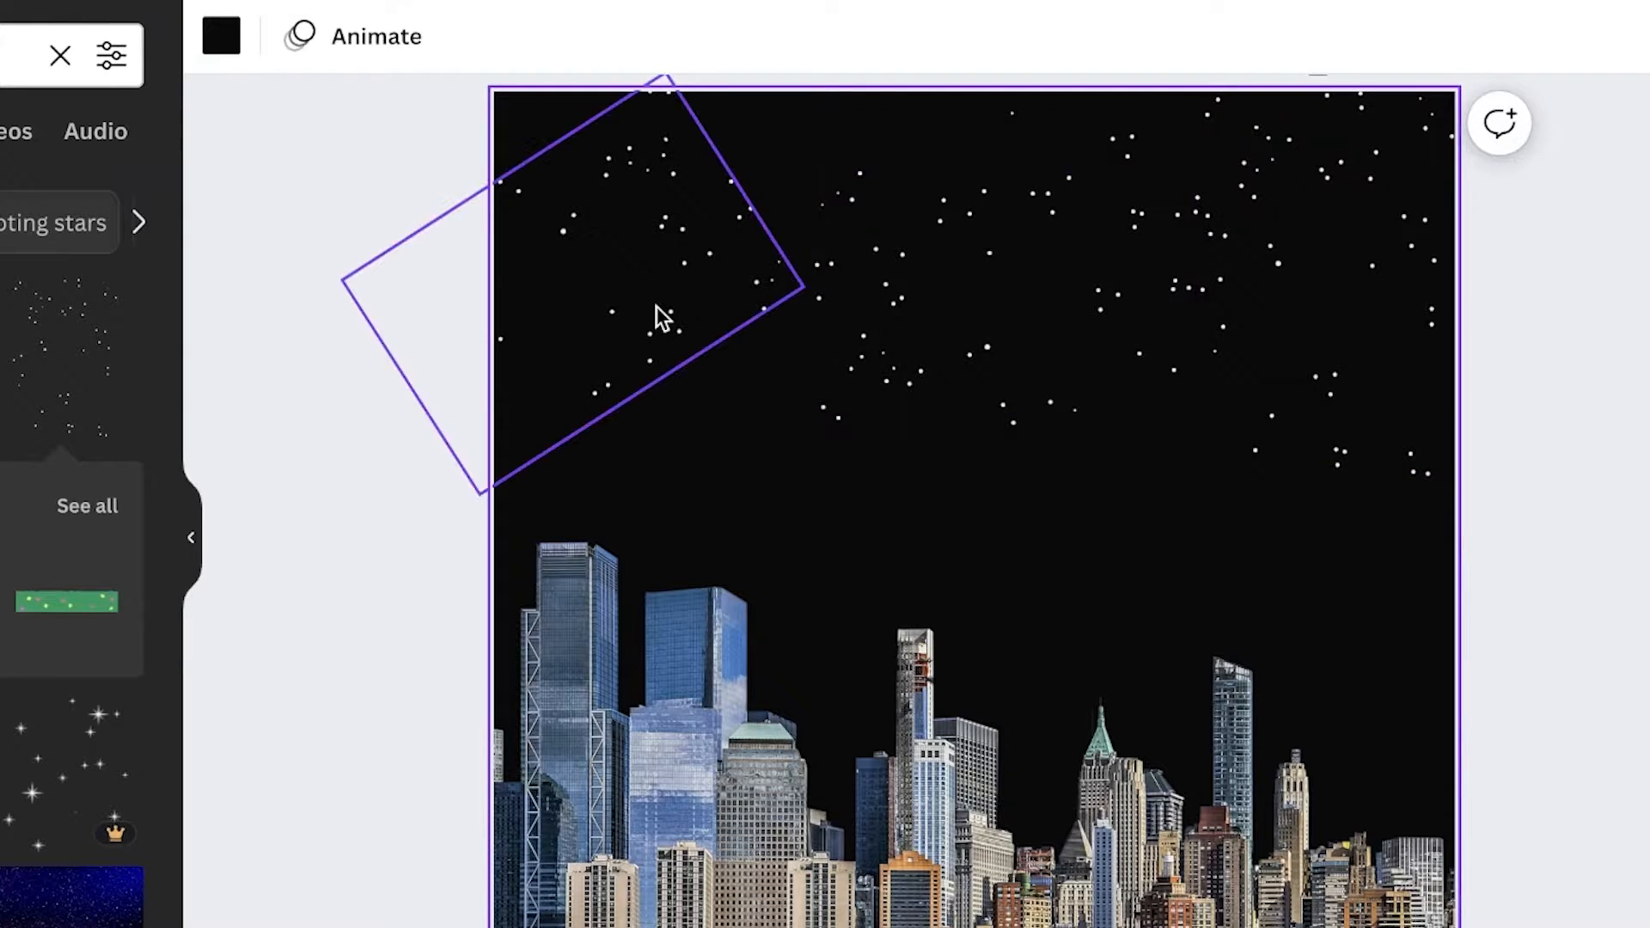
{"action": "left_click", "coordinate": [903, 288]}
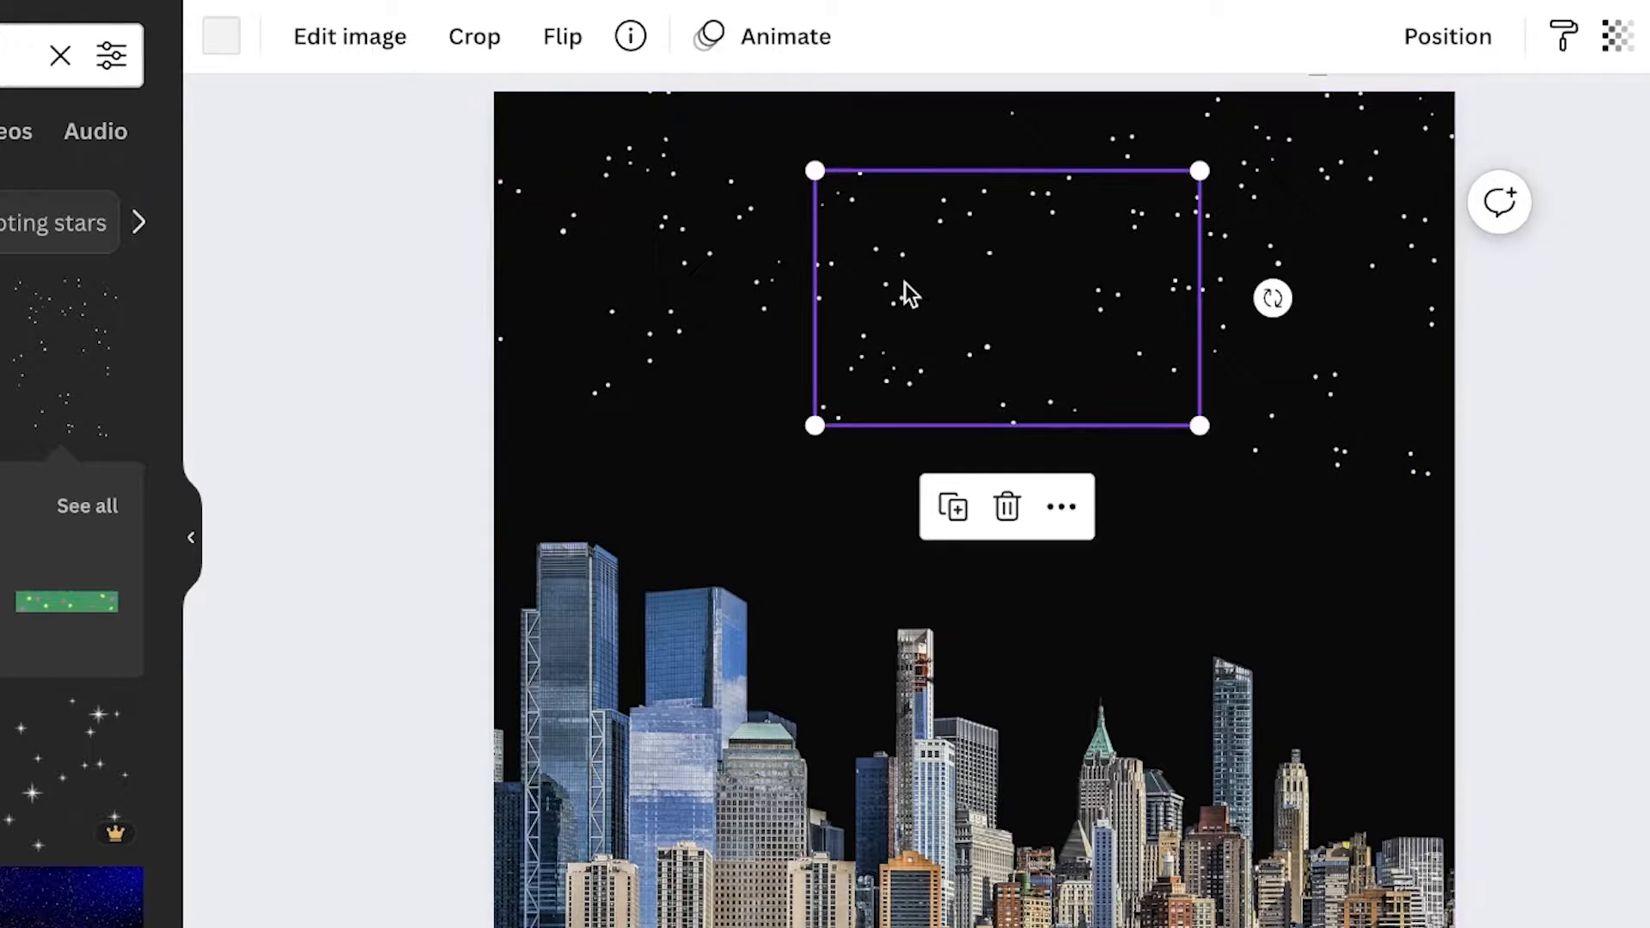
Nudge the middle star graphic slightly left, and enlarge and reposition the tilted star copy over the sky's upper-left area.
{"action": "left_click_drag", "start_coordinate": [903, 288], "coordinate": [891, 284]}
{"action": "left_click", "coordinate": [873, 504]}
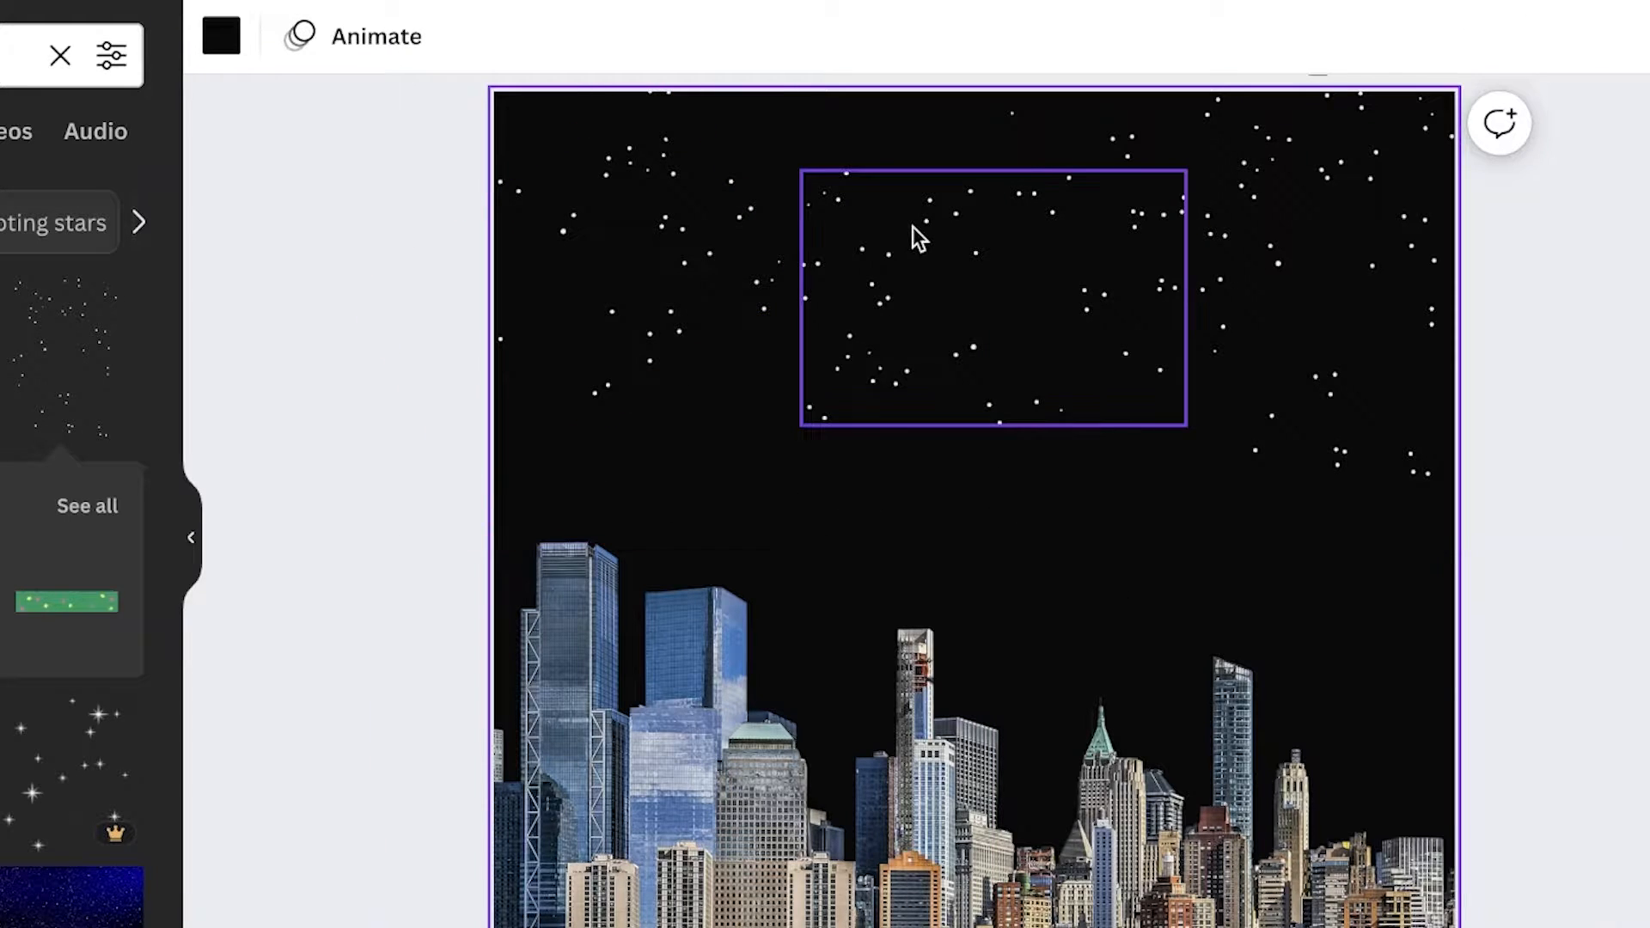
{"action": "left_click", "coordinate": [718, 258]}
{"action": "left_click_drag", "start_coordinate": [719, 258], "coordinate": [880, 180]}
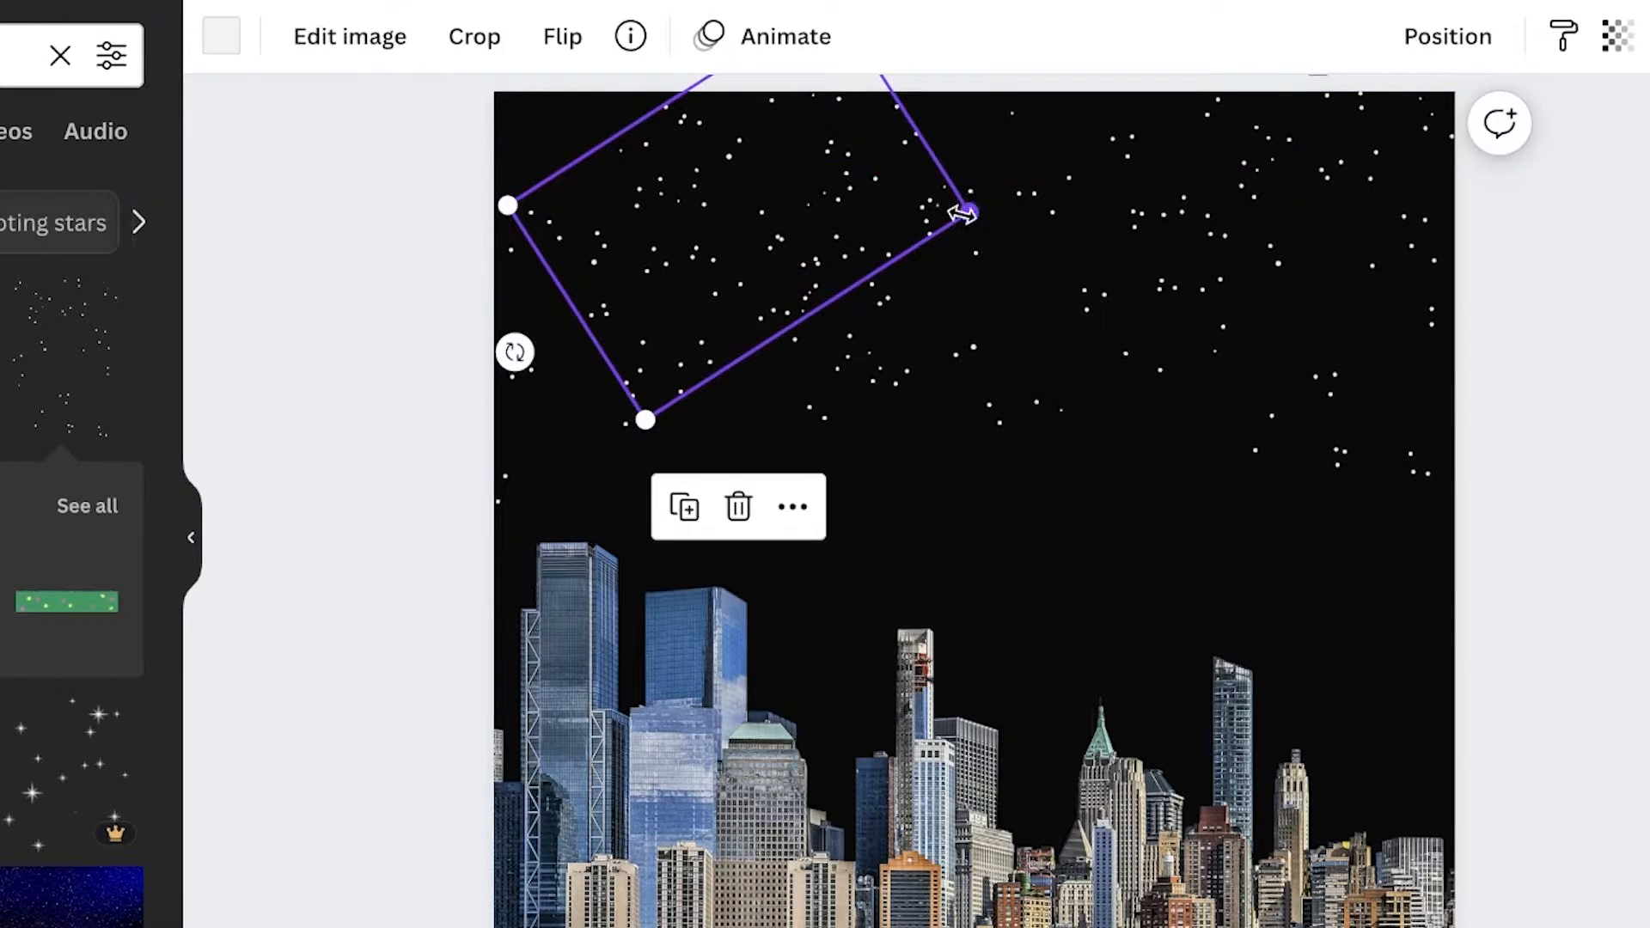
{"action": "left_click_drag", "start_coordinate": [966, 214], "coordinate": [1243, 217]}
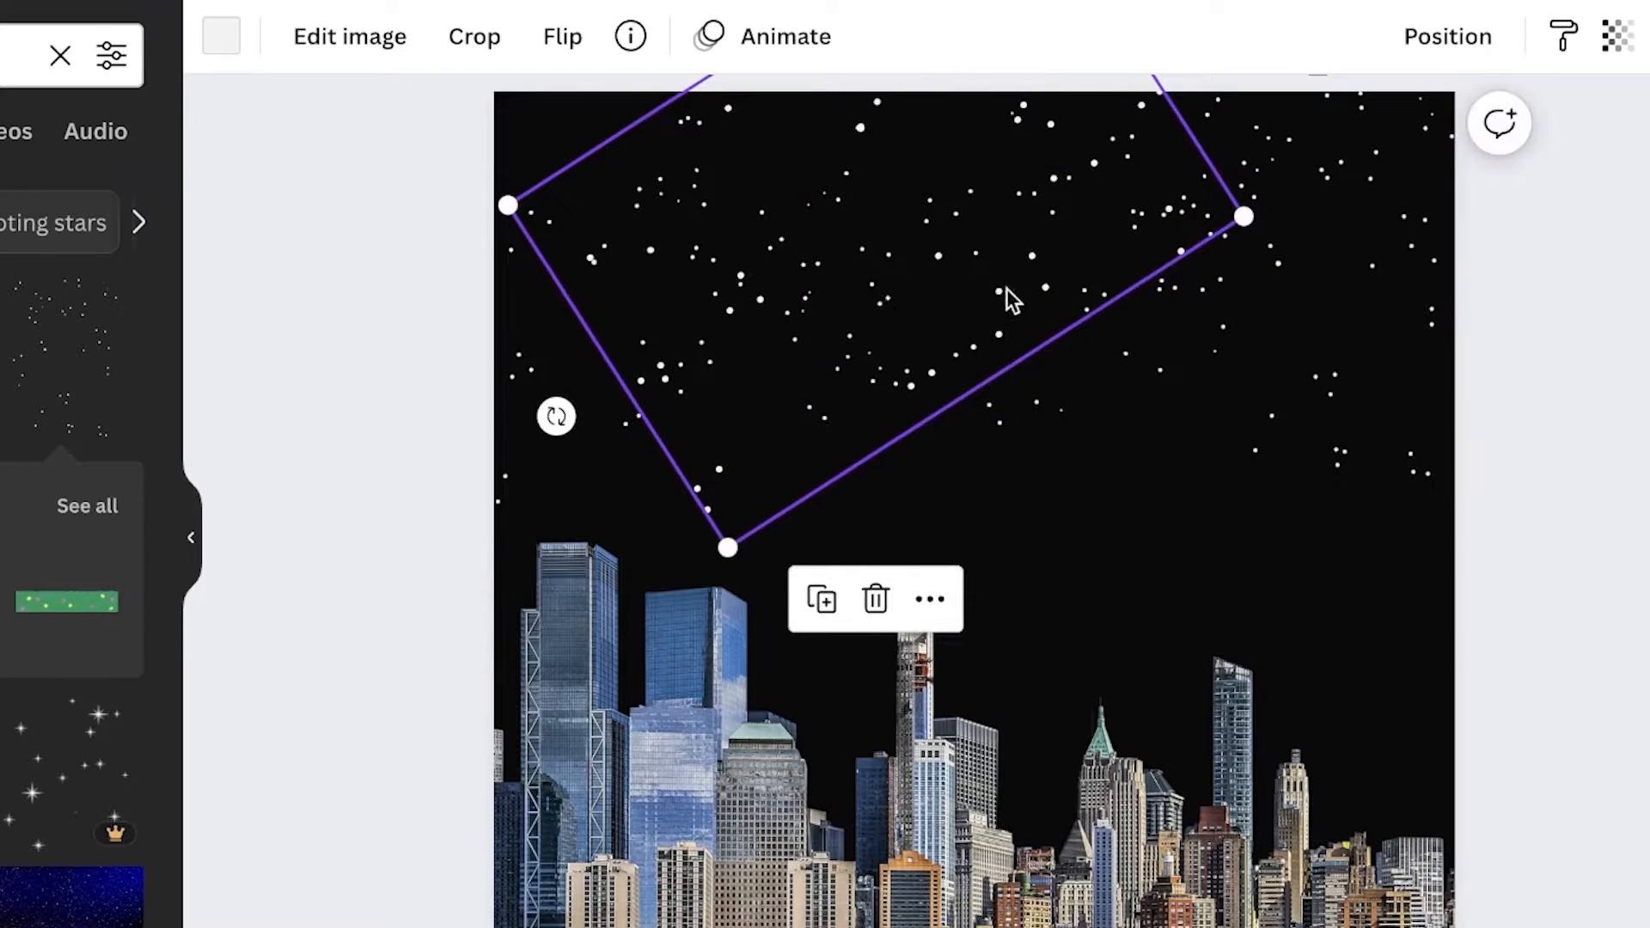
{"action": "left_click_drag", "start_coordinate": [1006, 288], "coordinate": [941, 314]}
{"action": "left_click", "coordinate": [1580, 341]}
{"action": "left_click", "coordinate": [1530, 361]}
Try adding the copper star confetti graphic and another scattered white dots graphic from the "stars" results.
{"action": "scroll", "coordinate": [860, 486], "scroll_direction": "down", "scroll_amount": 1}
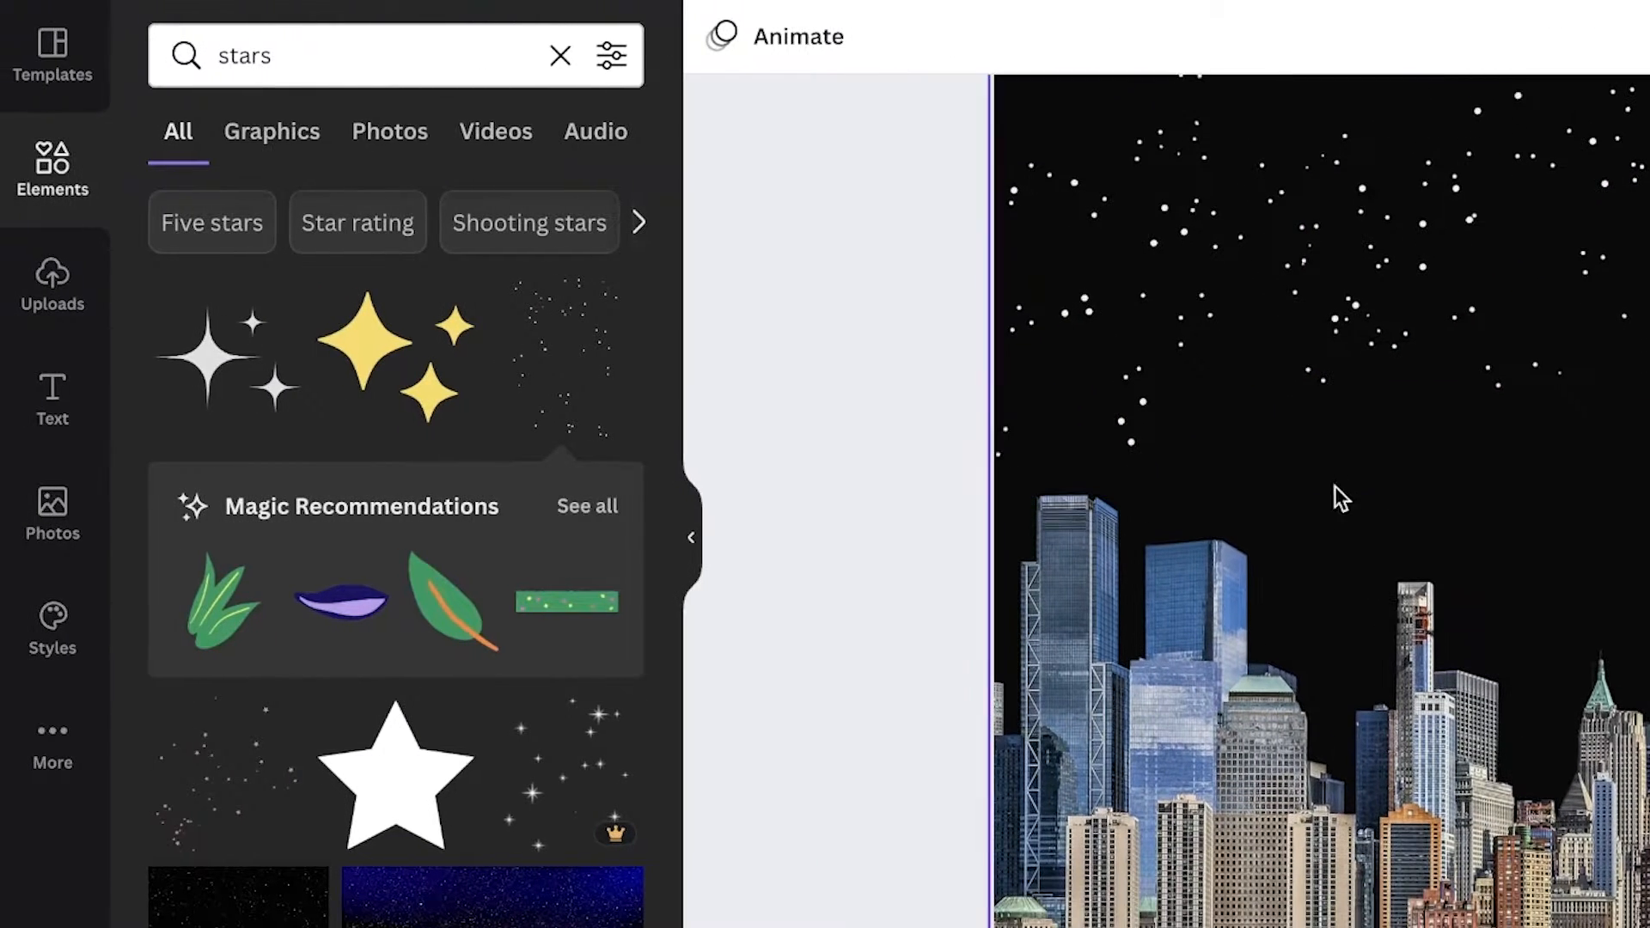
{"action": "scroll", "coordinate": [258, 729], "scroll_direction": "down", "scroll_amount": 1}
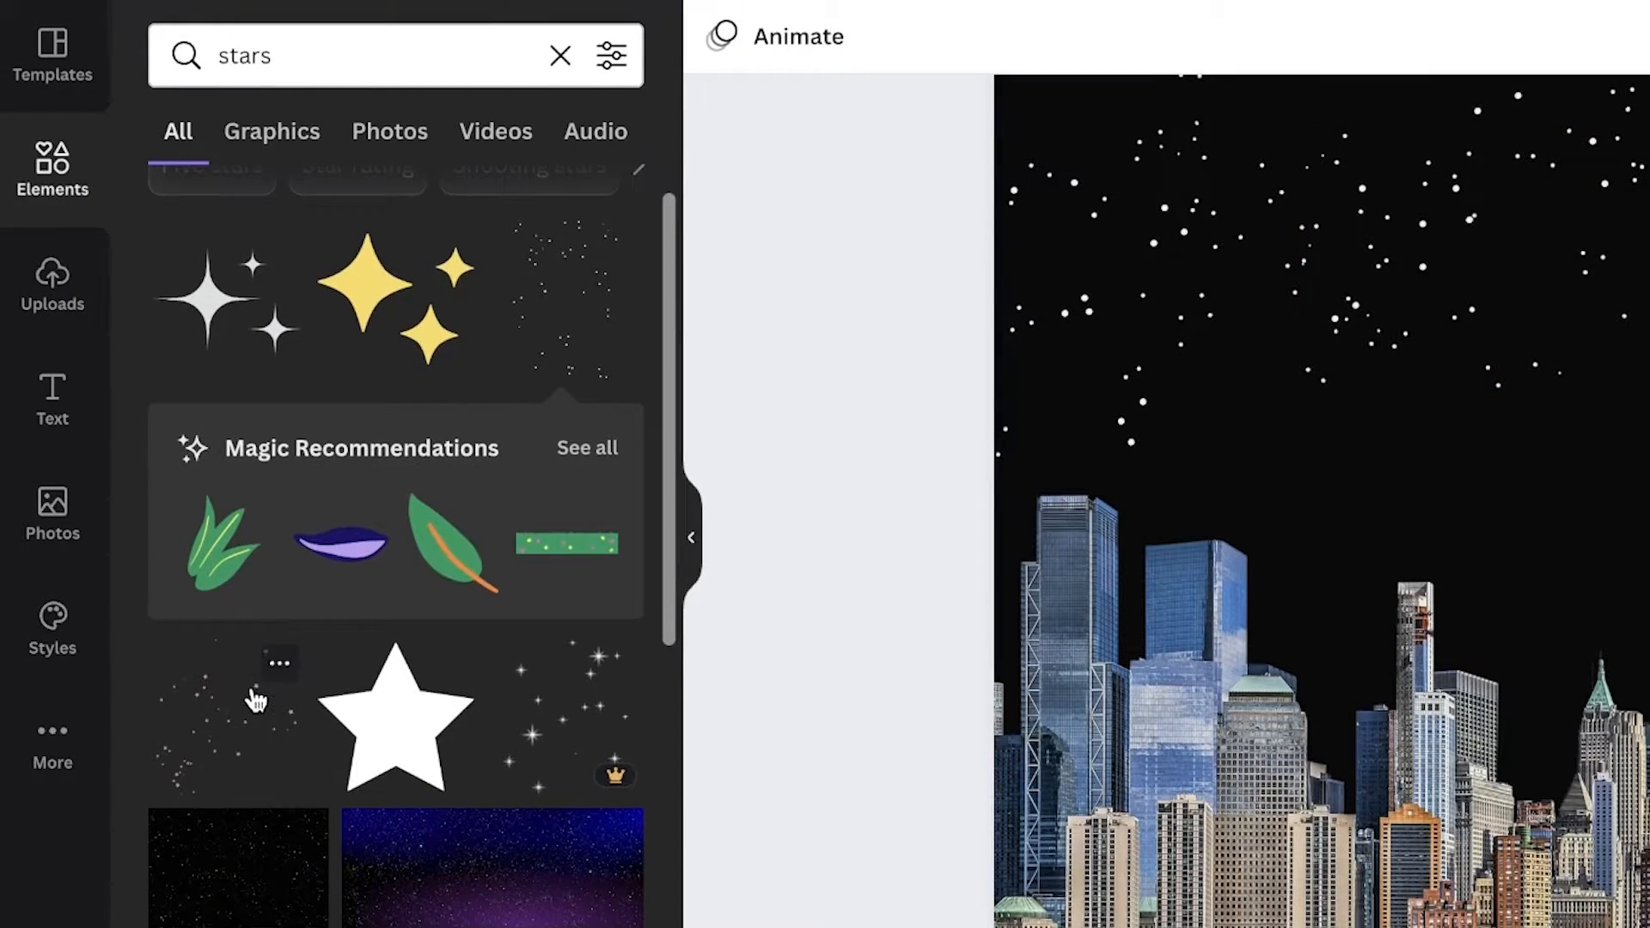
{"action": "left_click", "coordinate": [256, 700]}
{"action": "left_click_drag", "start_coordinate": [1582, 476], "coordinate": [1563, 306]}
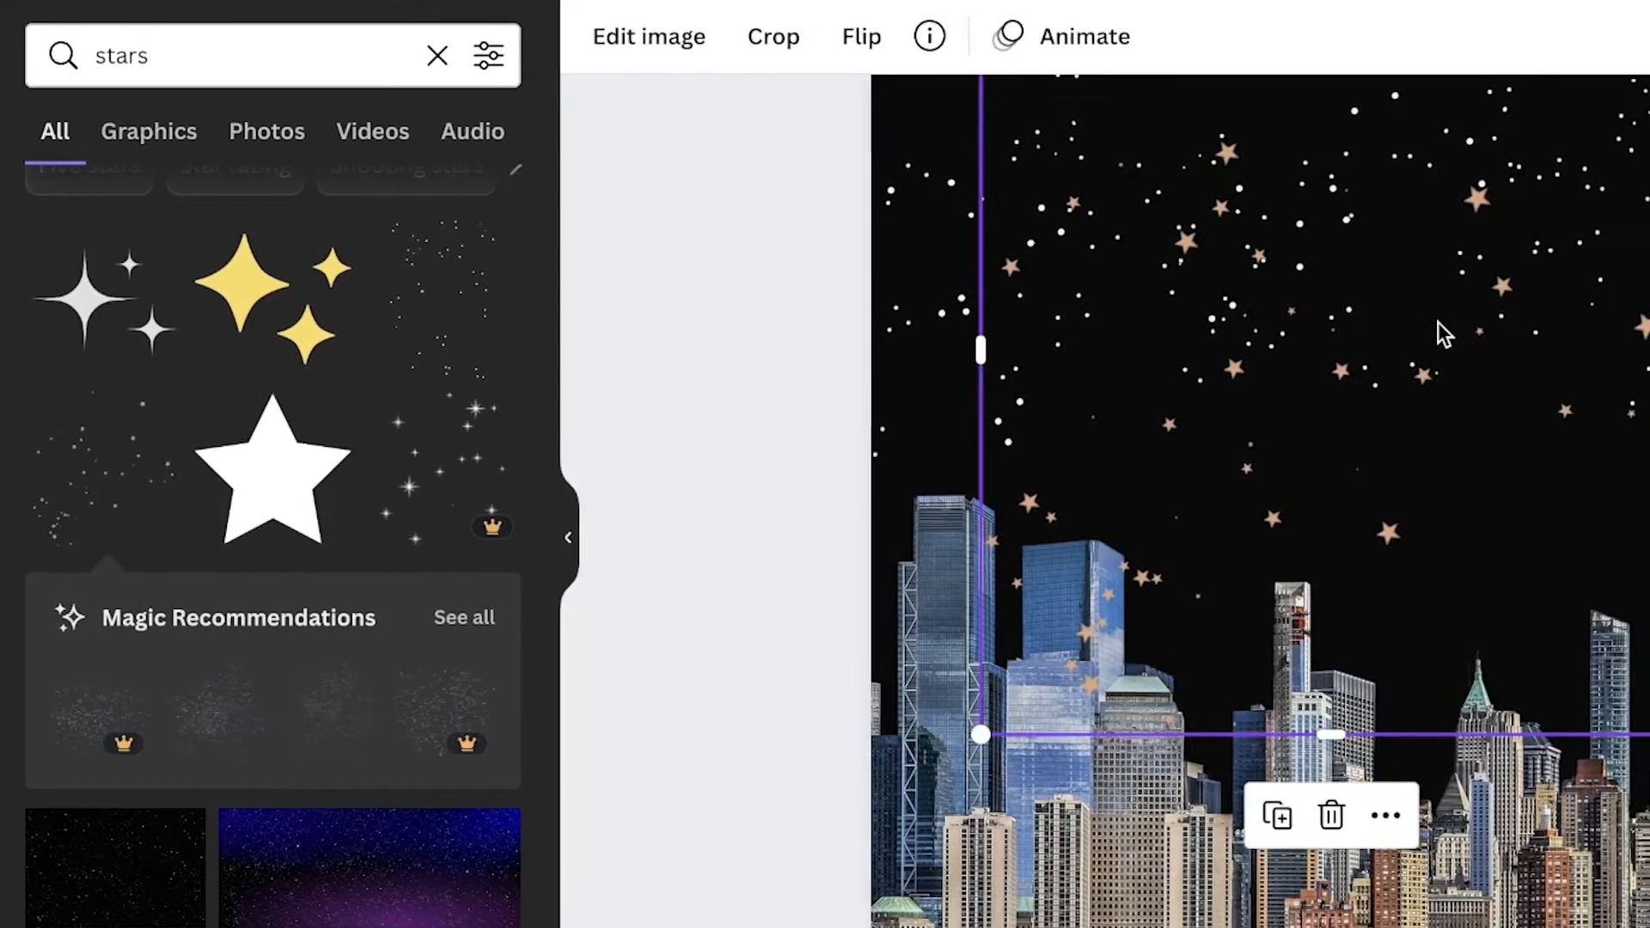
{"action": "key", "text": "Delete"}
{"action": "scroll", "coordinate": [1296, 301], "scroll_direction": "up", "scroll_amount": 2}
{"action": "left_click", "coordinate": [327, 306]}
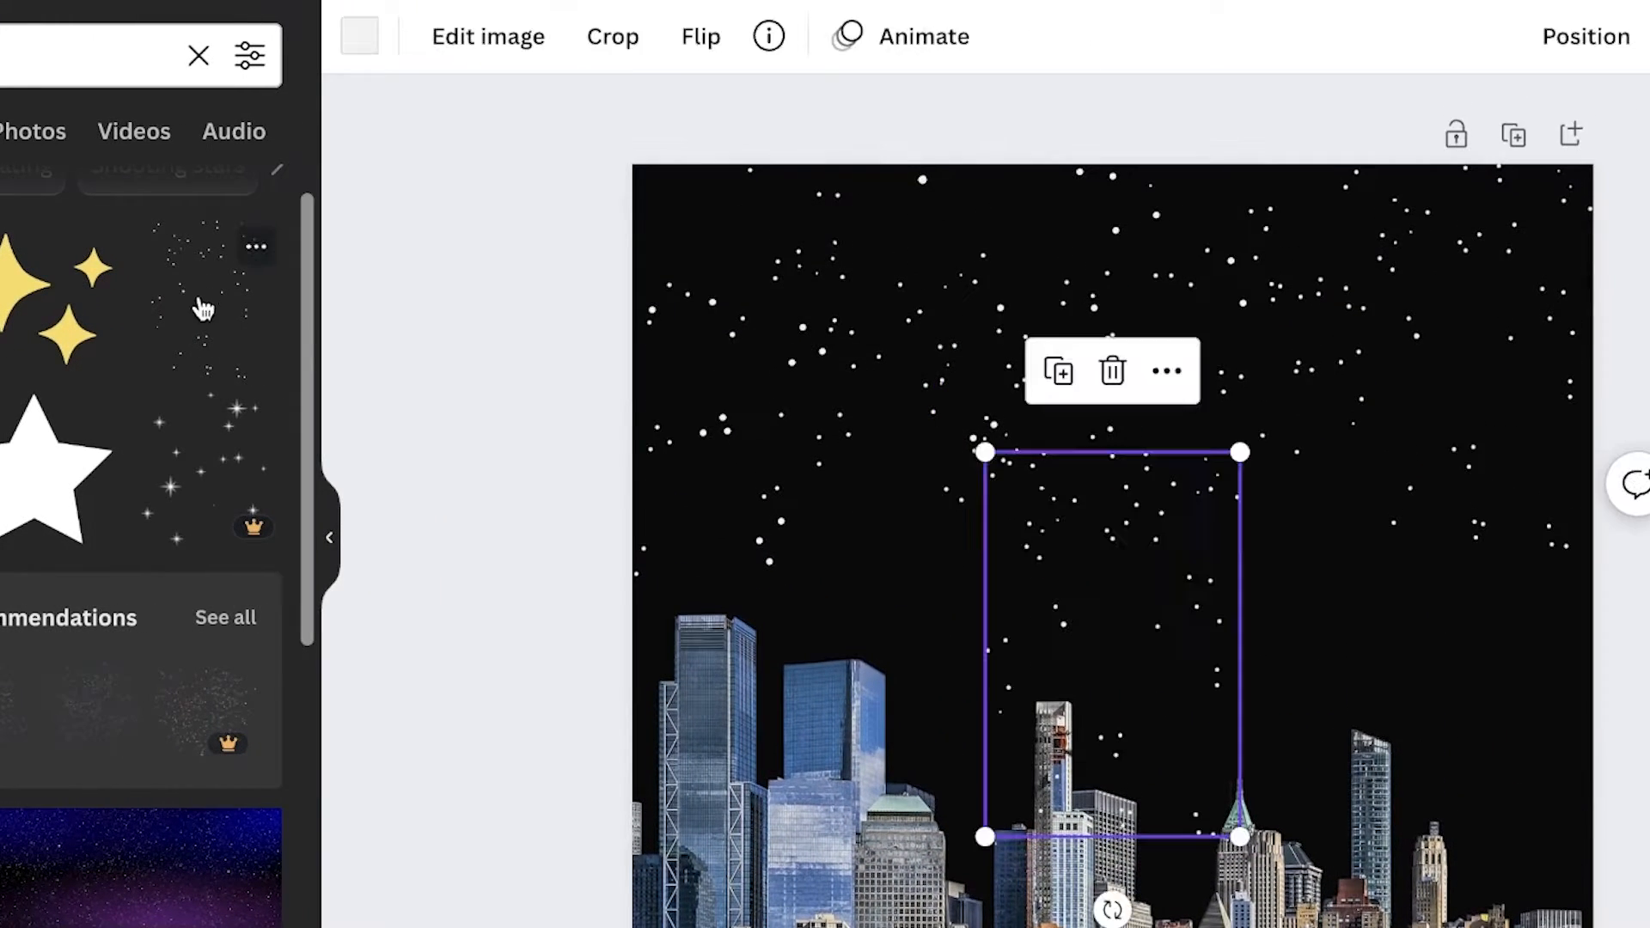
{"action": "left_click", "coordinate": [921, 519]}
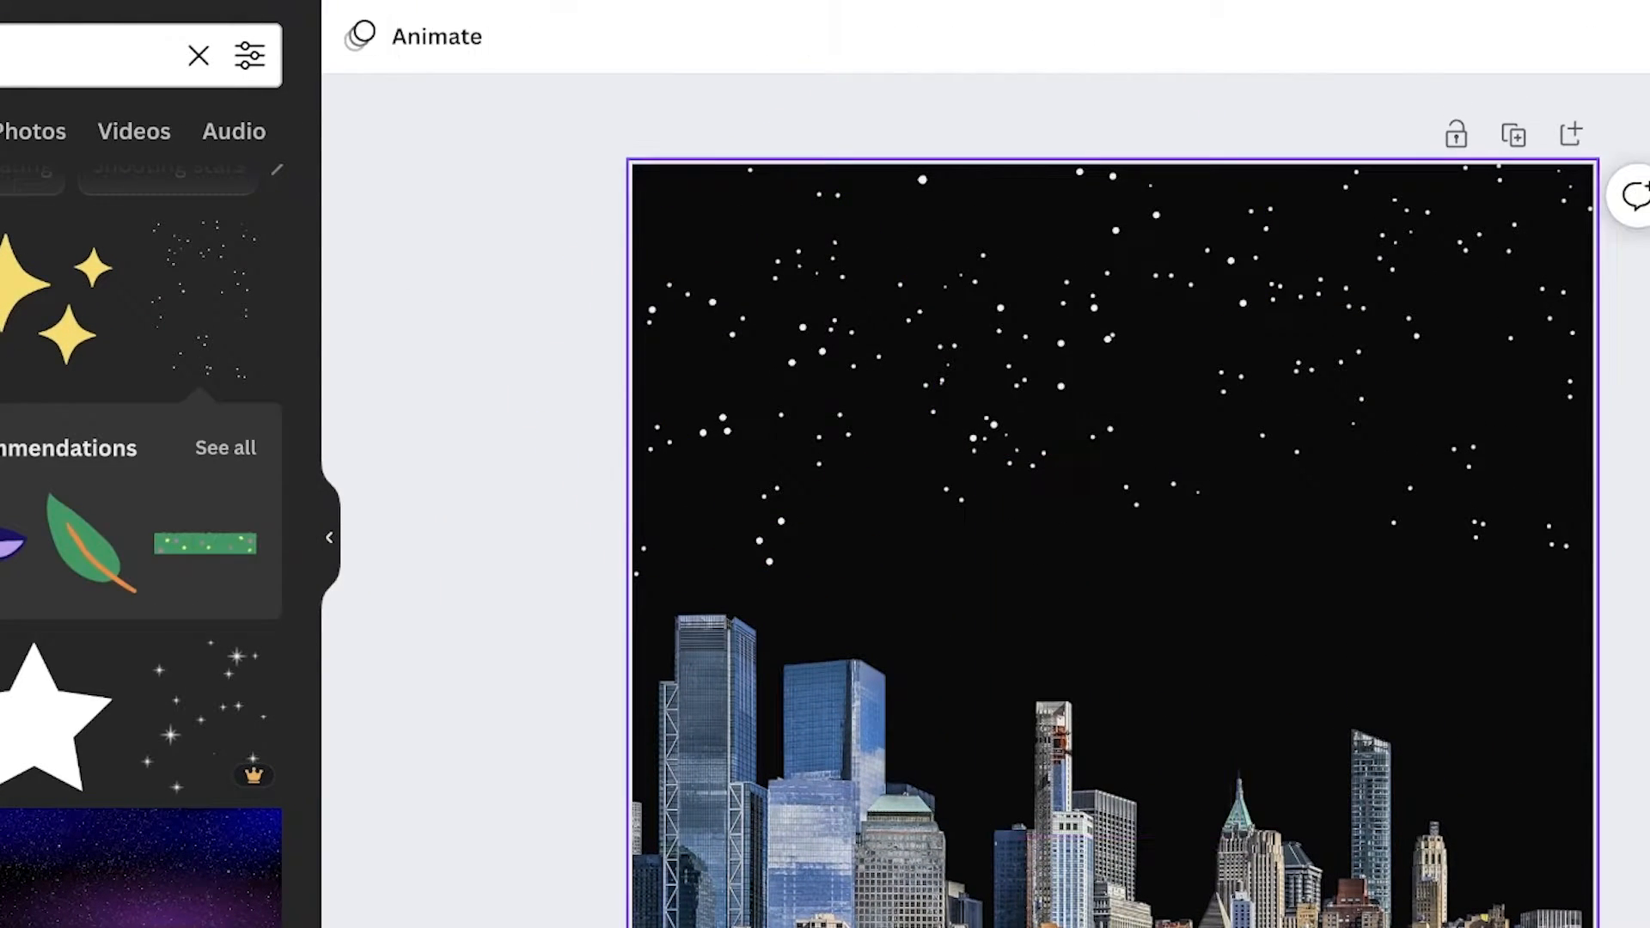
Look through the graphics results of the "stars" search for other star illustrations.
{"action": "scroll", "coordinate": [142, 515], "scroll_direction": "down", "scroll_amount": 5}
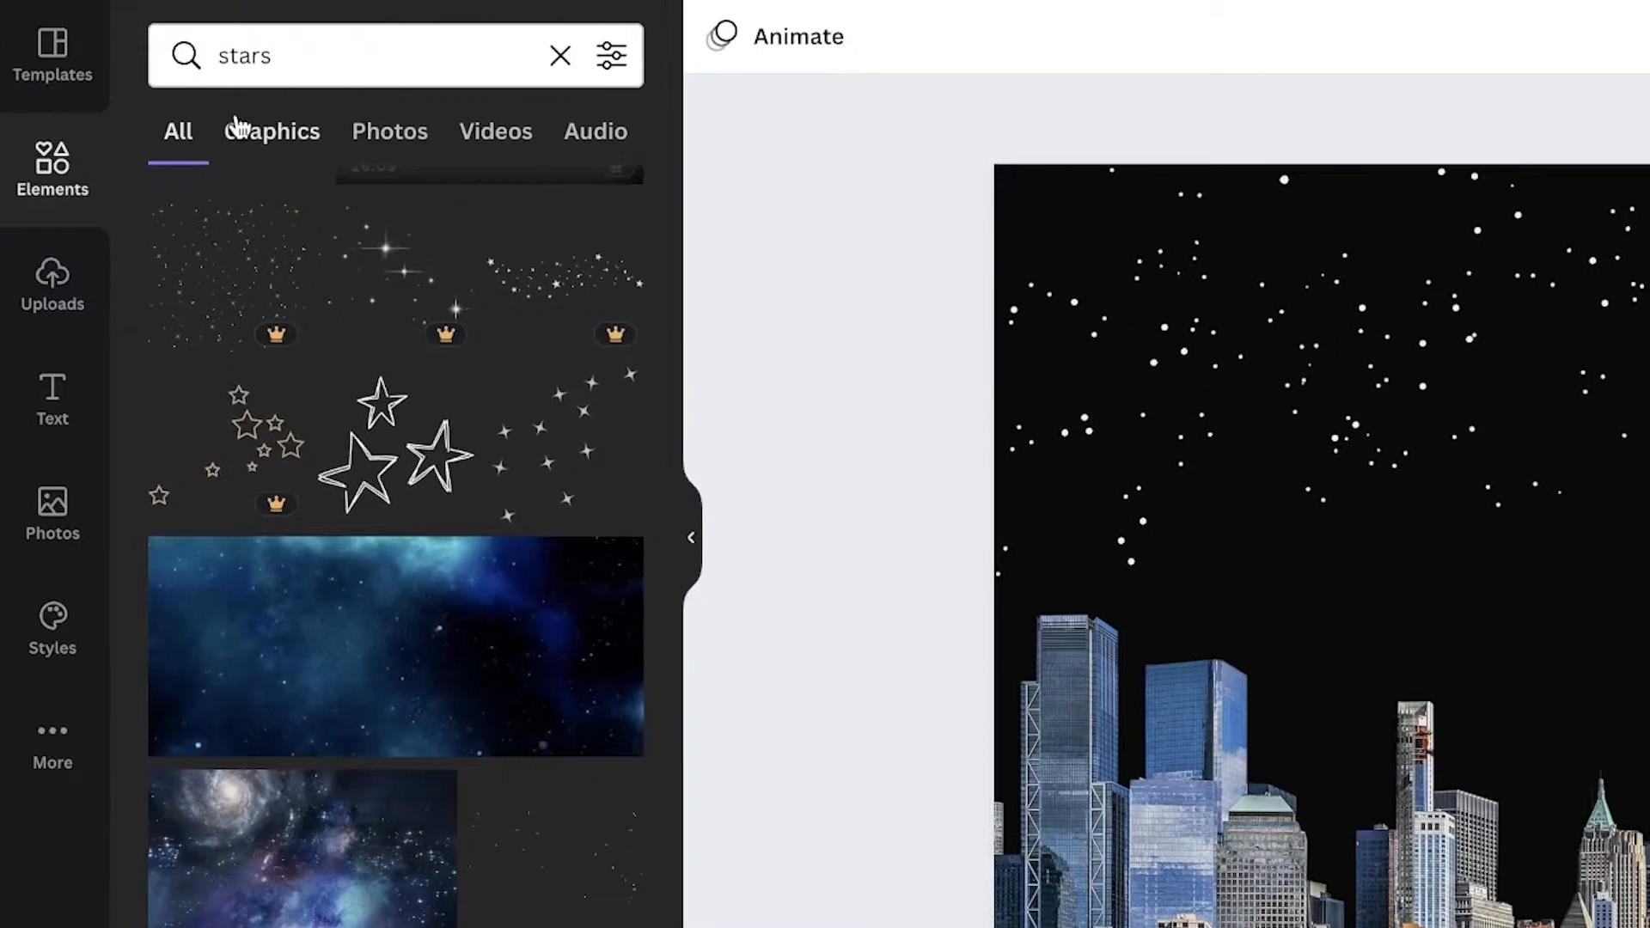
{"action": "left_click", "coordinate": [87, 131]}
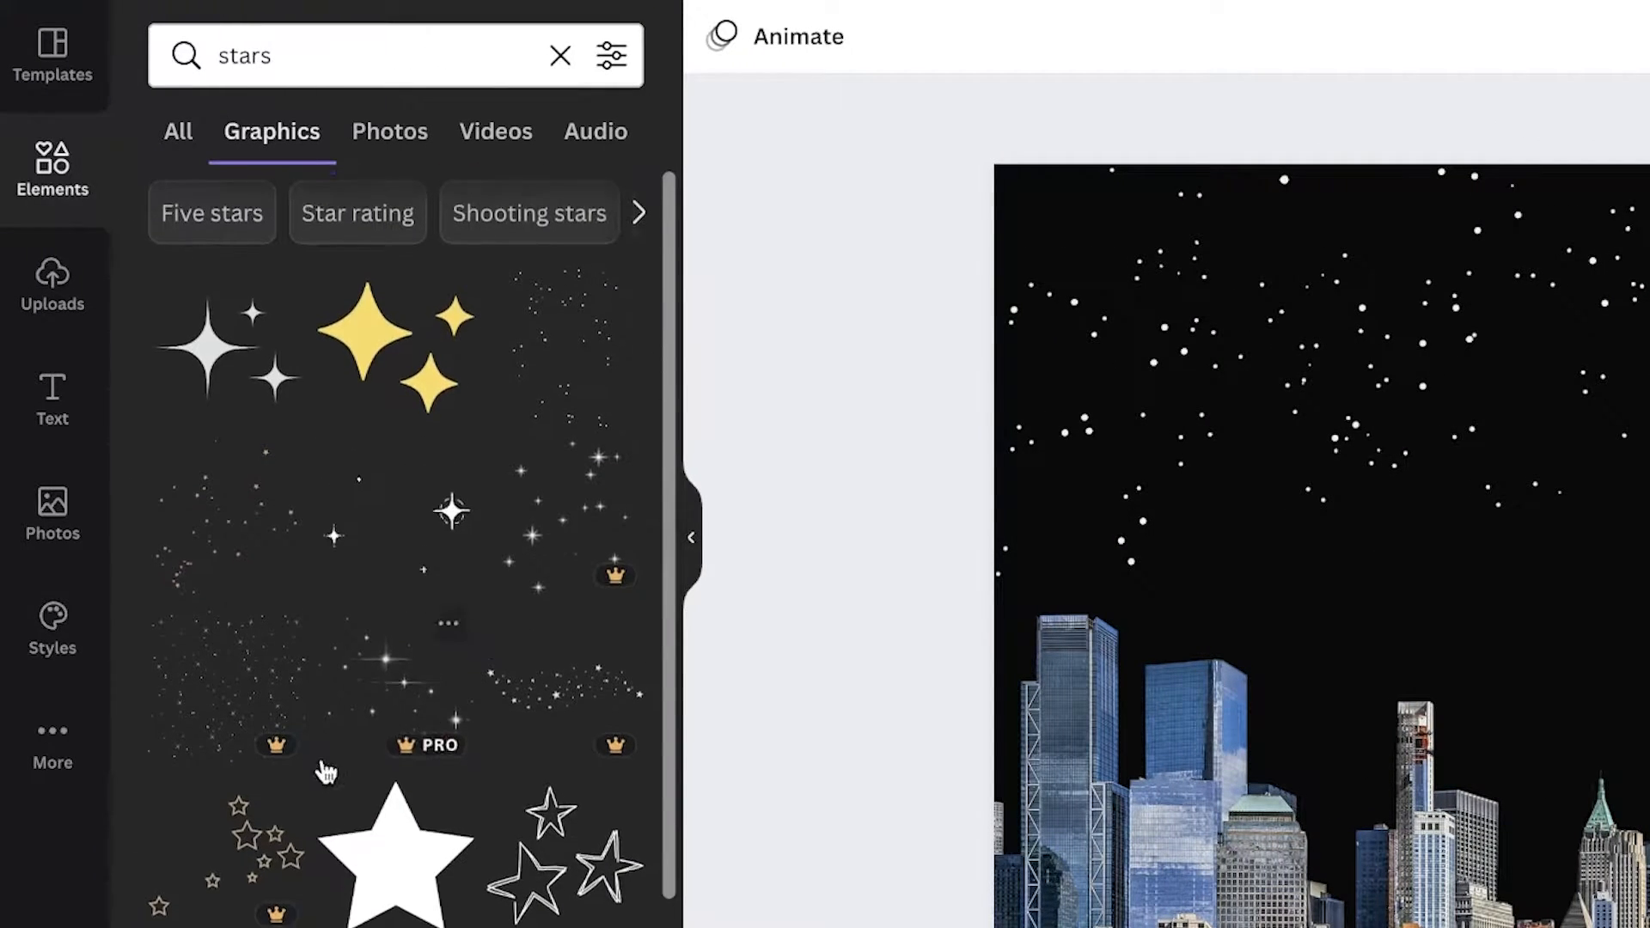
{"action": "scroll", "coordinate": [336, 774], "scroll_direction": "down", "scroll_amount": 5}
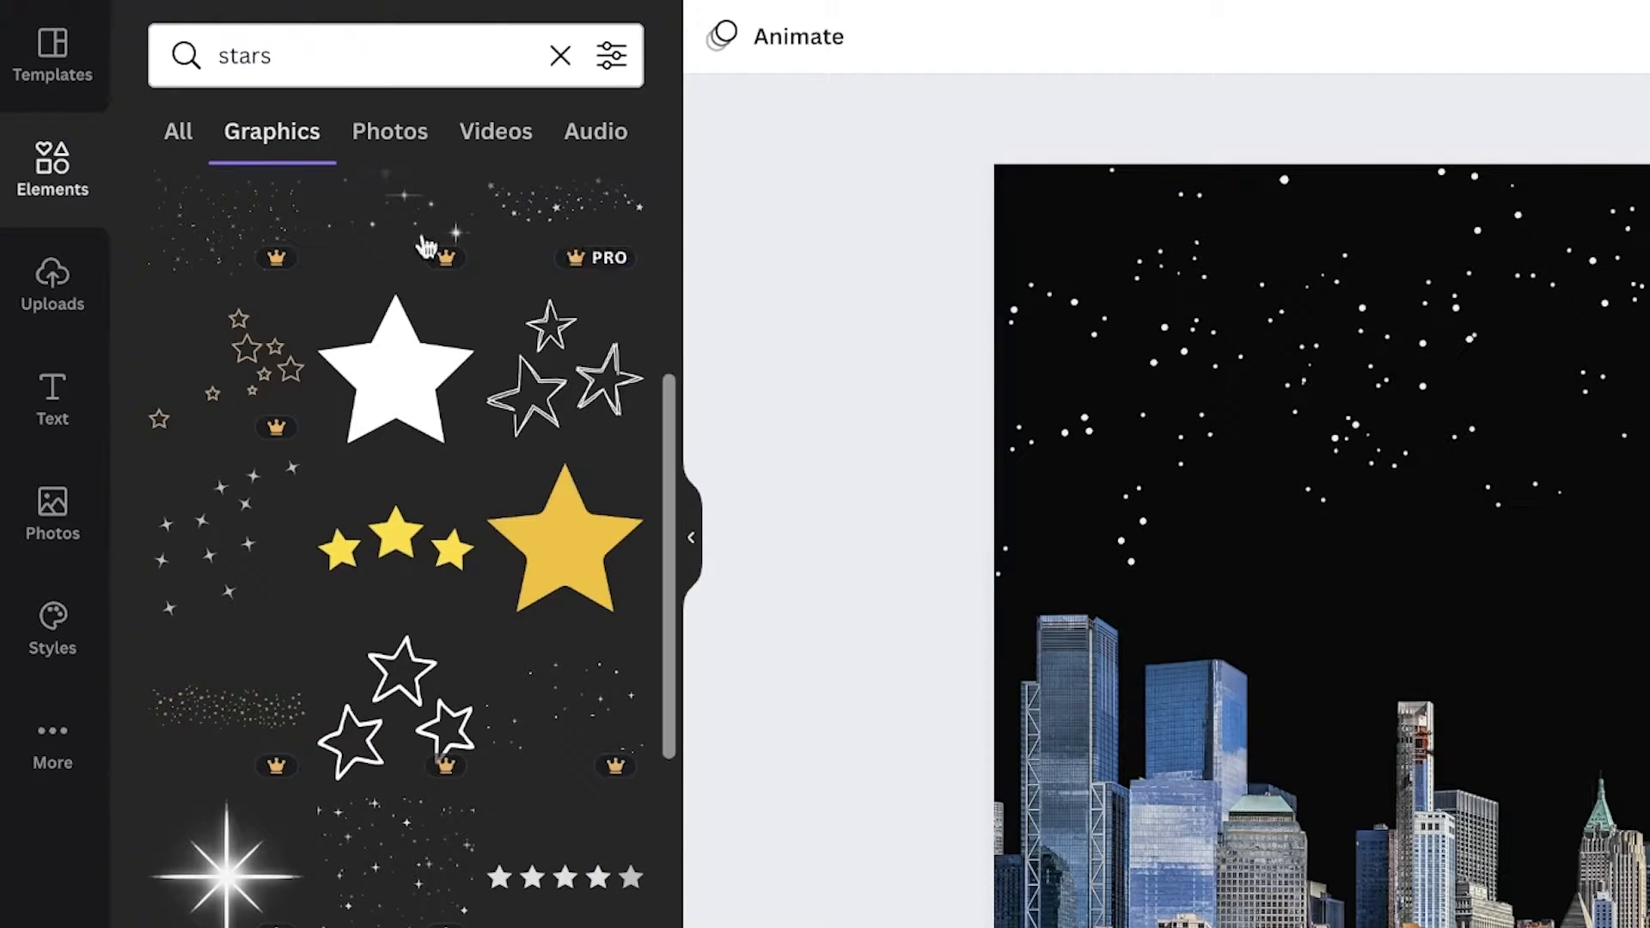
Browse the text font combinations and add the white italic serif name with a small address line to the page.
{"action": "left_click", "coordinate": [52, 391]}
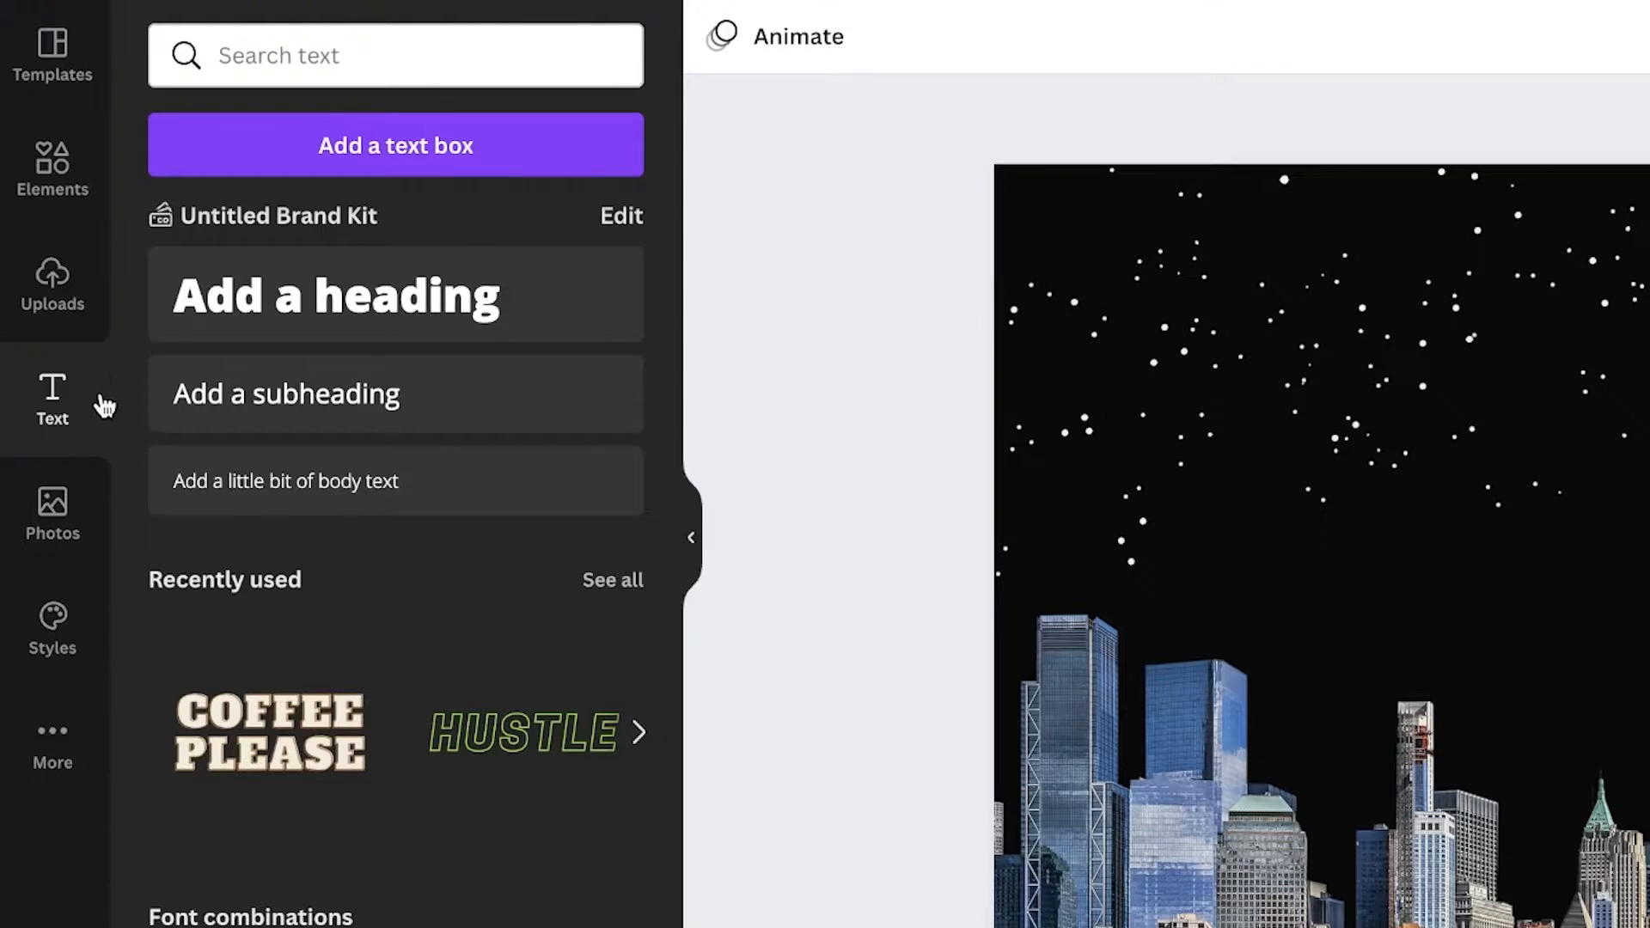
{"action": "scroll", "coordinate": [583, 387], "scroll_direction": "down", "scroll_amount": 15}
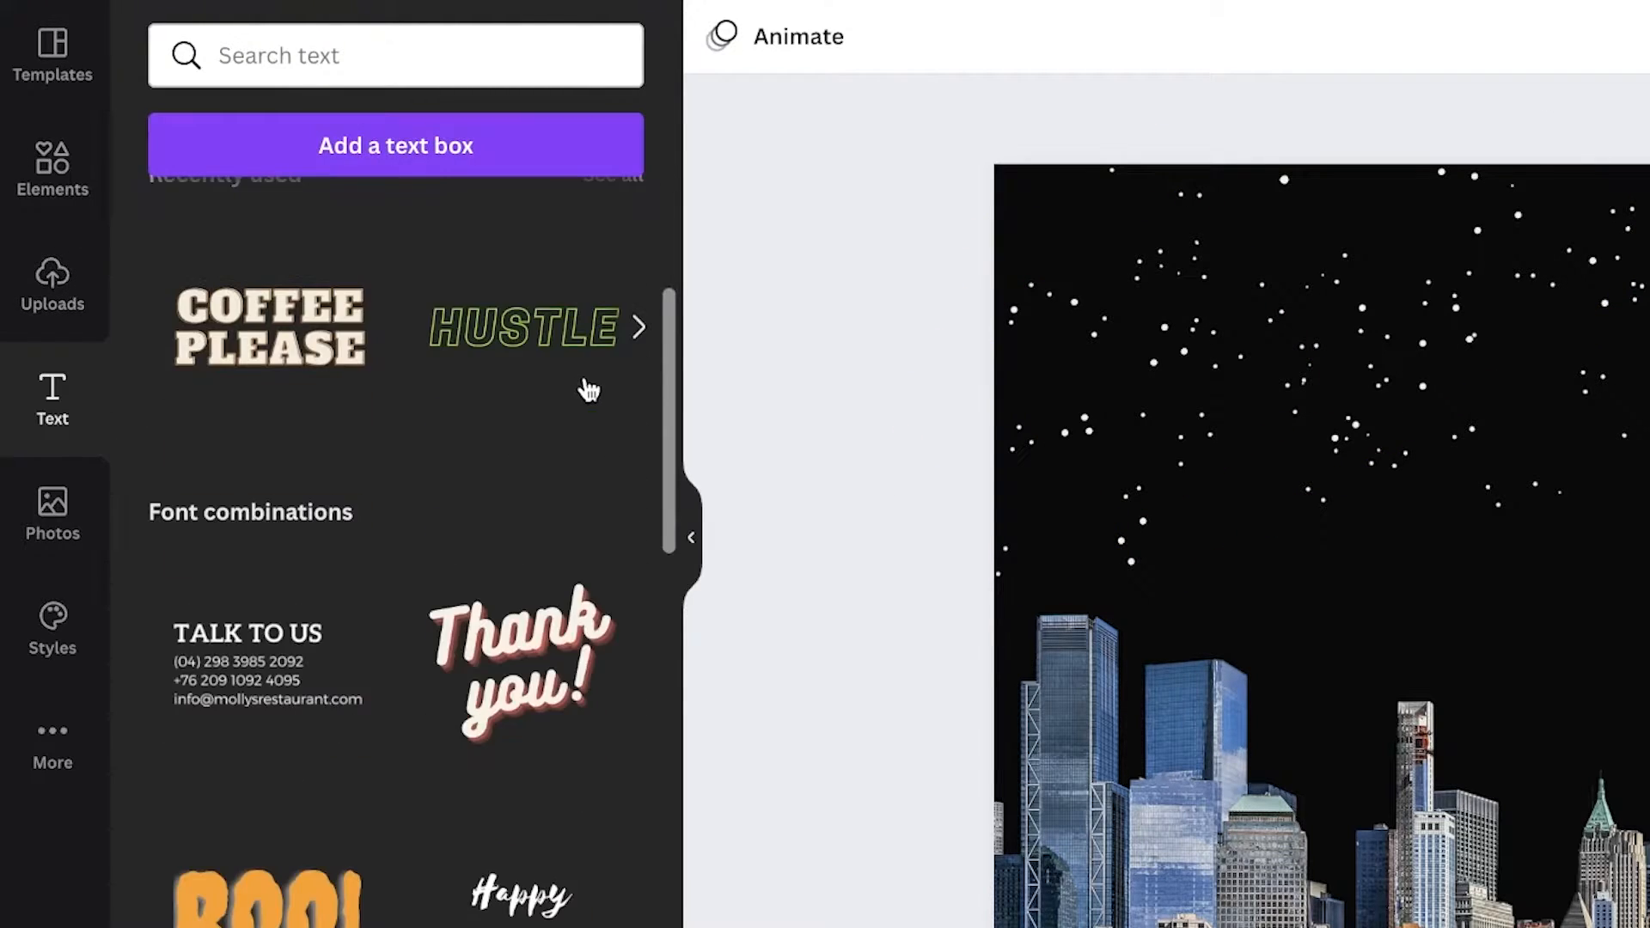
{"action": "scroll", "coordinate": [317, 567], "scroll_direction": "down", "scroll_amount": 15}
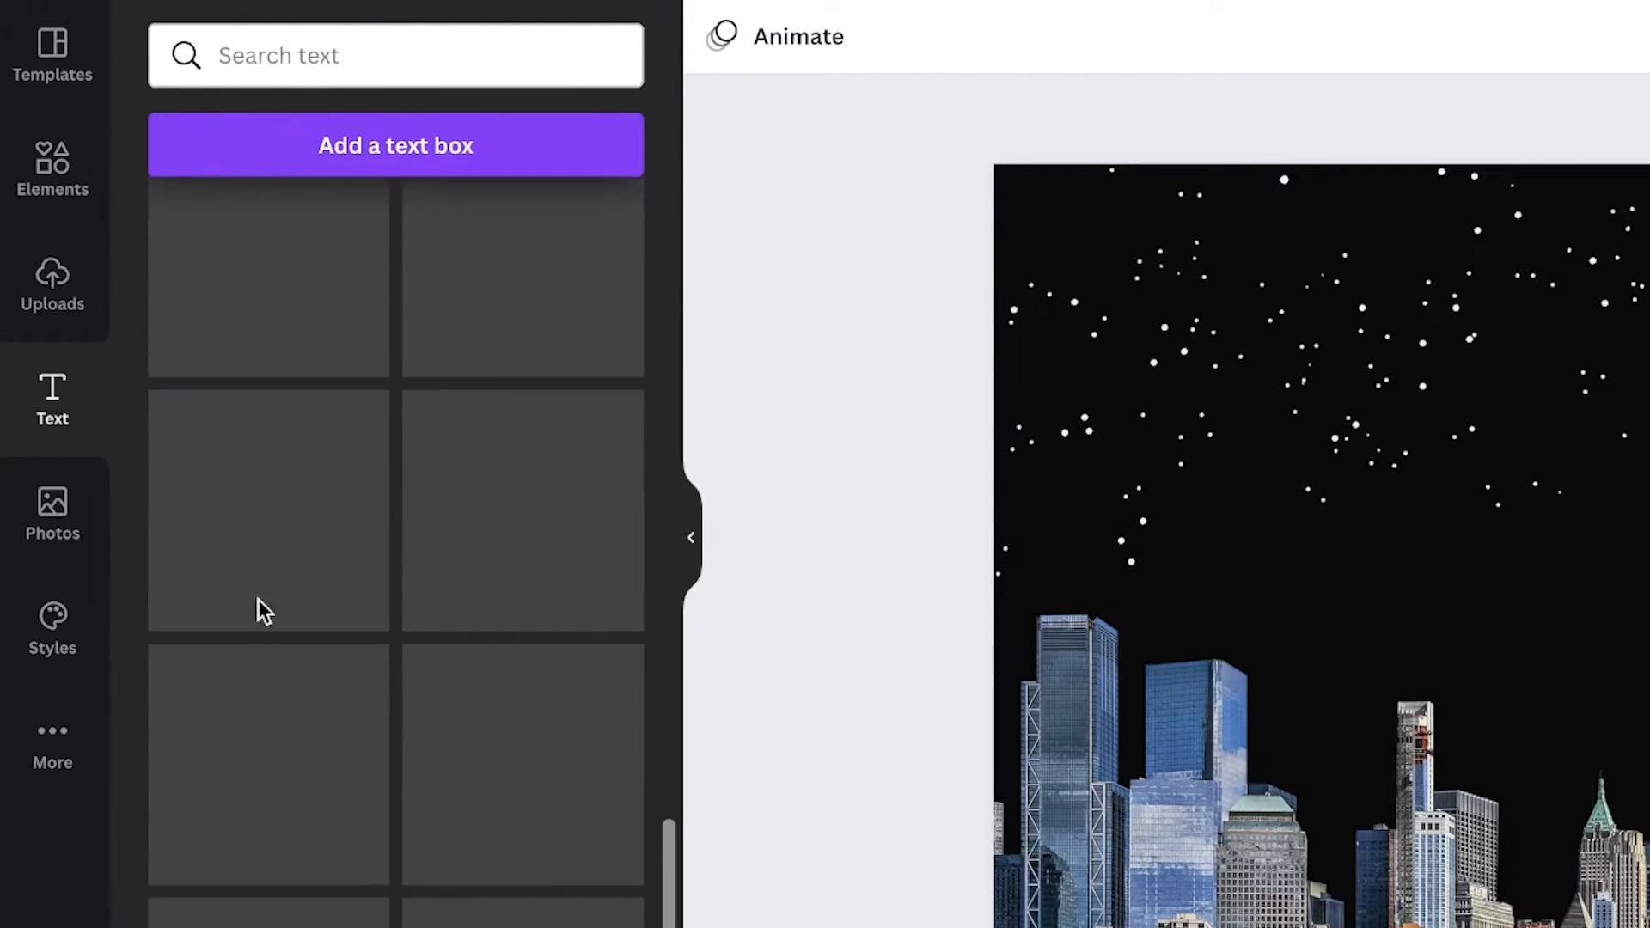
{"action": "scroll", "coordinate": [333, 530], "scroll_direction": "down", "scroll_amount": 15}
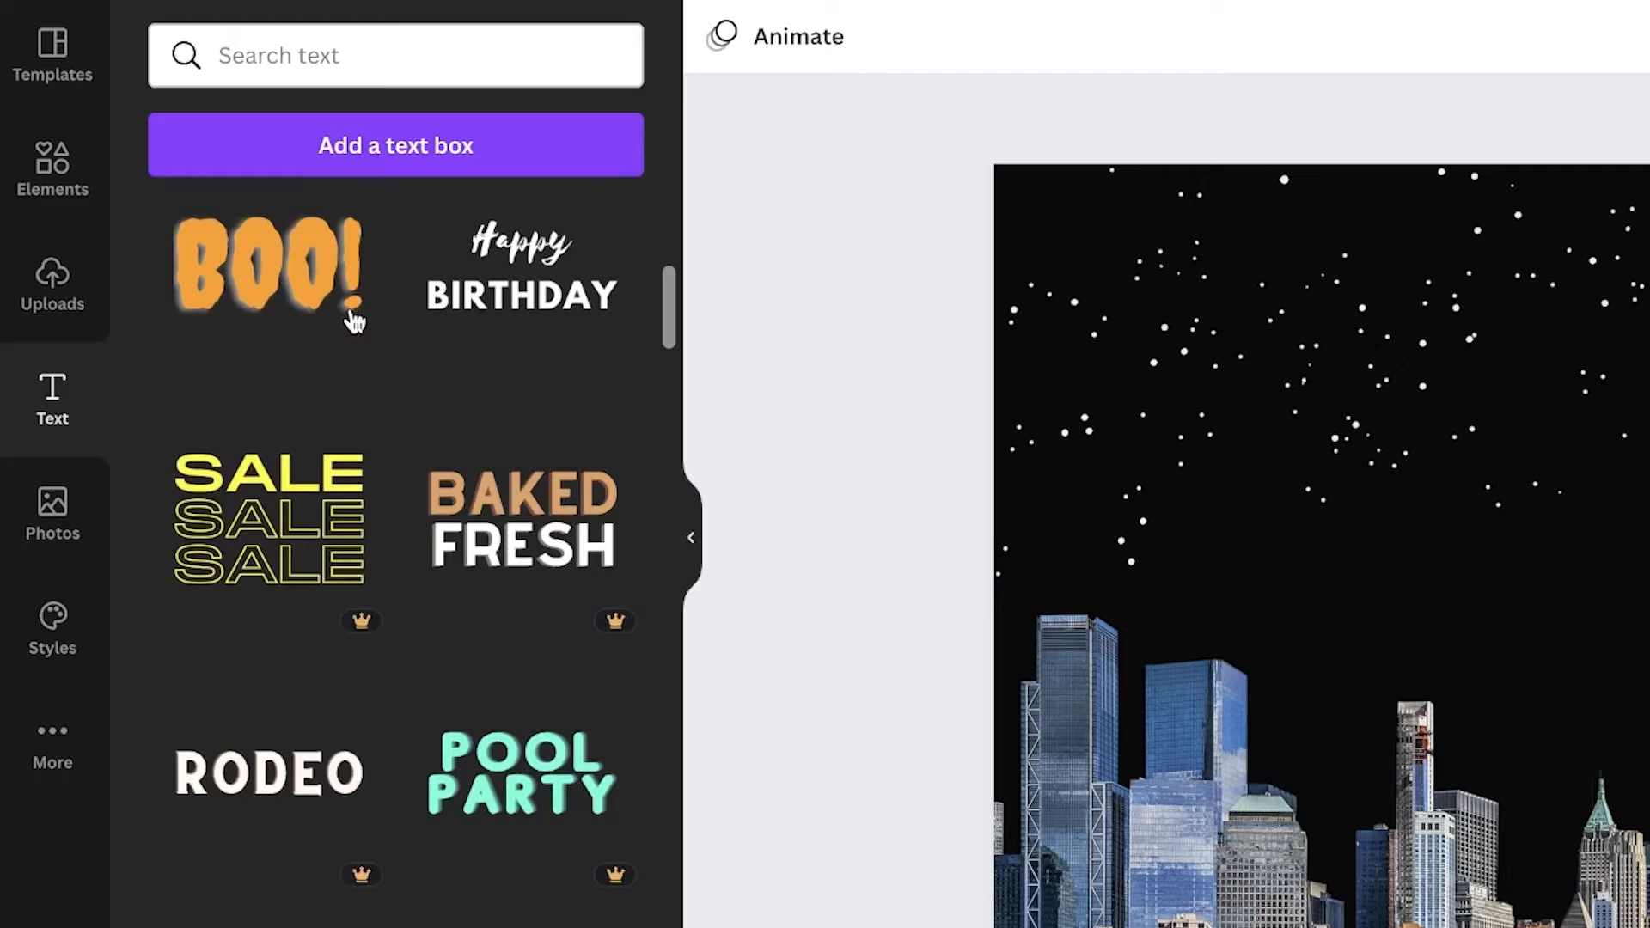
{"action": "scroll", "coordinate": [354, 322], "scroll_direction": "down", "scroll_amount": 15}
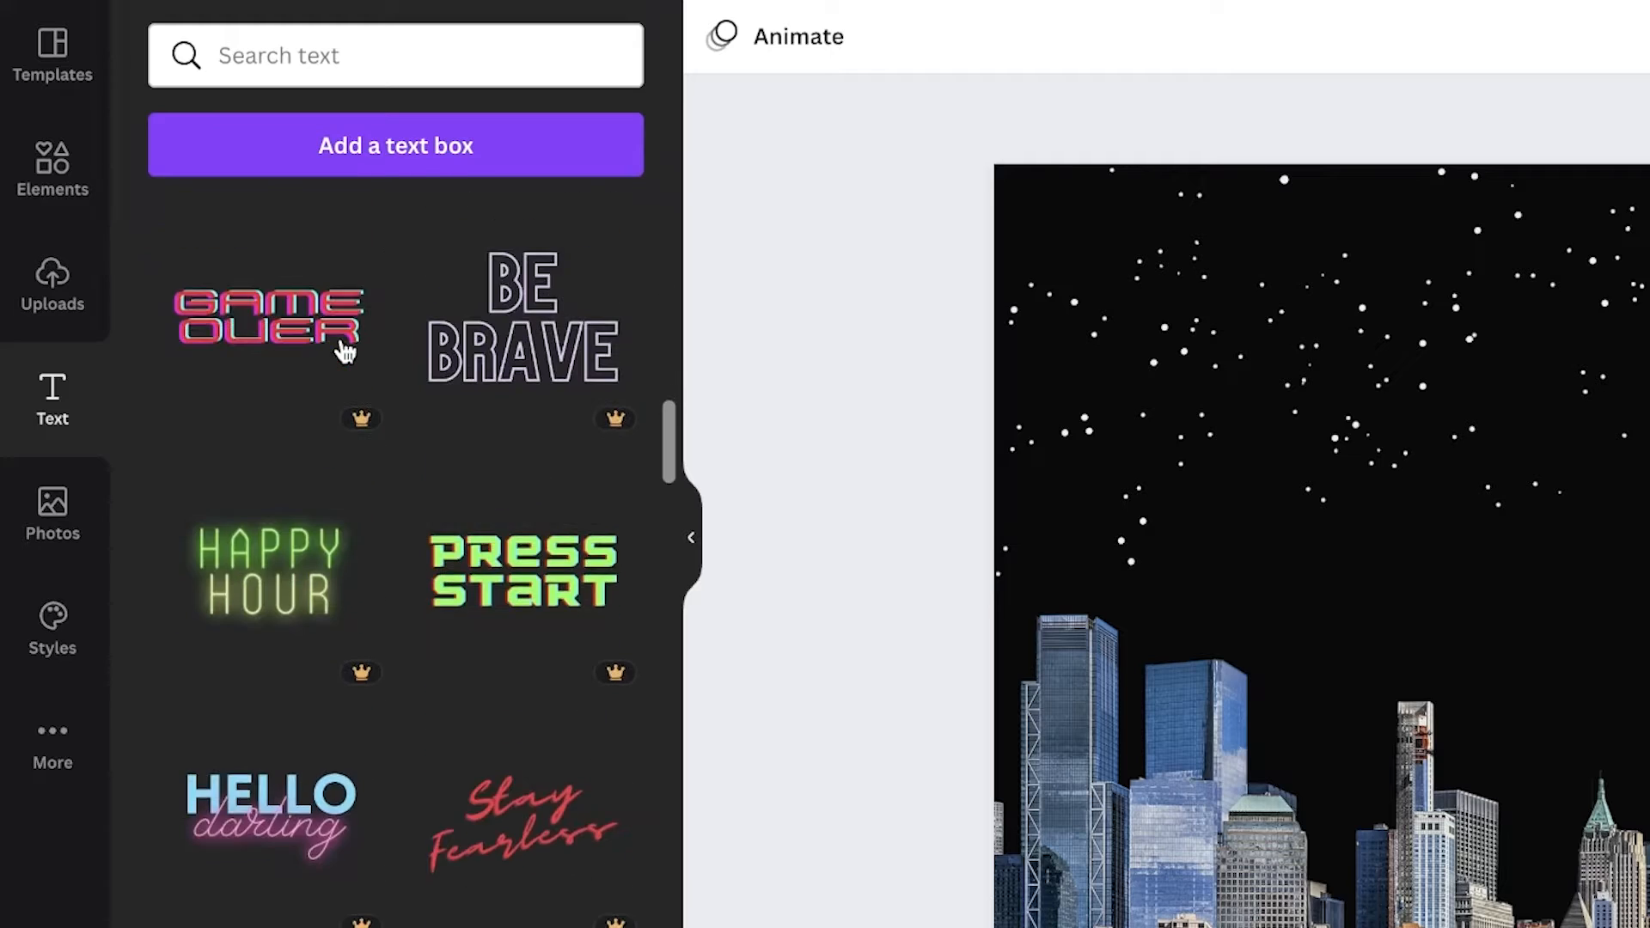
{"action": "scroll", "coordinate": [349, 386], "scroll_direction": "down", "scroll_amount": 15}
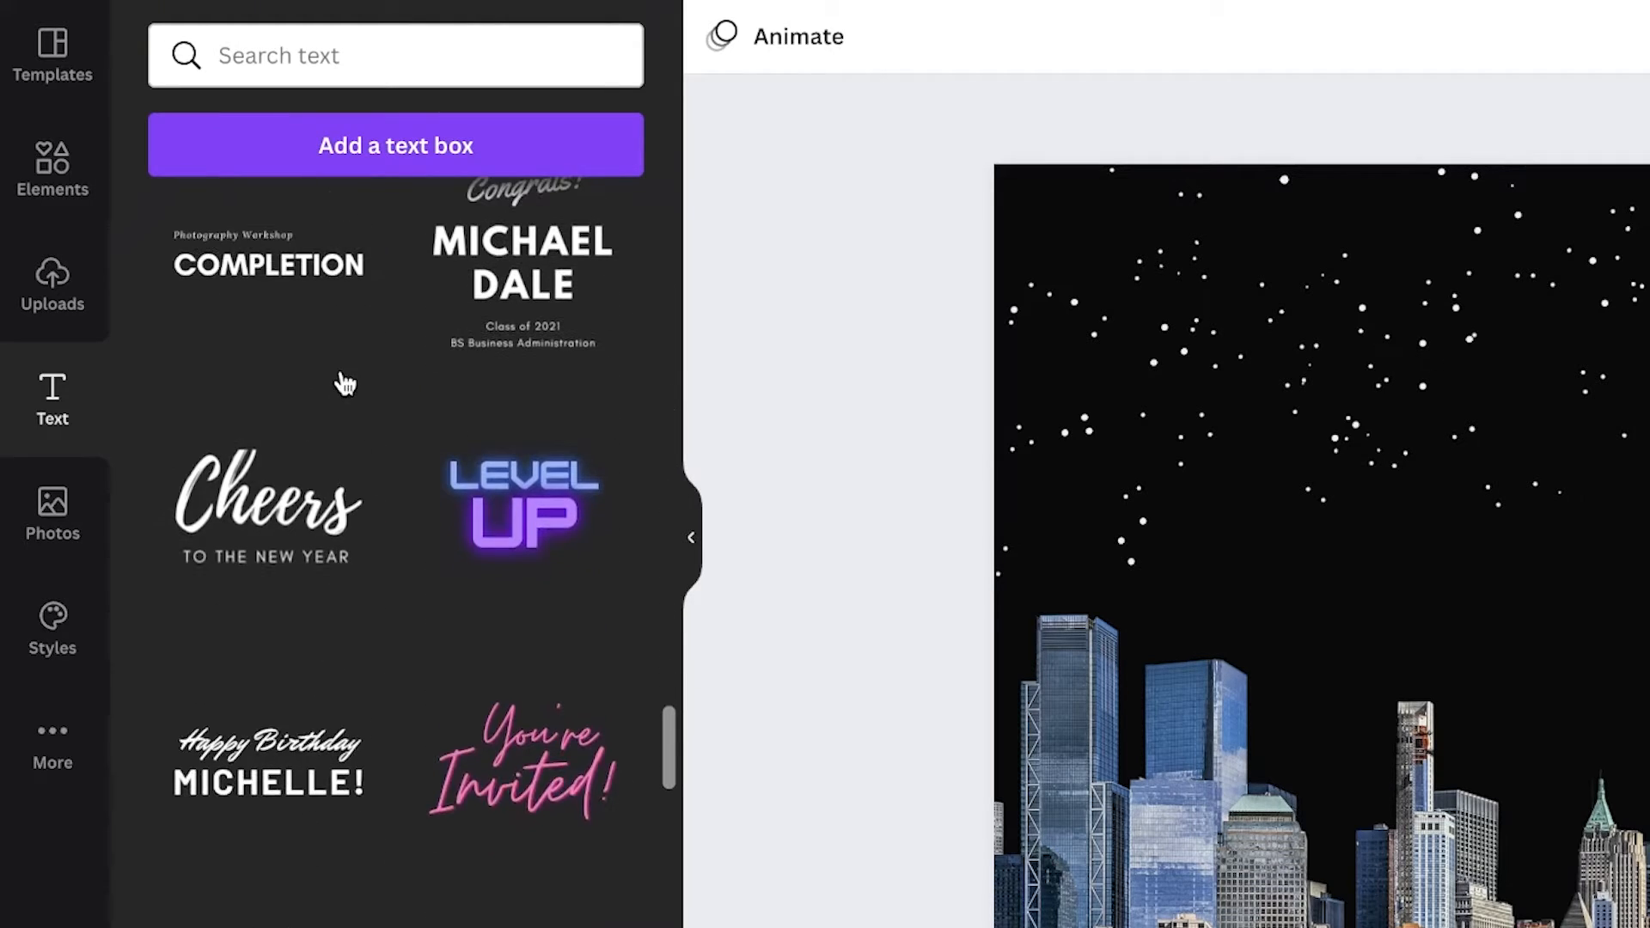
{"action": "scroll", "coordinate": [482, 370], "scroll_direction": "down", "scroll_amount": 1}
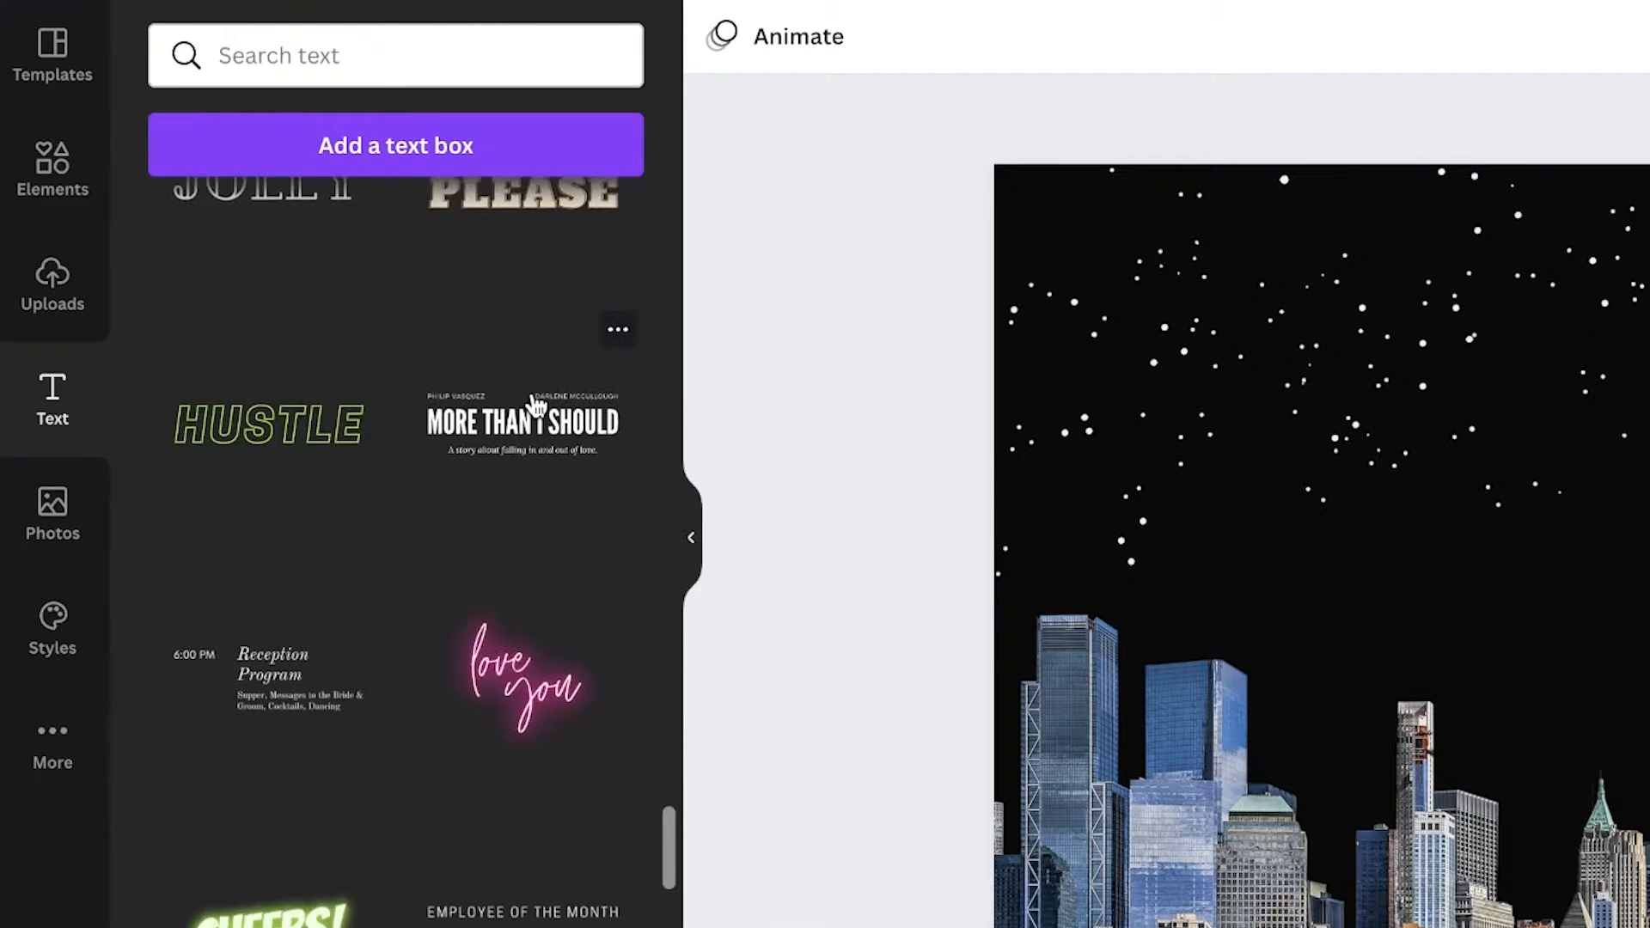
{"action": "scroll", "coordinate": [535, 404], "scroll_direction": "down", "scroll_amount": 10}
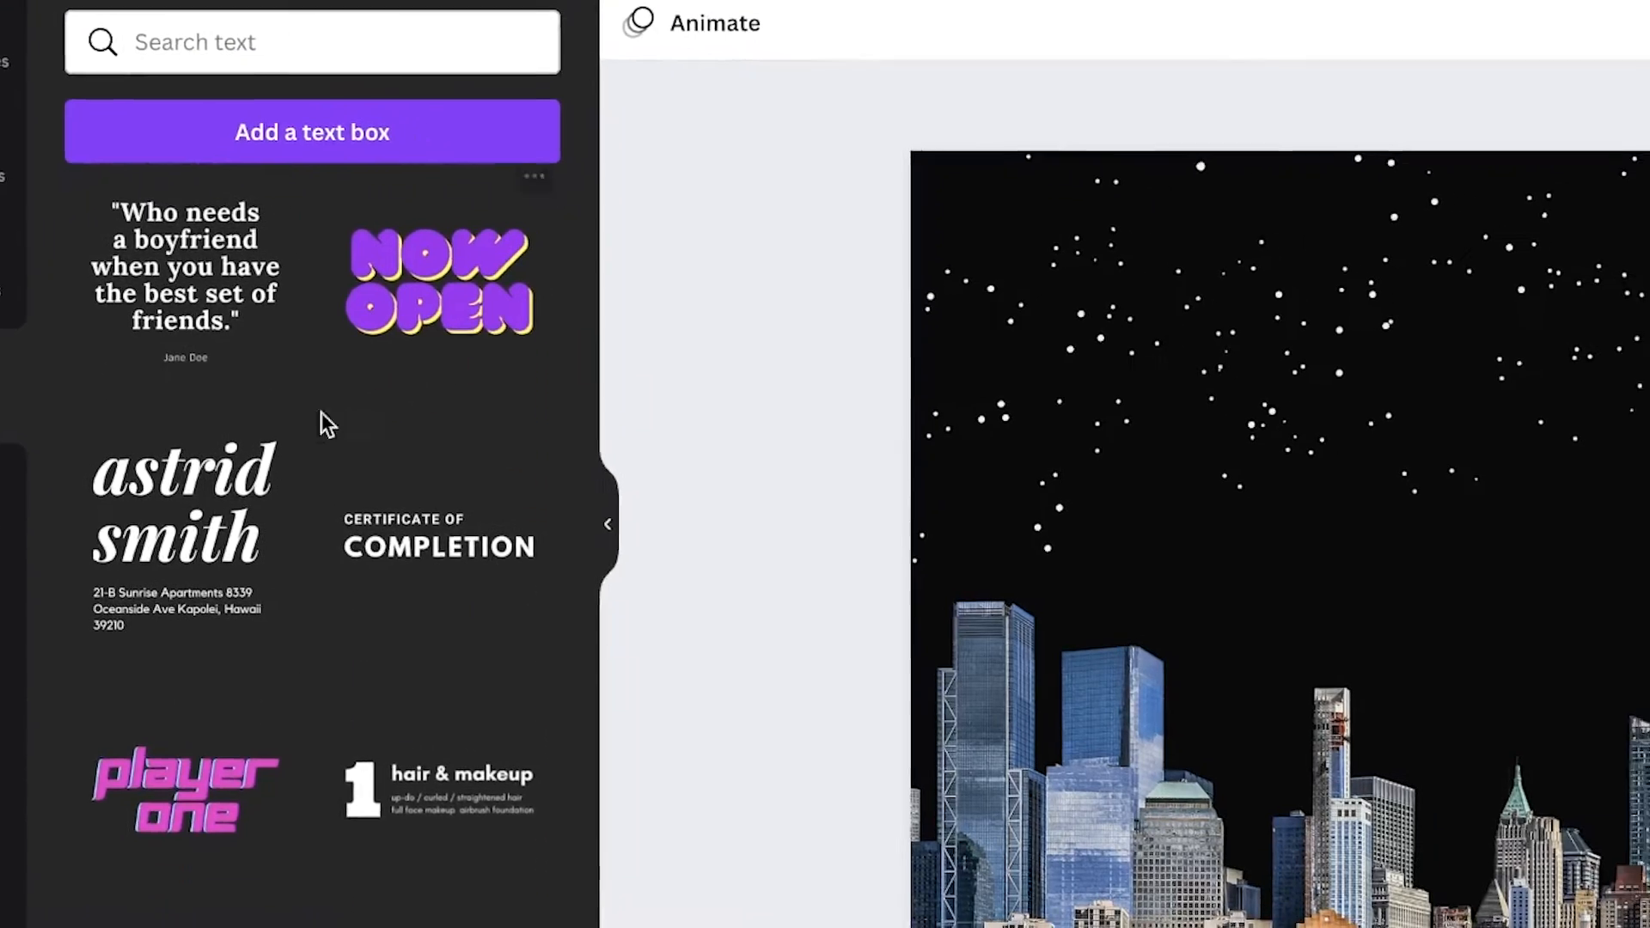
{"action": "left_click", "coordinate": [269, 559]}
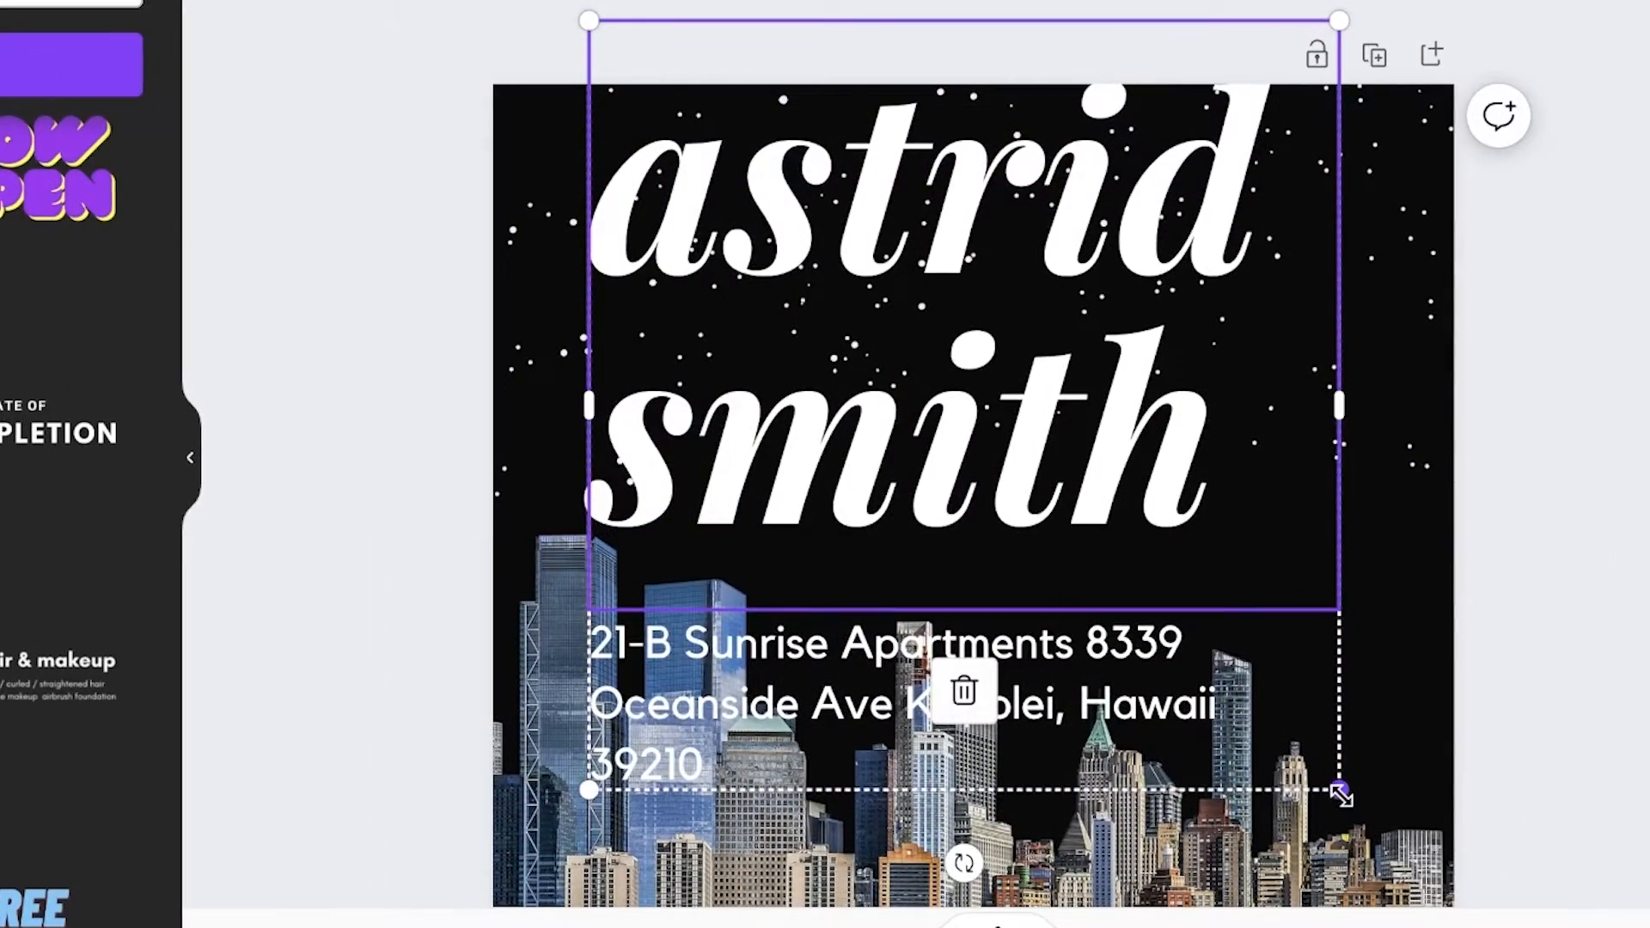
Resize the text combination so the name fits on one line and position it in the middle of the sky above the skyline.
{"action": "left_click_drag", "start_coordinate": [1341, 795], "coordinate": [858, 424]}
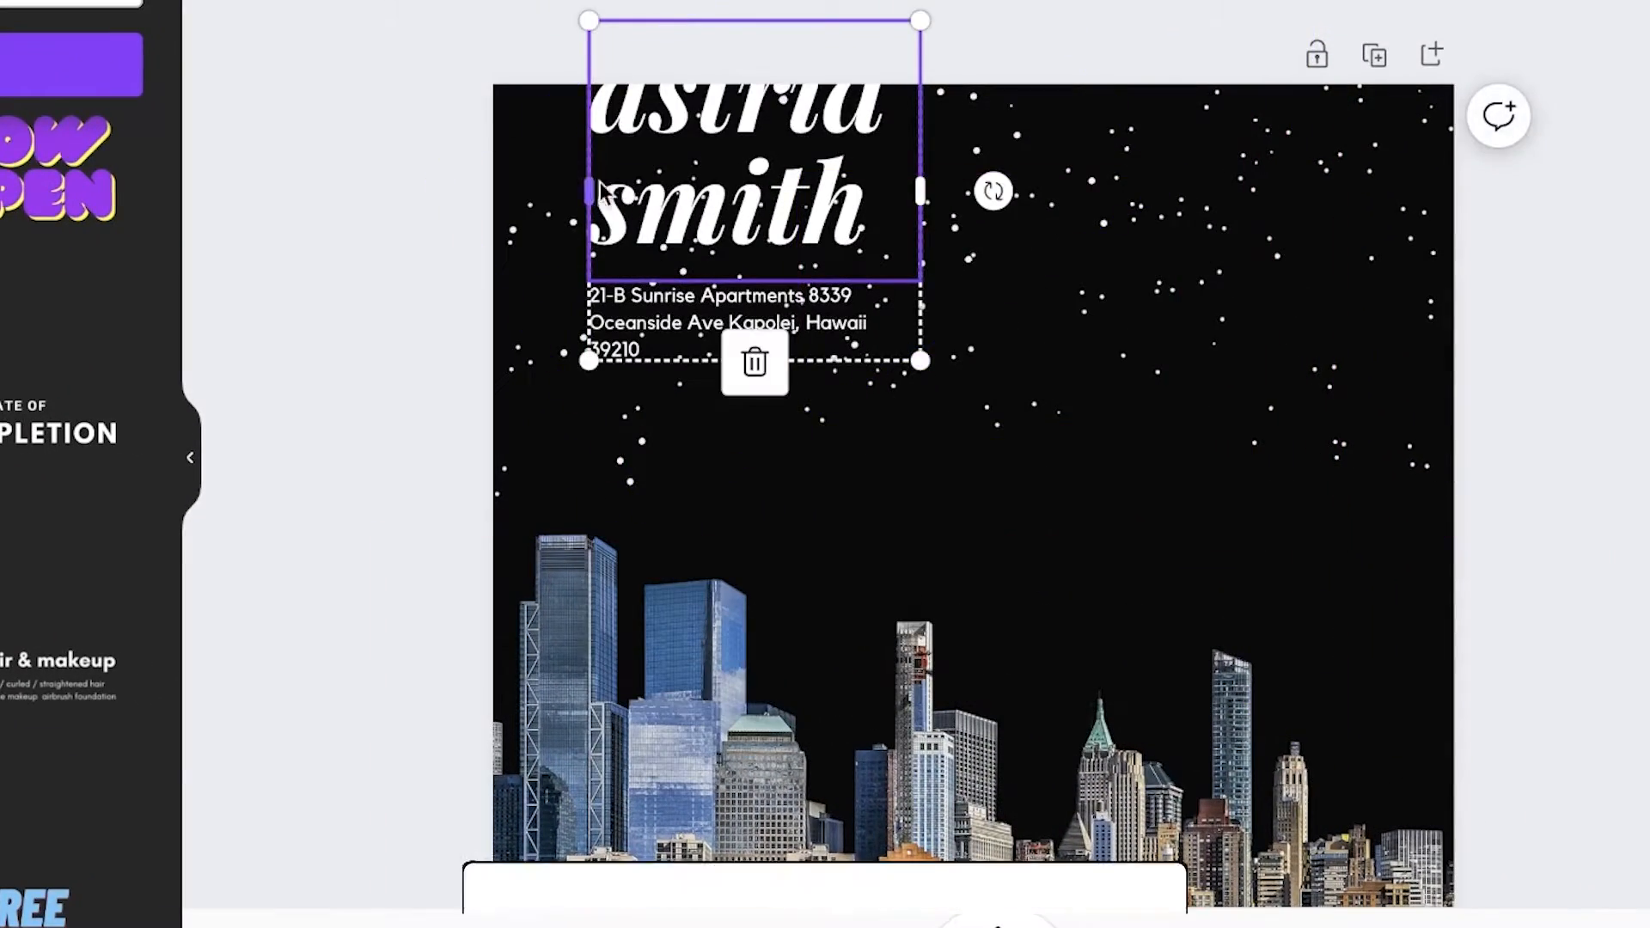
{"action": "left_click_drag", "start_coordinate": [719, 224], "coordinate": [947, 350]}
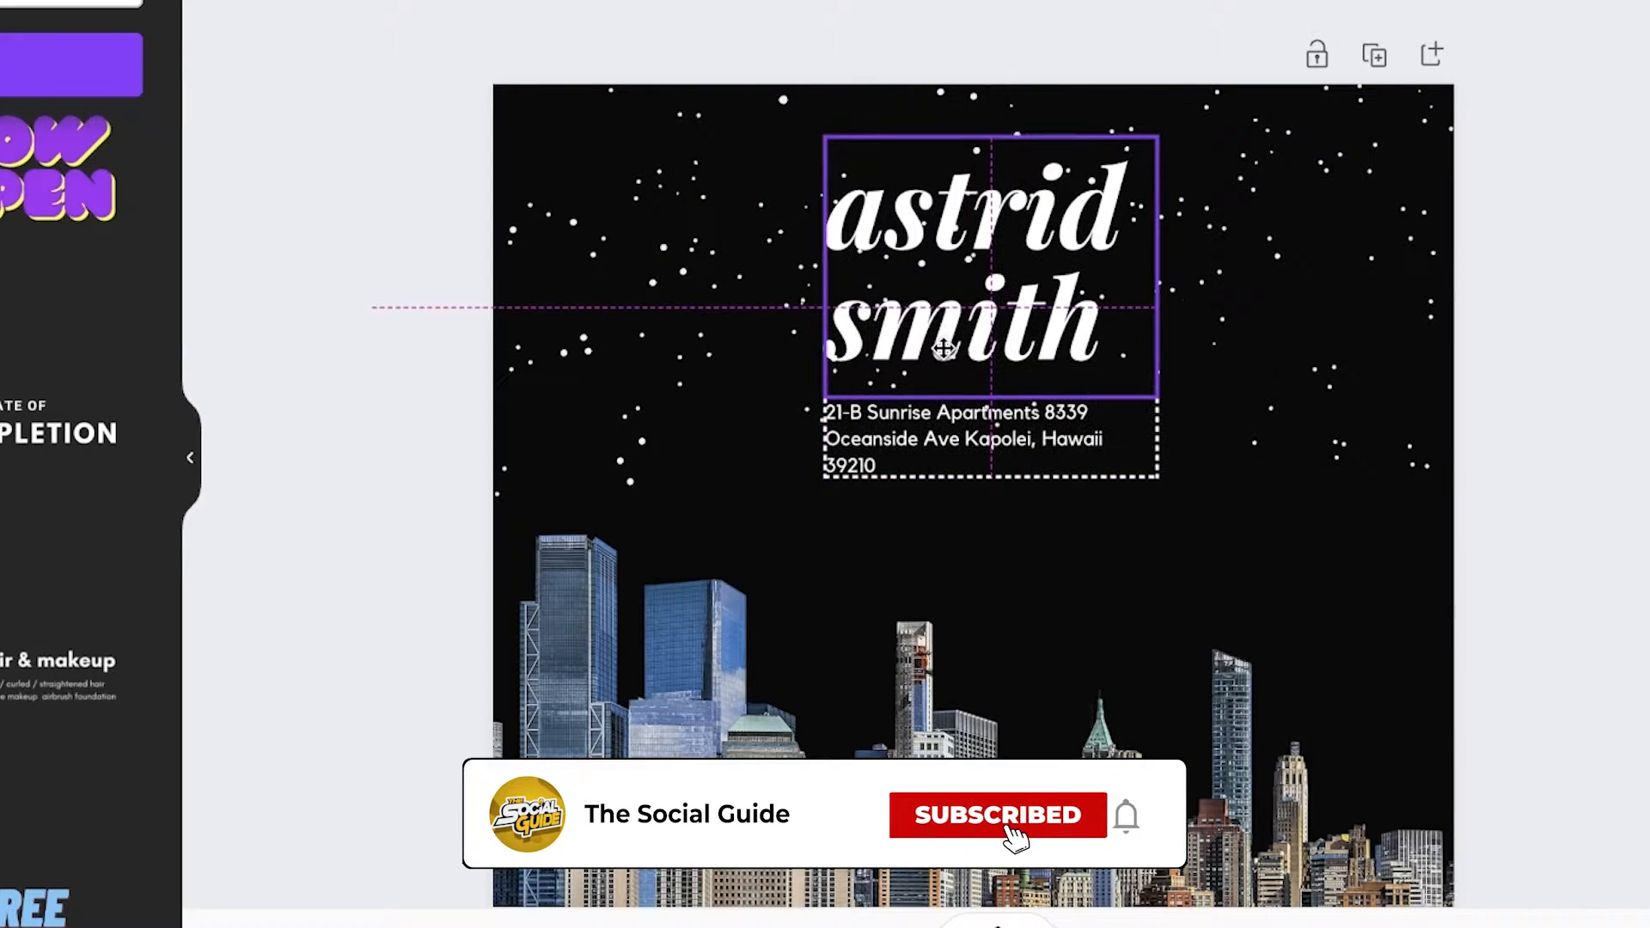
{"action": "left_click_drag", "start_coordinate": [1174, 306], "coordinate": [961, 242]}
{"action": "scroll", "coordinate": [1219, 751], "scroll_direction": "down", "scroll_amount": 3}
{"action": "scroll", "coordinate": [1150, 679], "scroll_direction": "up", "scroll_amount": 1}
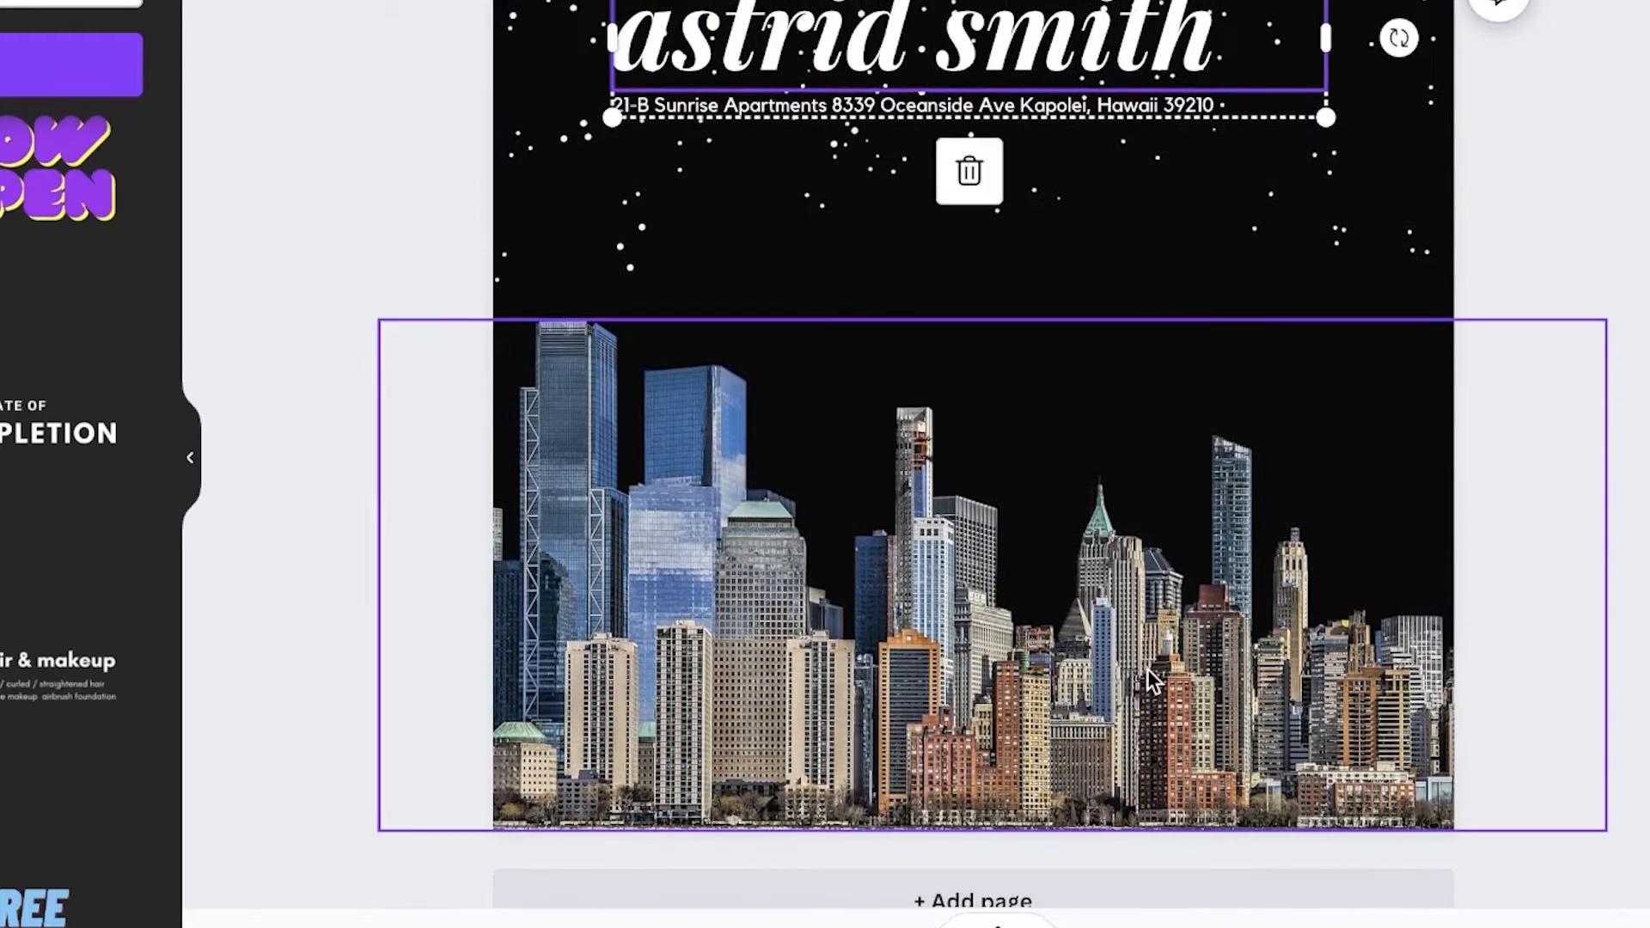
{"action": "scroll", "coordinate": [1585, 296], "scroll_direction": "up", "scroll_amount": 1}
{"action": "left_click_drag", "start_coordinate": [985, 90], "coordinate": [1006, 220]}
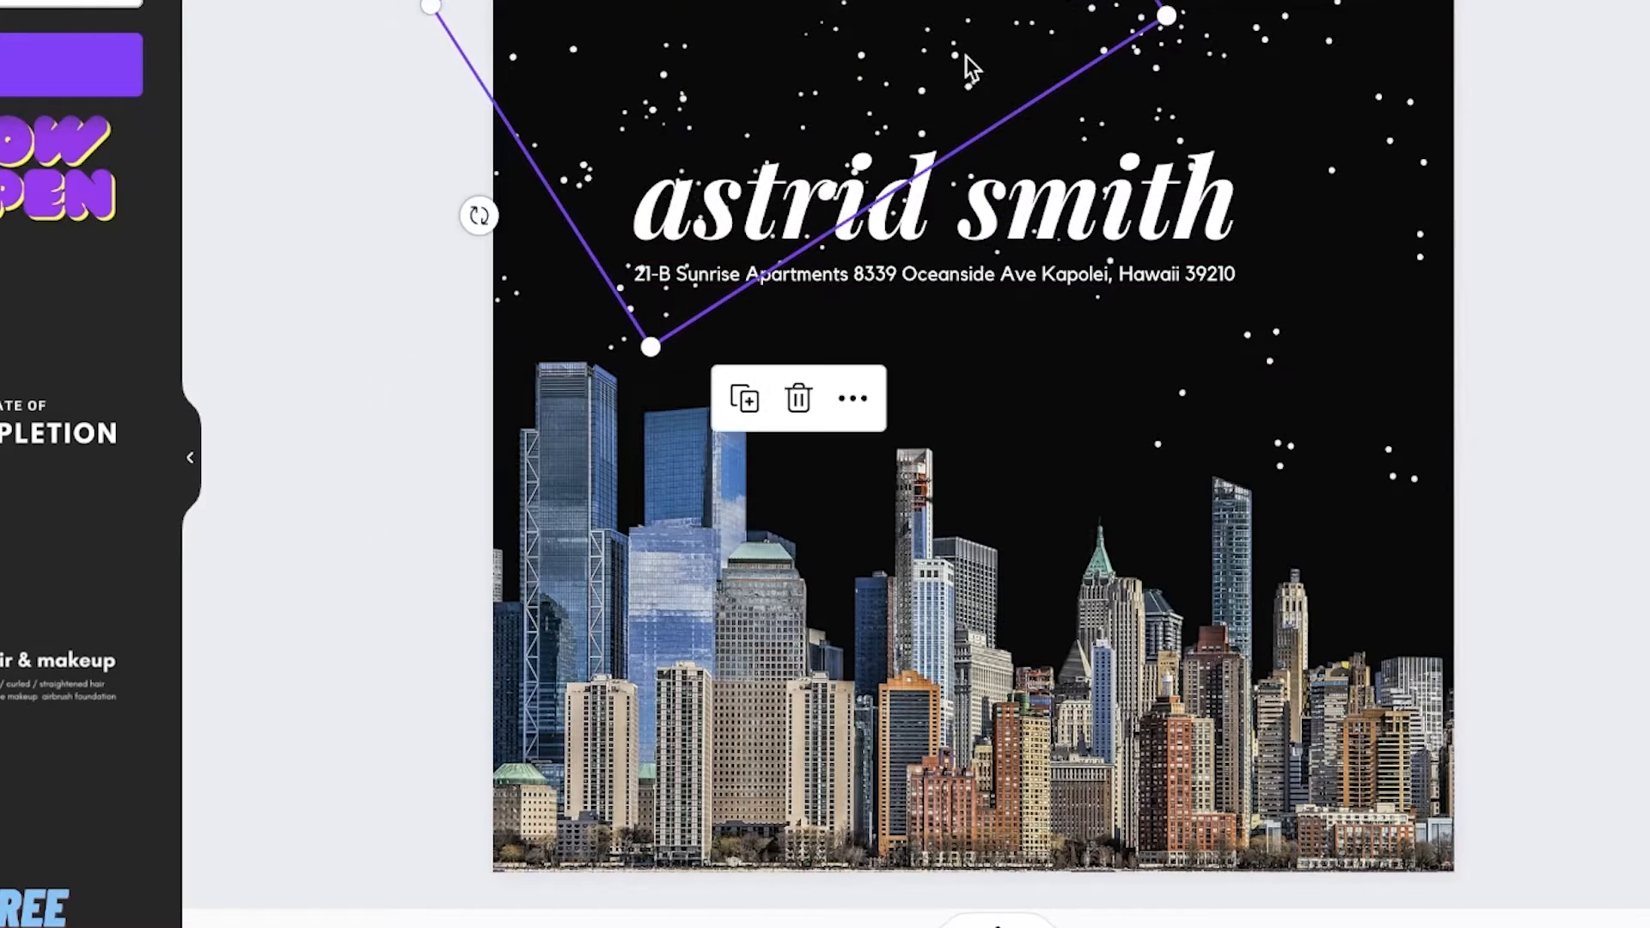
Reposition the star graphics around the heading, rotating and enlarging the middle one to spread the stars more evenly over the sky.
{"action": "left_click_drag", "start_coordinate": [967, 58], "coordinate": [897, 24]}
{"action": "left_click", "coordinate": [1165, 563]}
{"action": "left_click", "coordinate": [1495, 318]}
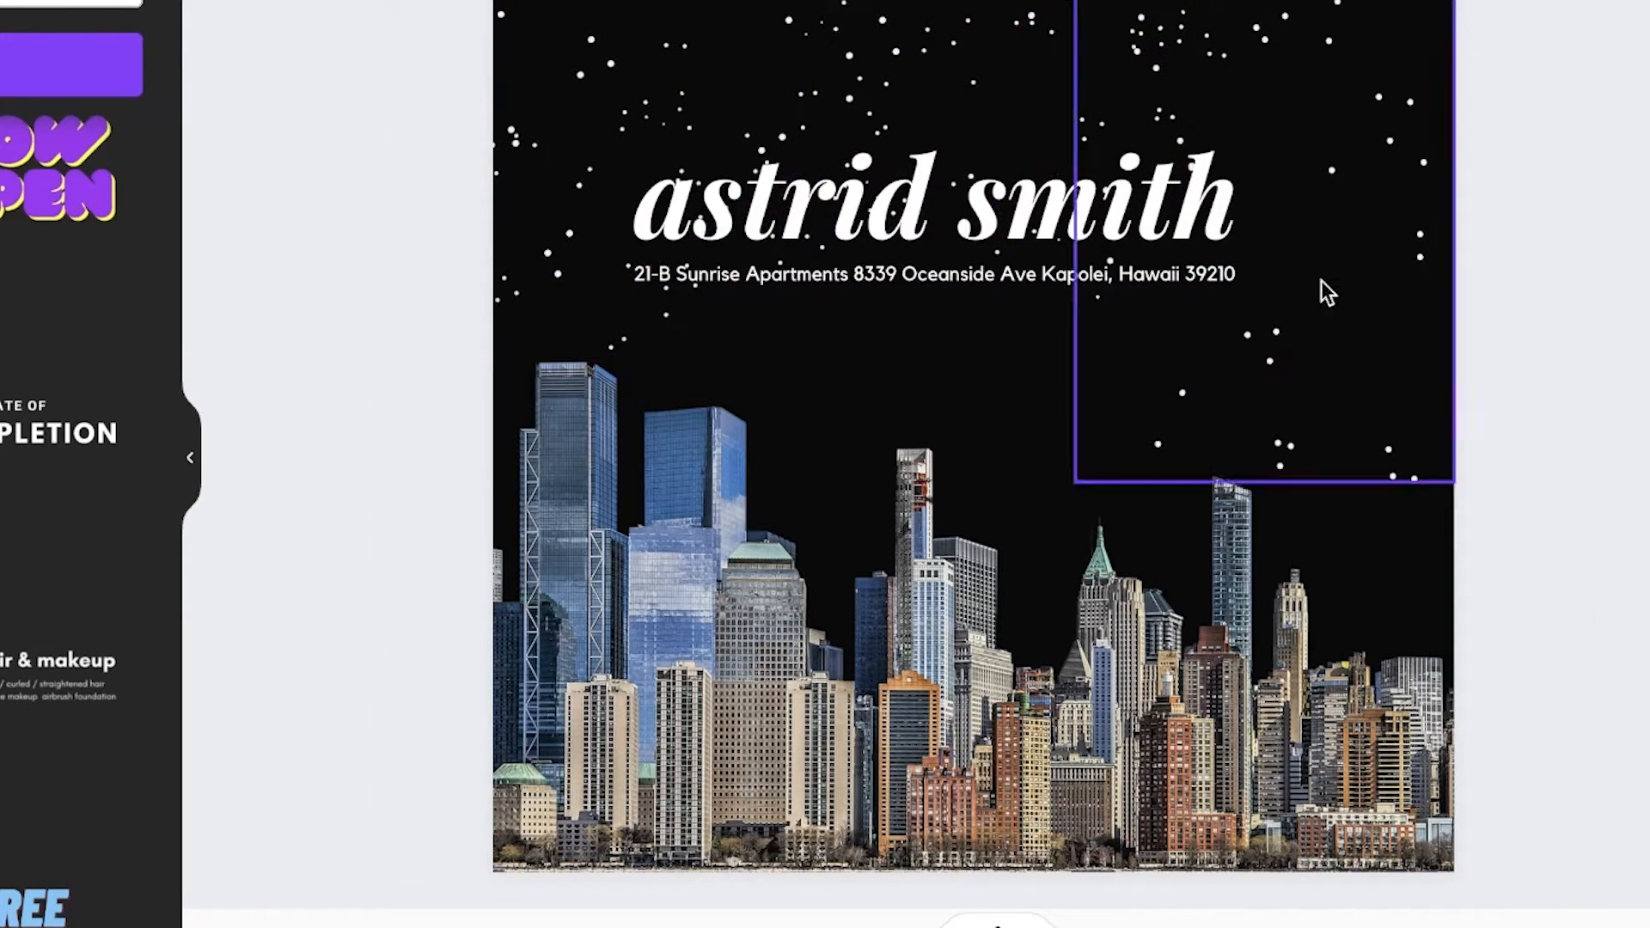
{"action": "left_click_drag", "start_coordinate": [1039, 53], "coordinate": [883, 383]}
{"action": "left_click_drag", "start_coordinate": [1103, 8], "coordinate": [1337, 3]}
{"action": "left_click_drag", "start_coordinate": [1107, 364], "coordinate": [953, 390]}
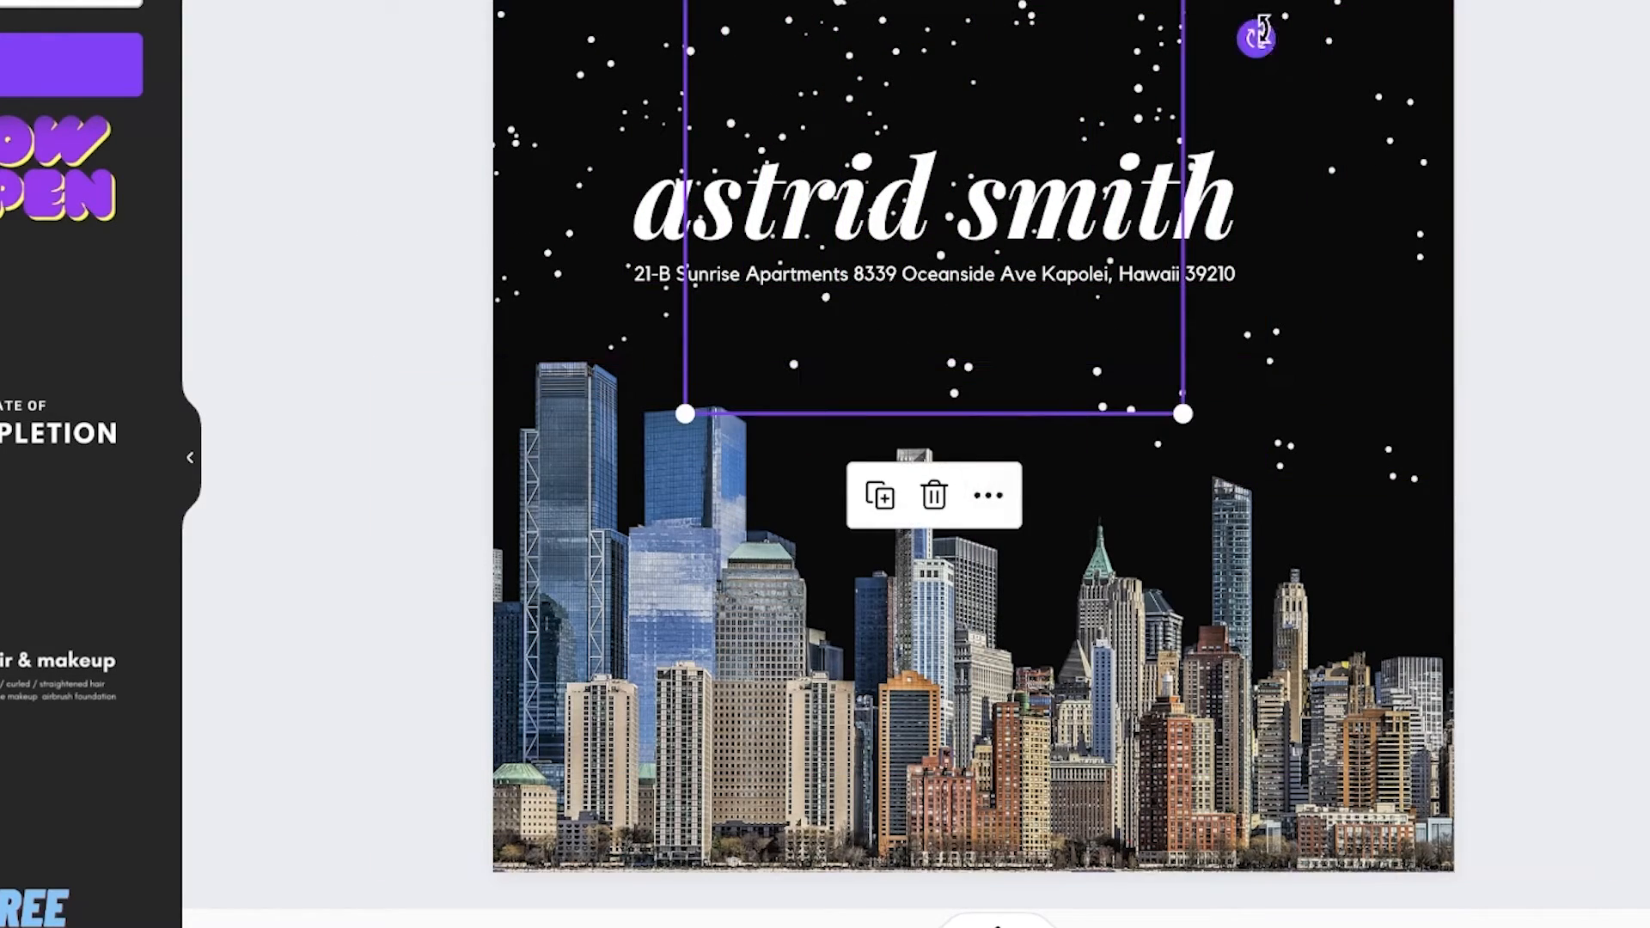
{"action": "left_click_drag", "start_coordinate": [1278, 33], "coordinate": [1299, 71]}
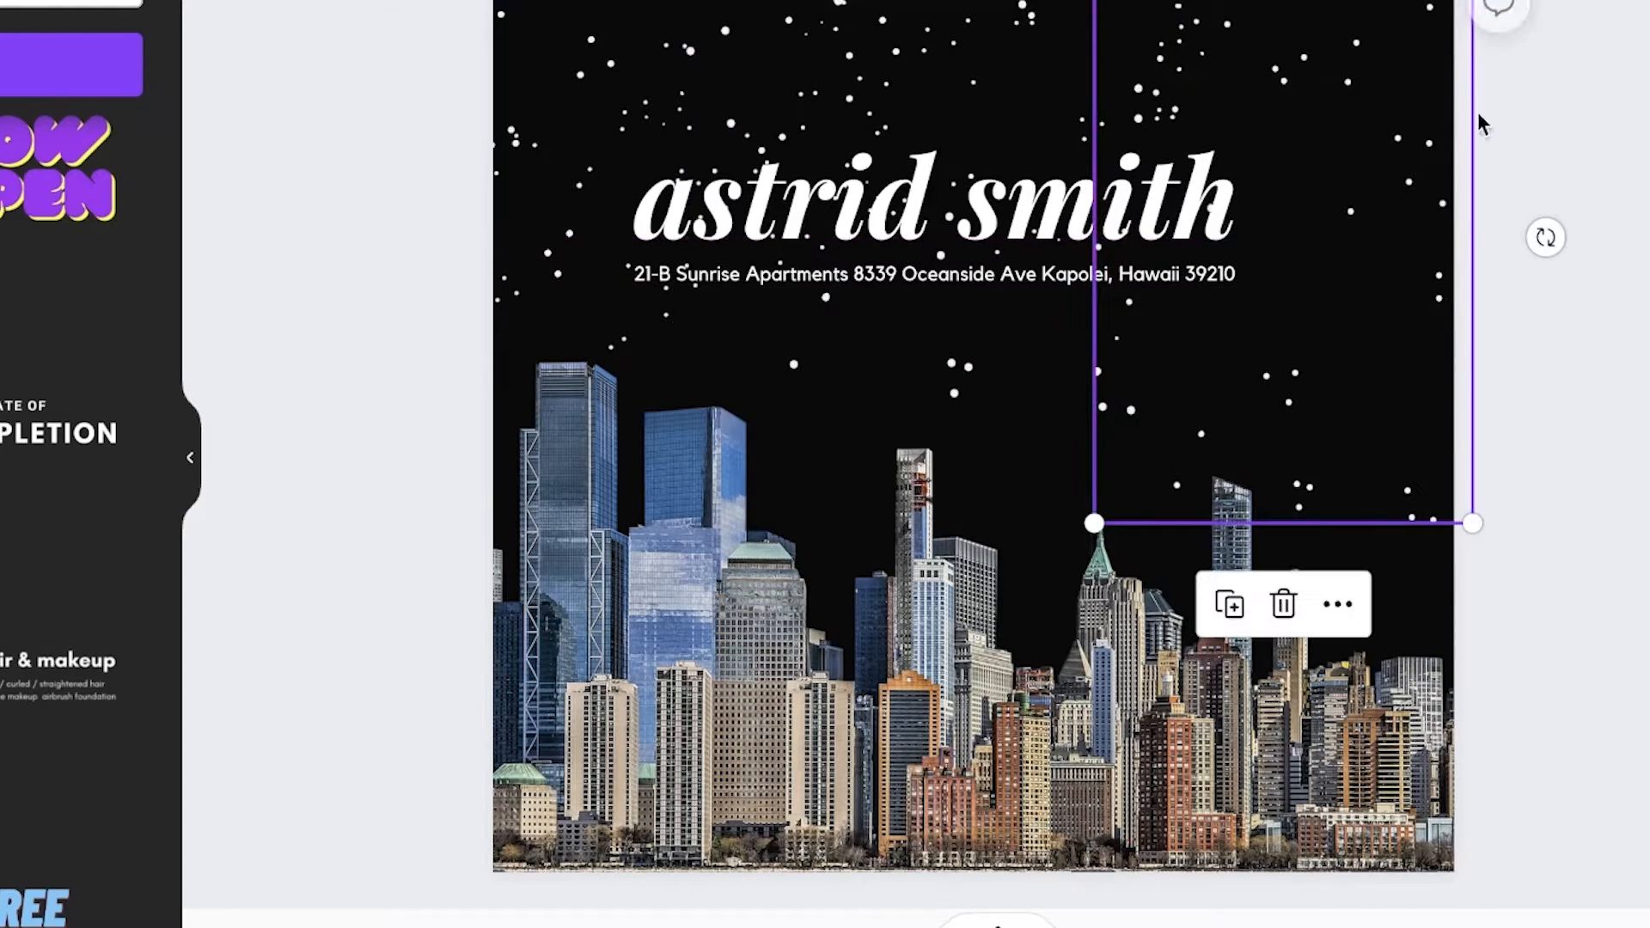
Nudge the text combination slightly left and replace the heading name with "Yorks Real Estate".
{"action": "left_click_drag", "start_coordinate": [1128, 220], "coordinate": [1025, 229]}
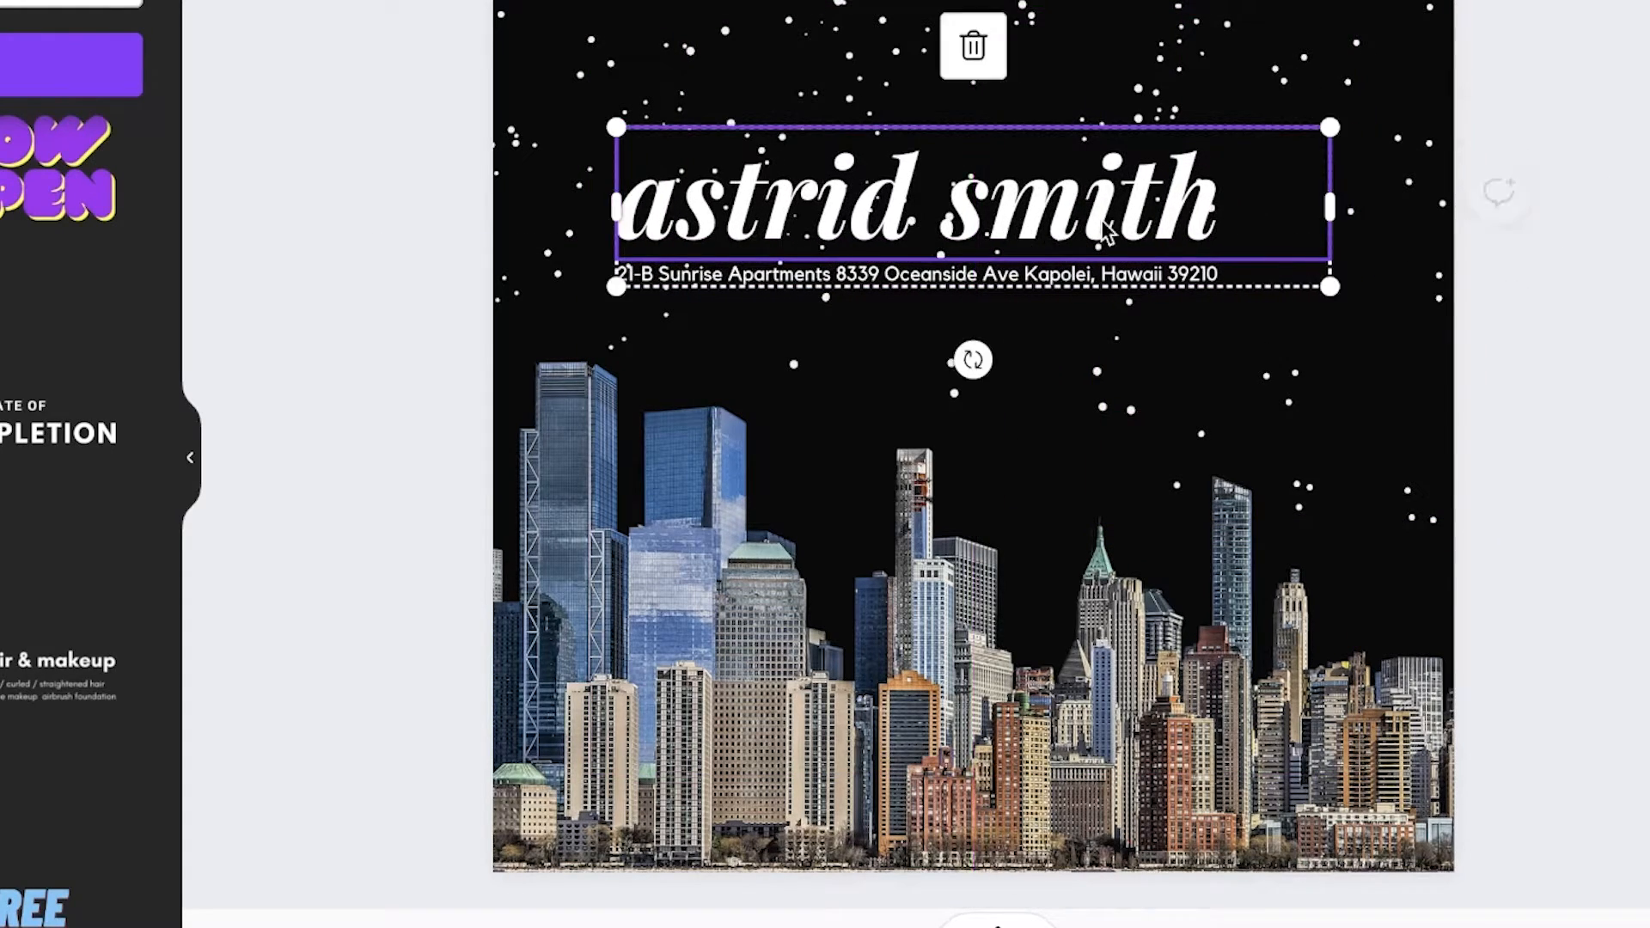
{"action": "scroll", "coordinate": [973, 465], "scroll_direction": "up", "scroll_amount": 2}
{"action": "scroll", "coordinate": [973, 464], "scroll_direction": "down", "scroll_amount": 2}
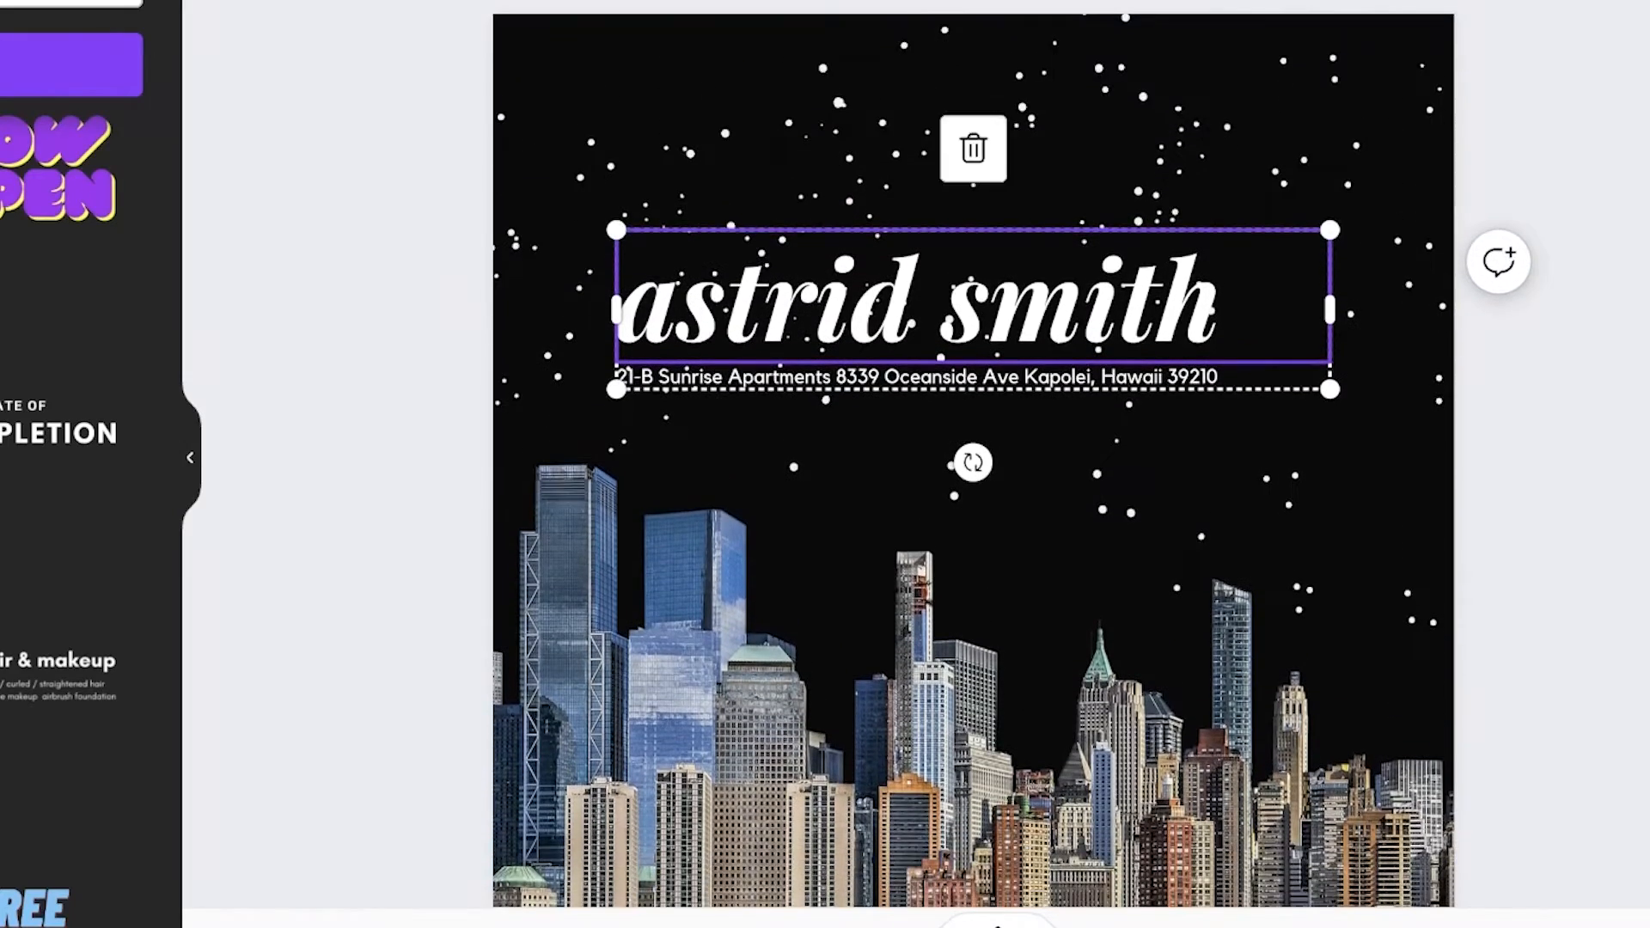
{"action": "scroll", "coordinate": [973, 464], "scroll_direction": "up", "scroll_amount": 1}
{"action": "scroll", "coordinate": [973, 464], "scroll_direction": "down", "scroll_amount": 1}
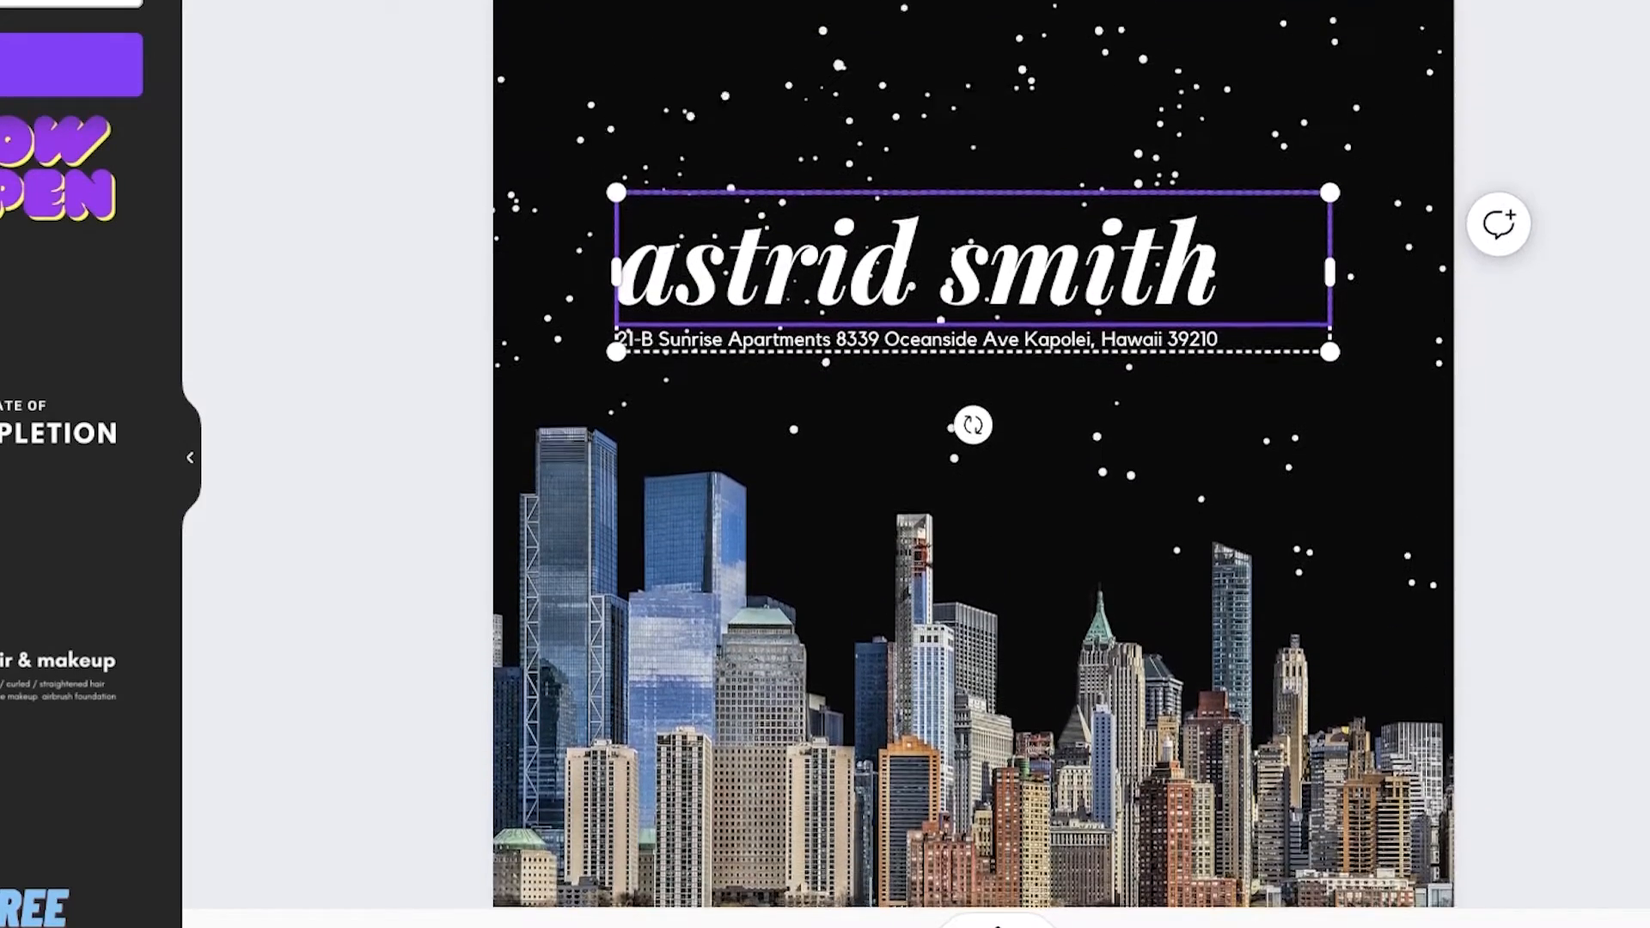
{"action": "double_click", "coordinate": [915, 237]}
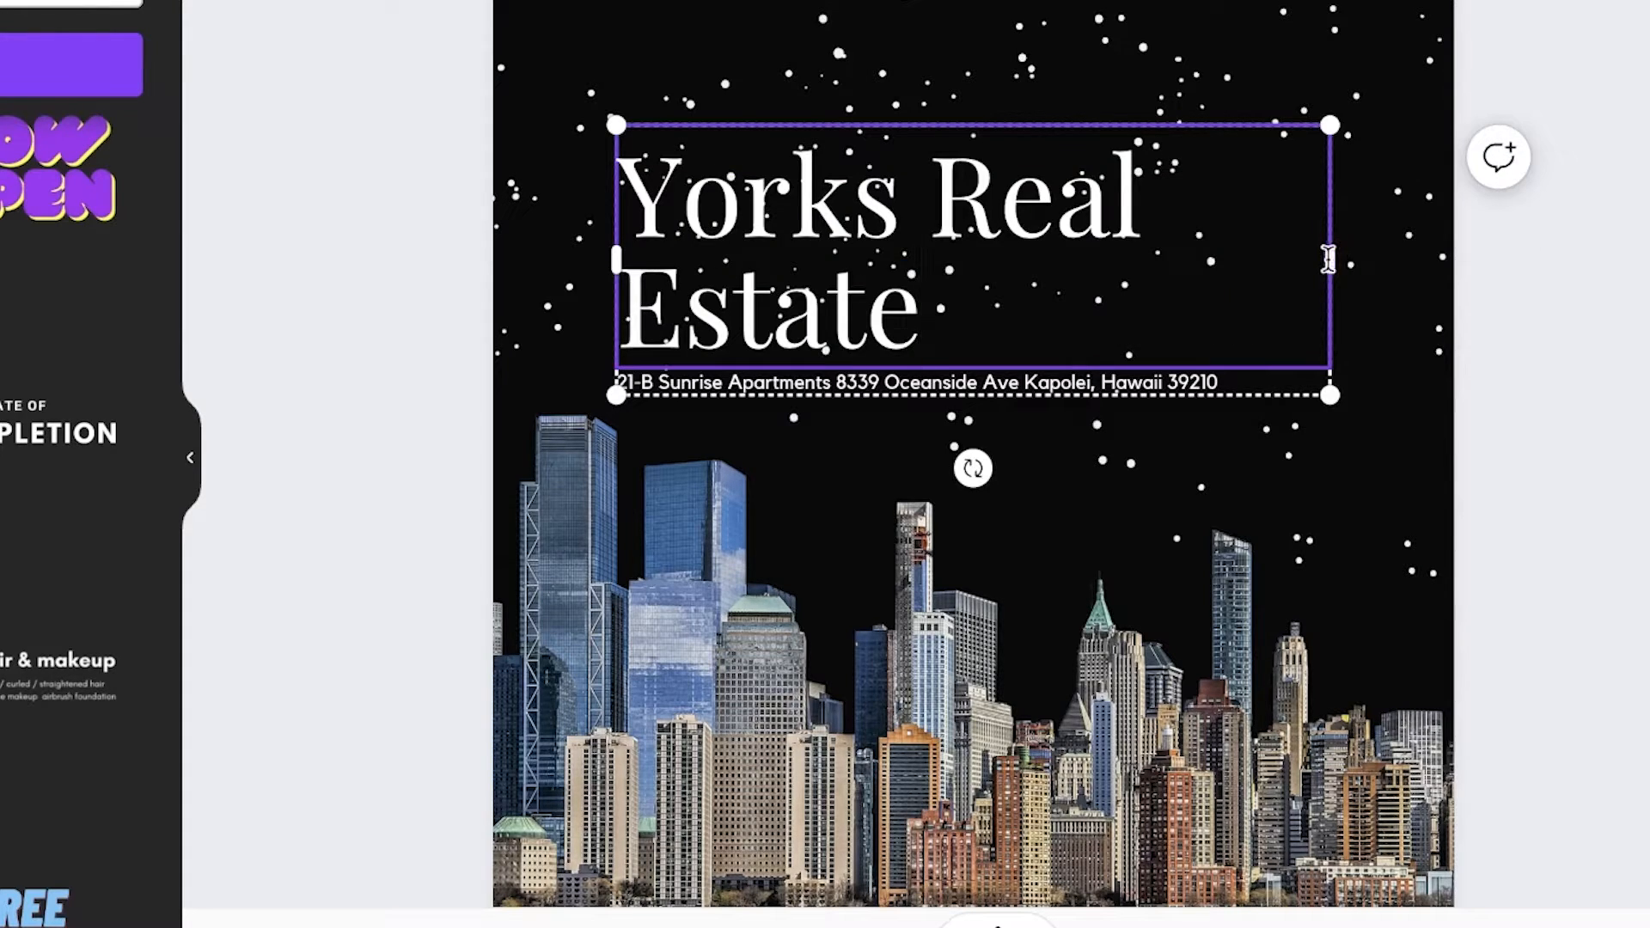
{"action": "double_click", "coordinate": [1329, 259]}
{"action": "left_click", "coordinate": [1643, 284]}
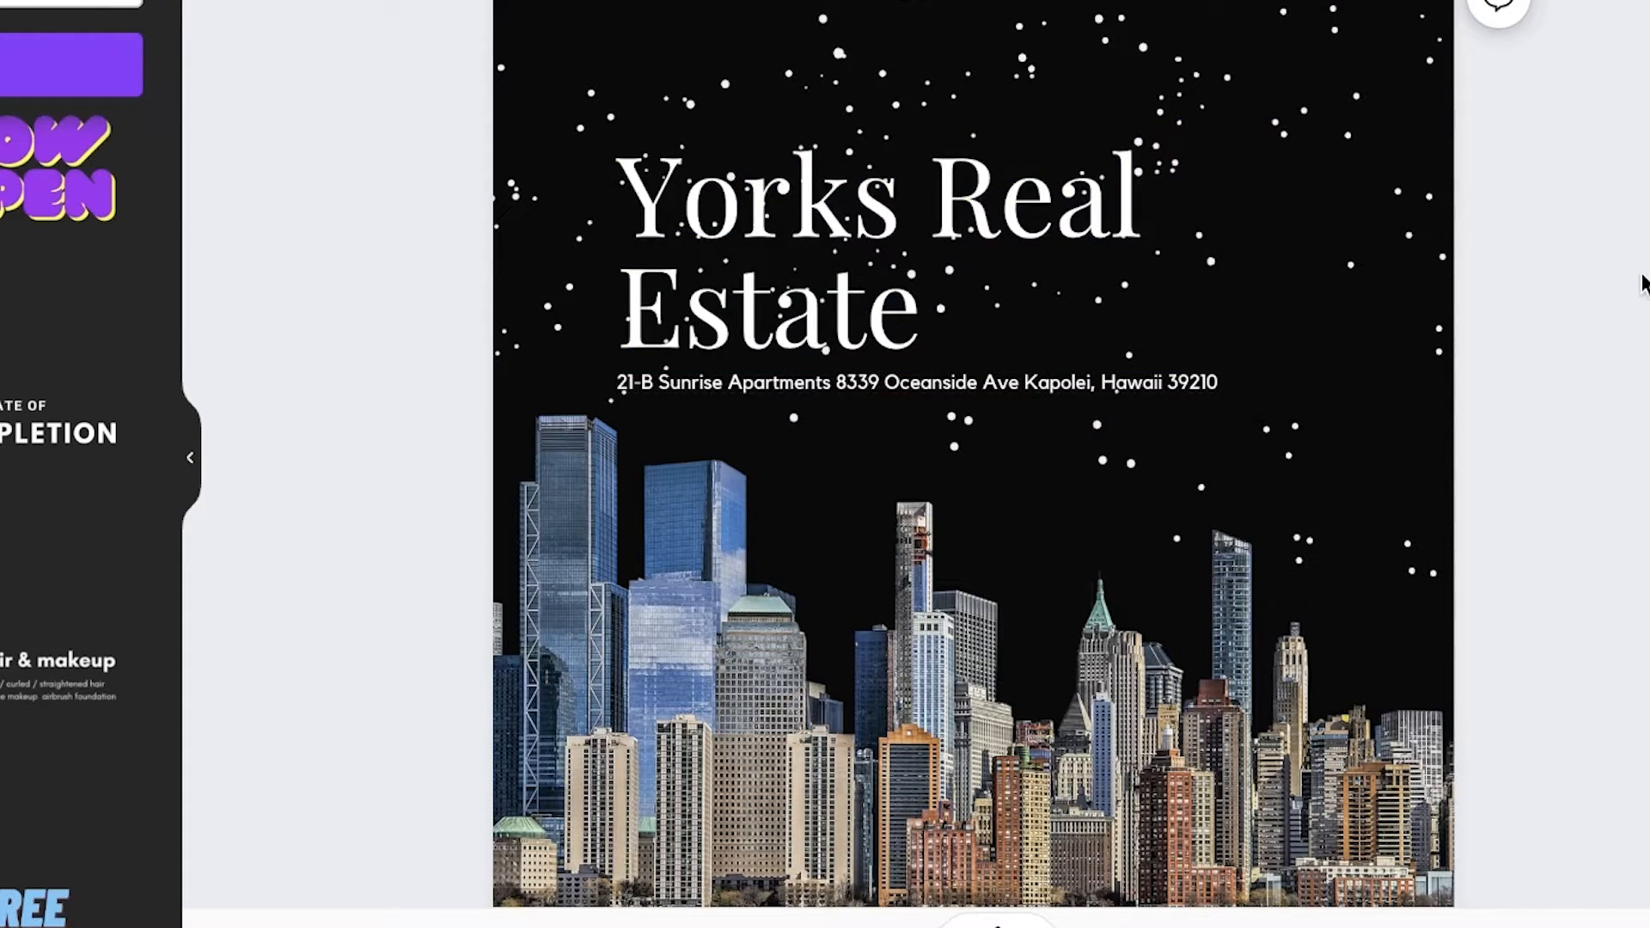
Resize the text combination so "Yorks Real Estate" fits on one line and center it in the sky.
{"action": "left_click", "coordinate": [1061, 269]}
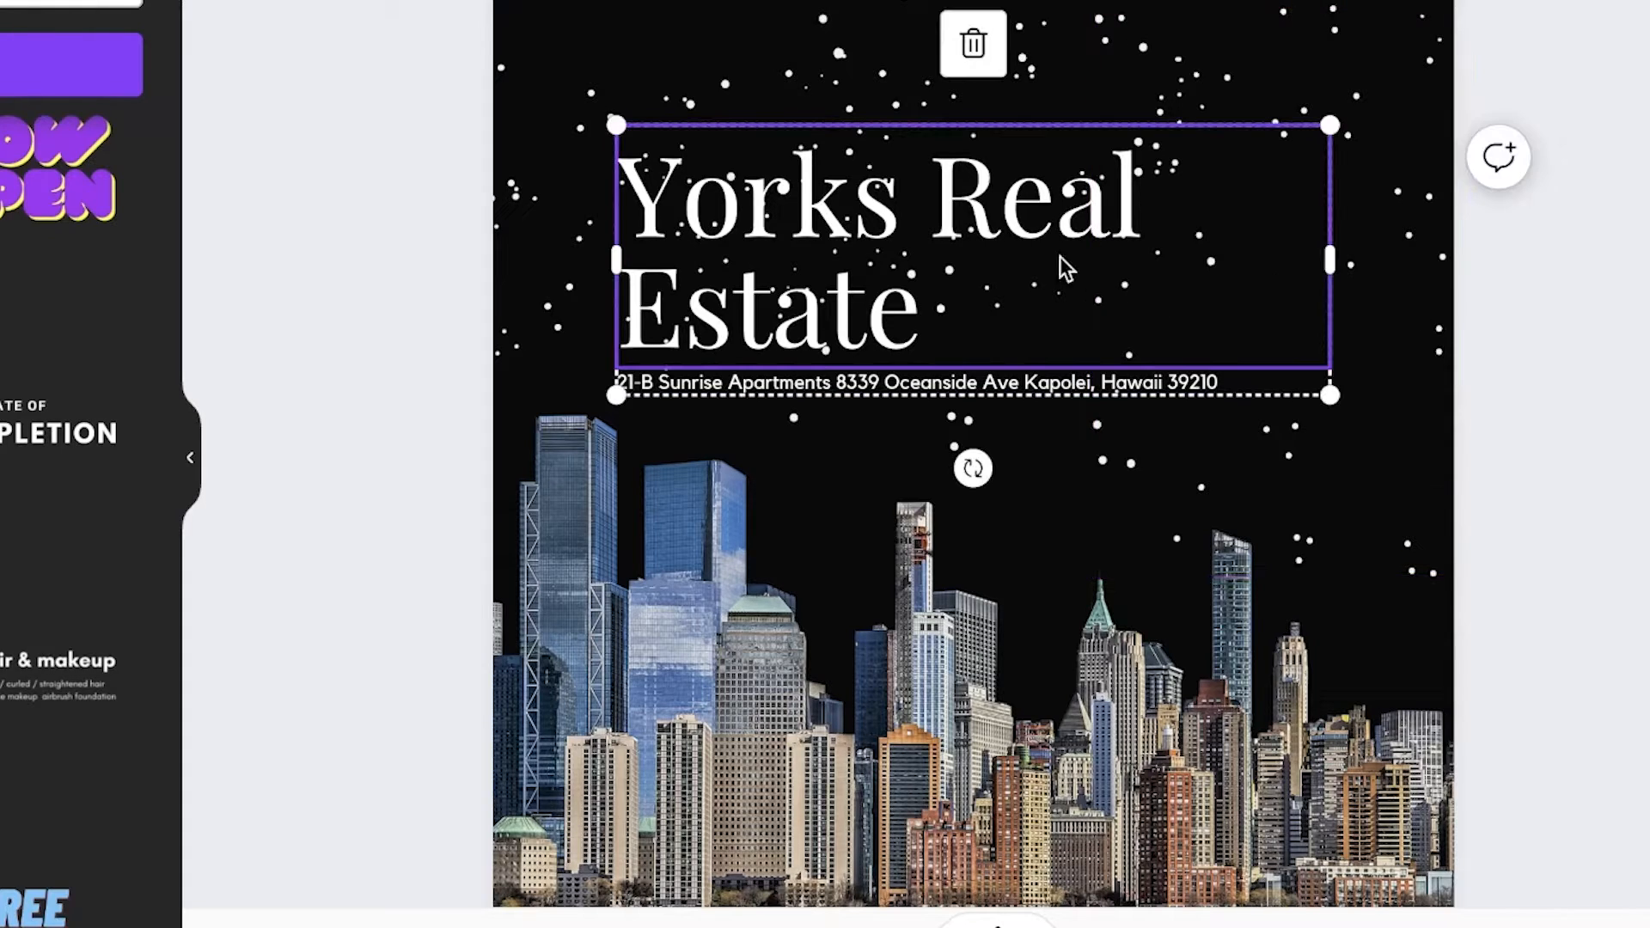
{"action": "left_click_drag", "start_coordinate": [1337, 251], "coordinate": [1632, 252]}
{"action": "left_click_drag", "start_coordinate": [1632, 313], "coordinate": [1353, 293]}
{"action": "left_click_drag", "start_coordinate": [1376, 238], "coordinate": [1270, 238]}
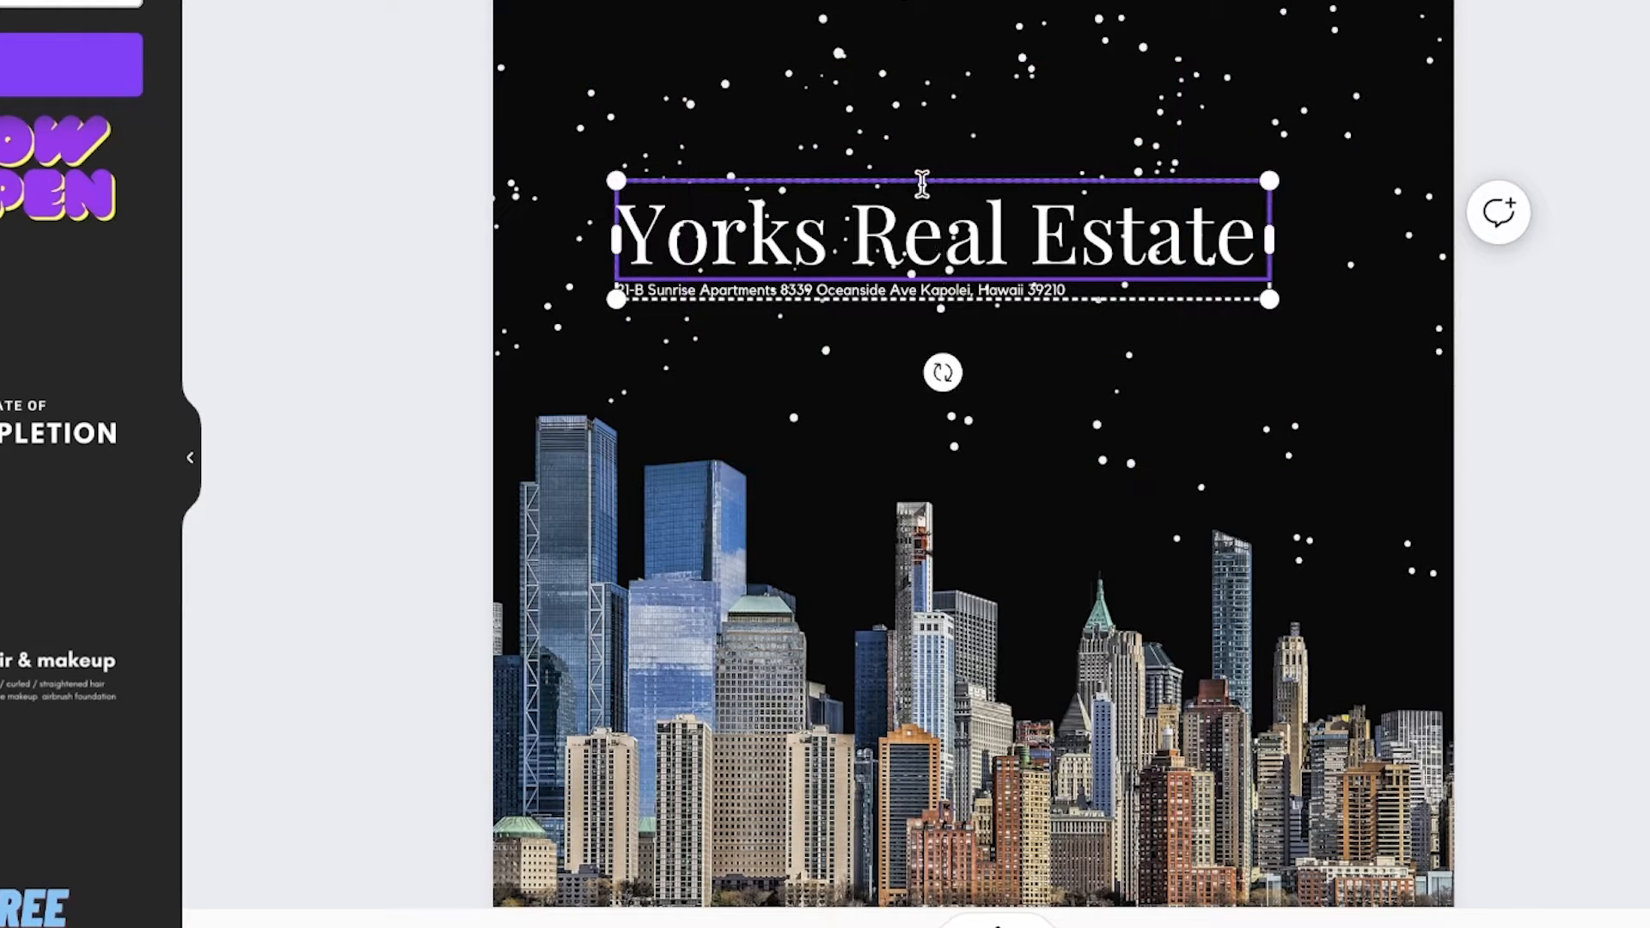
{"action": "mouse_move", "coordinate": [707, 289]}
{"action": "left_mouse_down"}
{"action": "mouse_move", "coordinate": [753, 293]}
{"action": "mouse_move", "coordinate": [736, 293]}
{"action": "left_mouse_up"}
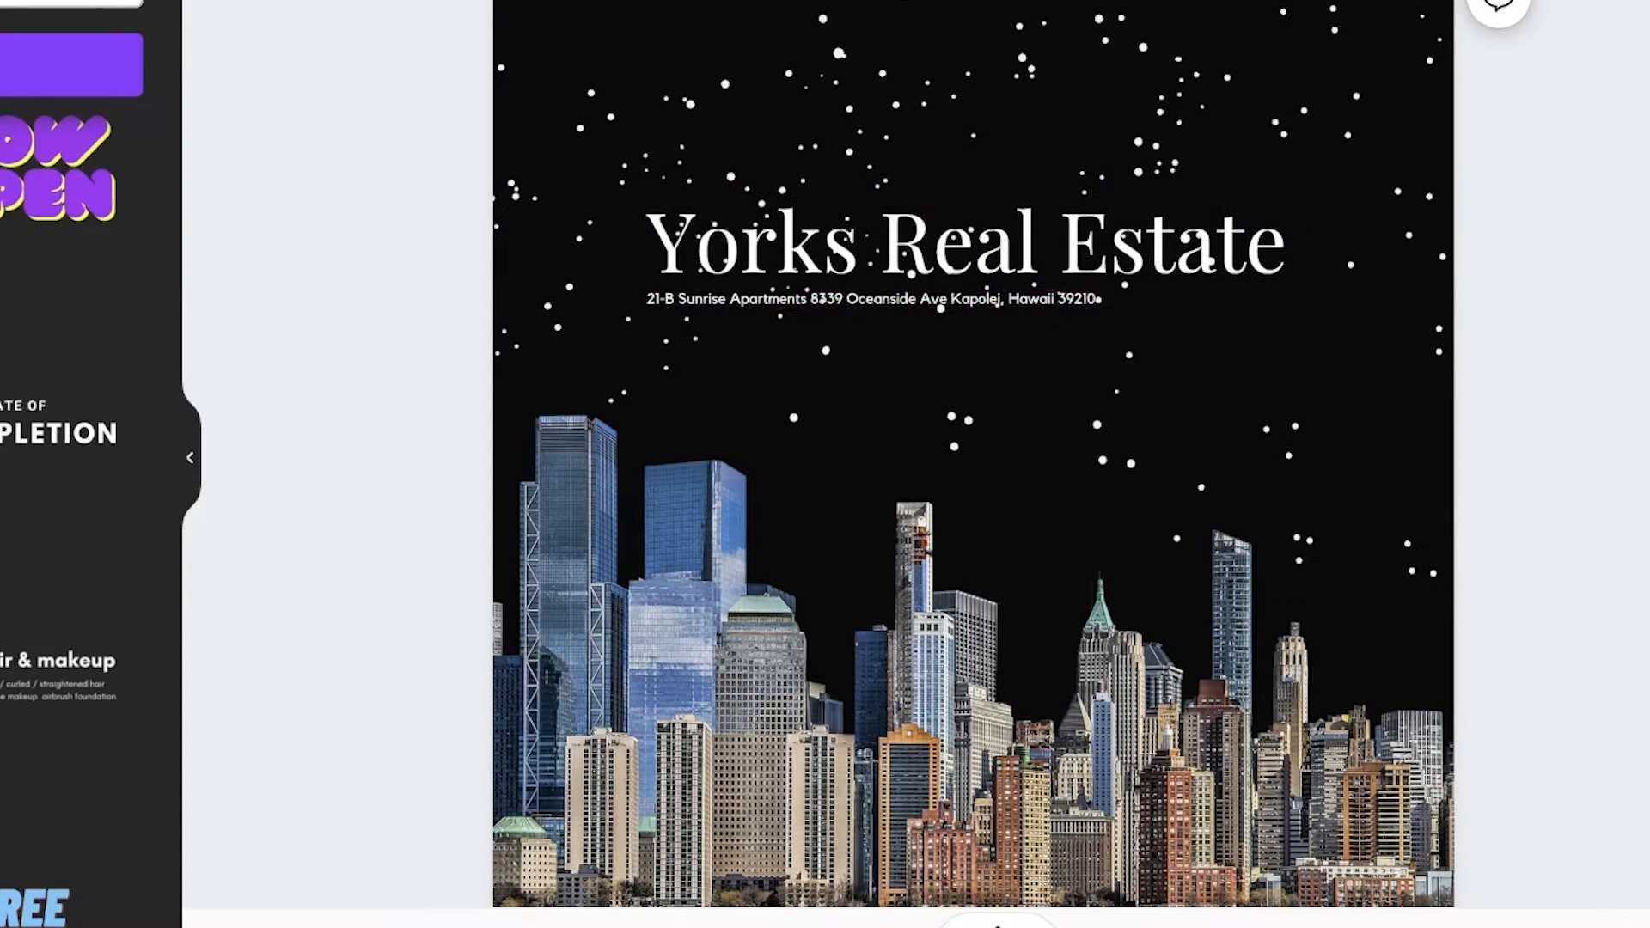
Delete the address line beneath the "Yorks Real Estate" heading.
{"action": "double_click", "coordinate": [1044, 301]}
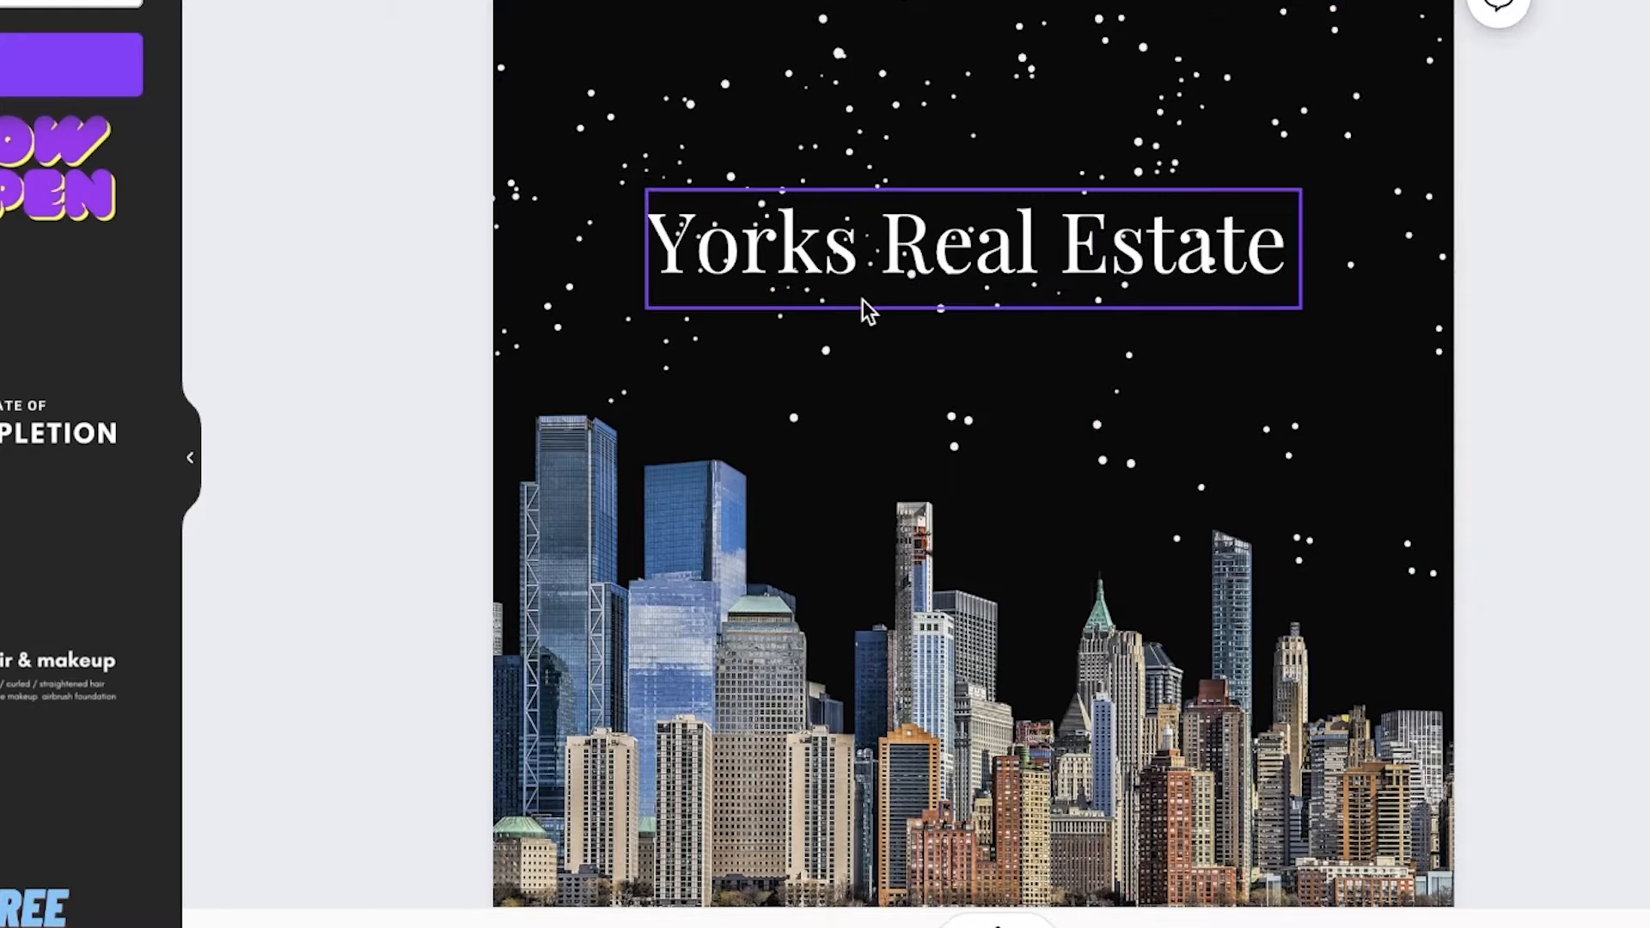
{"action": "left_click", "coordinate": [873, 266]}
{"action": "left_click", "coordinate": [1529, 318]}
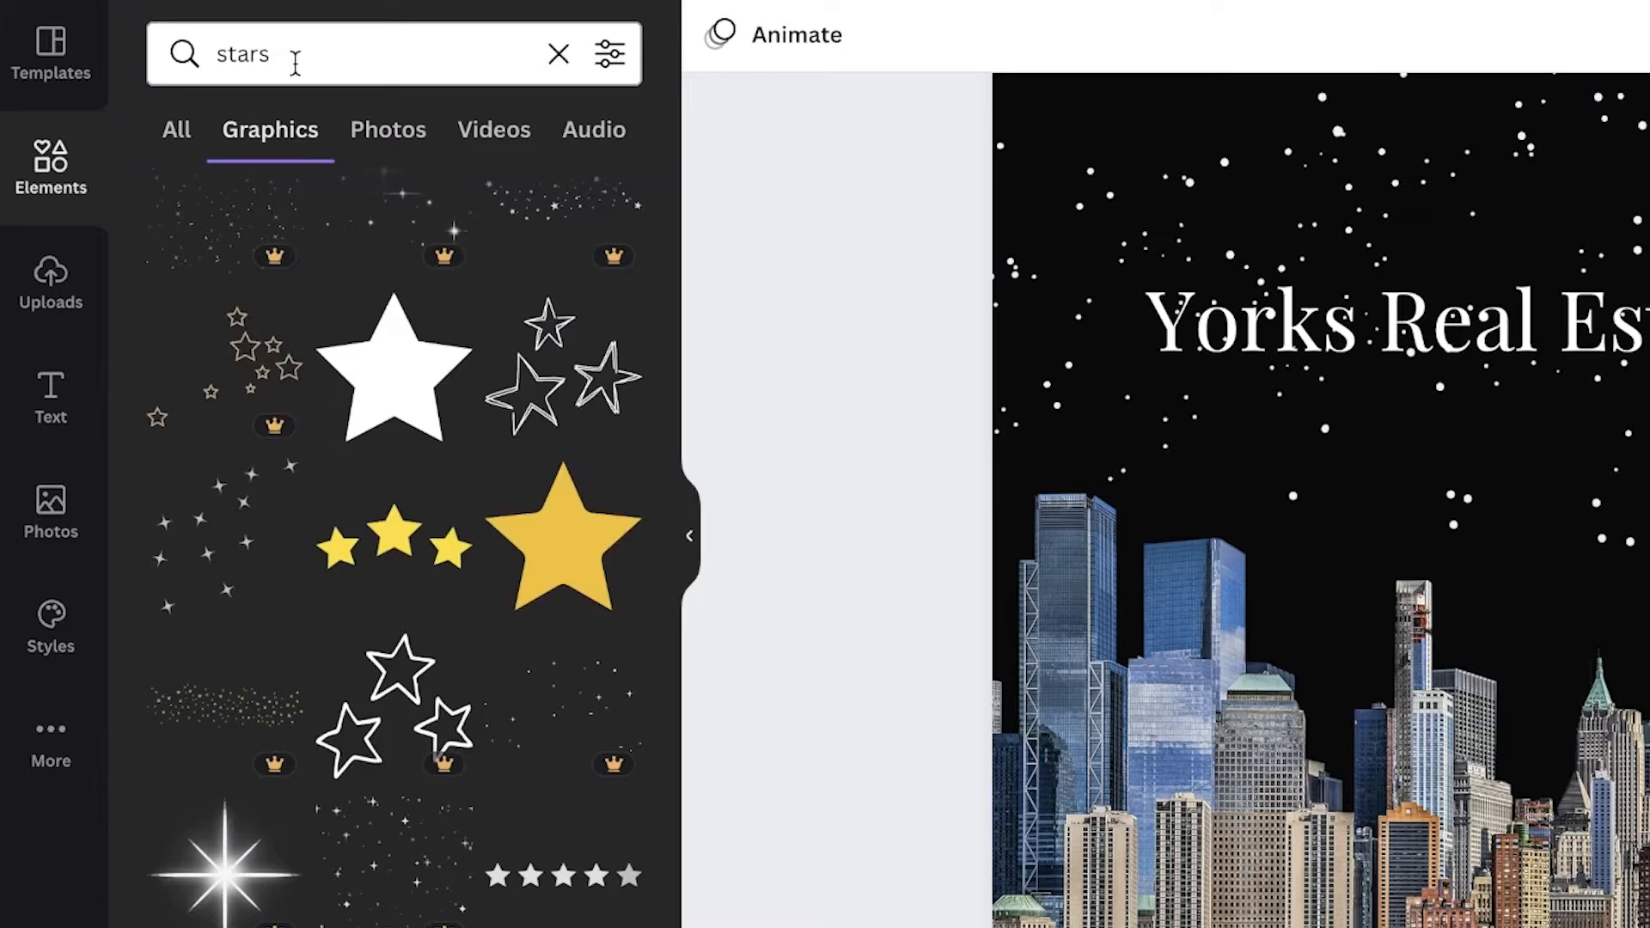
Clear the "stars" search and open the full Lines & Shapes collection.
{"action": "left_click", "coordinate": [295, 63]}
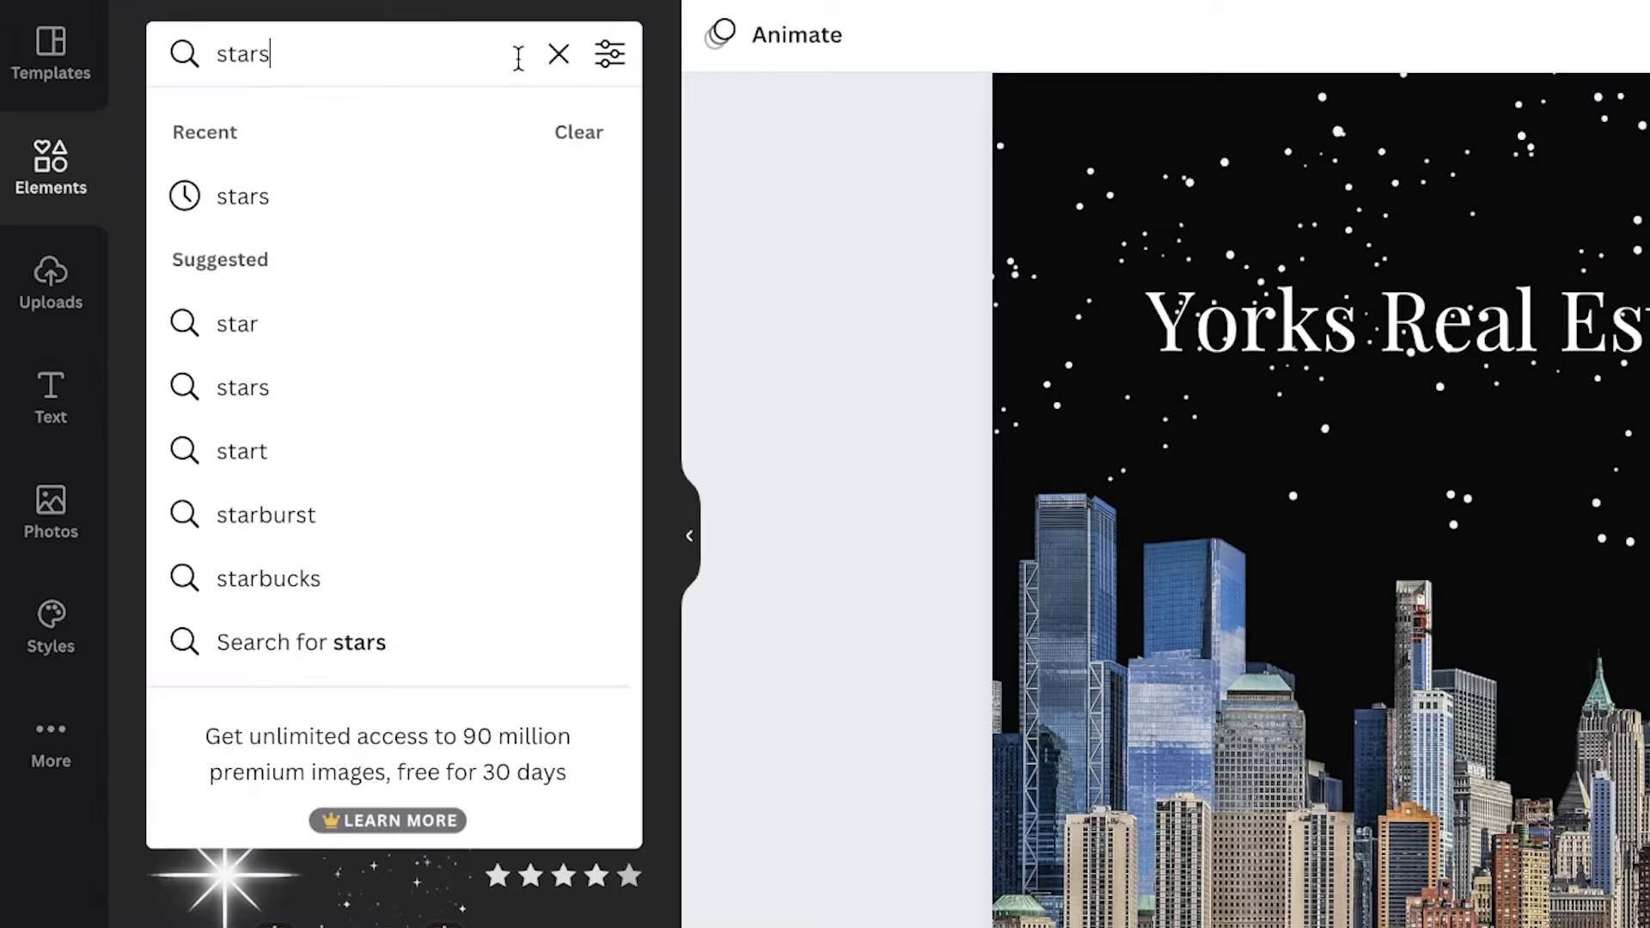
{"action": "left_click", "coordinate": [559, 53]}
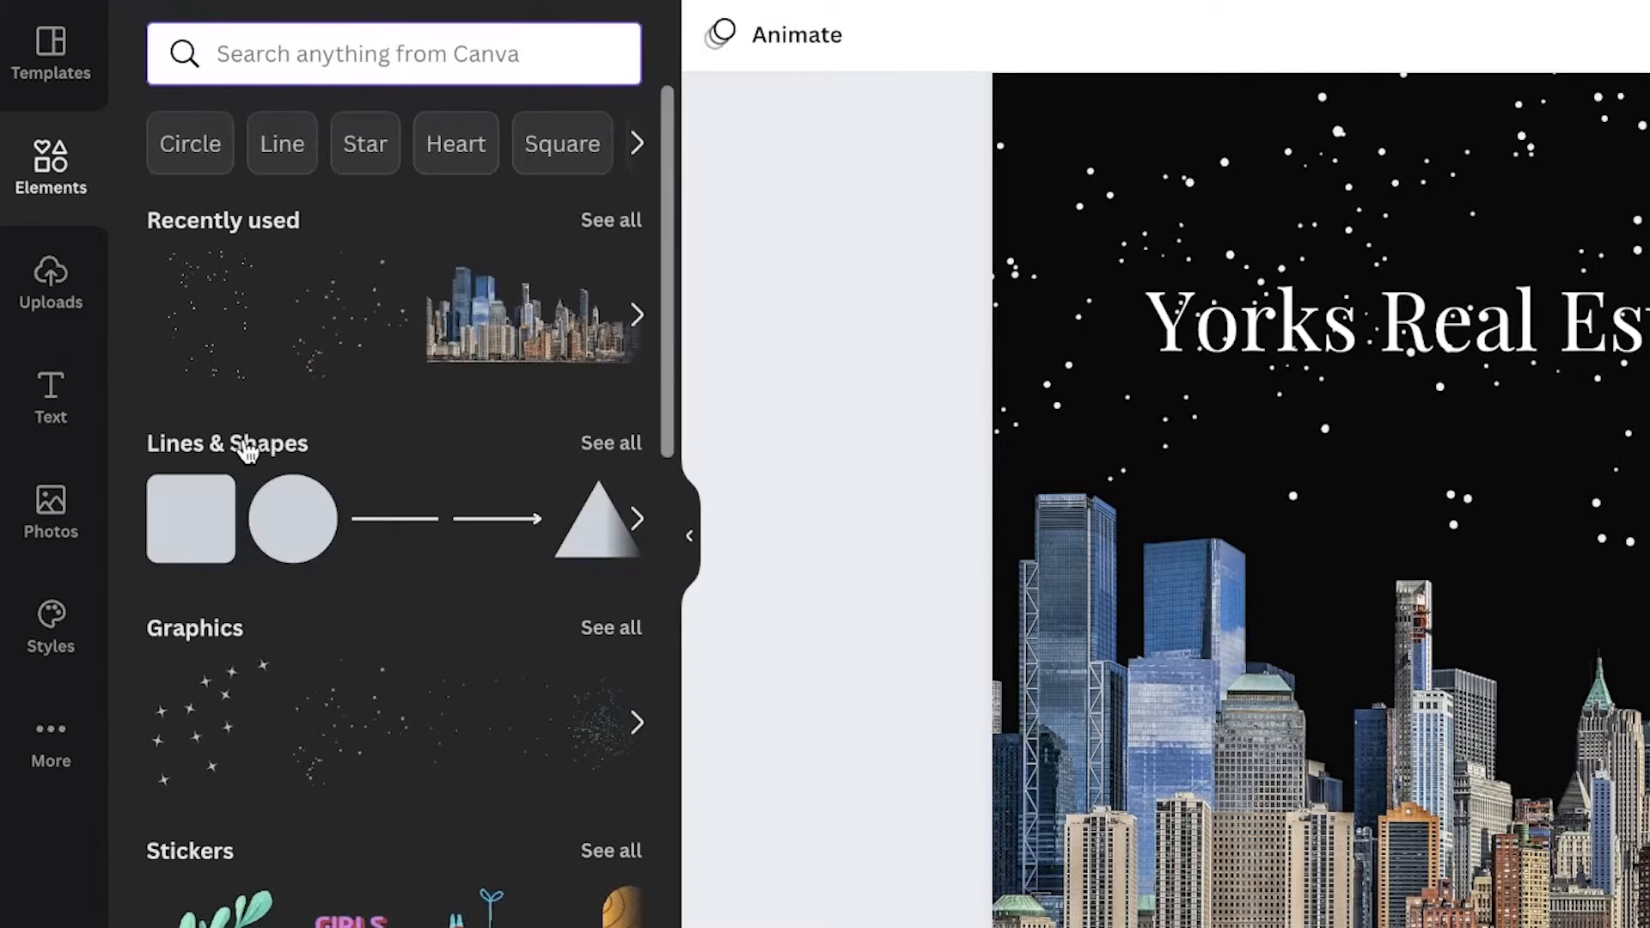
{"action": "left_click", "coordinate": [247, 451]}
{"action": "scroll", "coordinate": [436, 597], "scroll_direction": "down", "scroll_amount": 4}
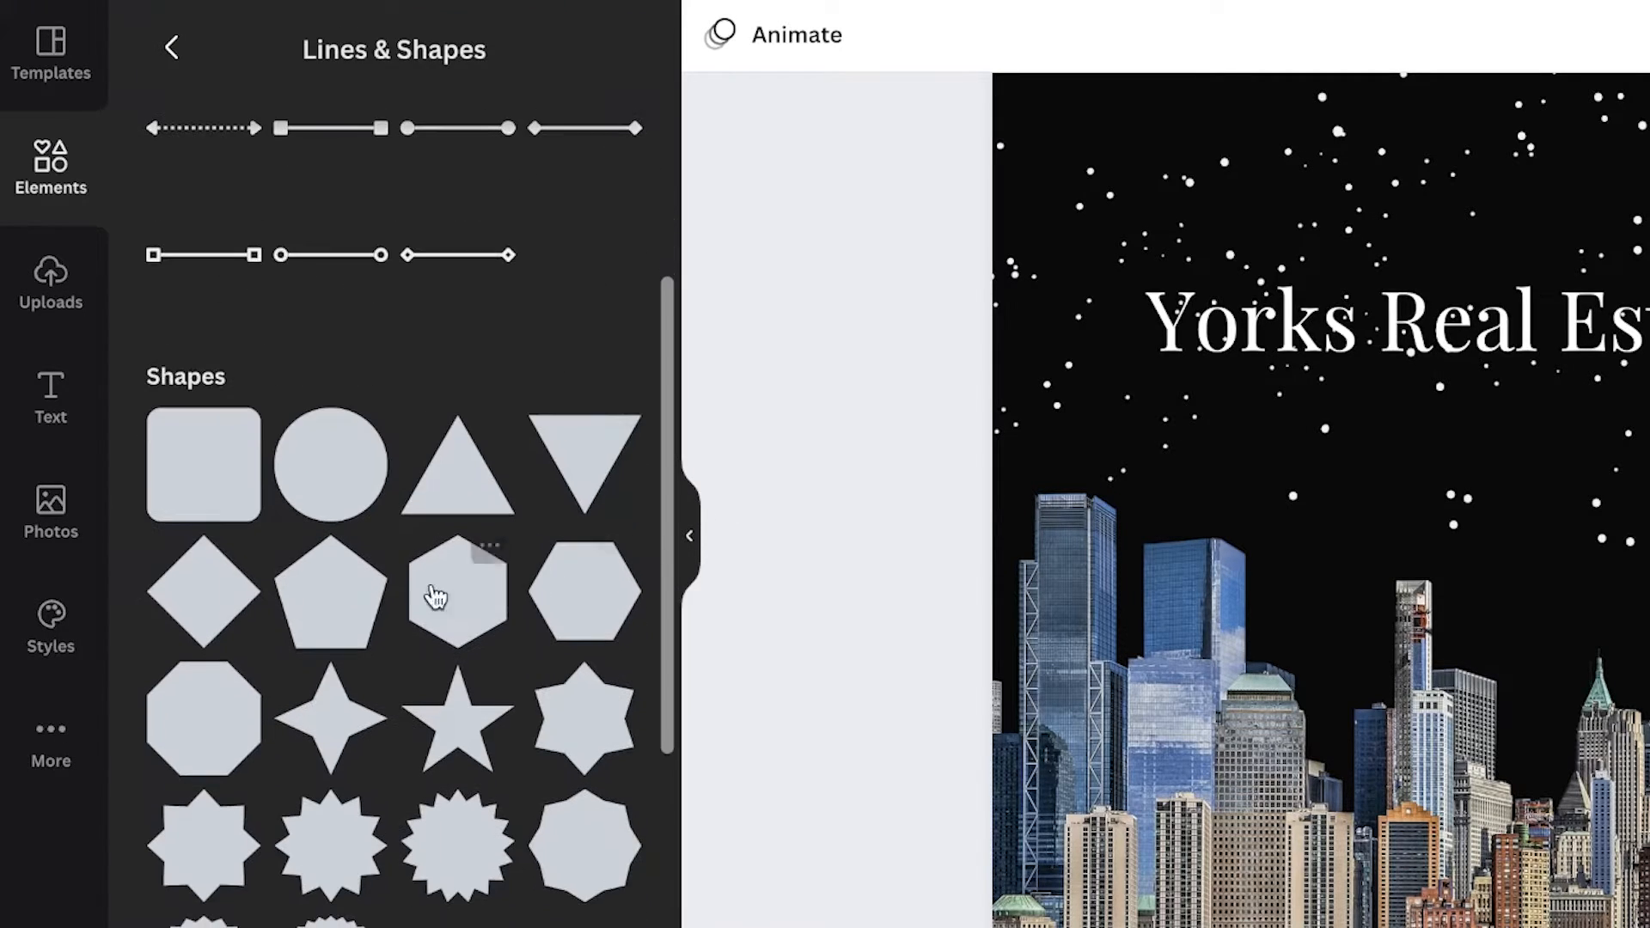
{"action": "left_click", "coordinate": [187, 468]}
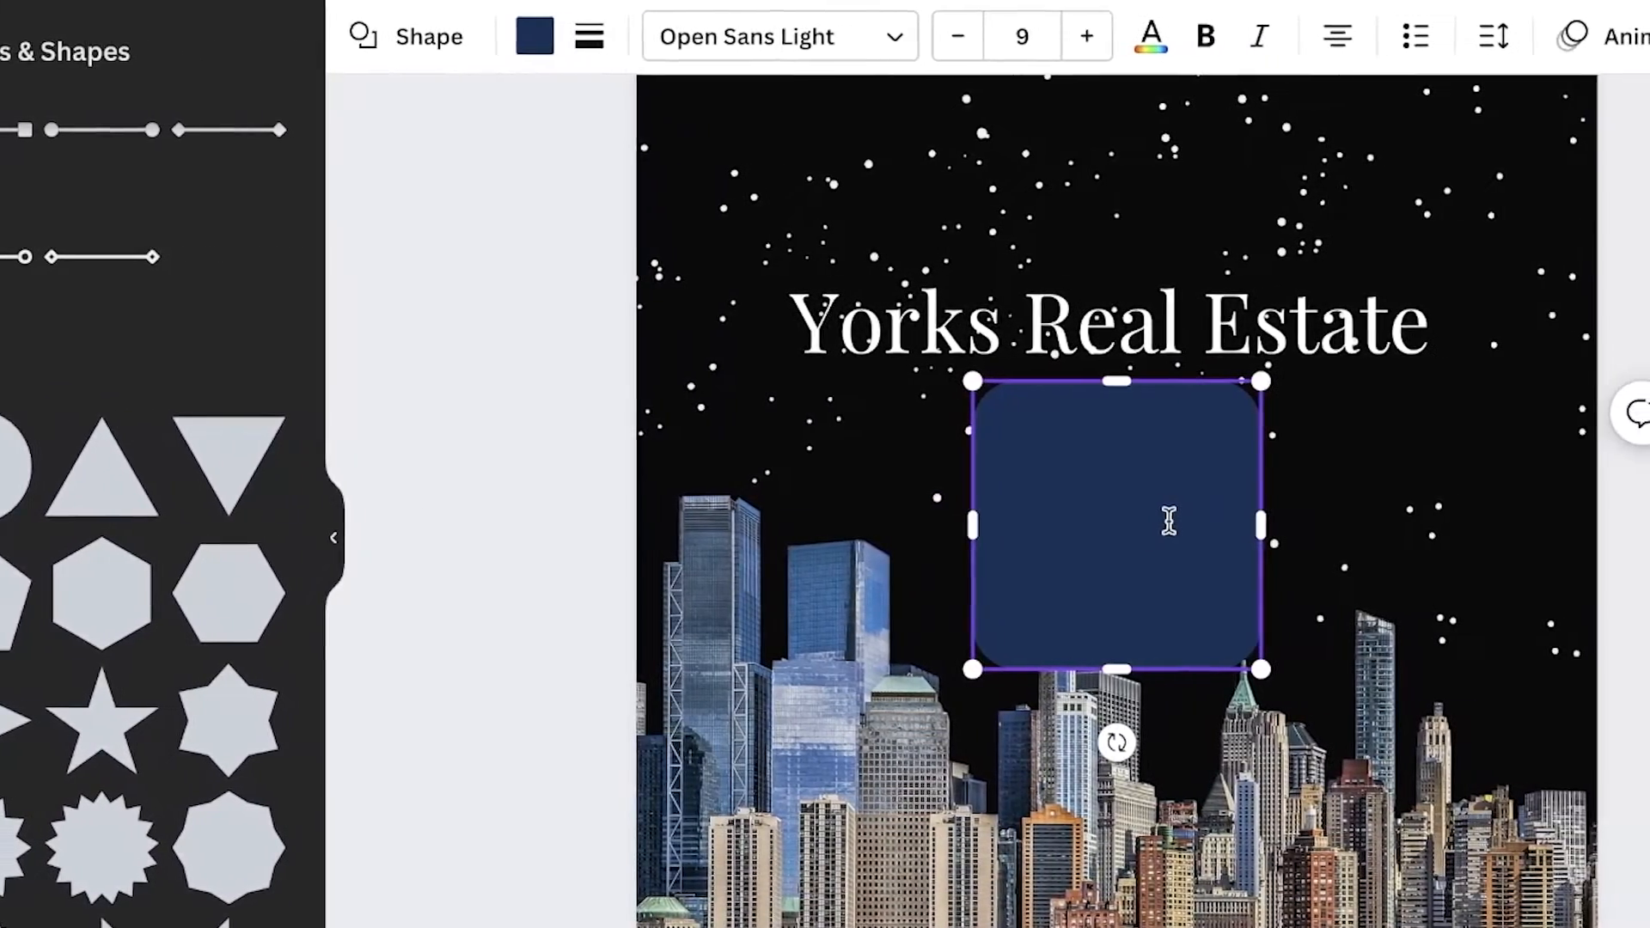
{"action": "double_click", "coordinate": [1169, 520]}
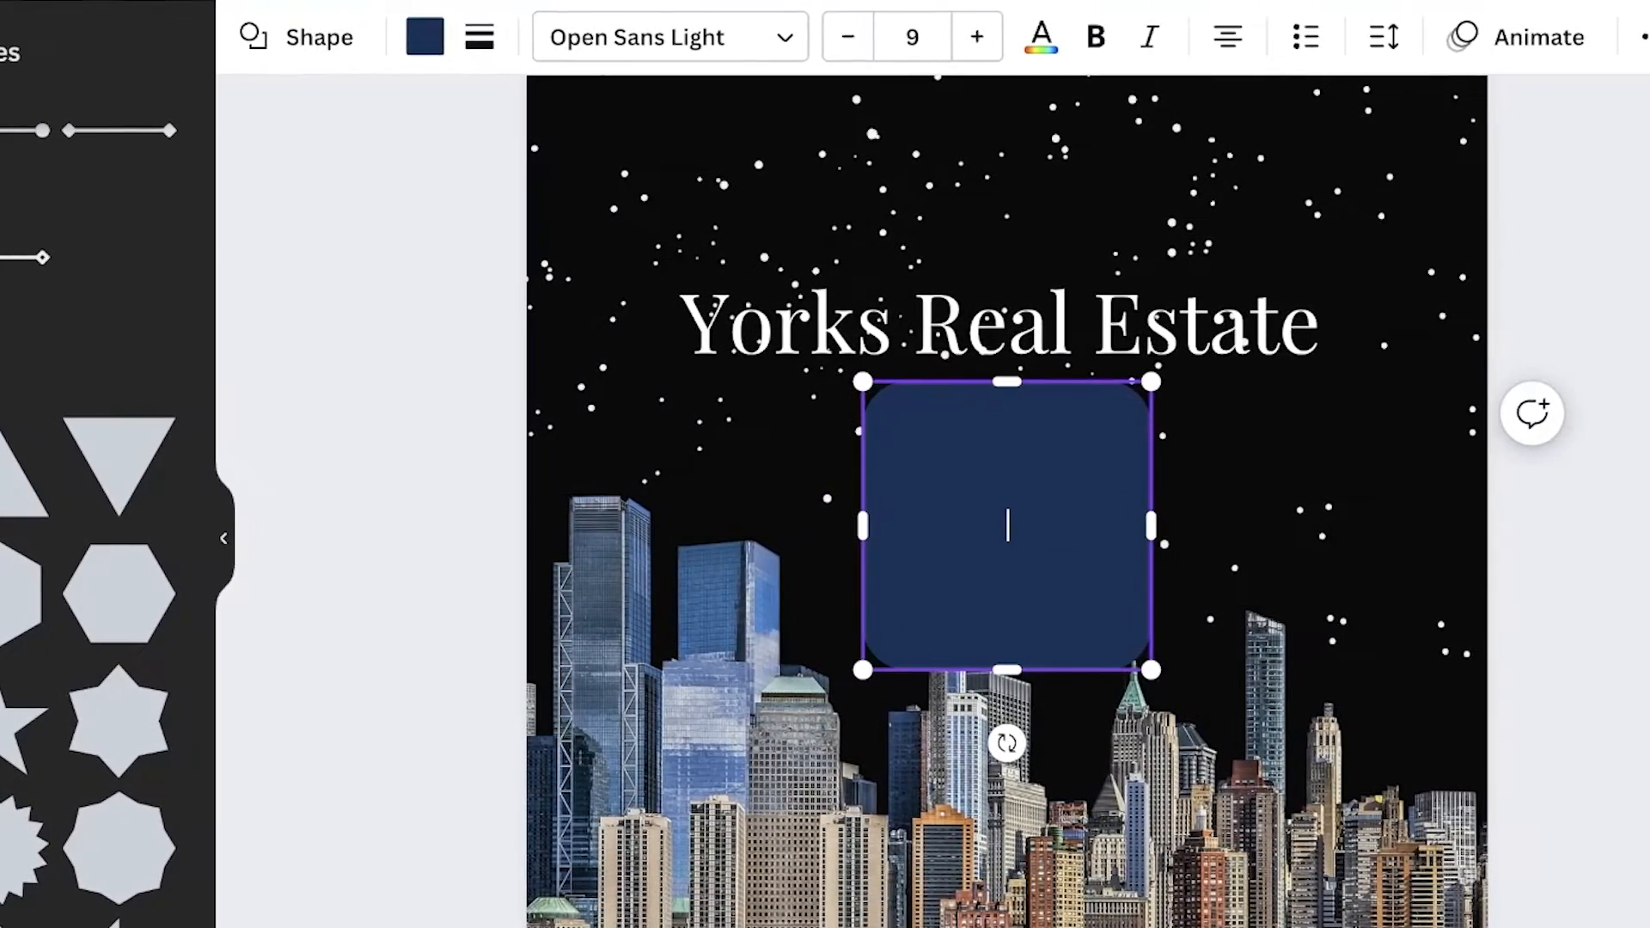
{"action": "left_click", "coordinate": [1063, 352]}
{"action": "left_click", "coordinate": [1068, 516]}
{"action": "key", "text": "Delete"}
Add the first square with a shadow edge from Other Shapes to the design.
{"action": "scroll", "coordinate": [25, 684], "scroll_direction": "down", "scroll_amount": 5}
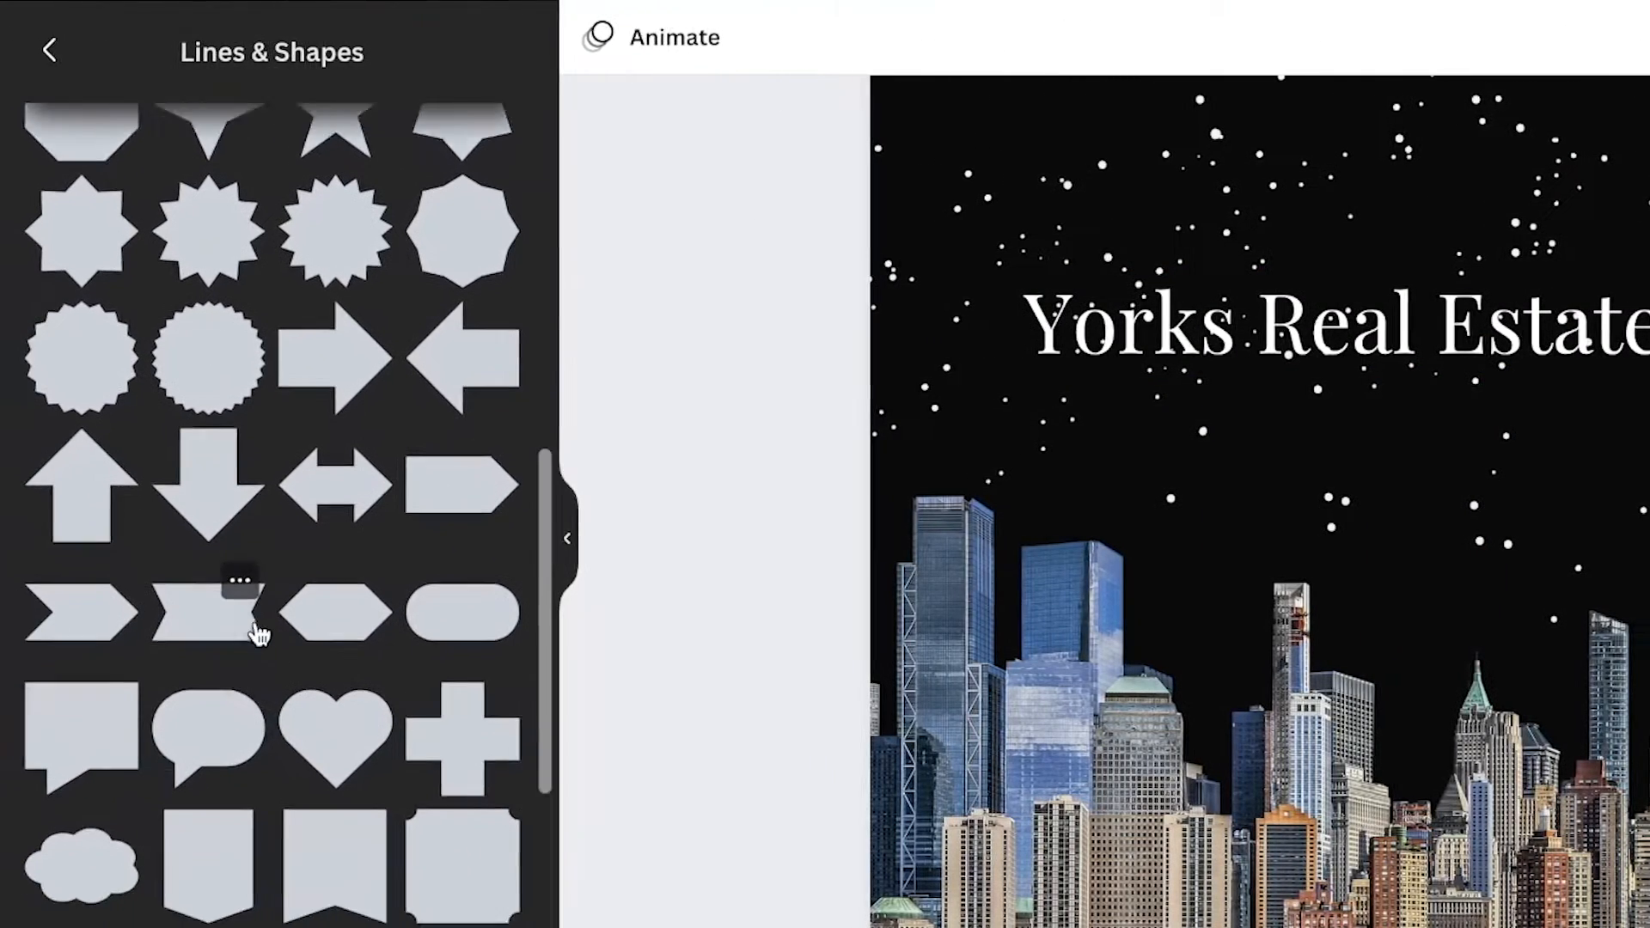
{"action": "scroll", "coordinate": [258, 634], "scroll_direction": "down", "scroll_amount": 4}
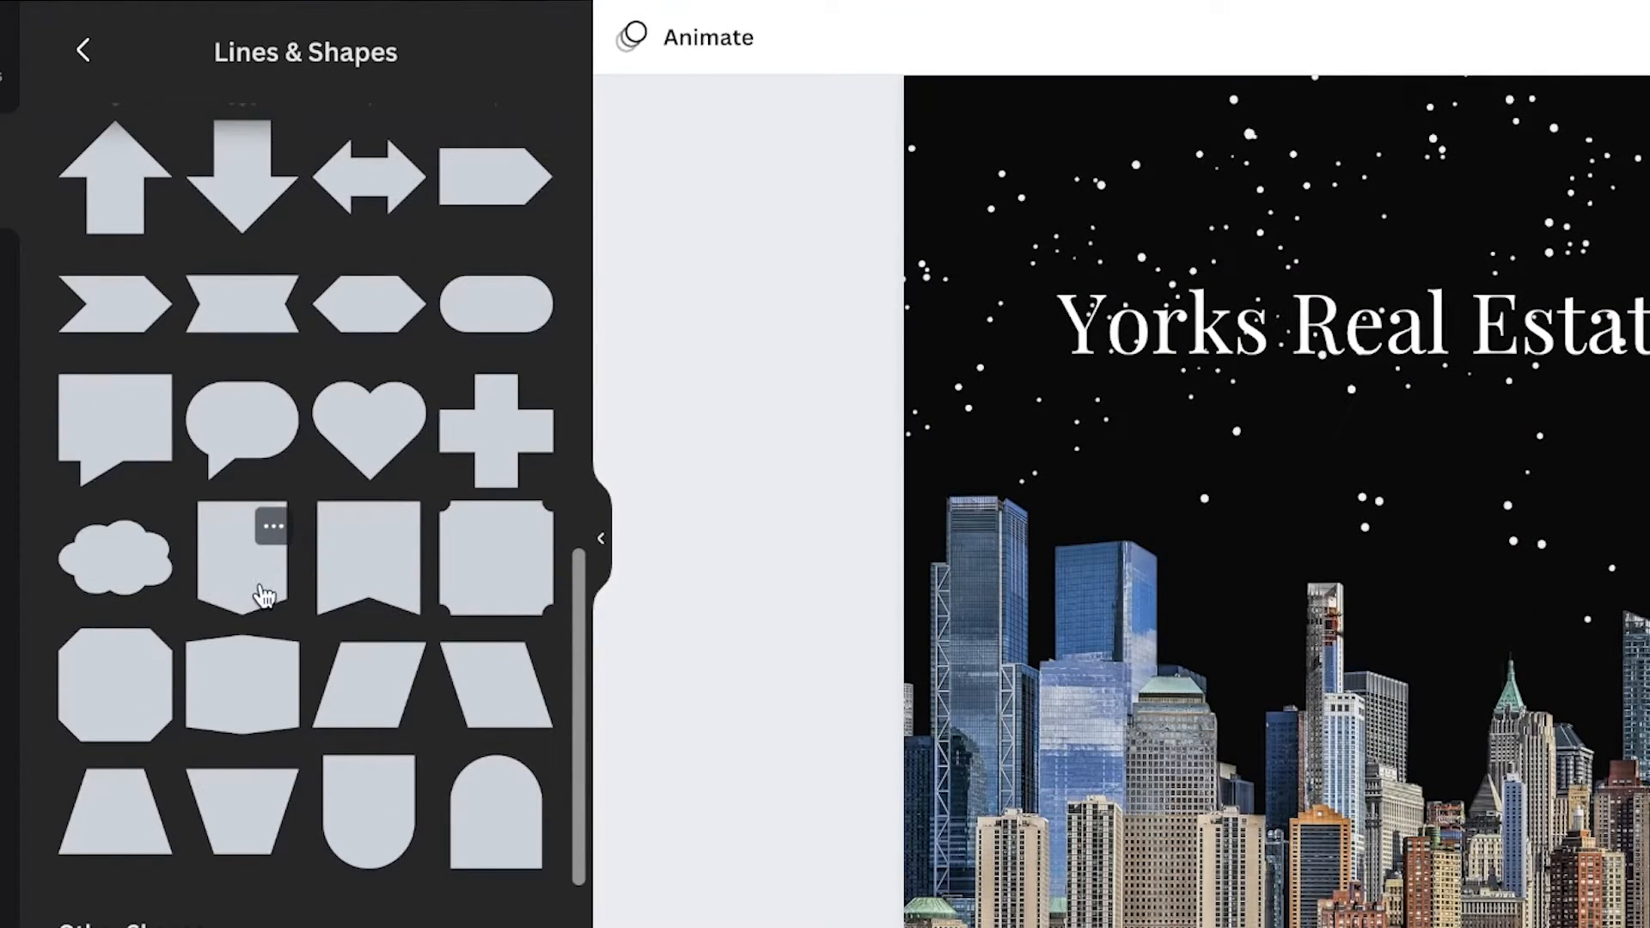
{"action": "scroll", "coordinate": [361, 576], "scroll_direction": "down", "scroll_amount": 1}
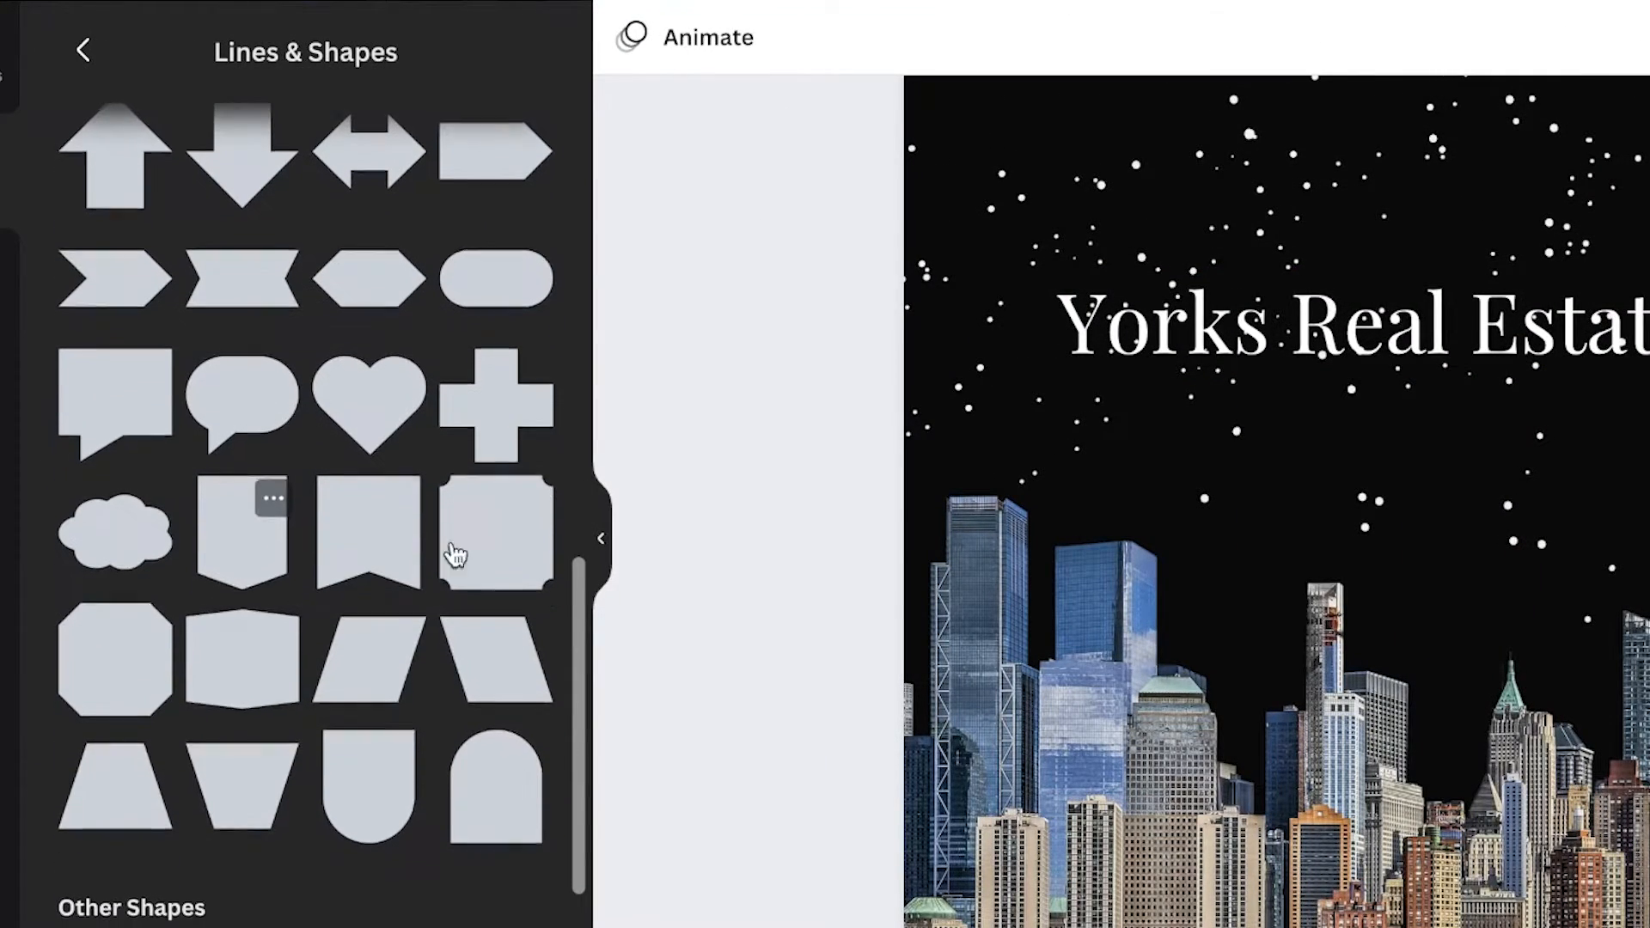
{"action": "scroll", "coordinate": [472, 559], "scroll_direction": "down", "scroll_amount": 3}
{"action": "scroll", "coordinate": [354, 821], "scroll_direction": "down", "scroll_amount": 1}
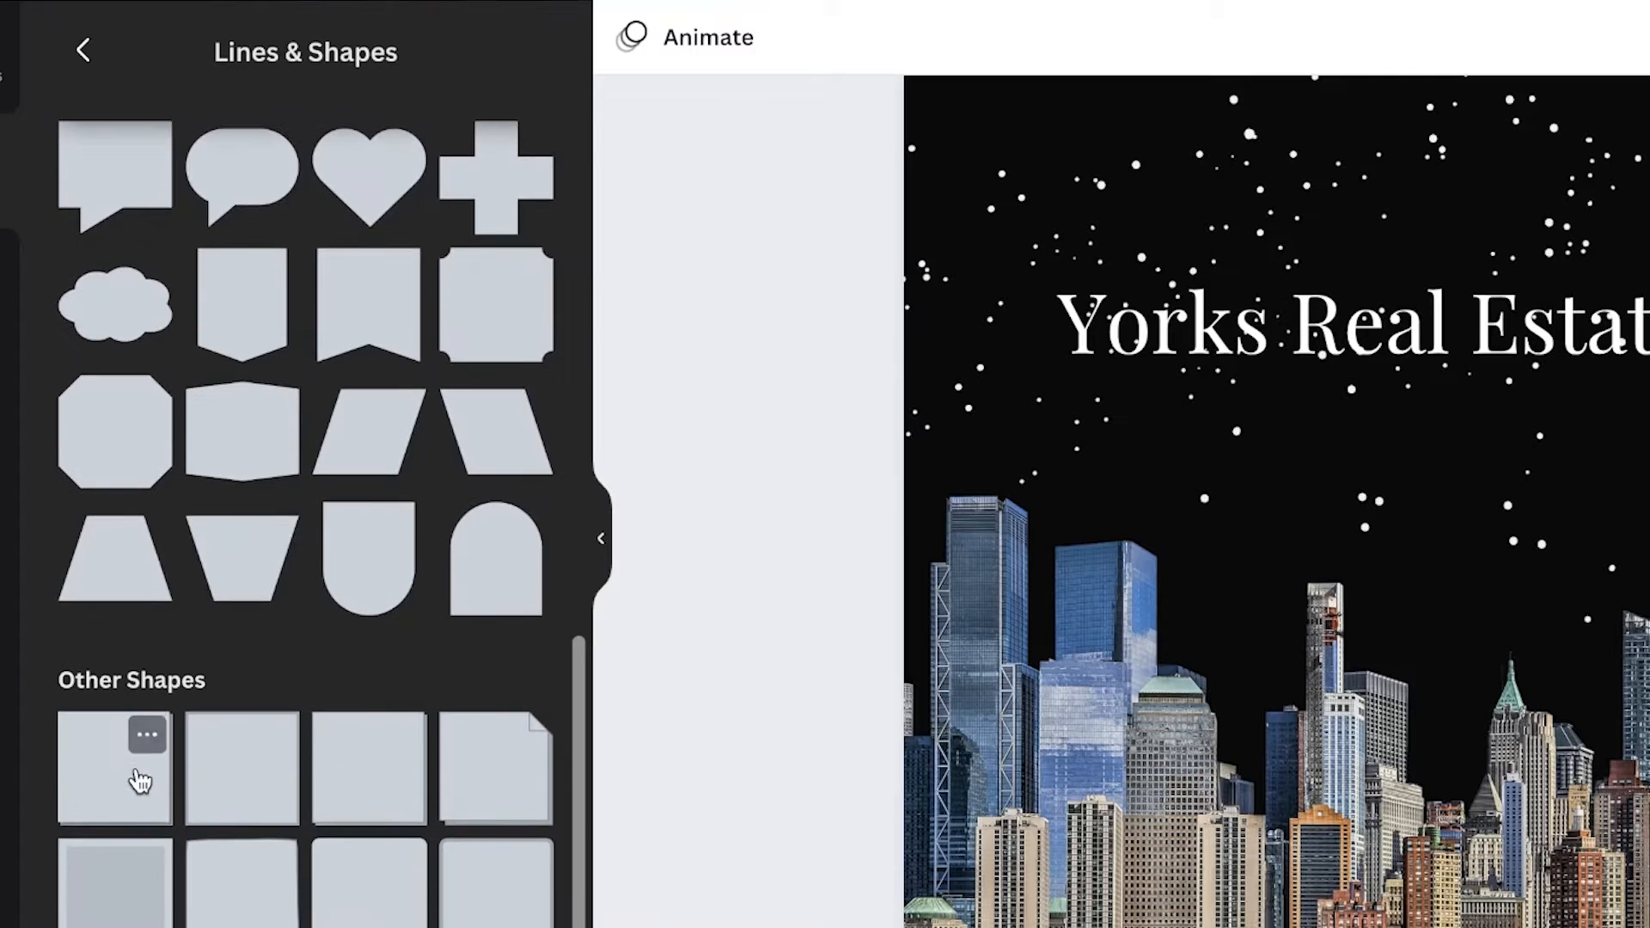
{"action": "left_click", "coordinate": [140, 782]}
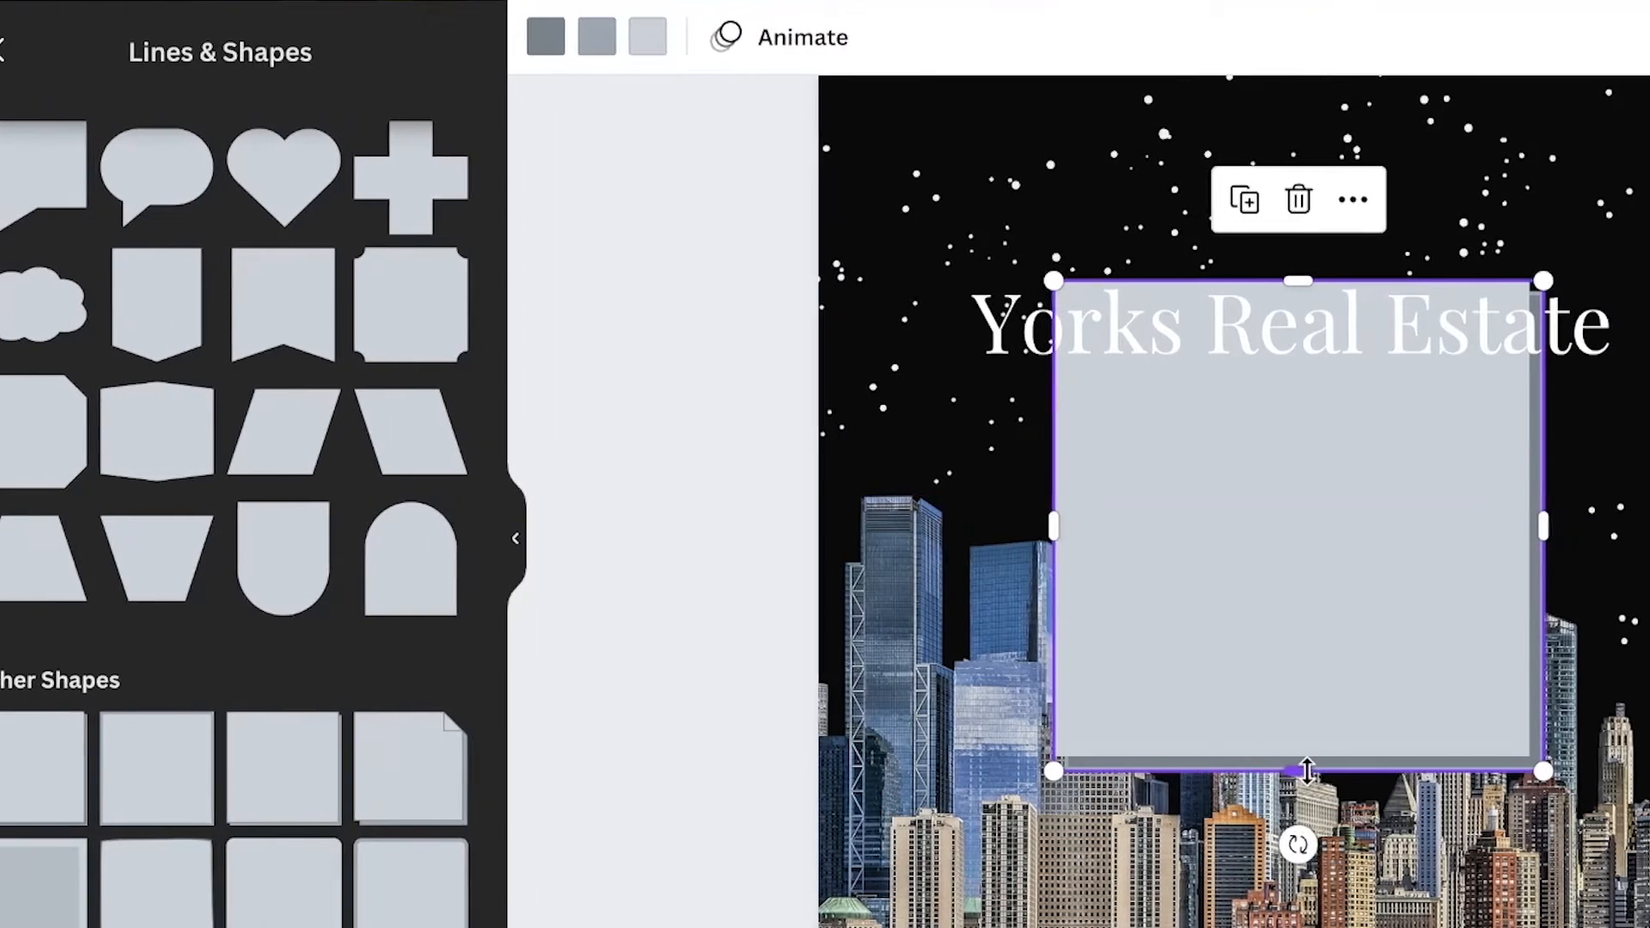
Flatten and widen the shadowed square into a banner that frames the "Yorks Real Estate" heading.
{"action": "left_click_drag", "start_coordinate": [1384, 771], "coordinate": [1384, 434]}
{"action": "left_click_drag", "start_coordinate": [1004, 411], "coordinate": [899, 372]}
{"action": "left_click_drag", "start_coordinate": [1157, 325], "coordinate": [1382, 323]}
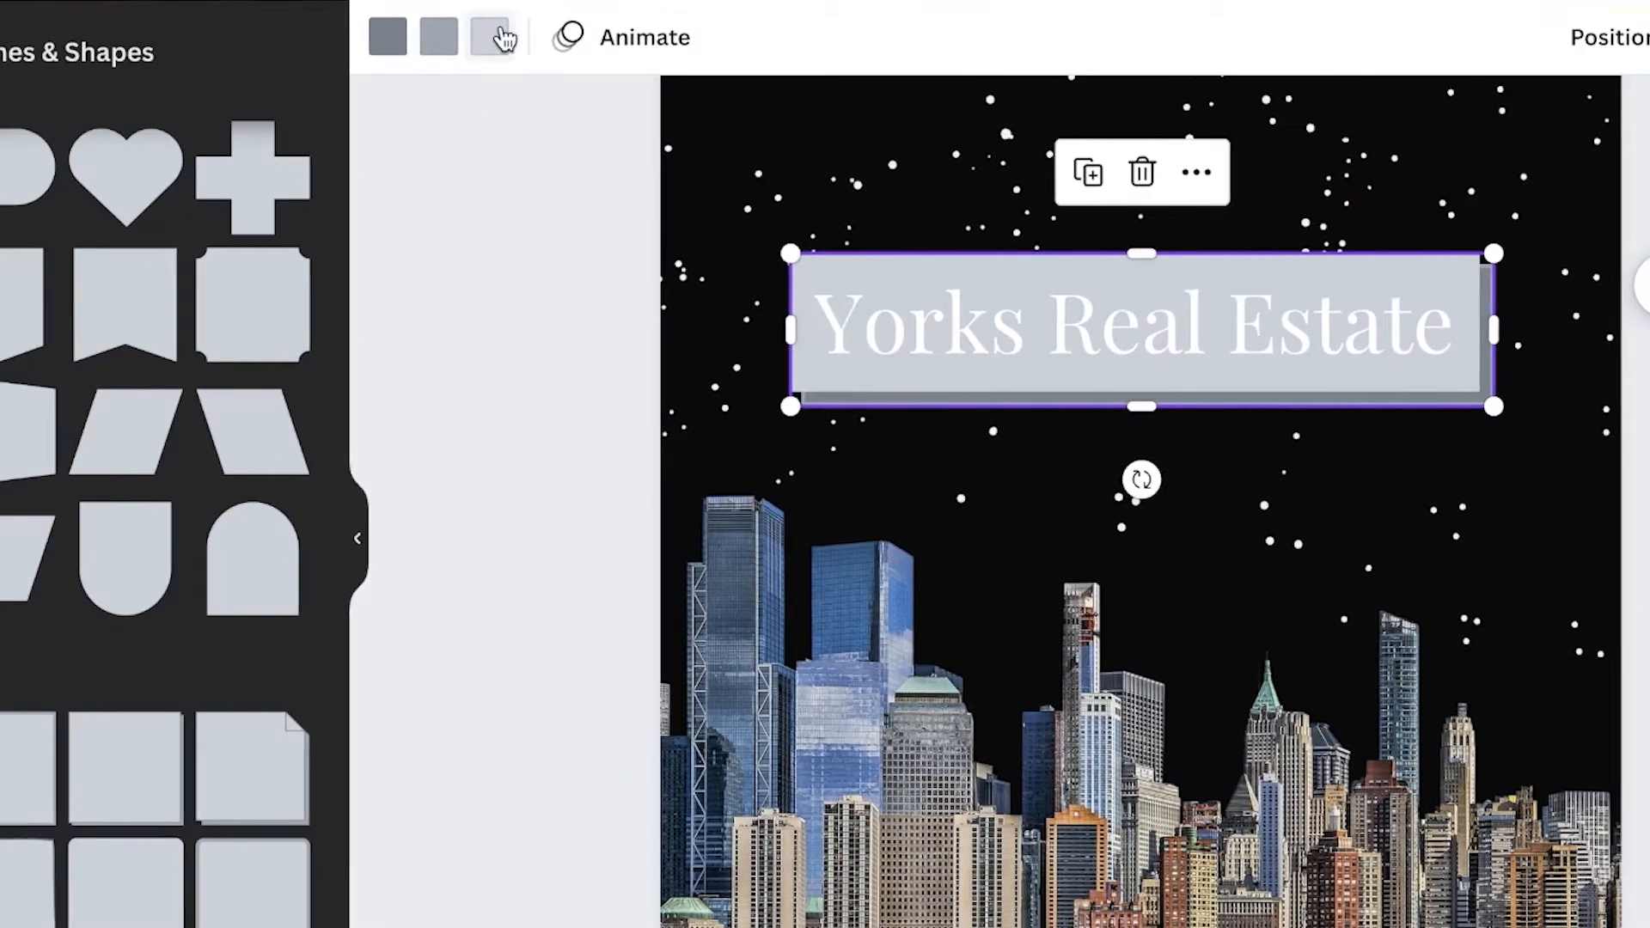
Recolor the banner with the skyline's photo colors, using blue for the face and orange-brown for both shadow colors.
{"action": "left_click", "coordinate": [368, 36]}
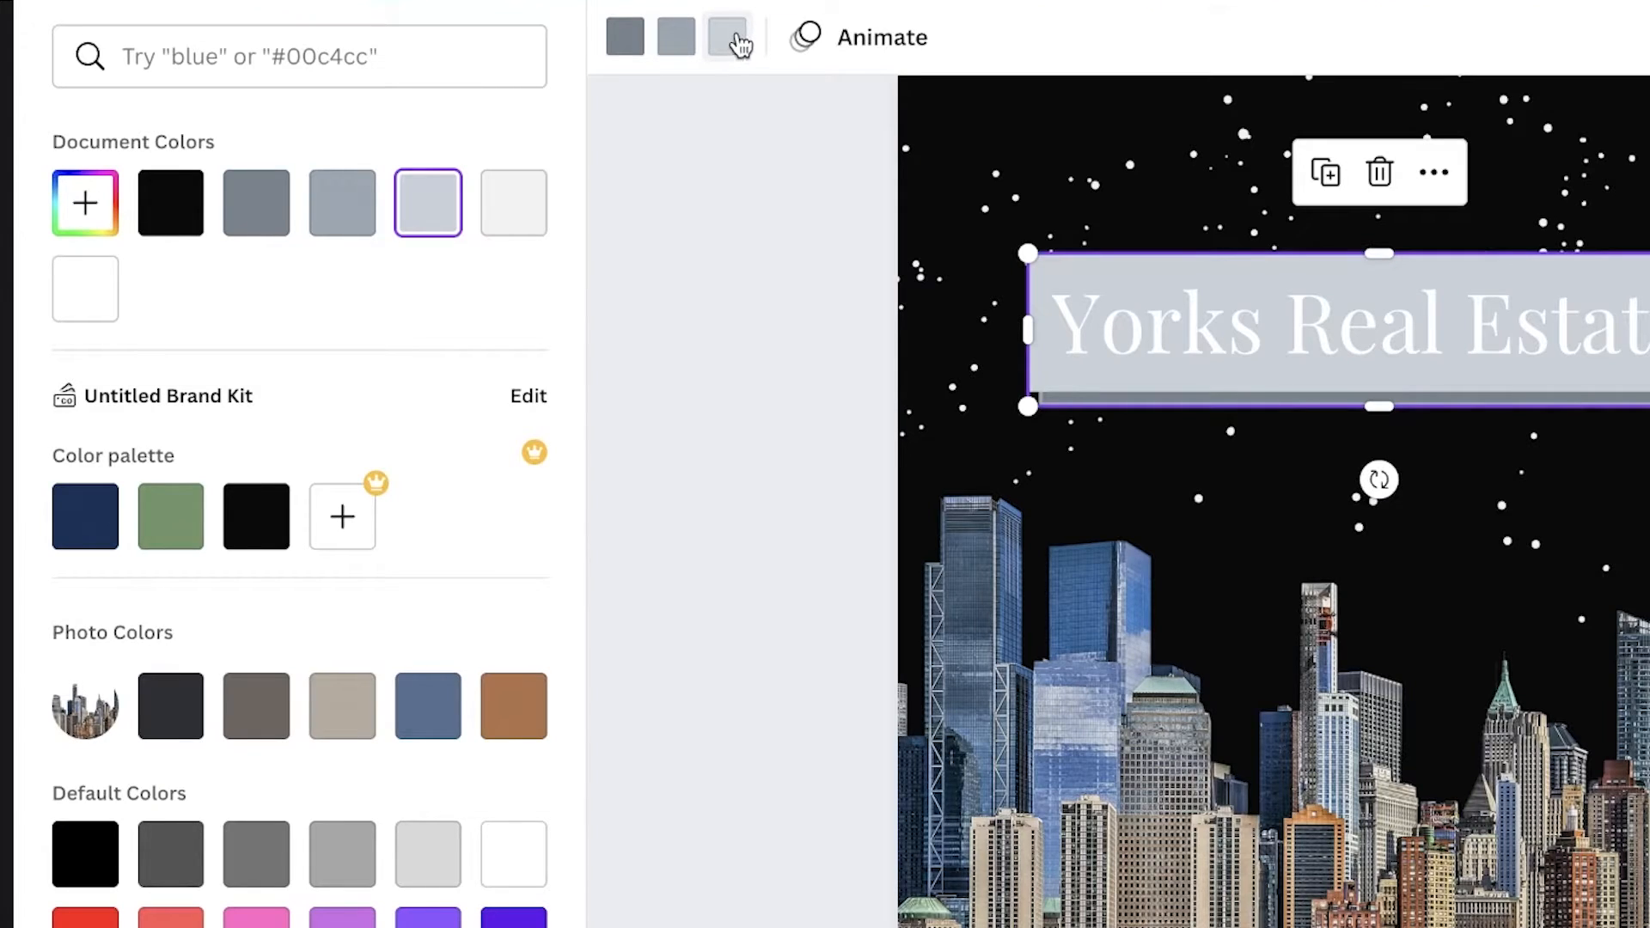
{"action": "left_click", "coordinate": [99, 203]}
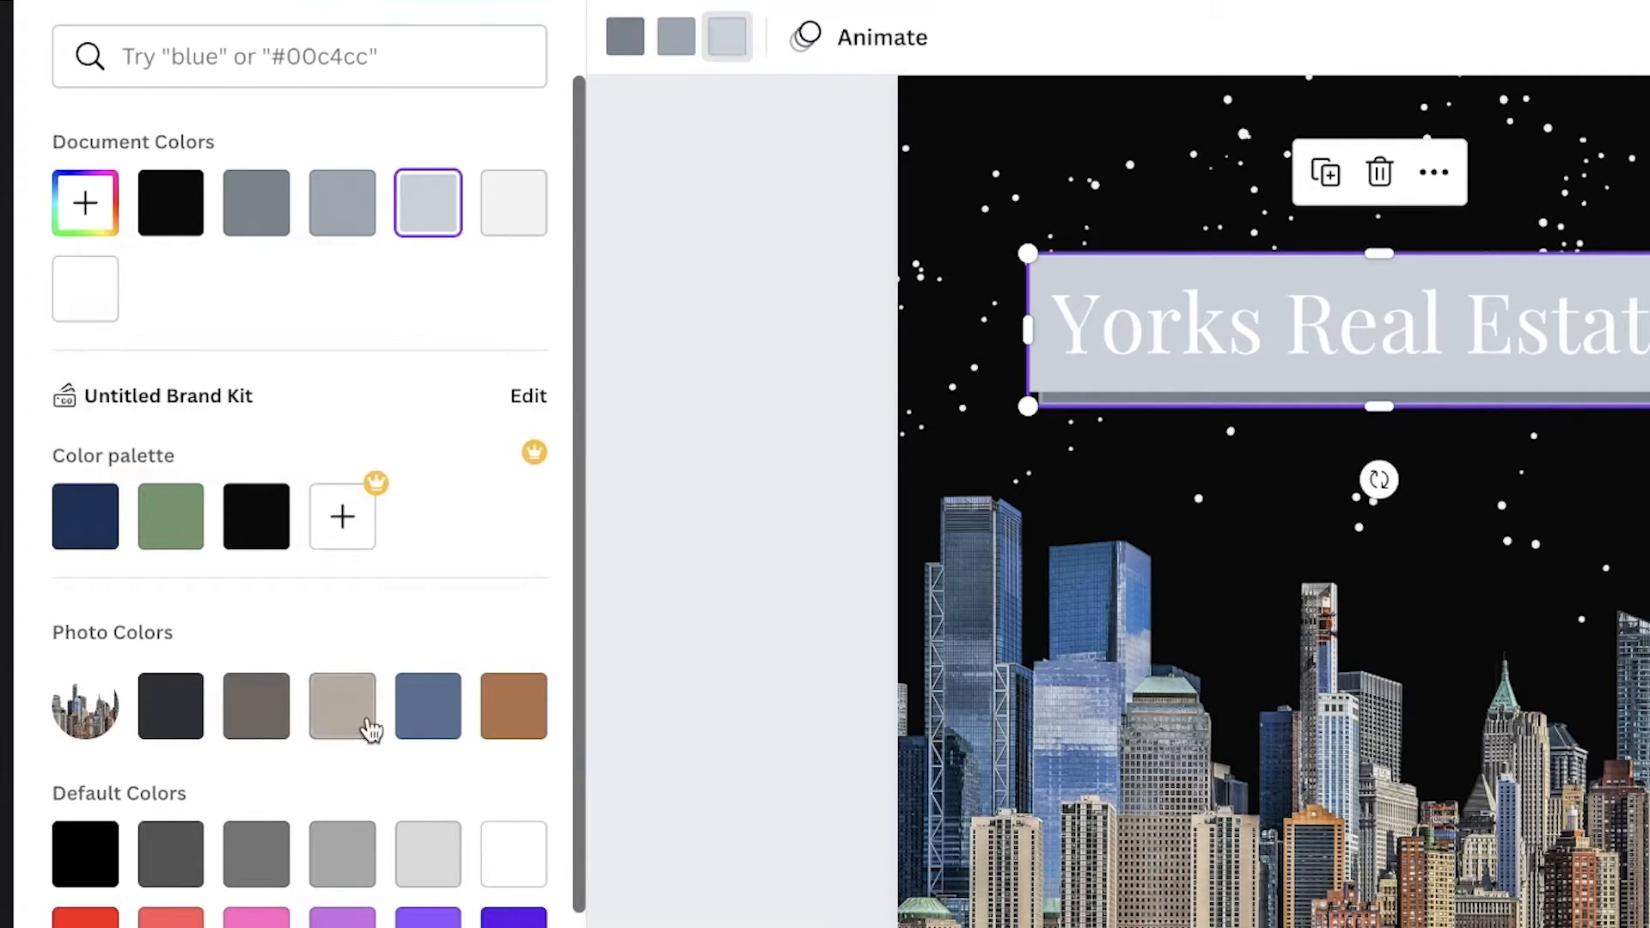
{"action": "left_click", "coordinate": [541, 703]}
{"action": "left_click", "coordinate": [430, 705]}
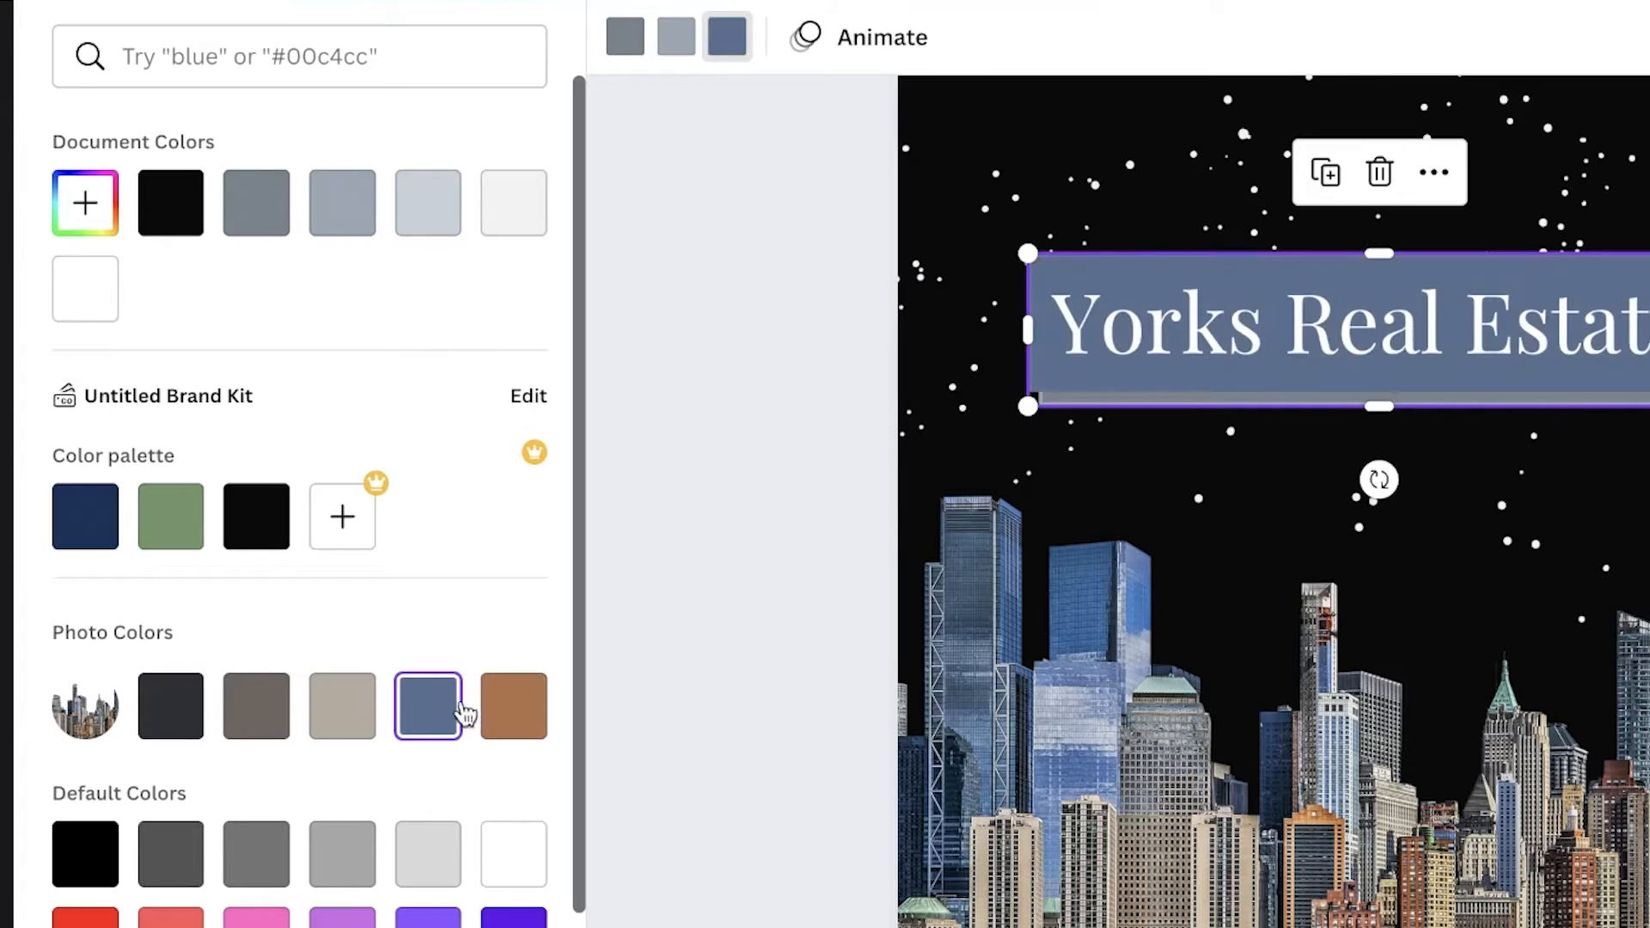
{"action": "left_click", "coordinate": [514, 705]}
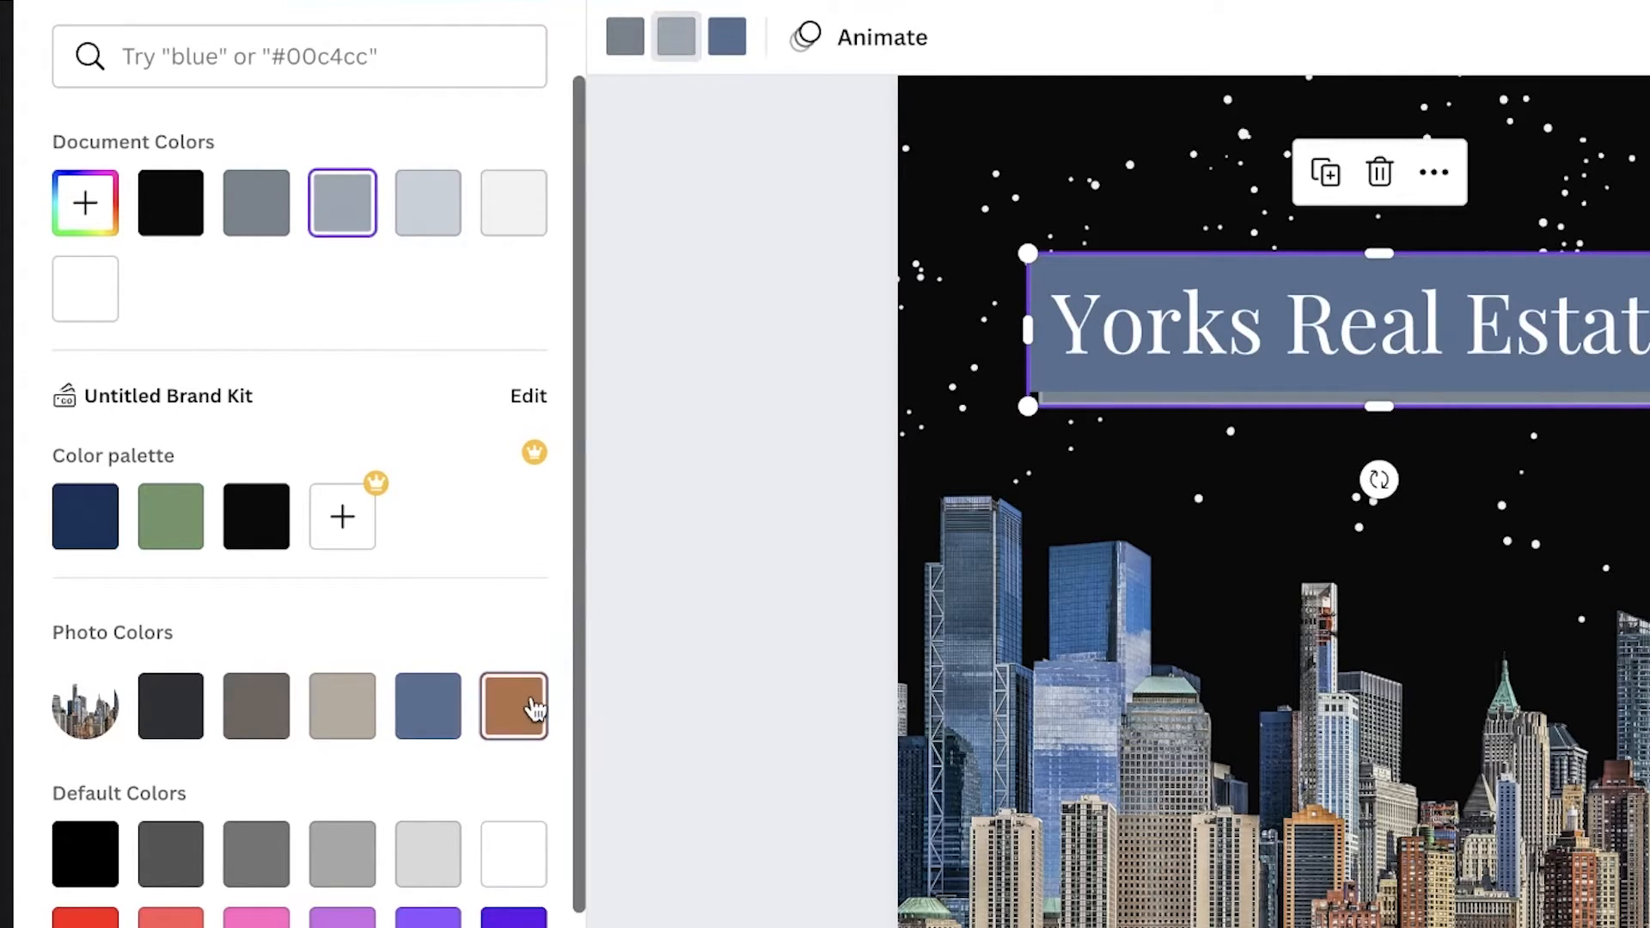
{"action": "left_click", "coordinate": [632, 50]}
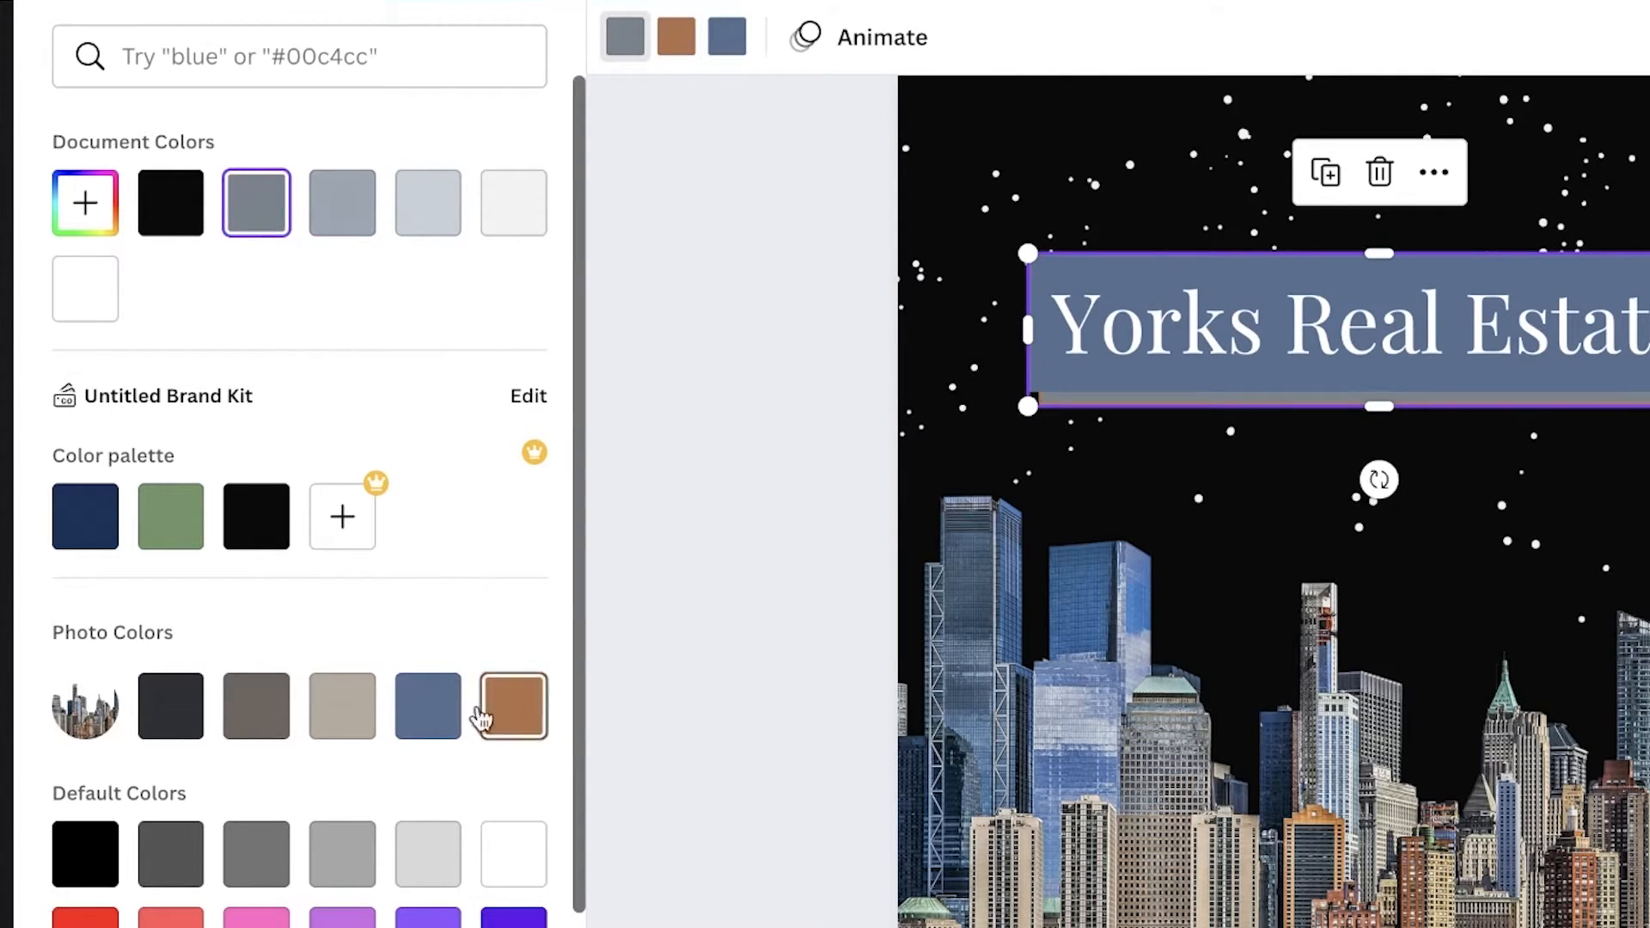
{"action": "key", "text": "Escape"}
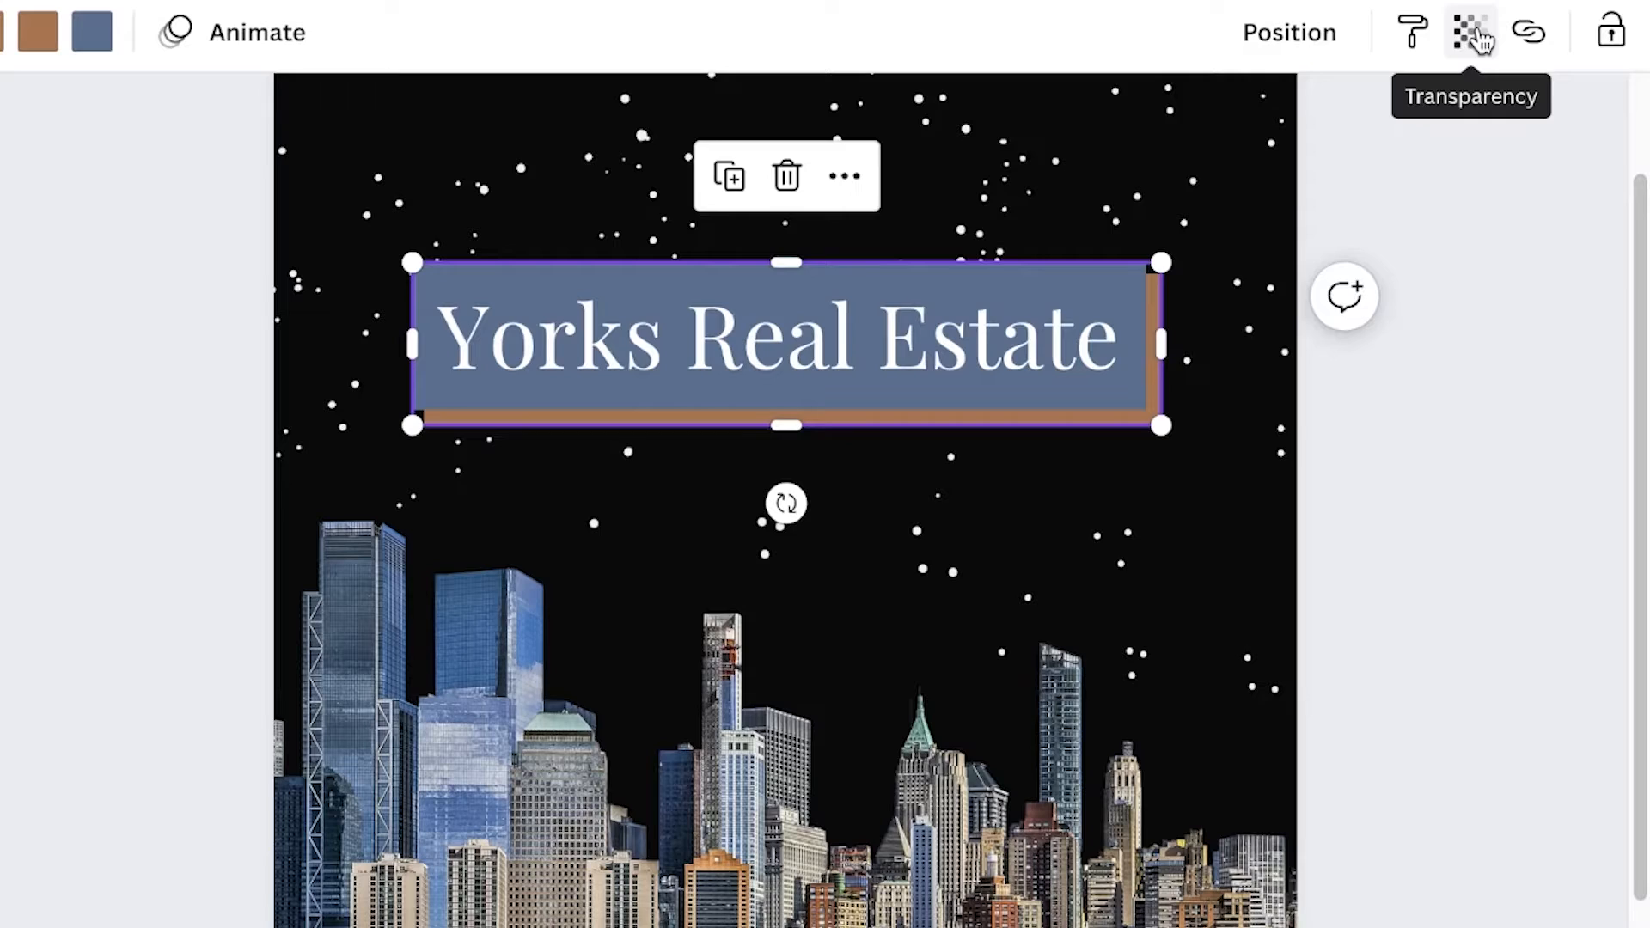
Lower the banner's transparency value to about 43 and deselect it.
{"action": "left_click", "coordinate": [1610, 34]}
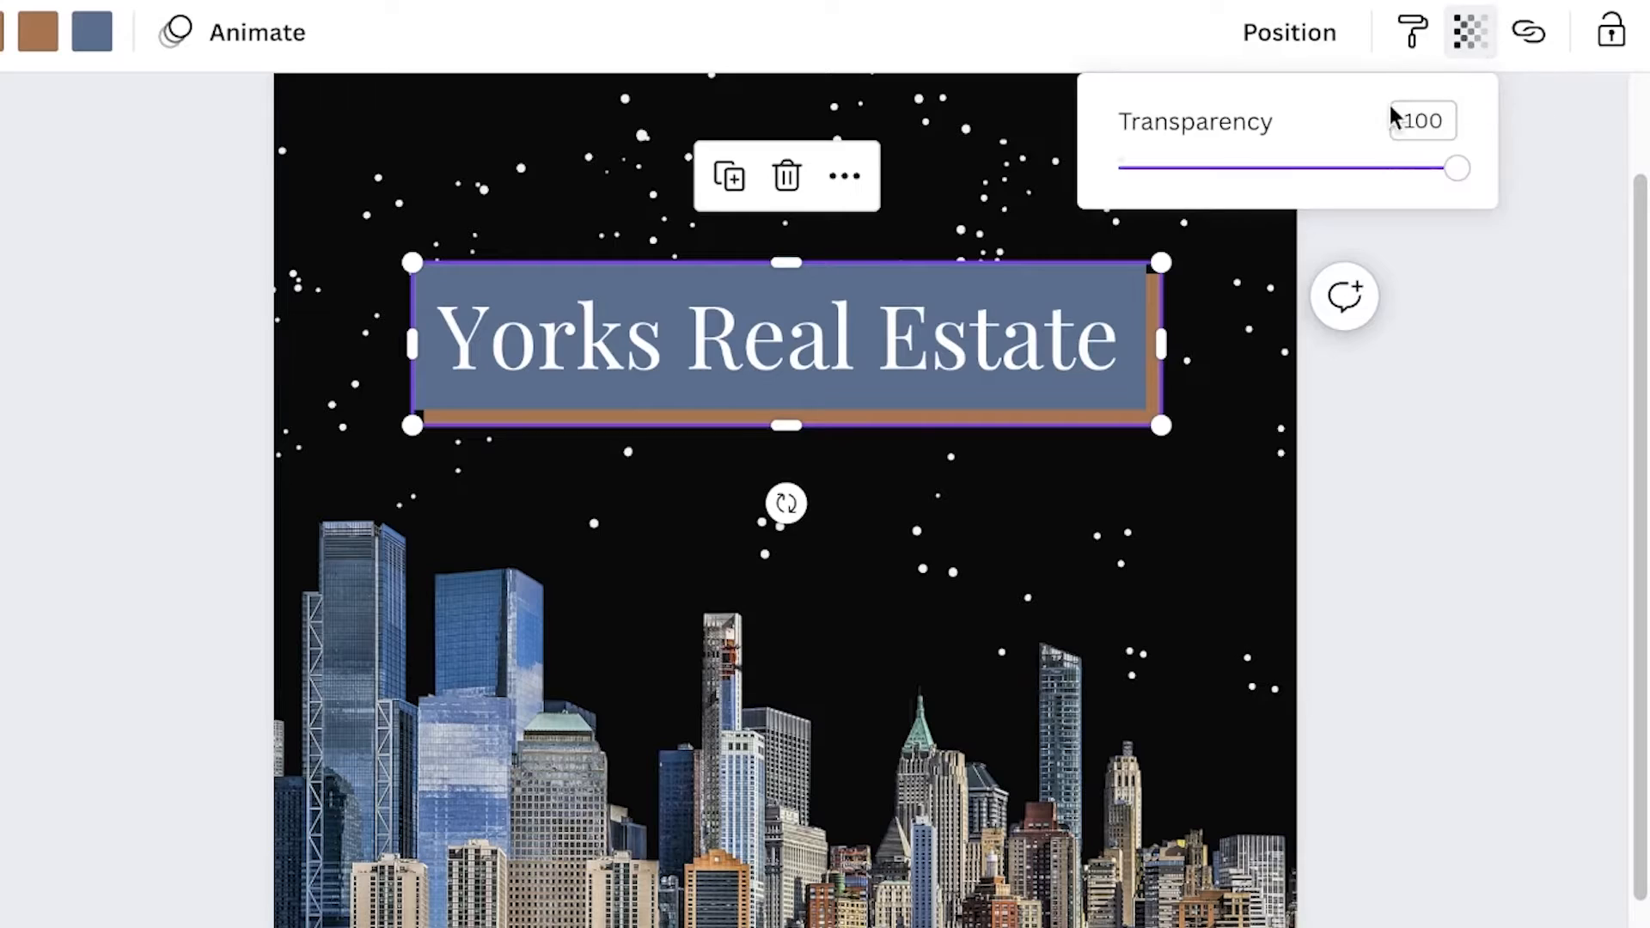
{"action": "left_click_drag", "start_coordinate": [1451, 172], "coordinate": [1320, 171]}
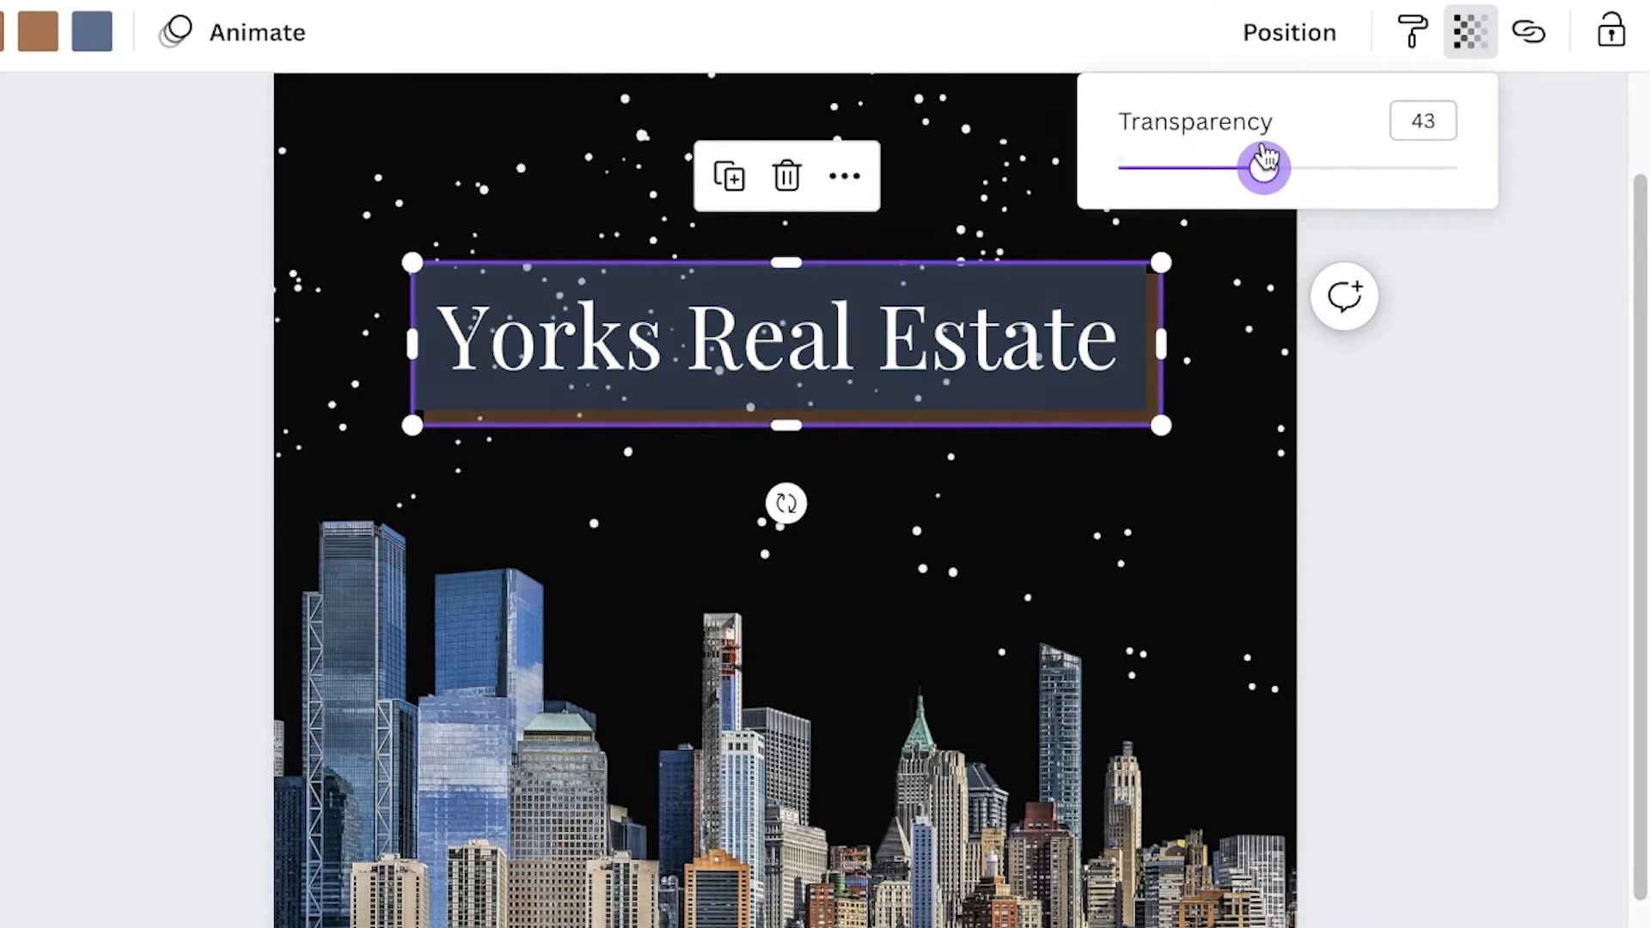
{"action": "left_click", "coordinate": [1459, 456]}
{"action": "left_click", "coordinate": [1462, 457]}
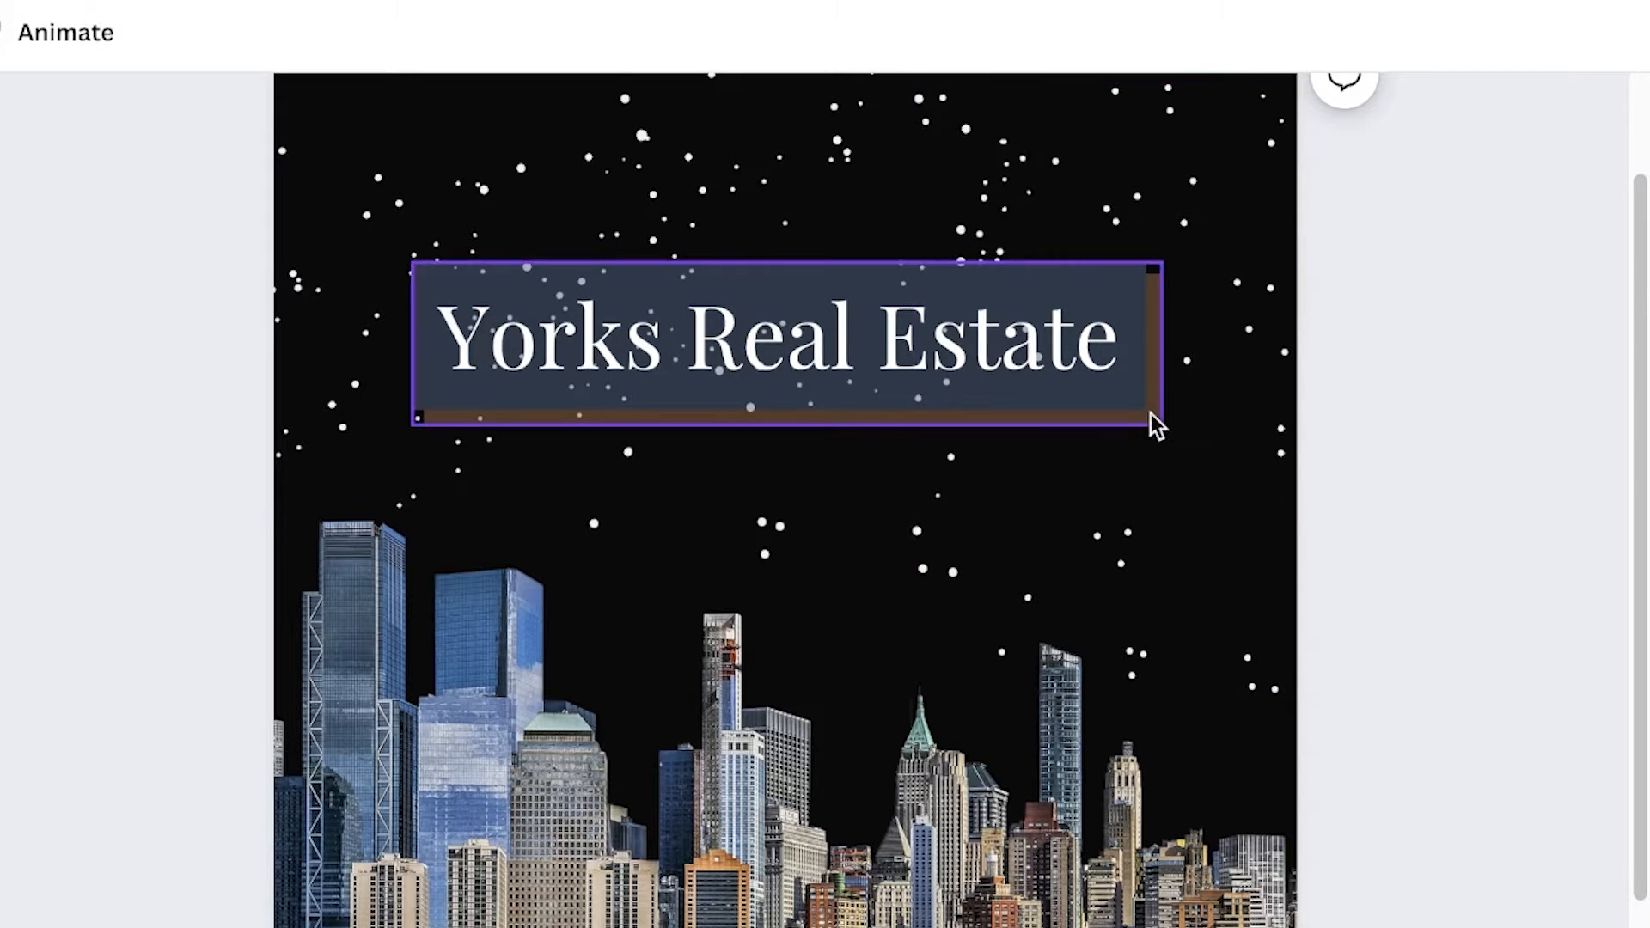
{"action": "scroll", "coordinate": [1453, 591], "scroll_direction": "down", "scroll_amount": 1}
{"action": "scroll", "coordinate": [1642, 369], "scroll_direction": "up", "scroll_amount": 1}
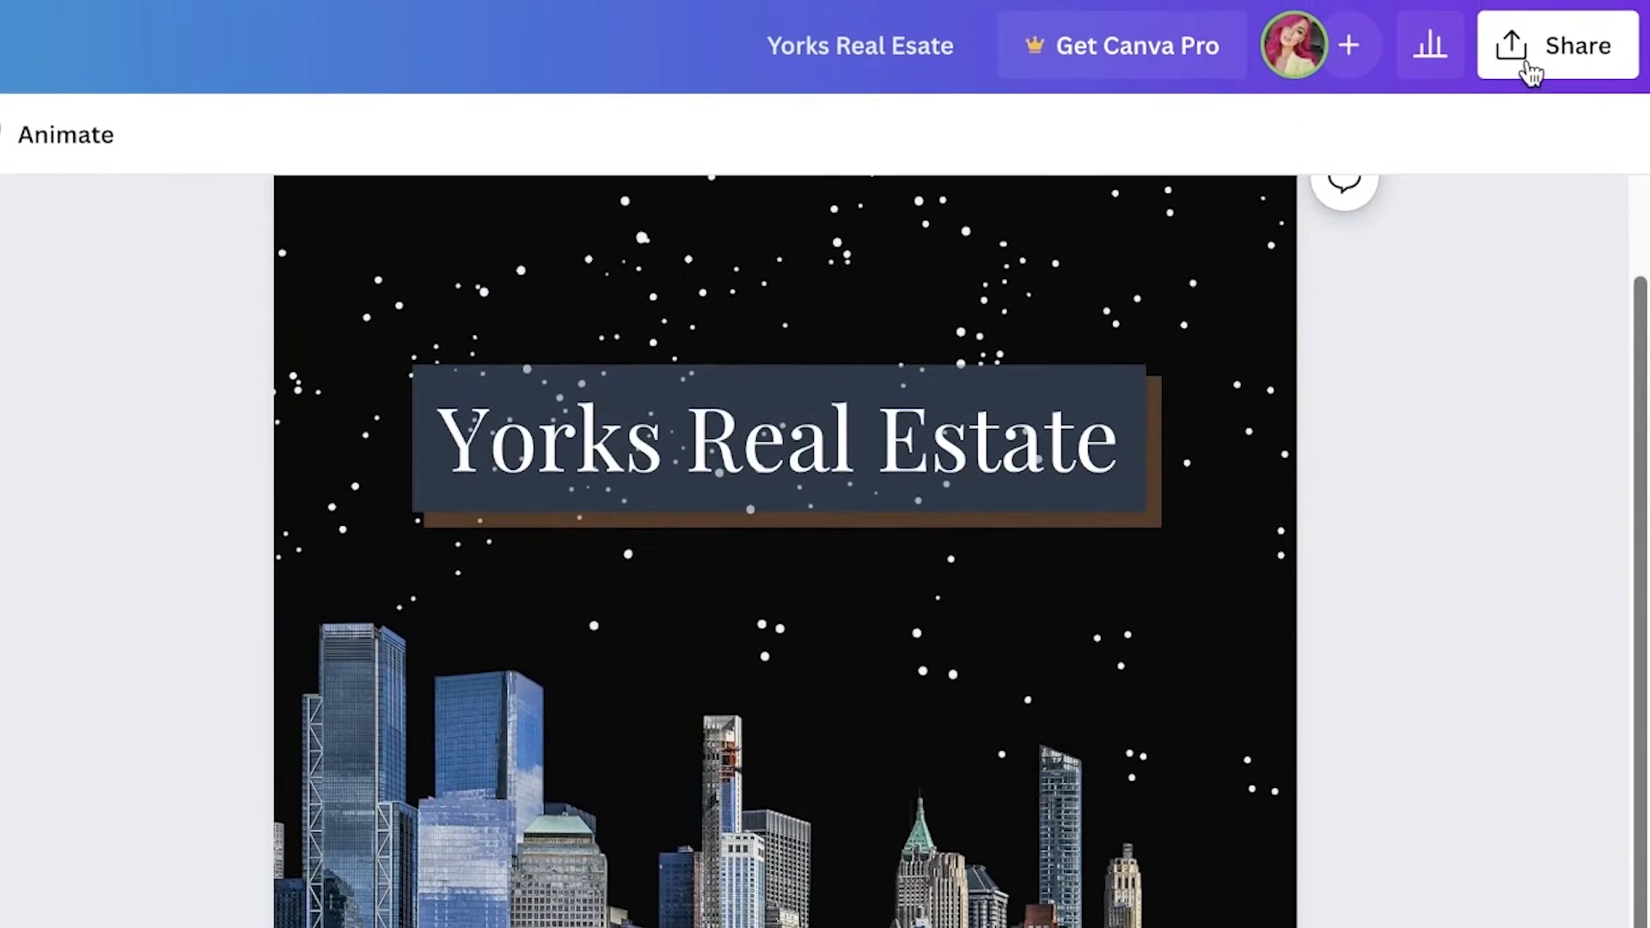
Download the finished logo as a PNG file, keeping the suggested file type.
{"action": "left_click", "coordinate": [1532, 73]}
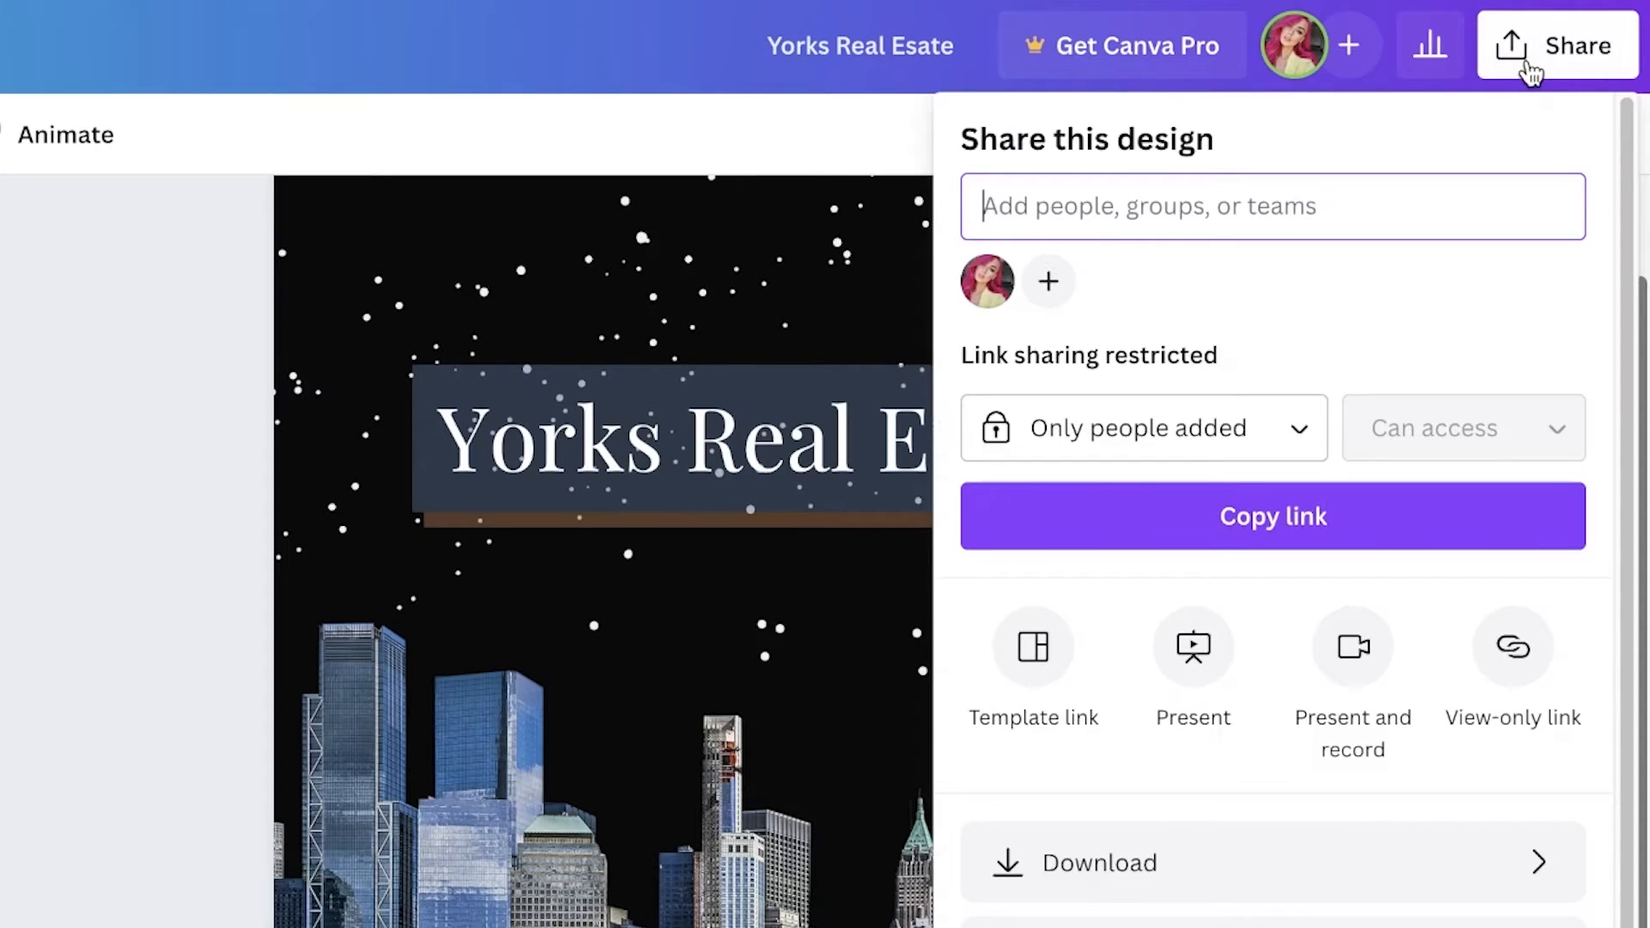
{"action": "left_click", "coordinate": [1241, 891]}
{"action": "left_click", "coordinate": [1075, 283]}
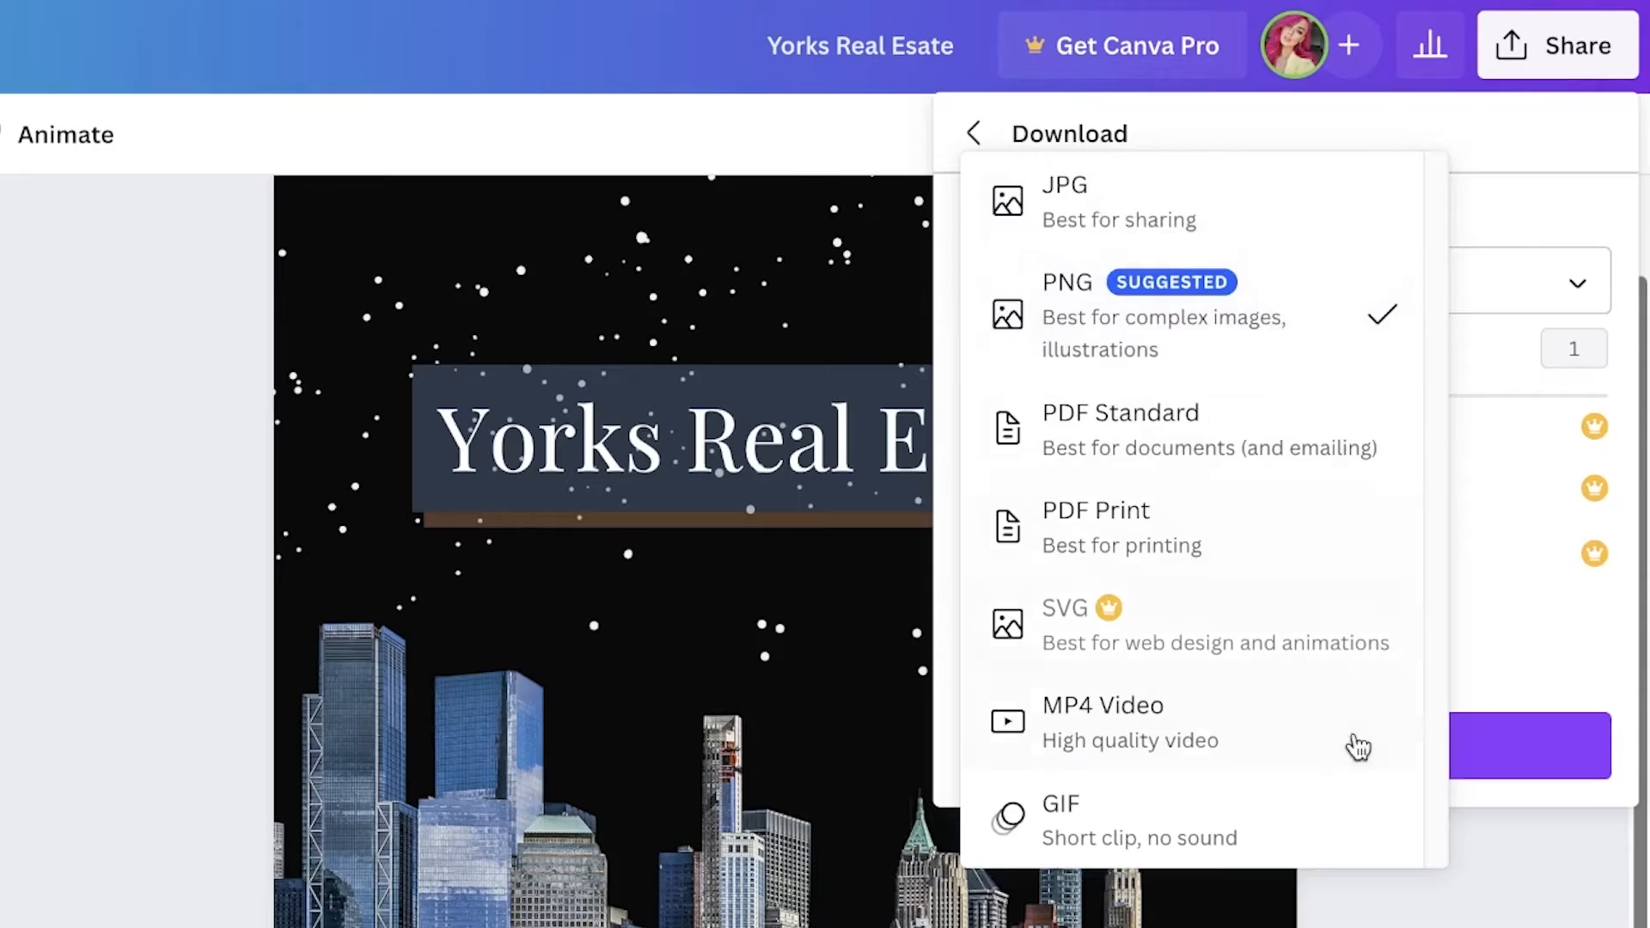
{"action": "left_click", "coordinate": [1602, 232]}
{"action": "left_click", "coordinate": [1270, 762]}
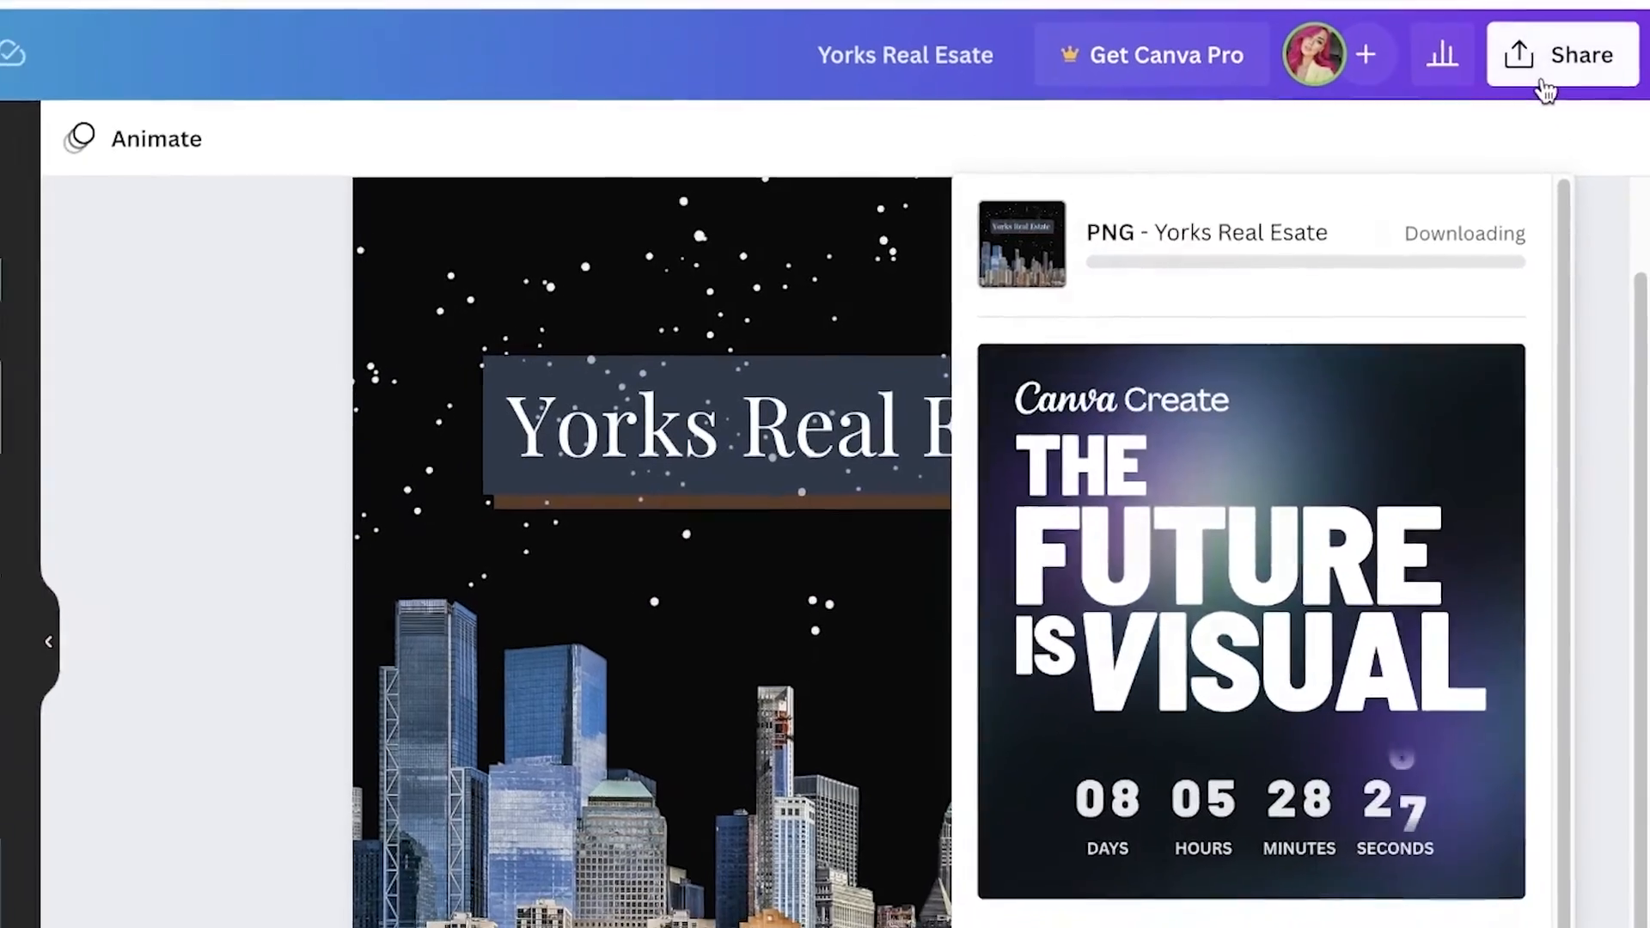
{"action": "left_click", "coordinate": [1552, 52]}
{"action": "left_click", "coordinate": [1285, 760]}
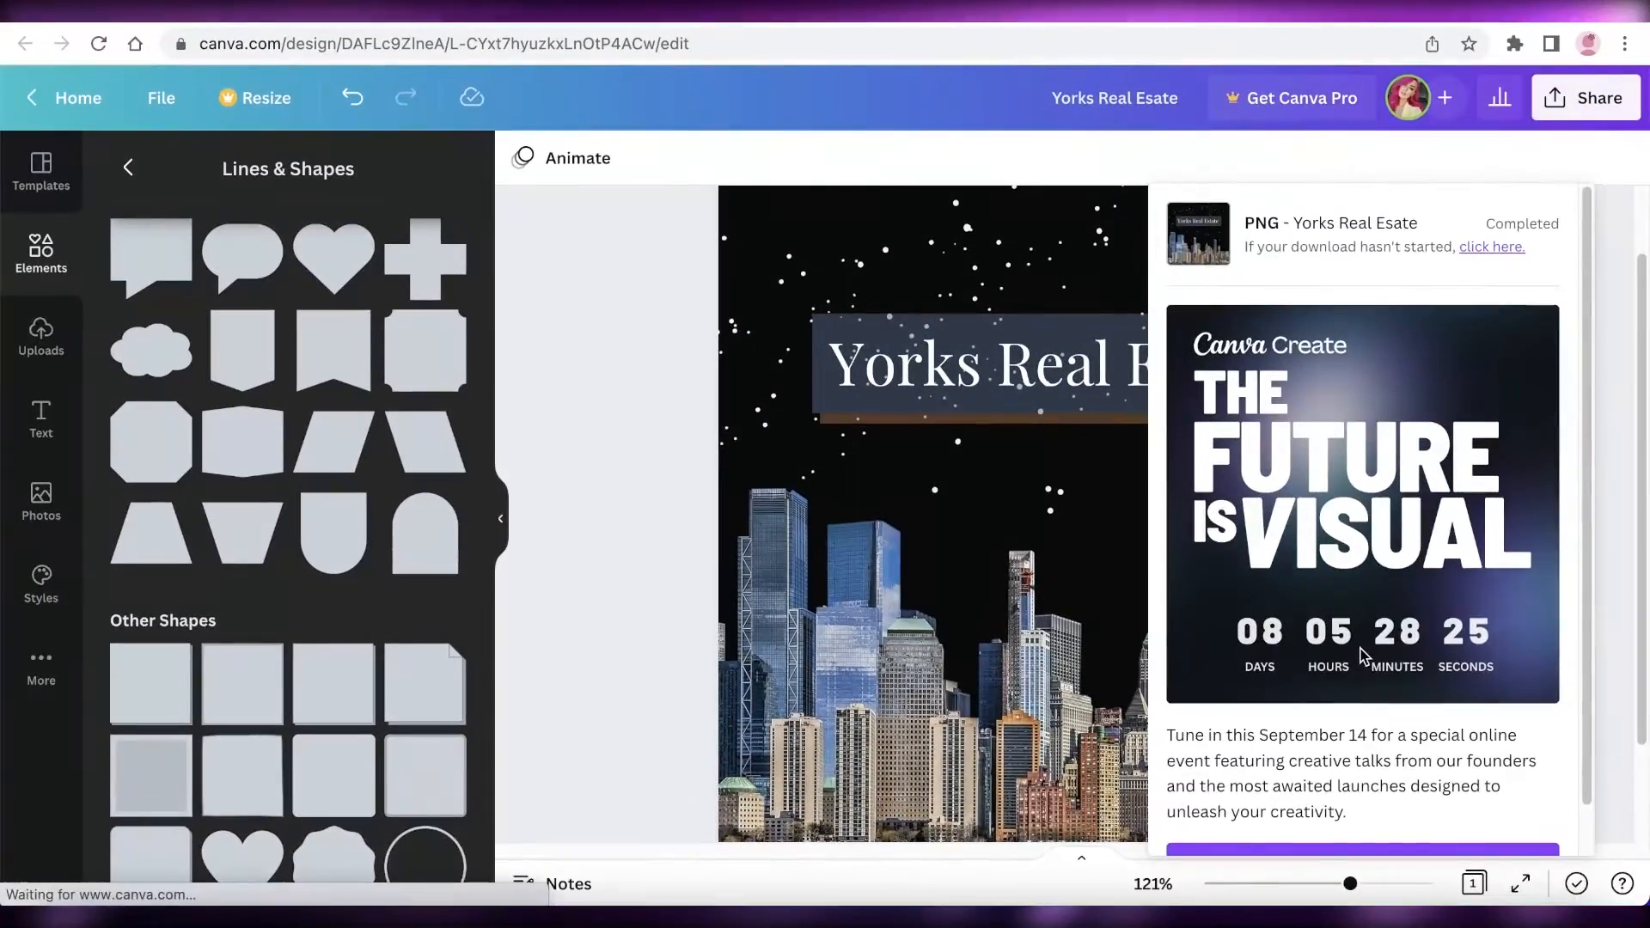
Reopen the download settings to examine the file type and size options, and close them.
{"action": "left_click", "coordinate": [1573, 70]}
{"action": "left_click", "coordinate": [1272, 650]}
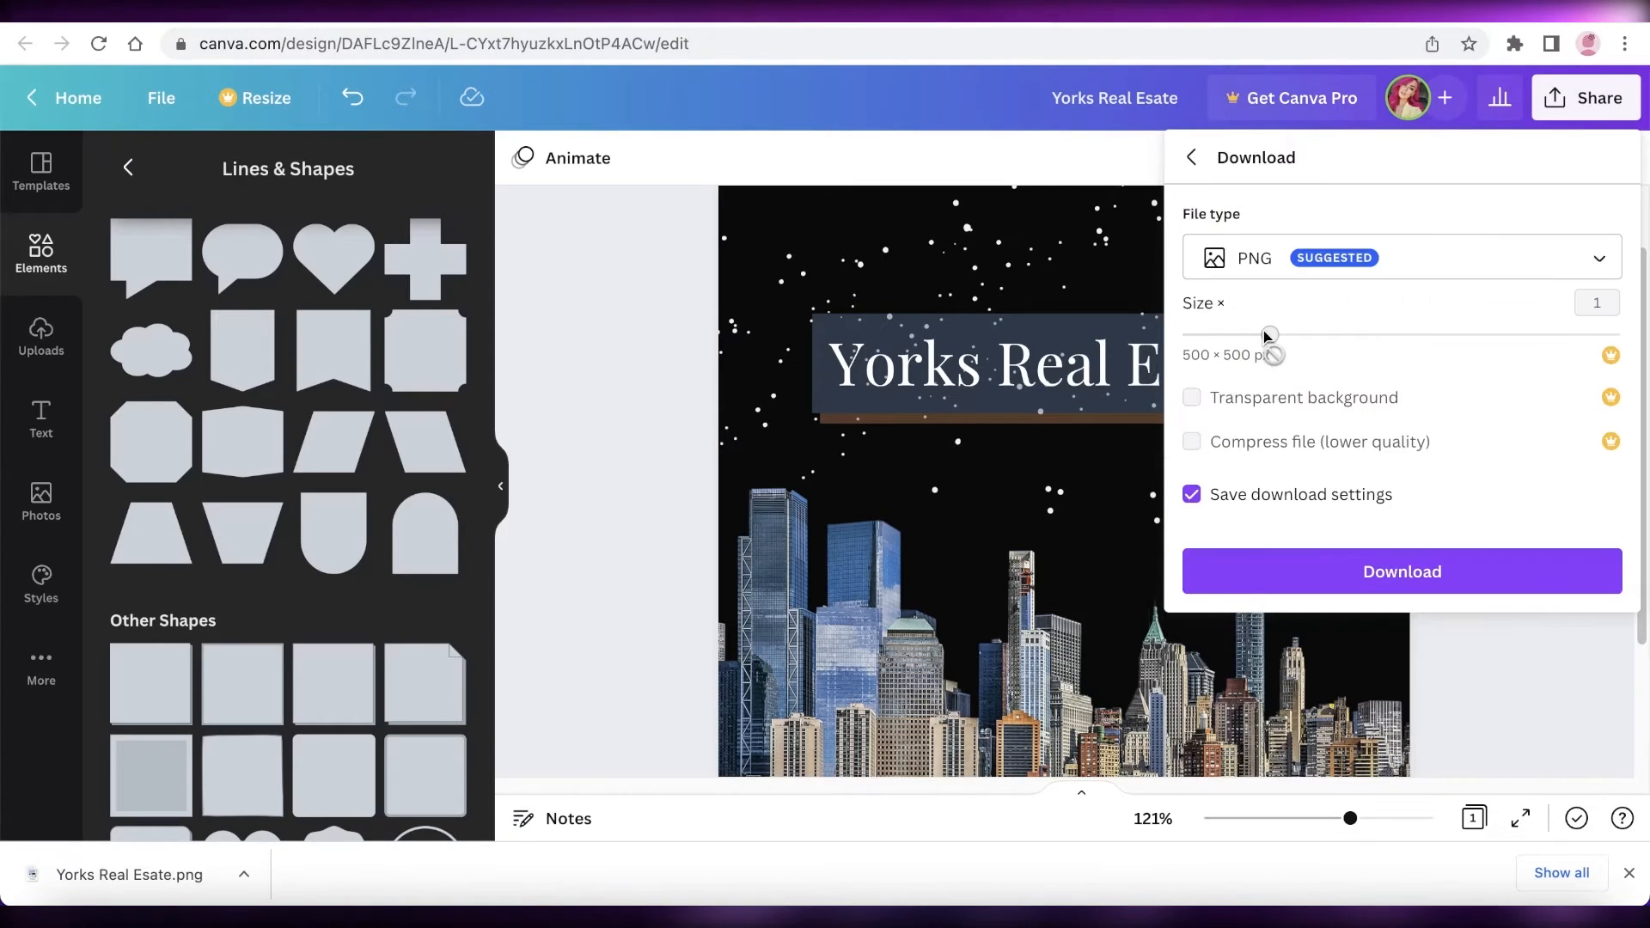
{"action": "left_click", "coordinate": [1266, 341]}
{"action": "left_click", "coordinate": [1390, 132]}
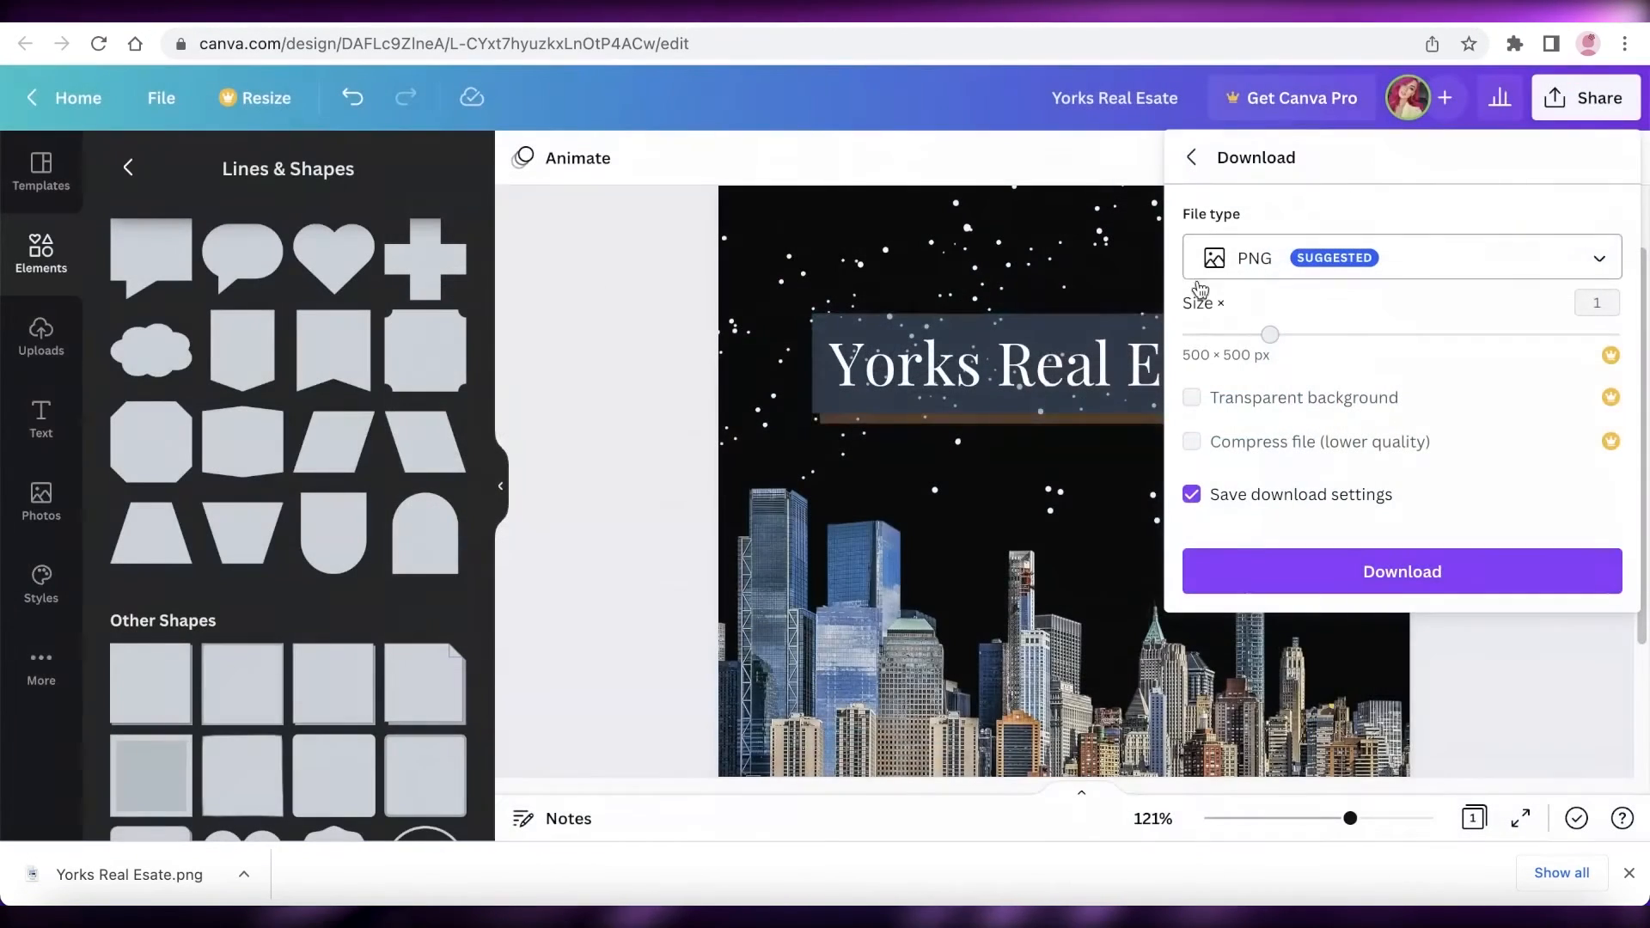
{"action": "left_click", "coordinate": [1545, 717]}
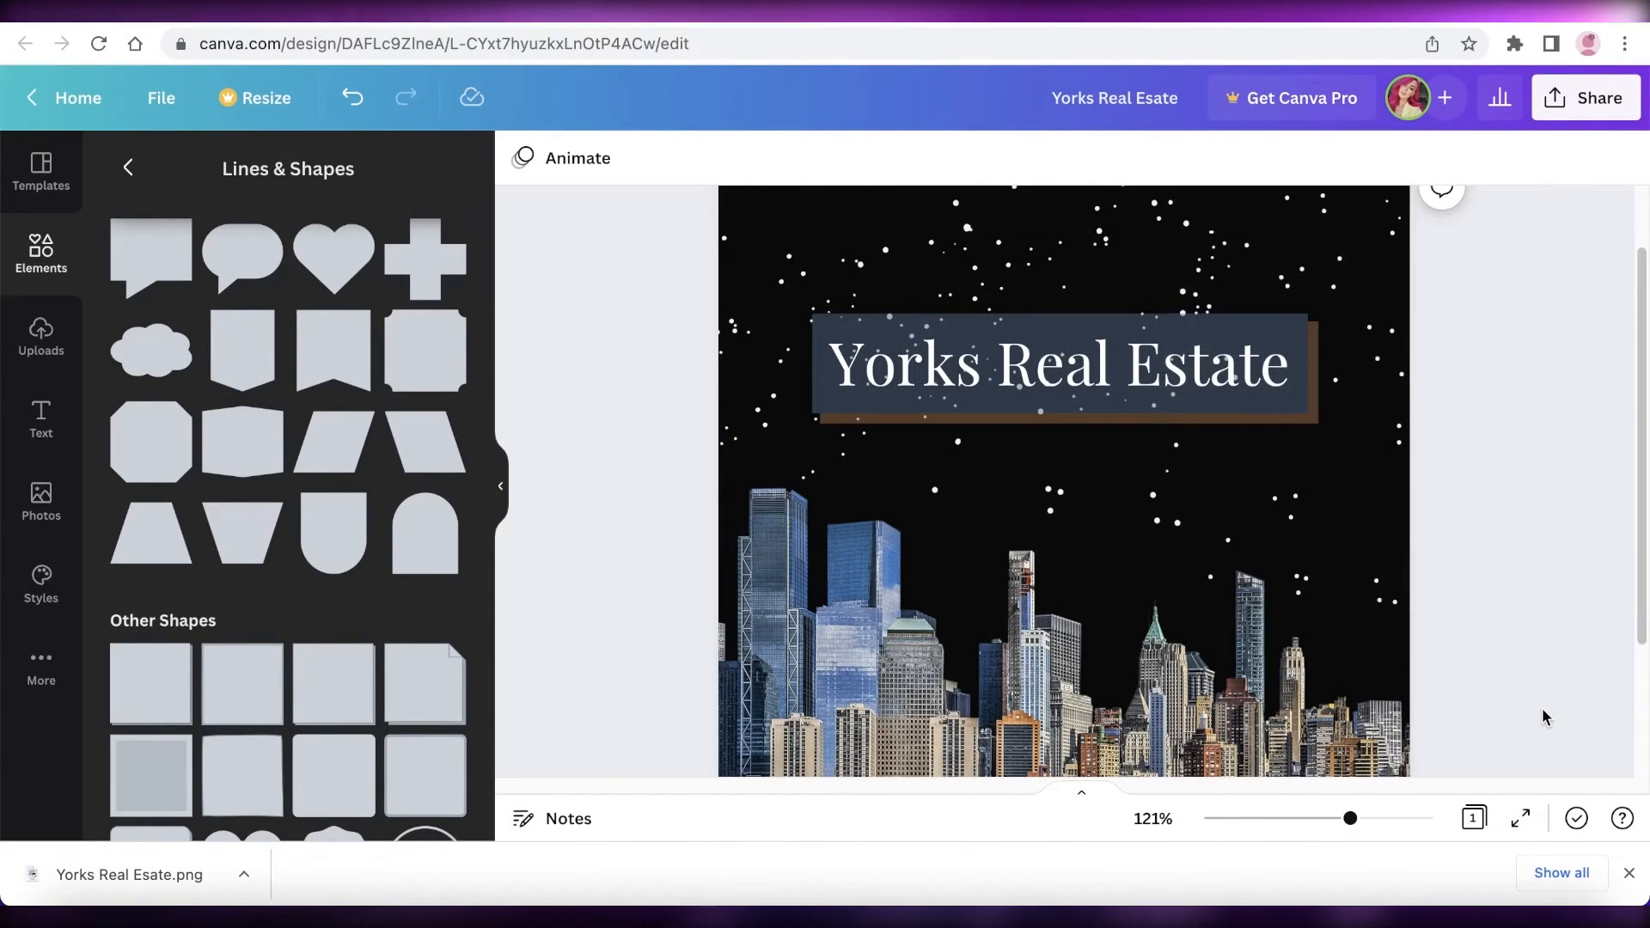